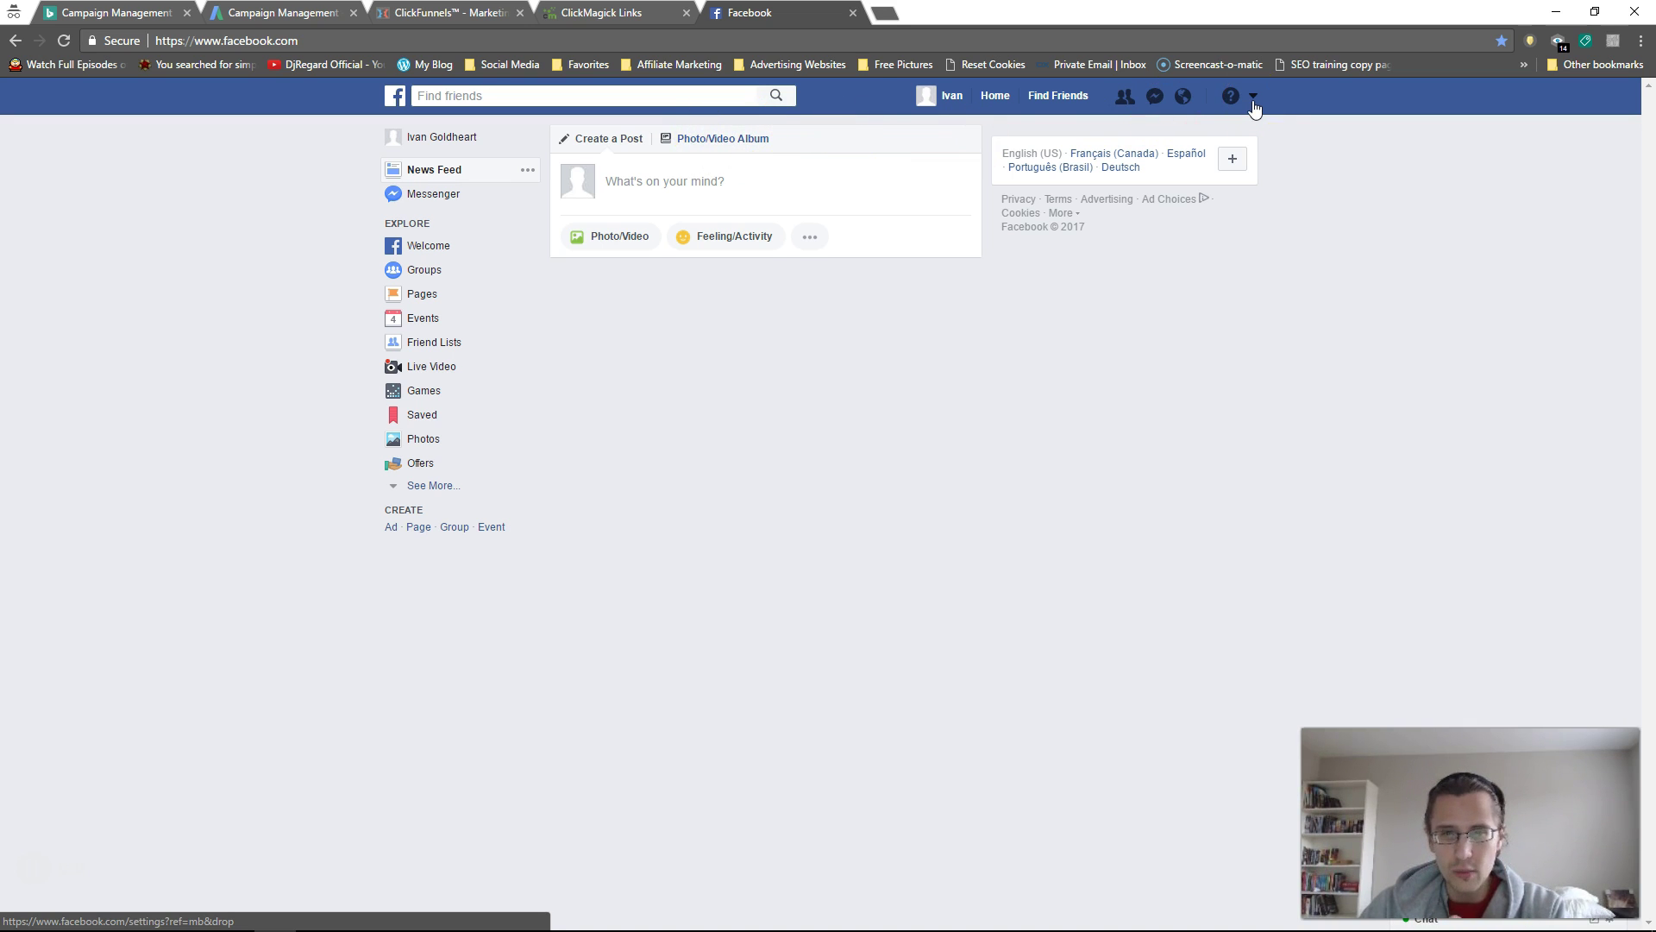
Start a new ad with Create Ads in the account menu to reach the objective choices
left_click(1254, 100)
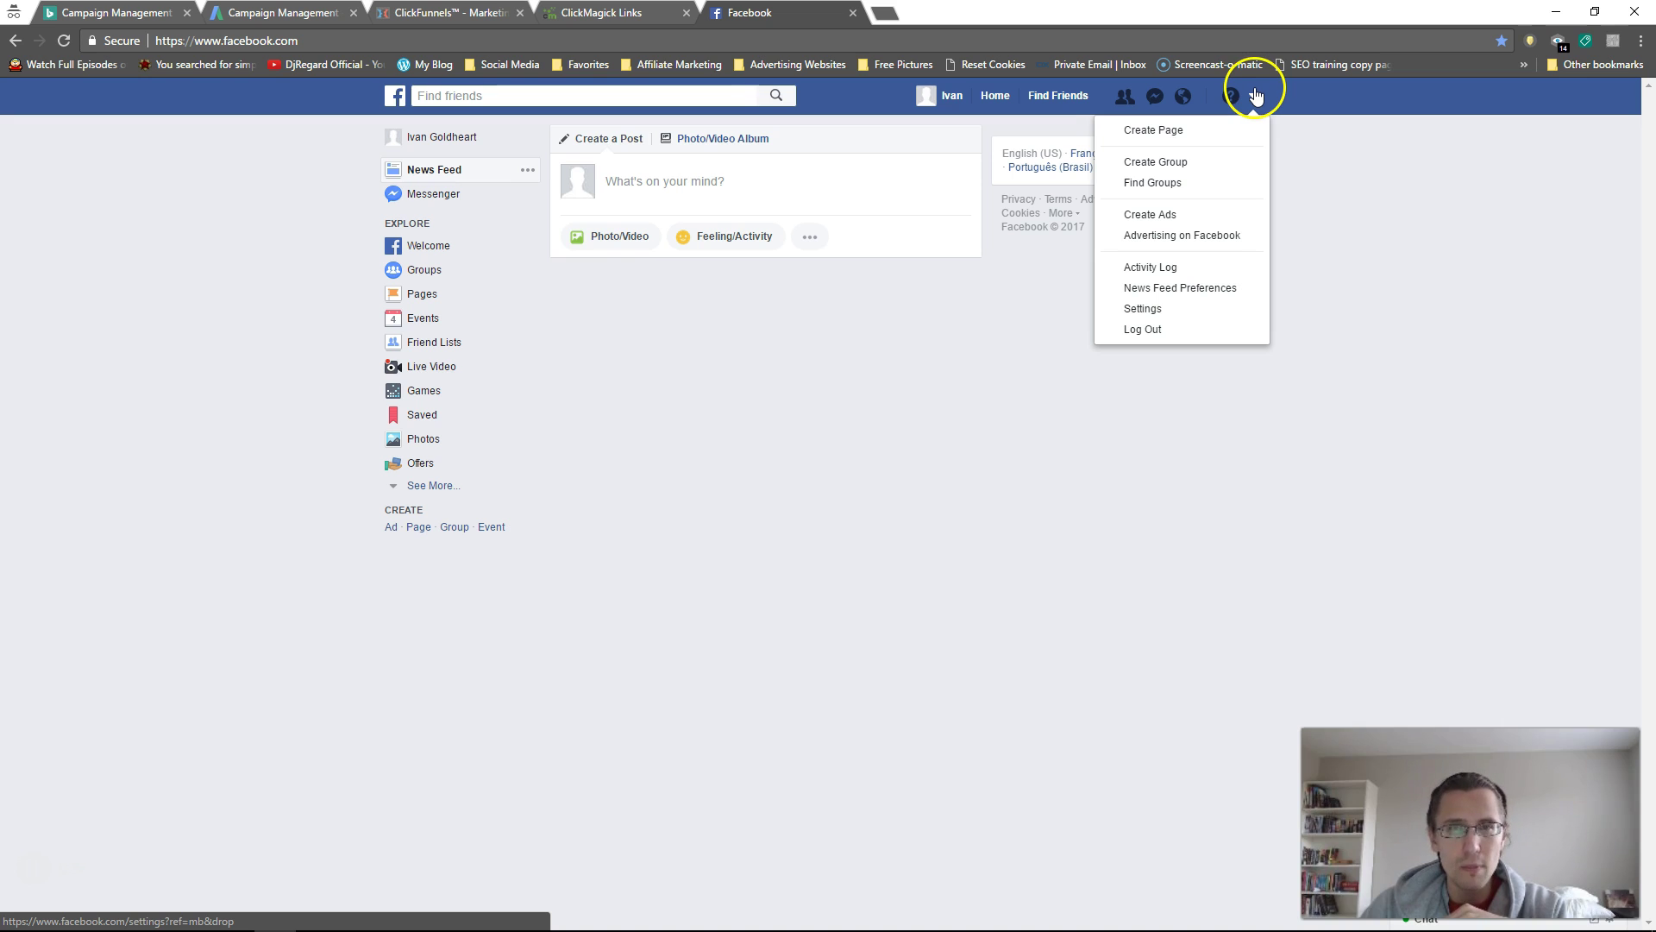
left_click(1189, 217)
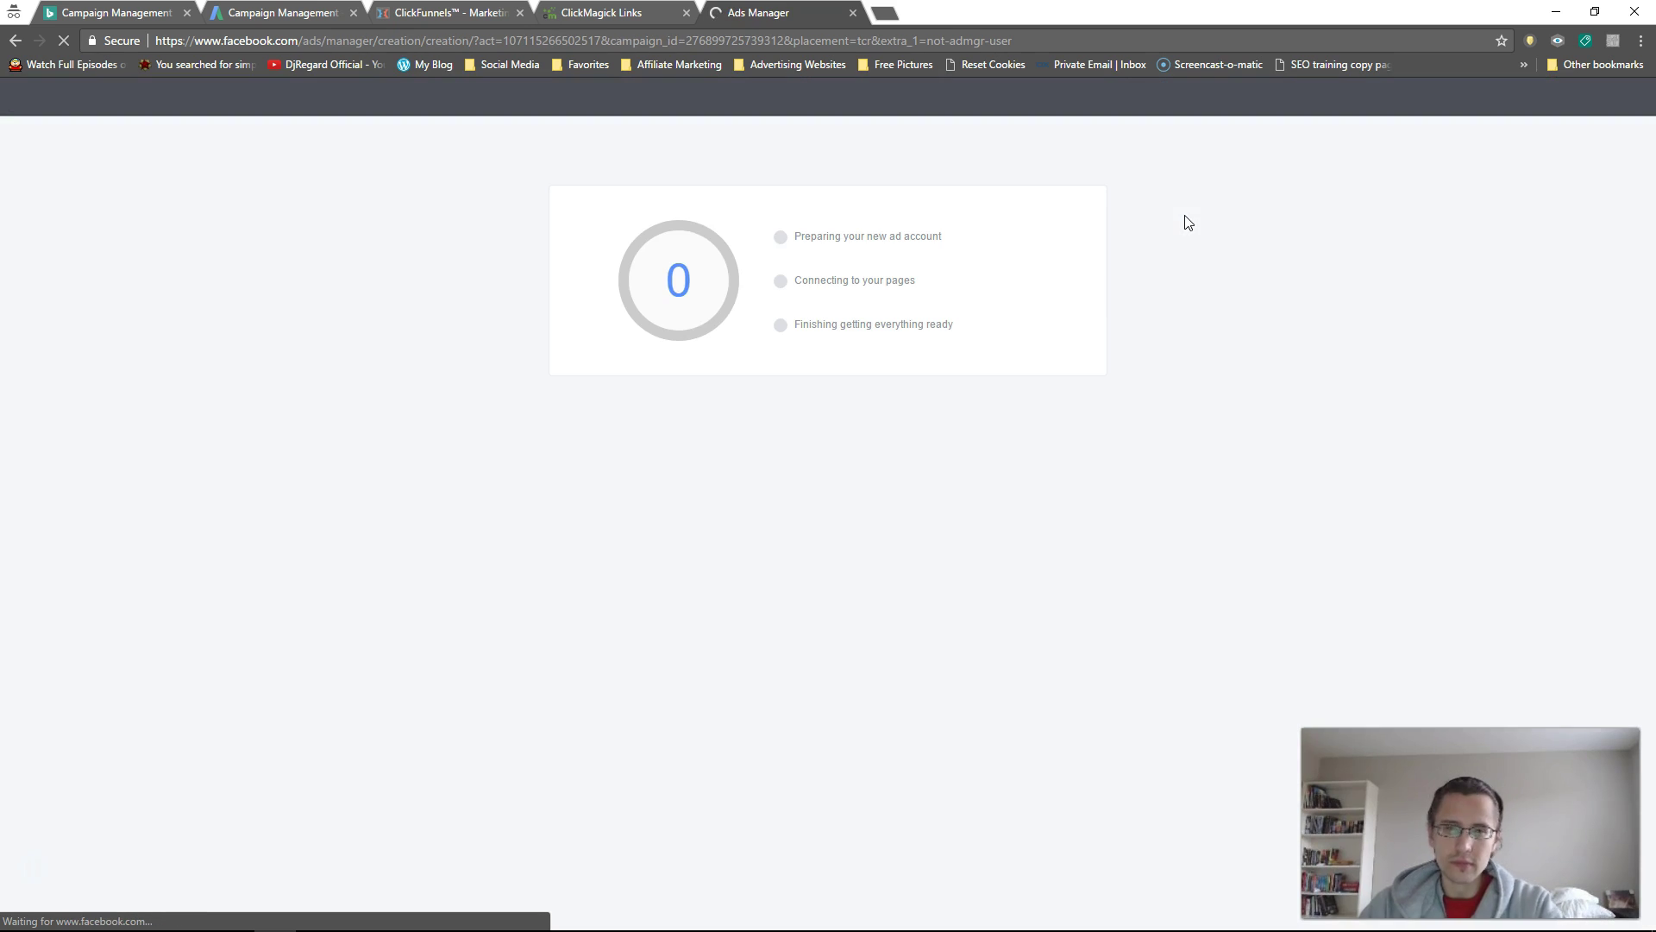
left_click(1131, 261)
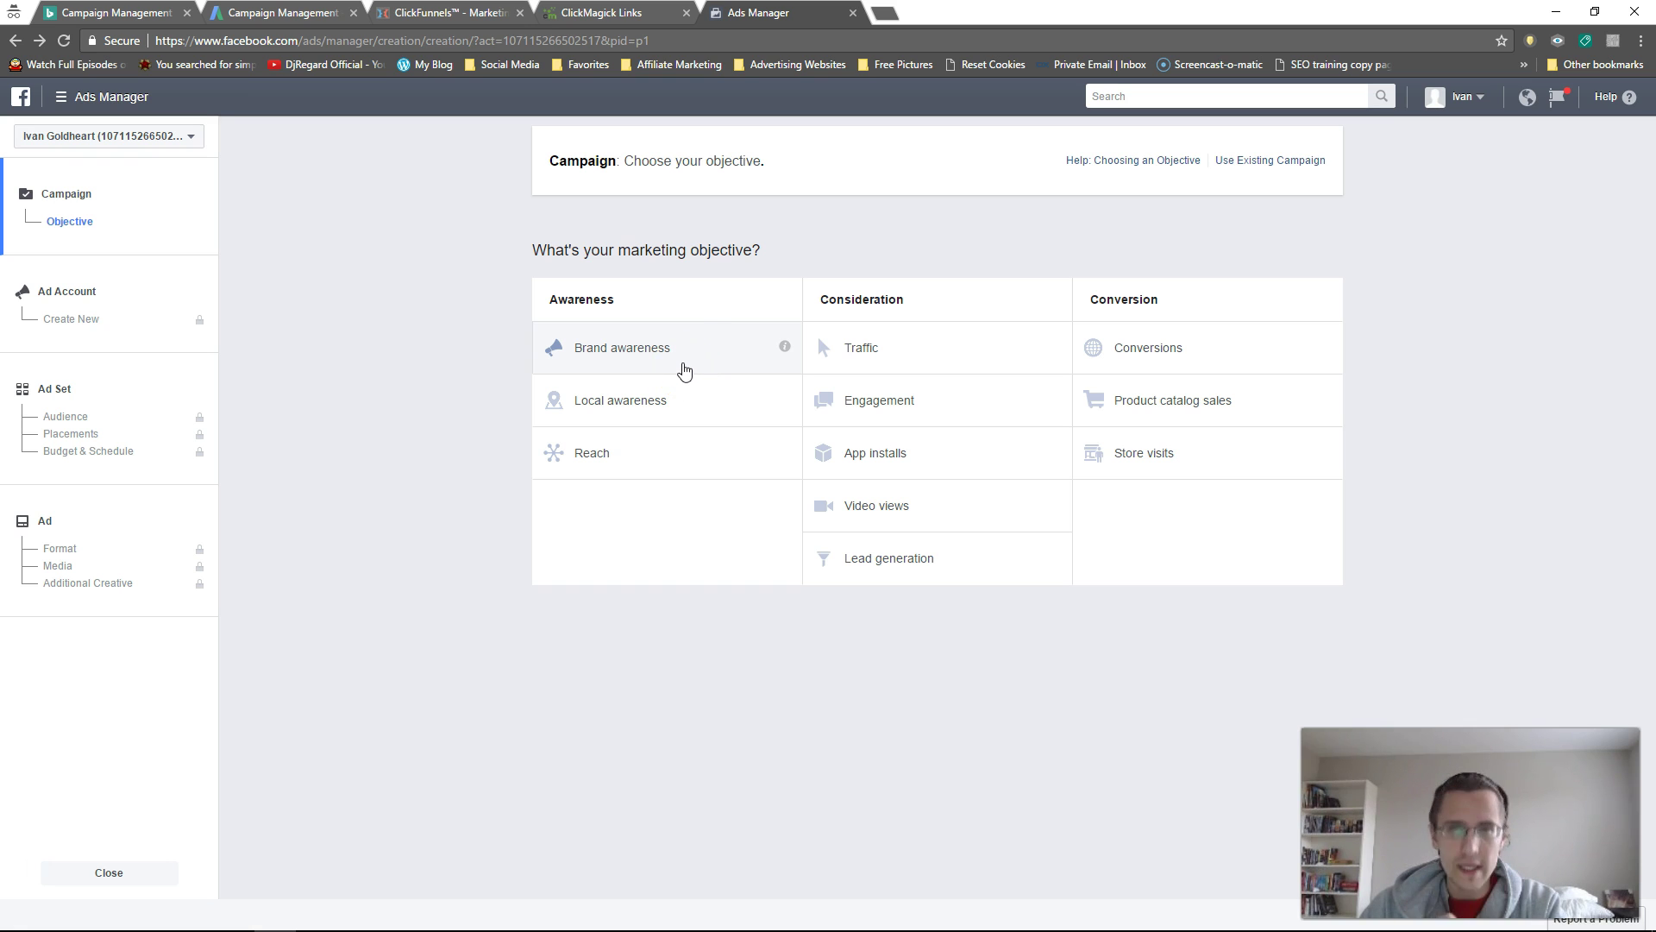
left_click(695, 349)
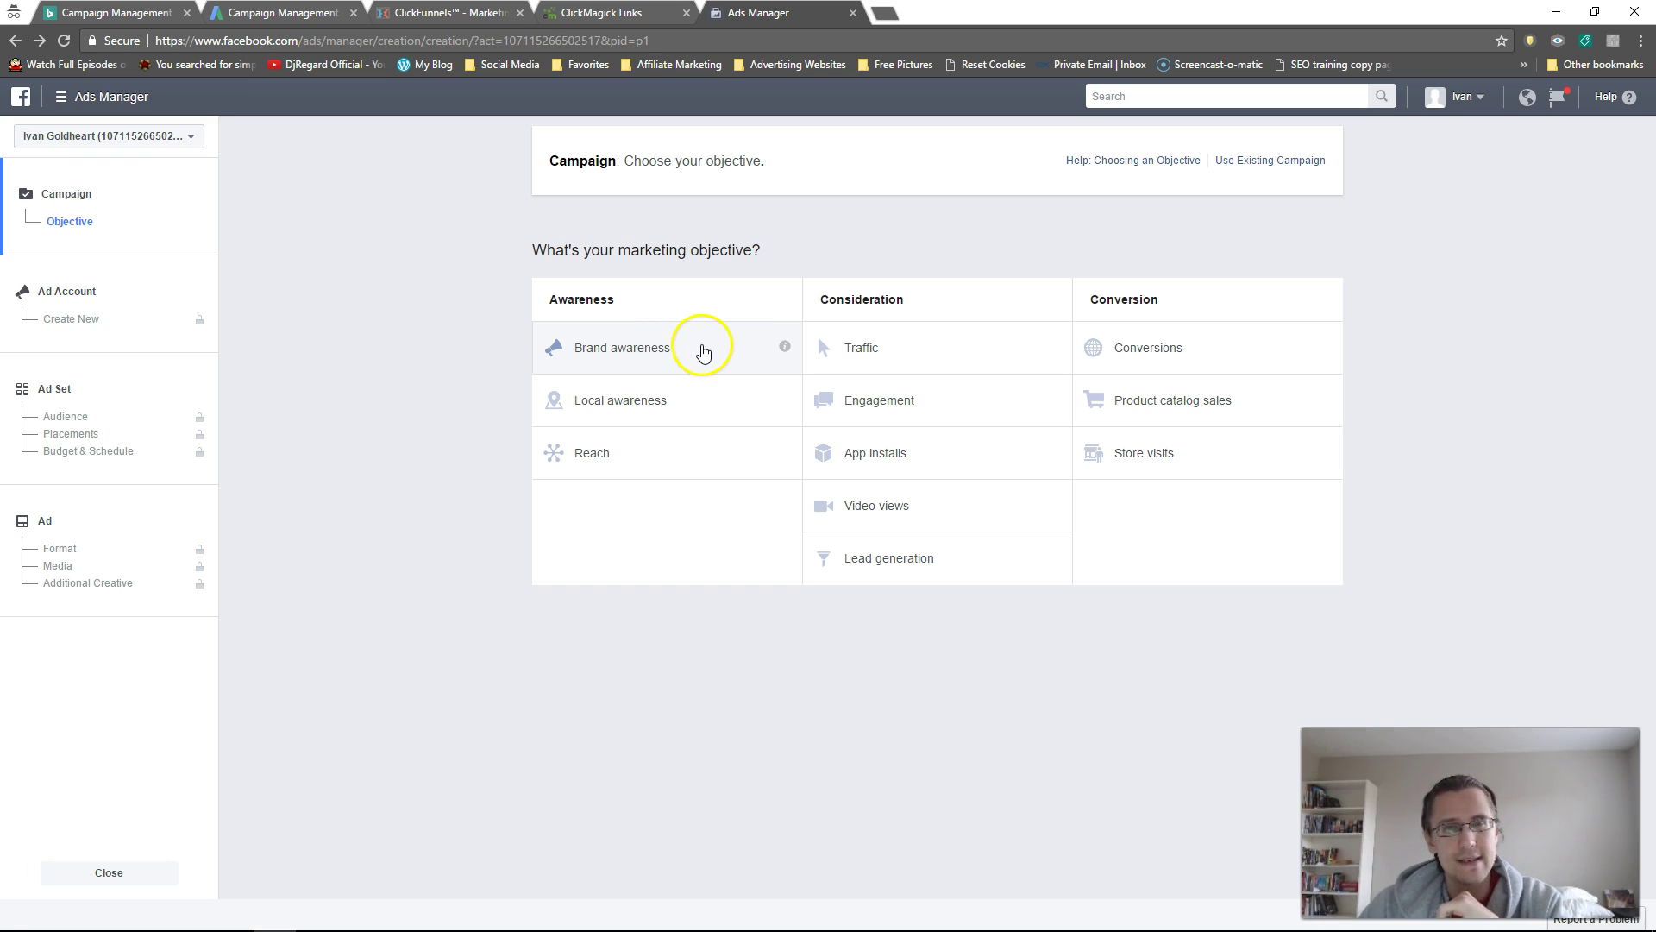
left_click(816, 347)
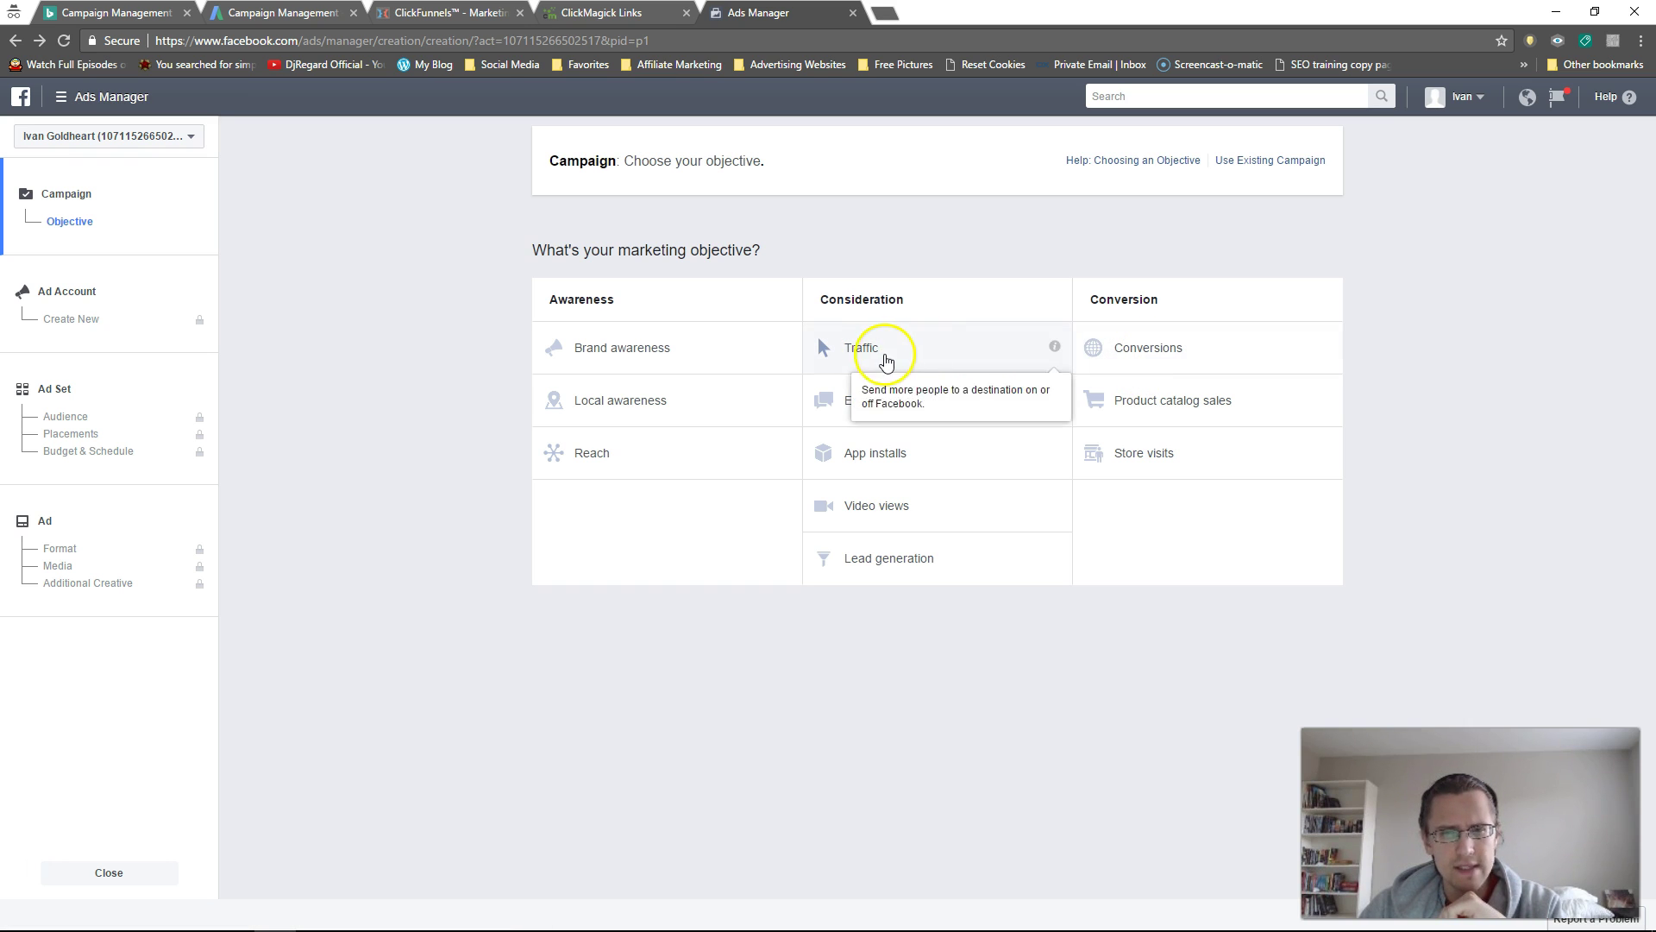
mouse_move(1056, 352)
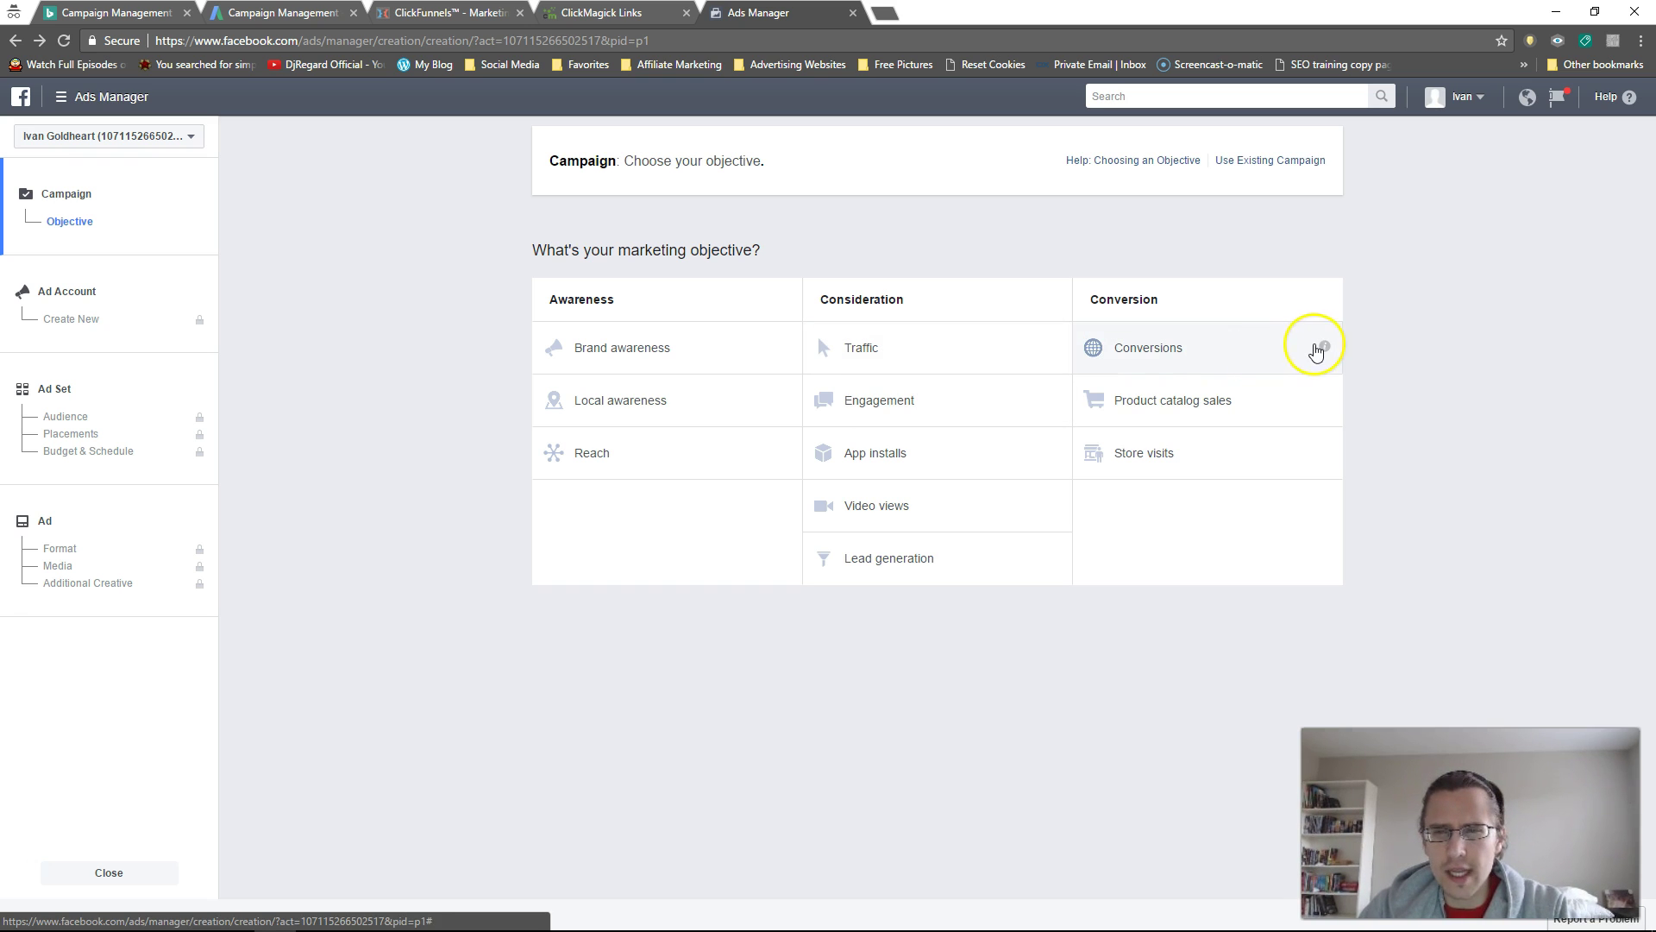
mouse_move(1325, 354)
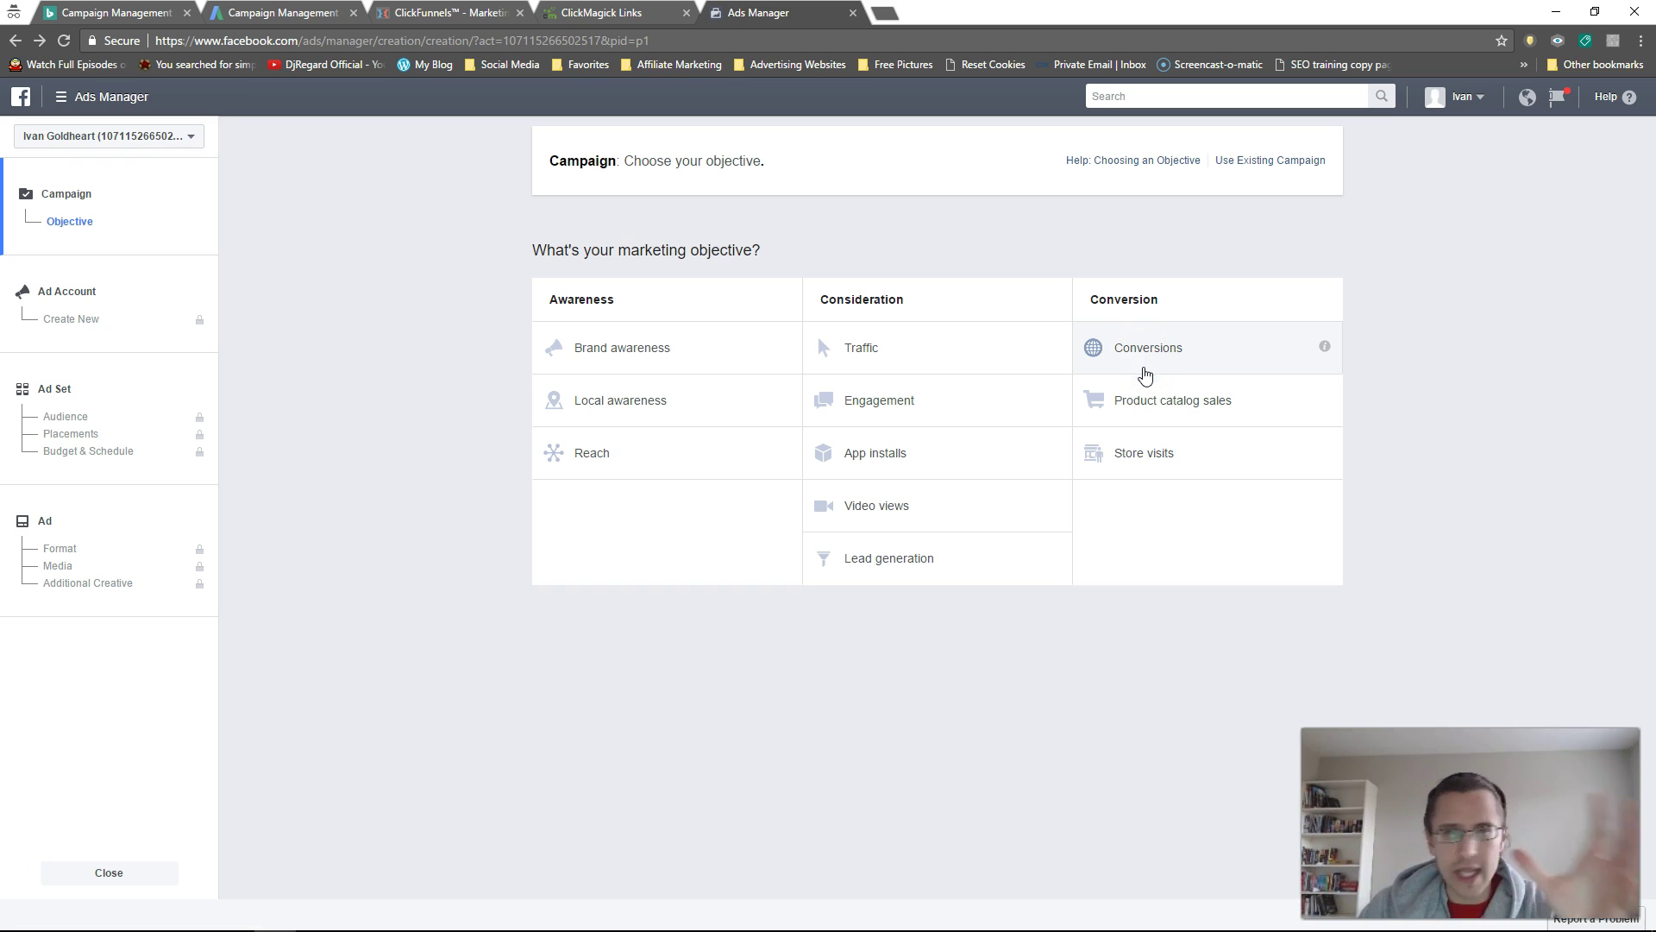
left_click(1134, 371)
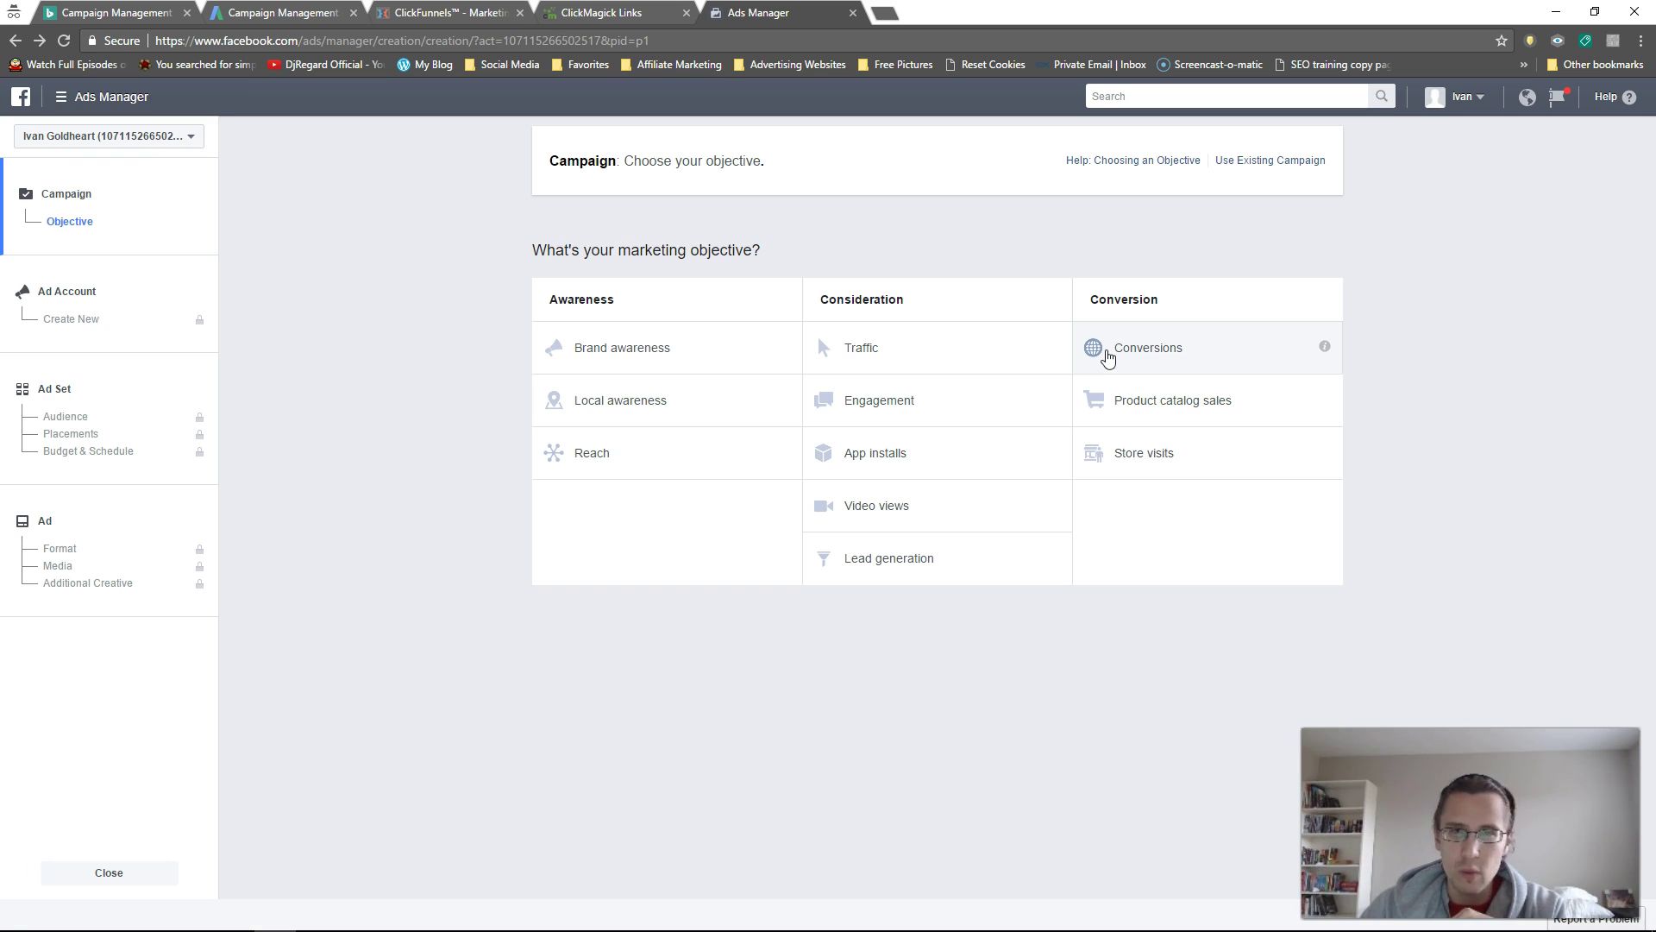
left_click(1104, 352)
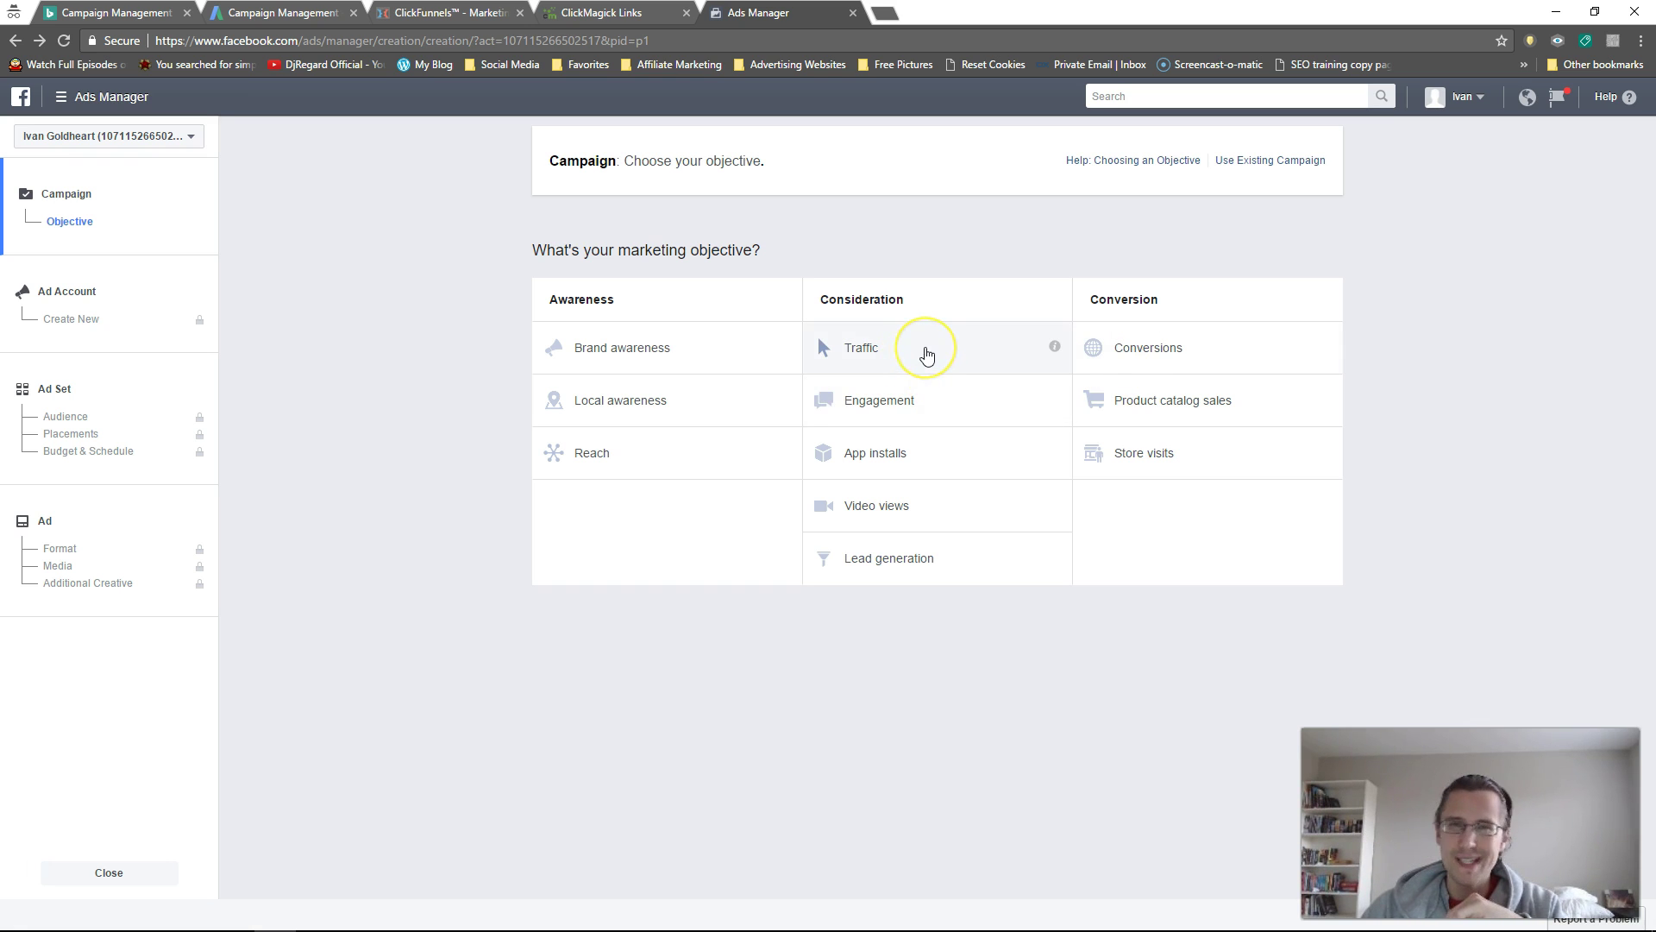
Pick the Traffic objective and replace the default campaign name with 'Diabetes Loophole'
left_click(921, 366)
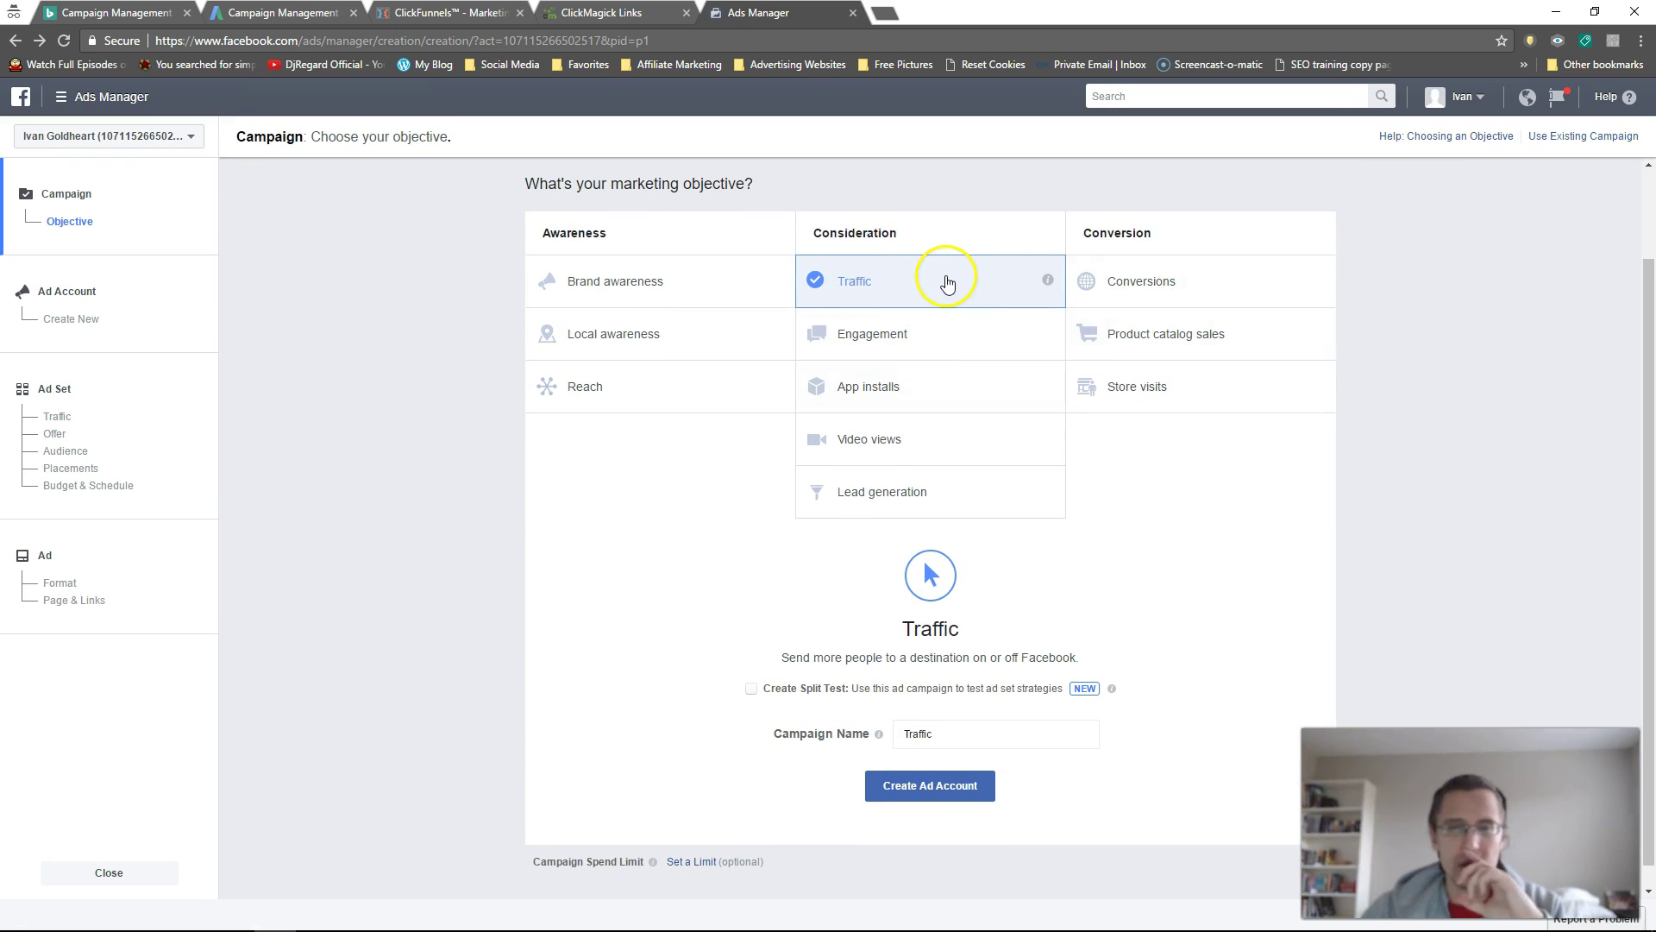
left_click_drag(943, 732, 906, 740)
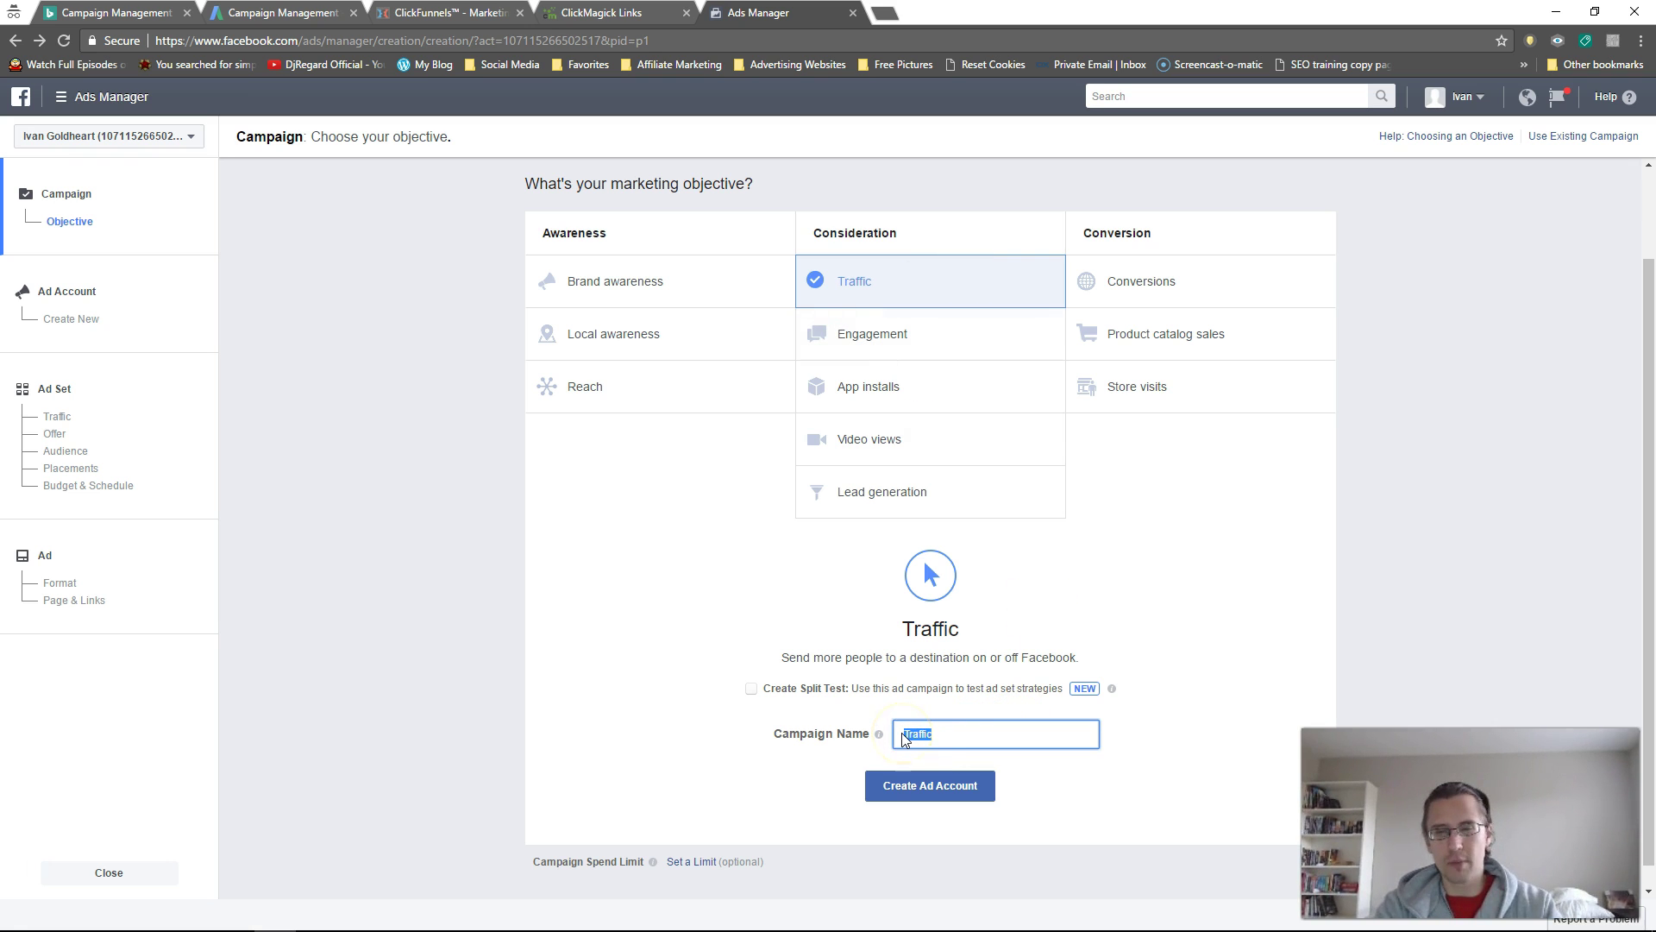
type("Diabetes ")
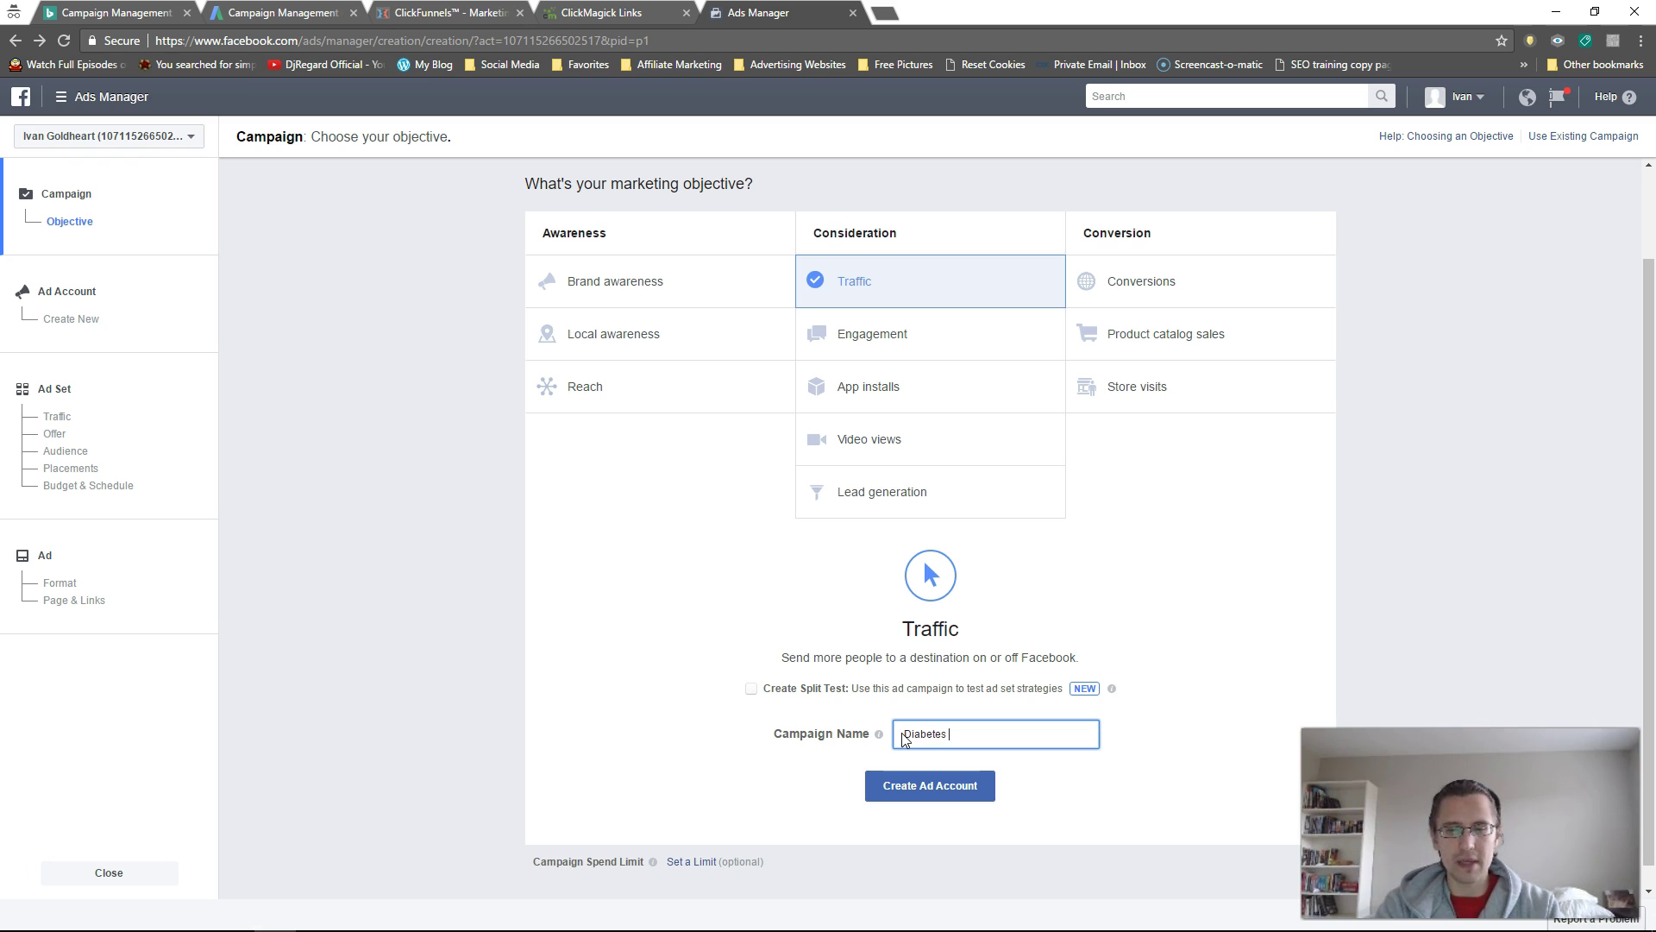
type("Loophole")
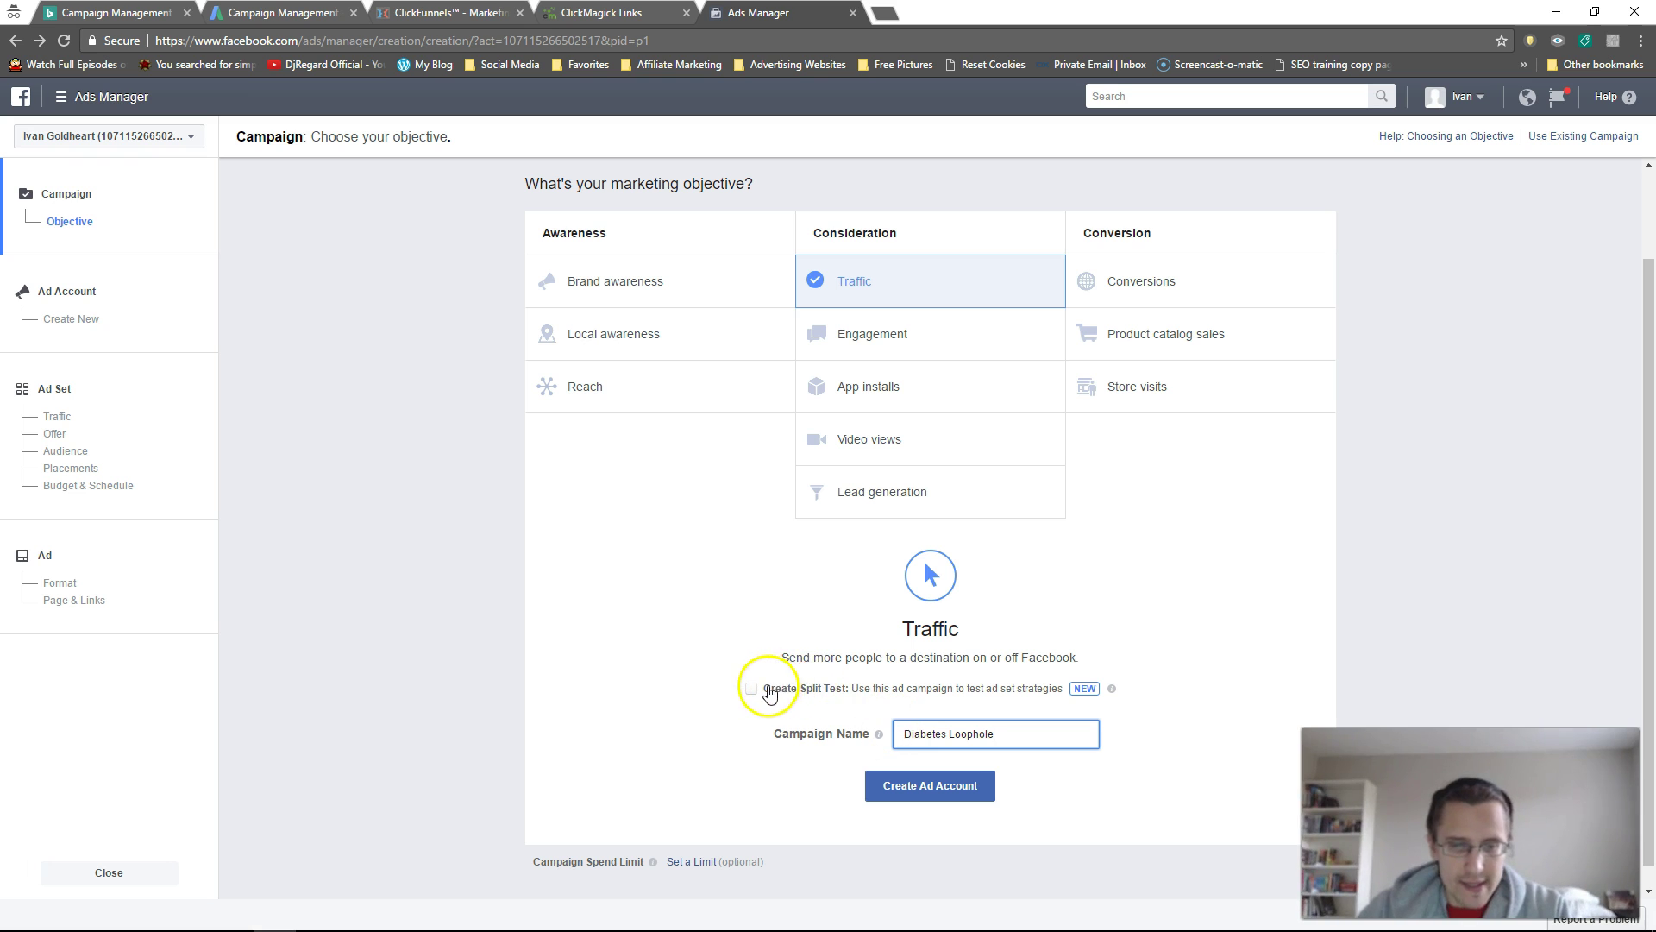
left_click_drag(769, 691, 1065, 691)
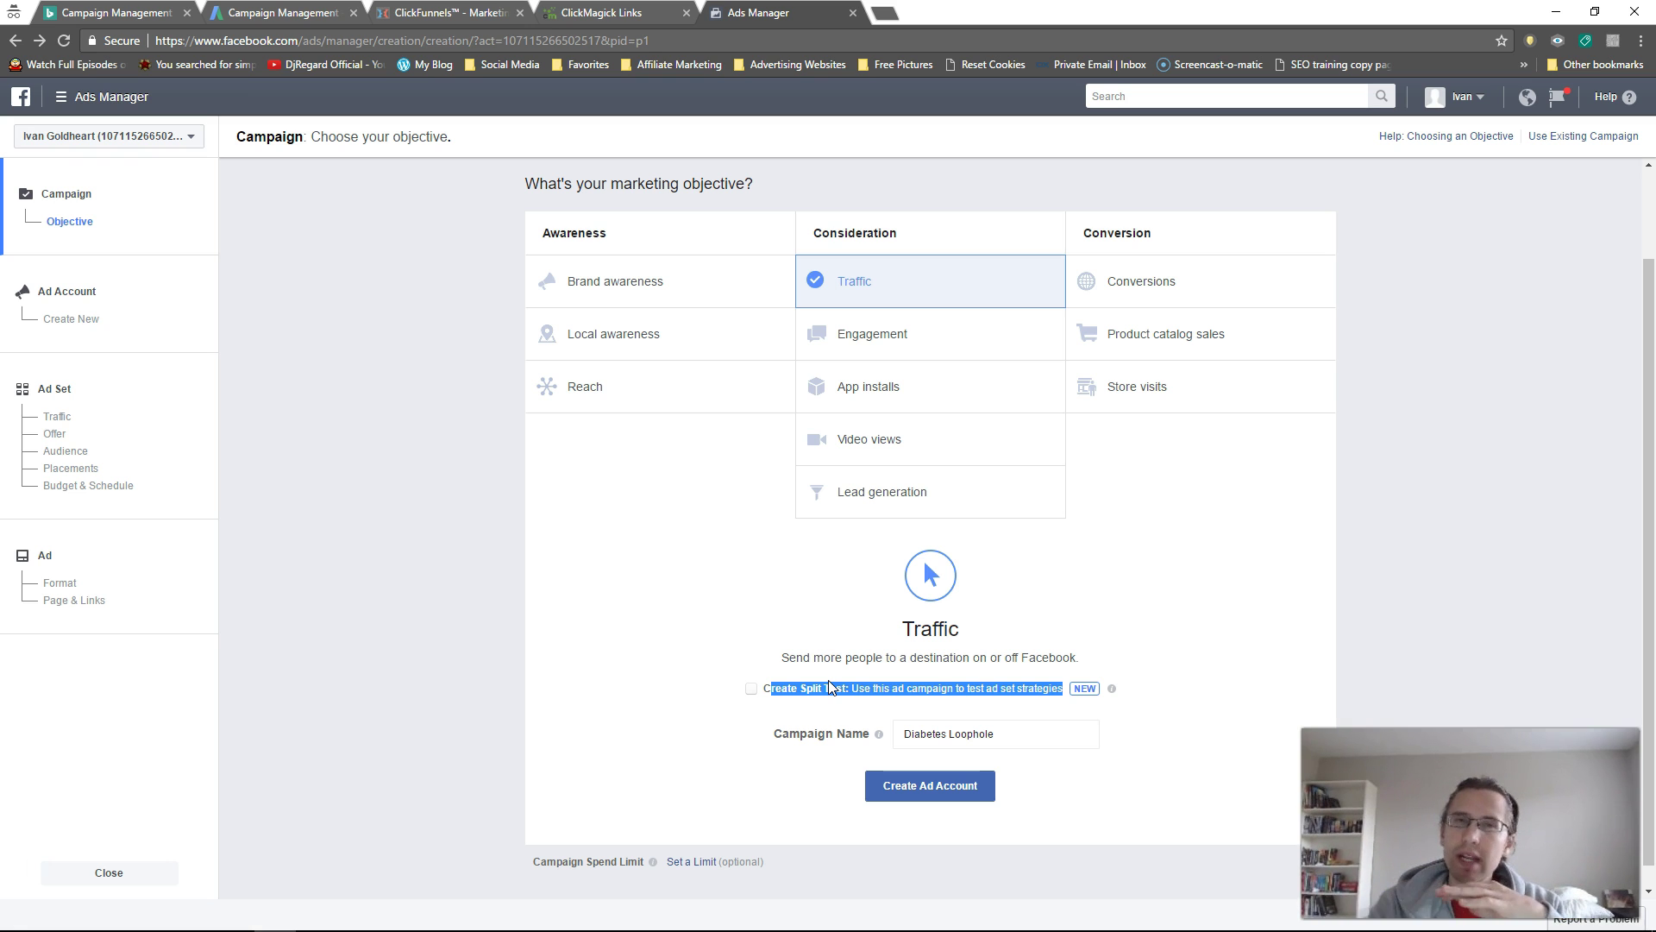
left_click_drag(795, 690, 798, 701)
left_click(678, 714)
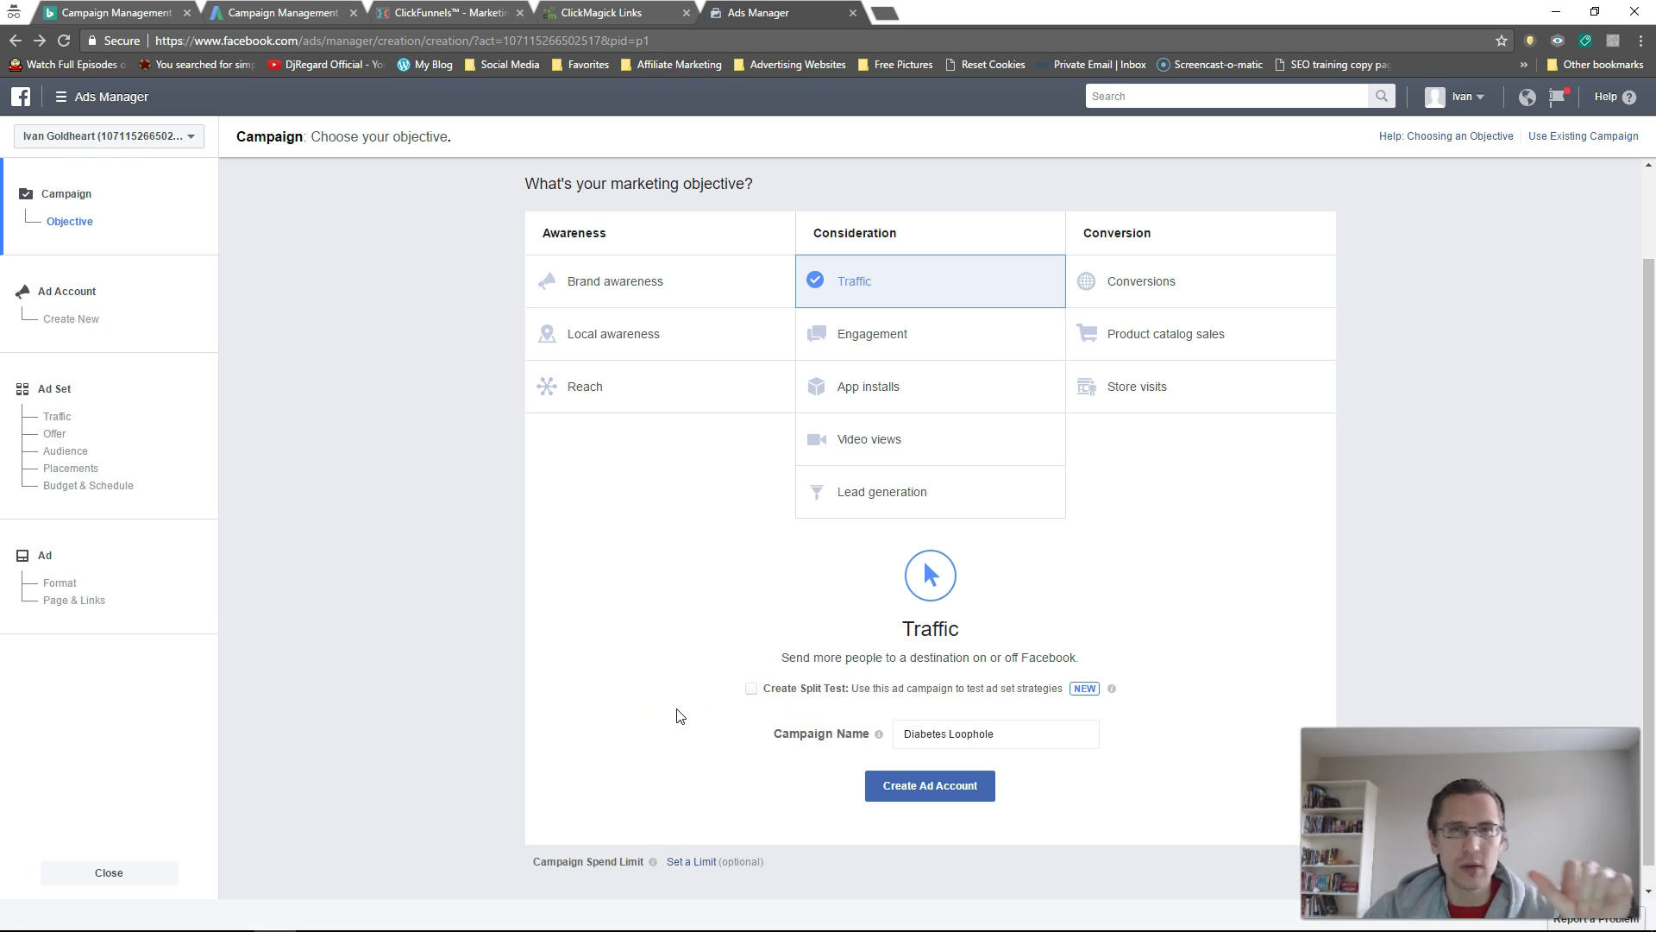
Set up the ad account keeping United States and Canadian Dollar, then continue to the ad set
left_click(923, 785)
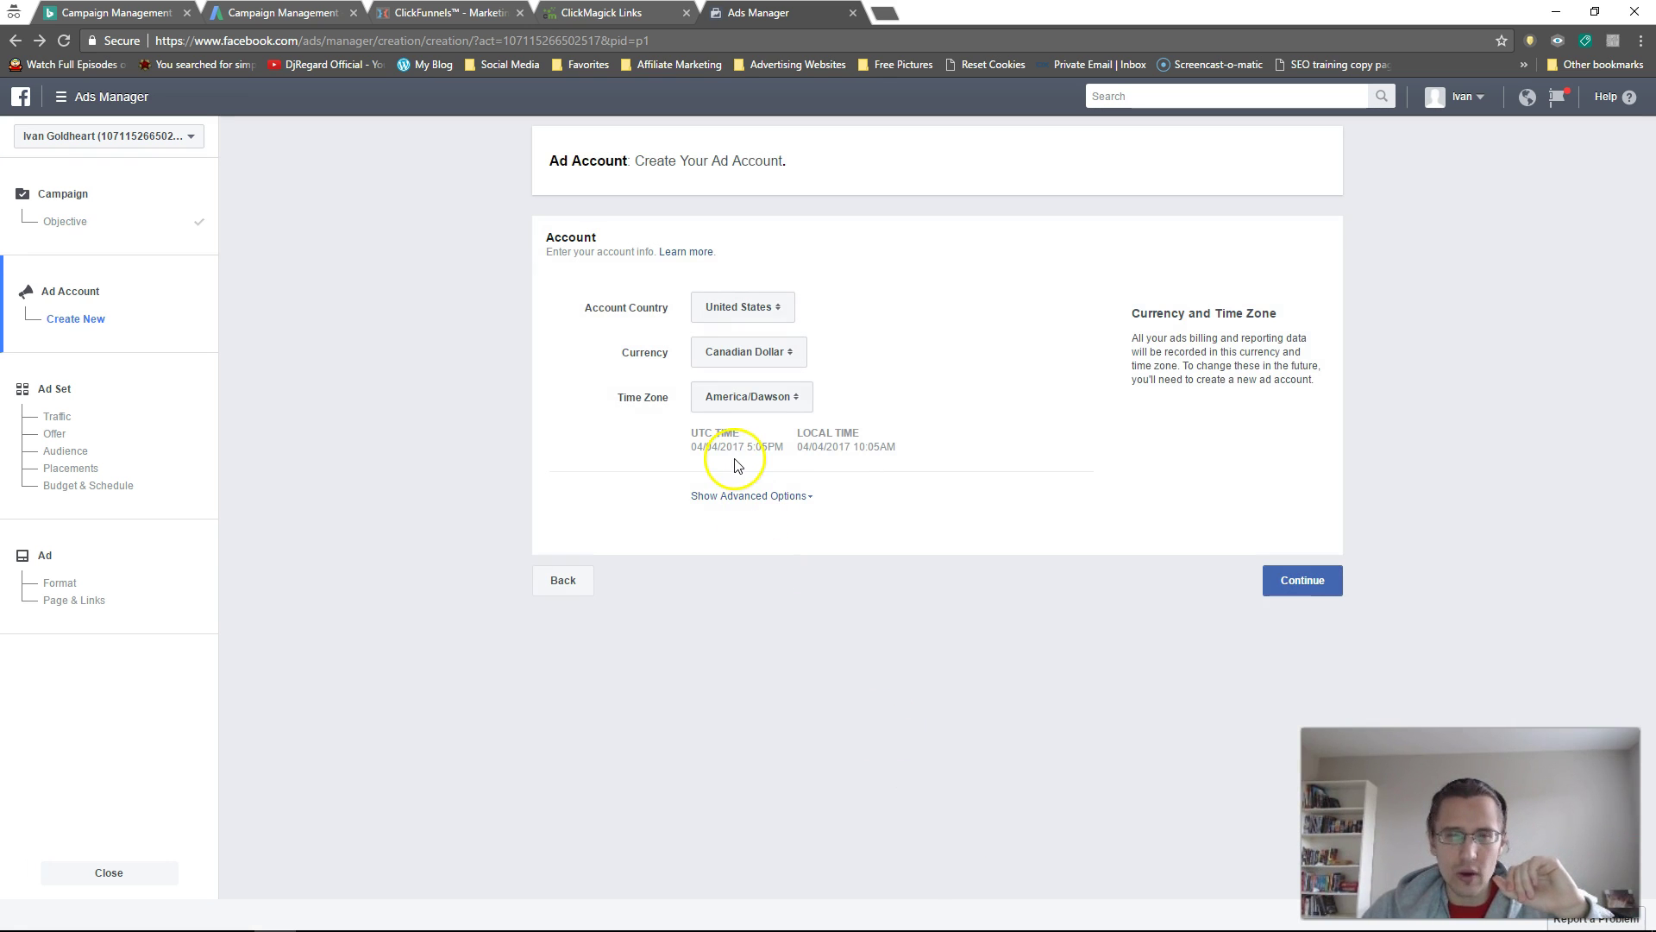
left_click(764, 308)
left_click(580, 381)
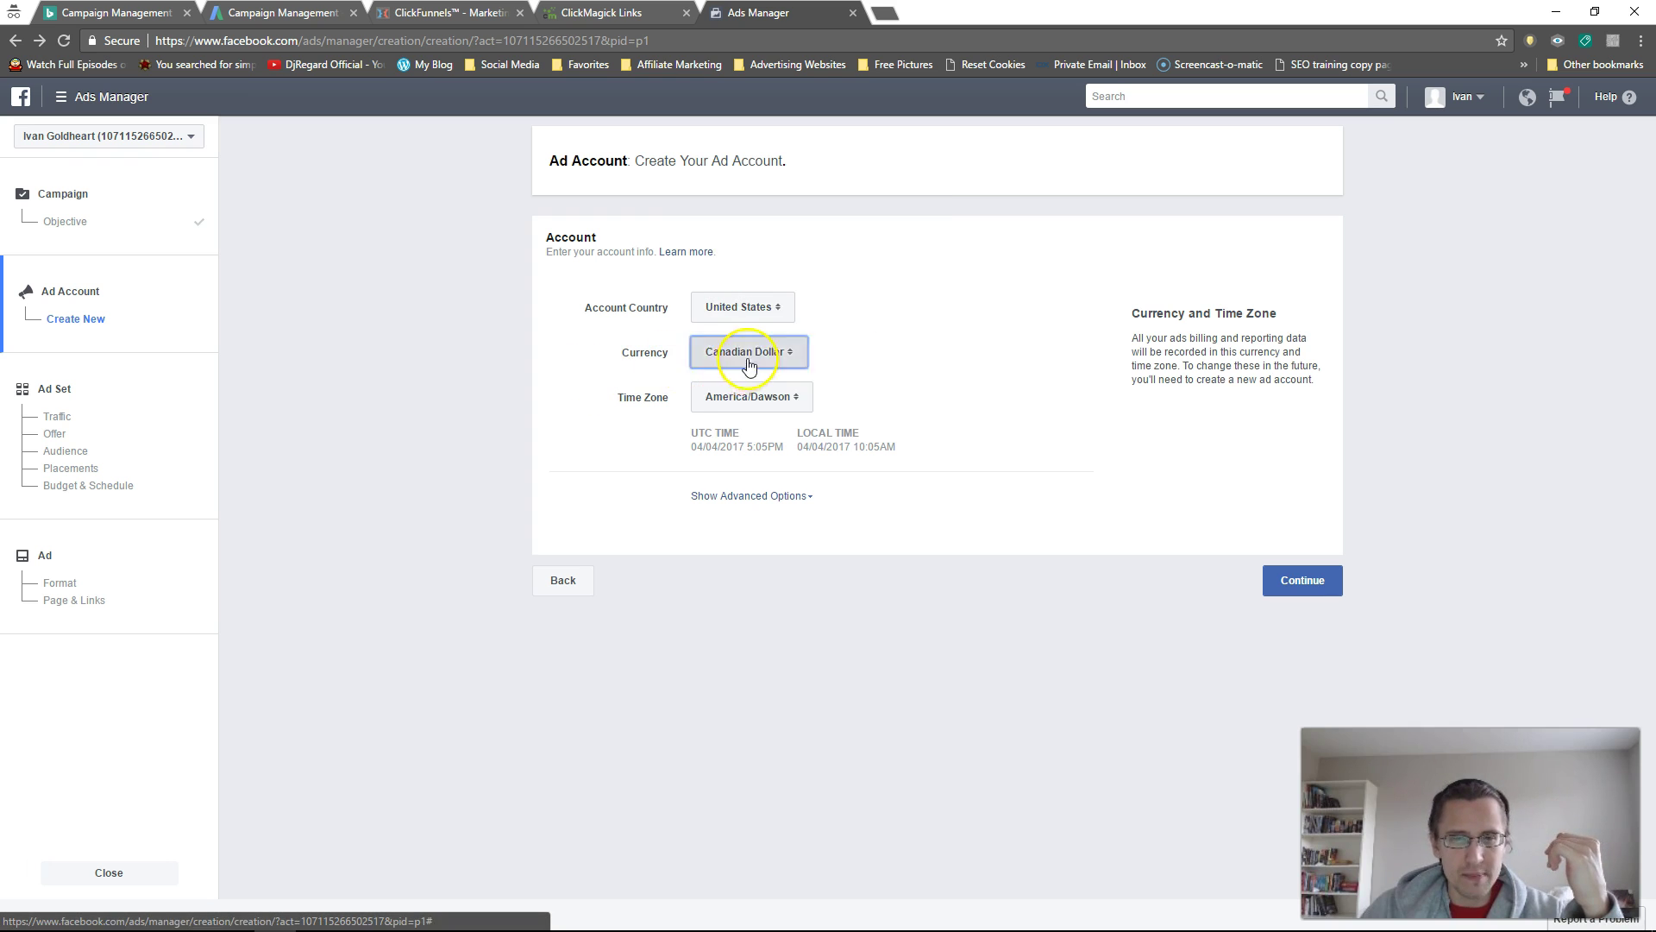
left_click(747, 354)
left_click(547, 384)
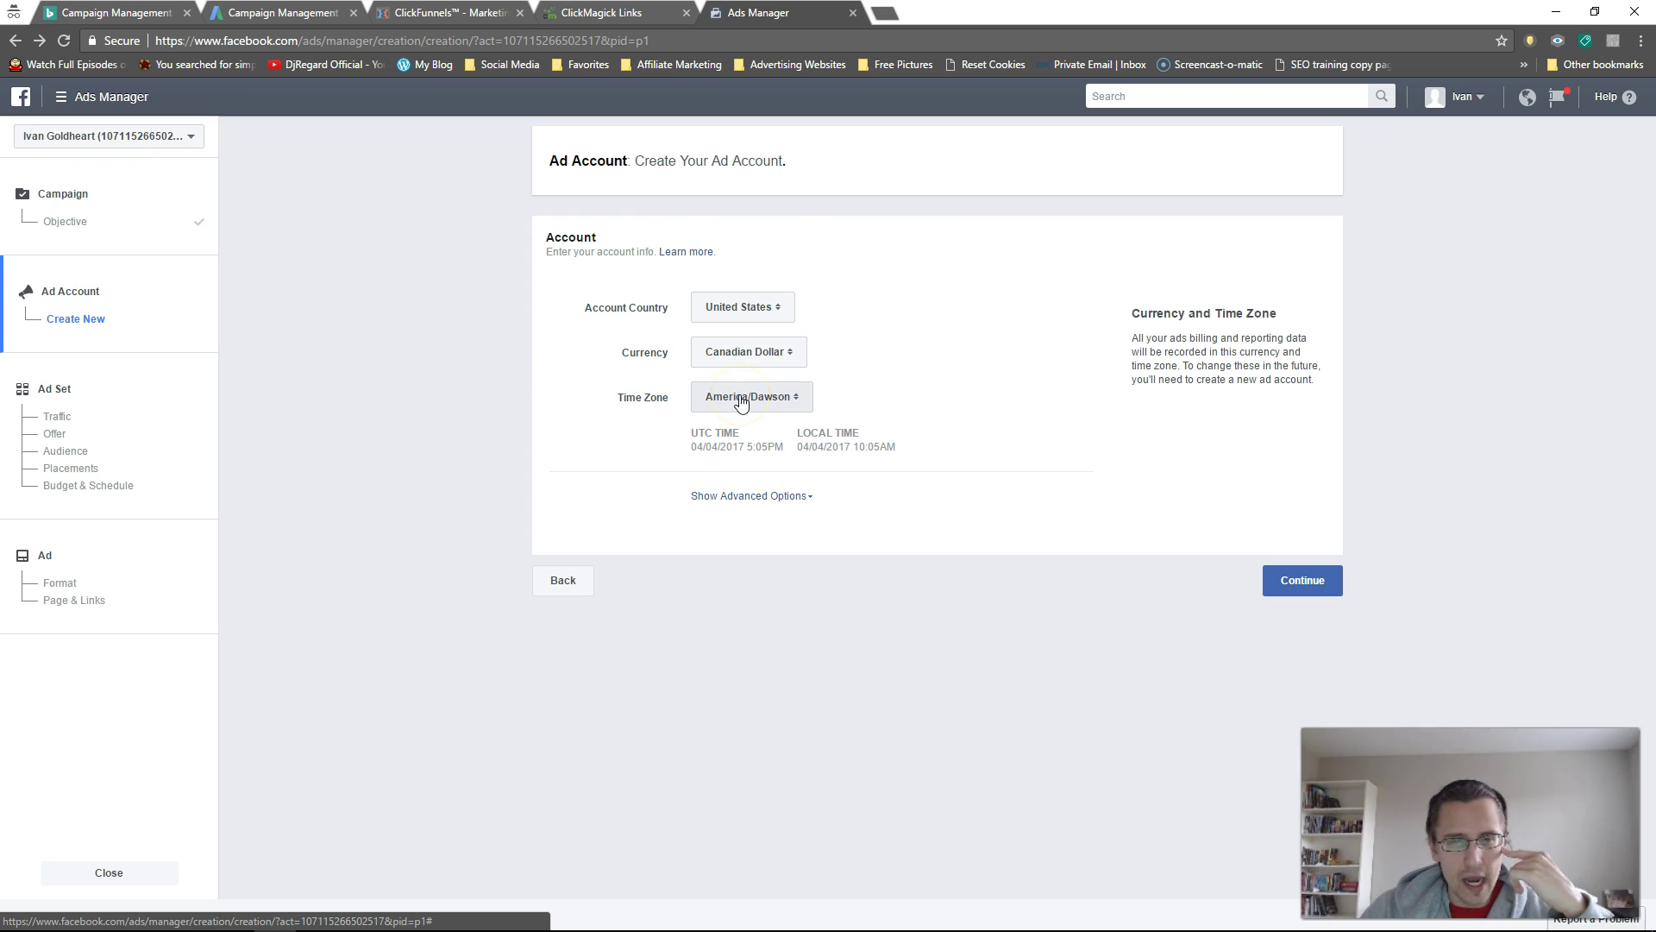
left_click(1313, 580)
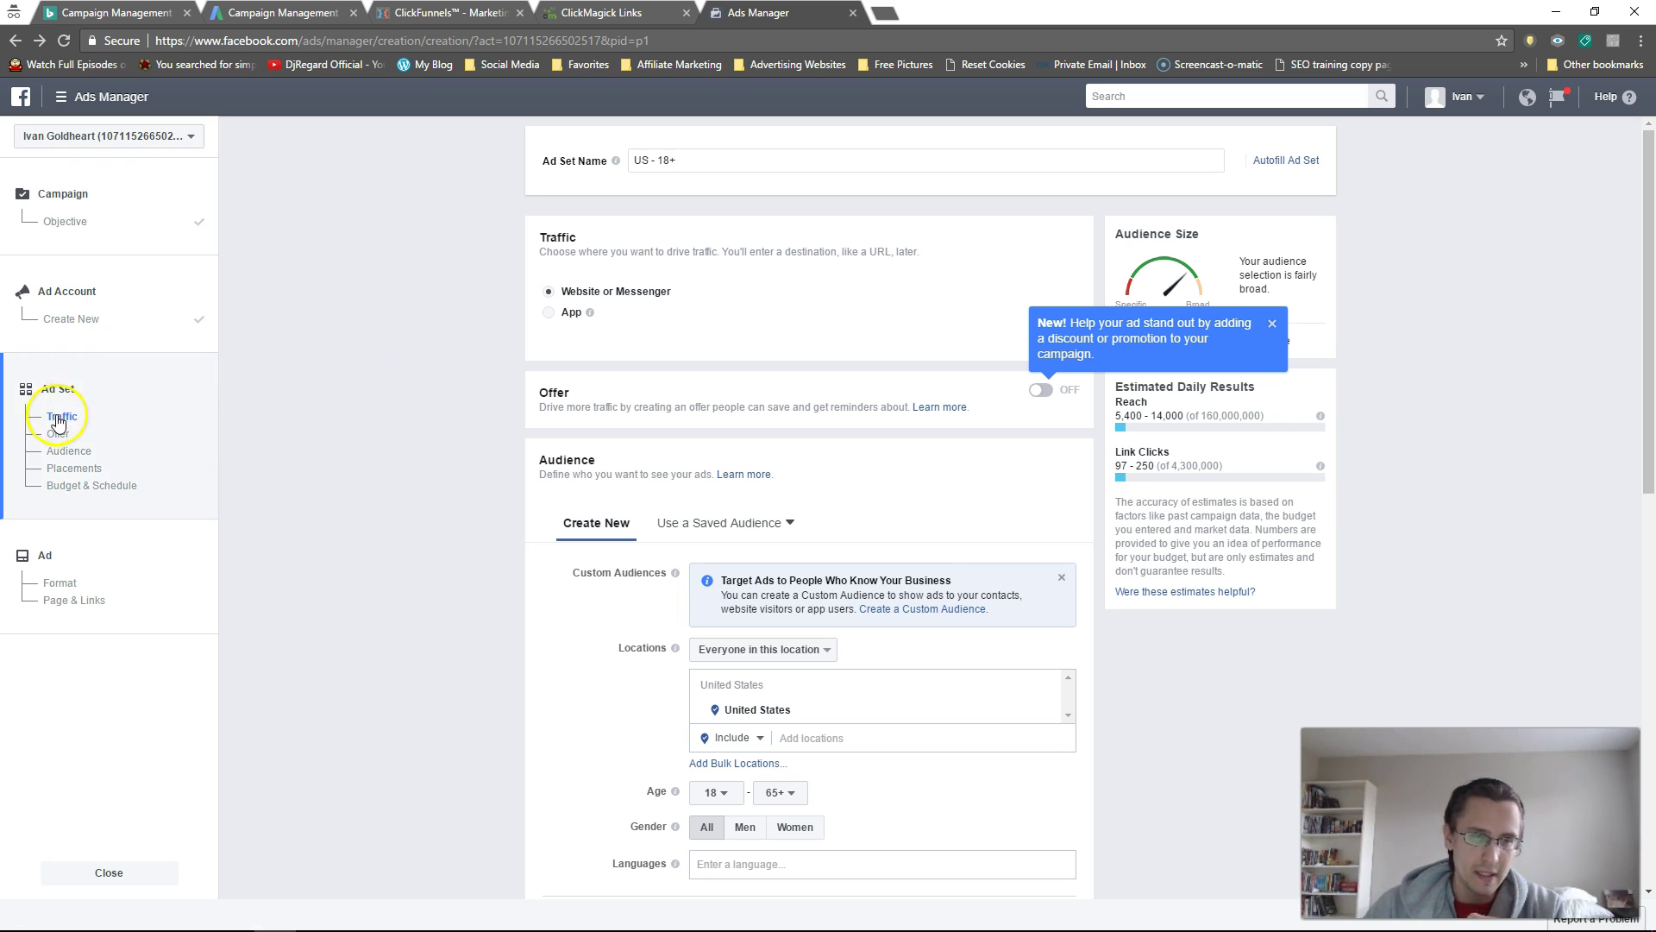
left_click(377, 515)
scroll(377, 515, "down", 2)
scroll(418, 507, "up", 2)
mouse_move(594, 304)
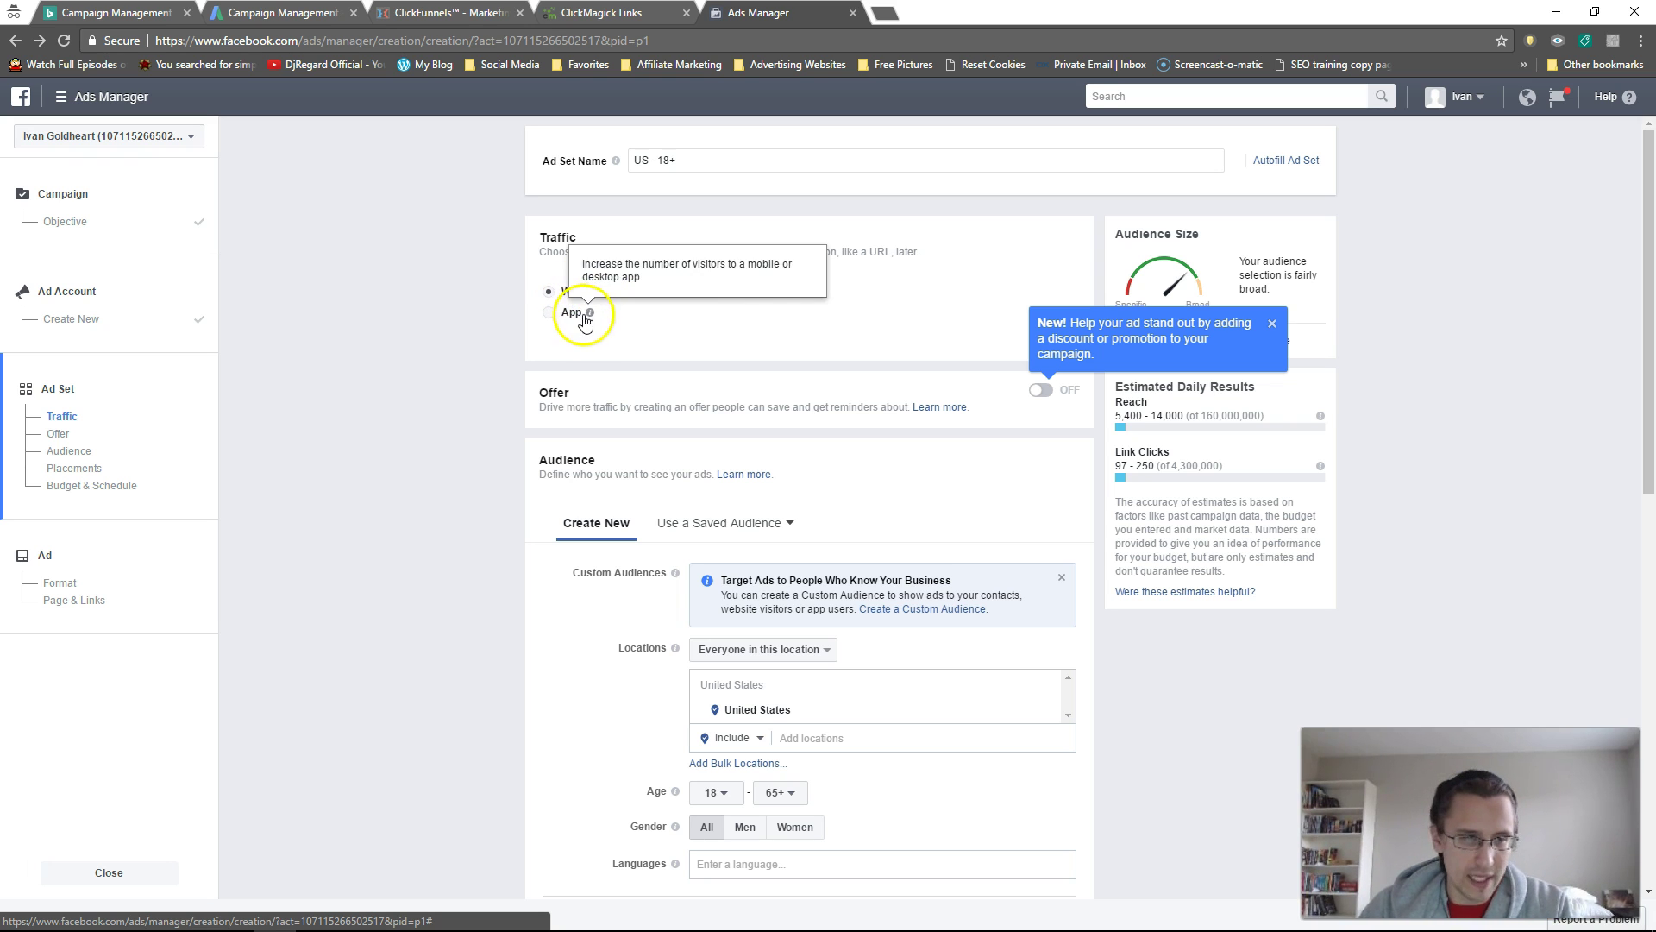
left_click(1042, 390)
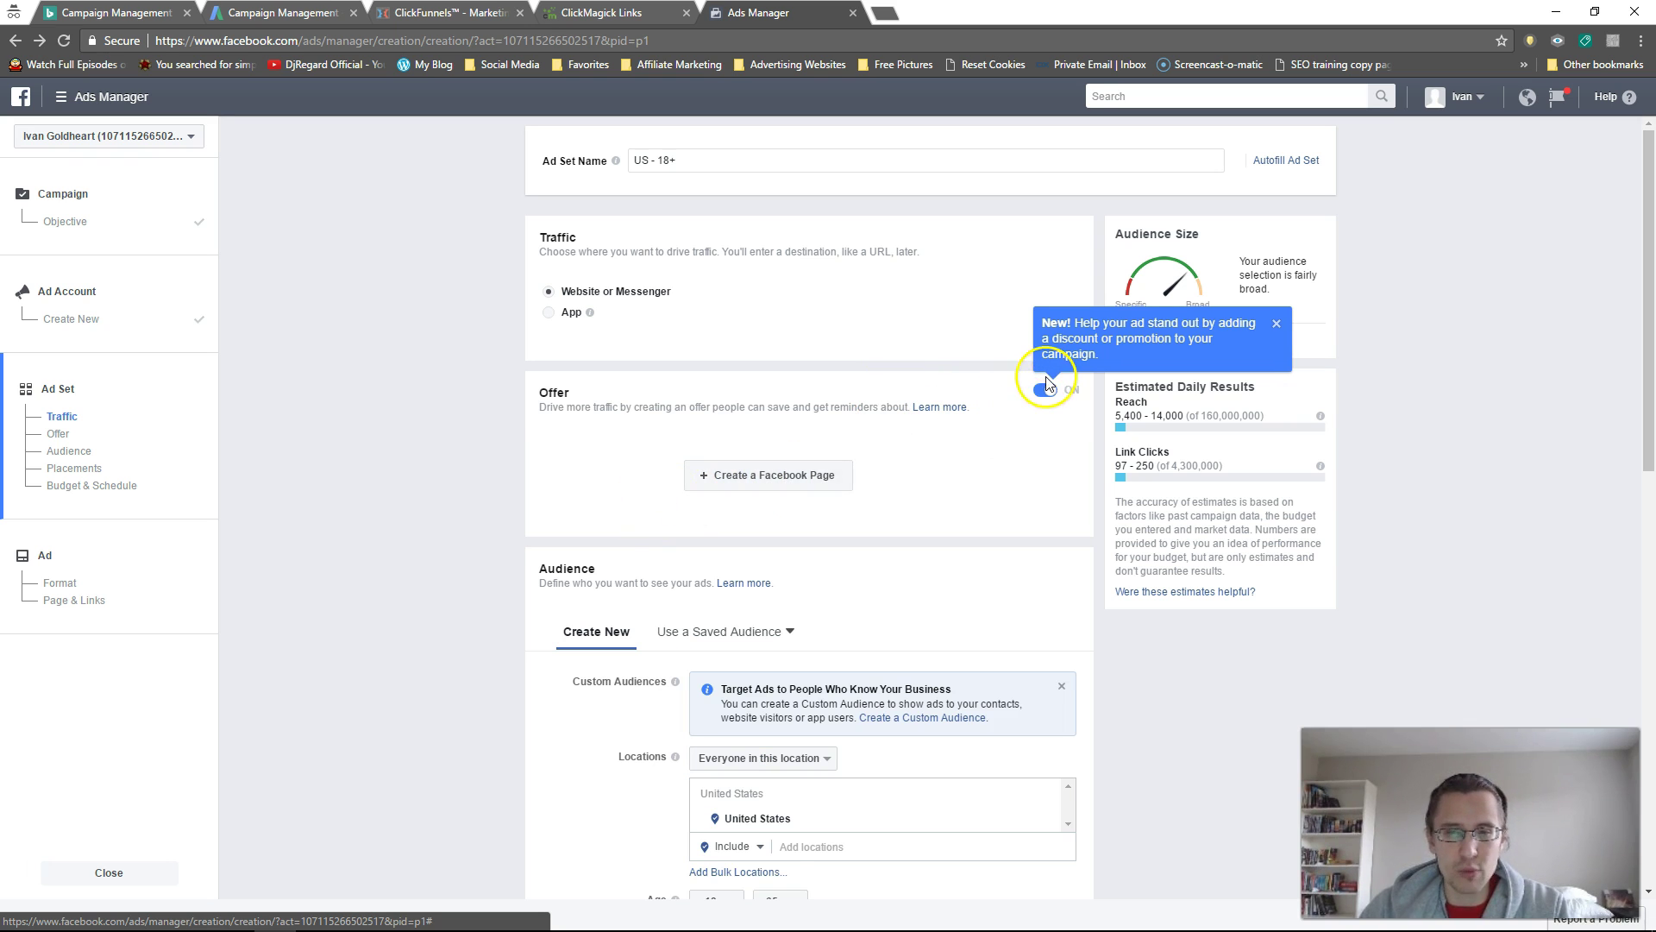
left_click(1046, 392)
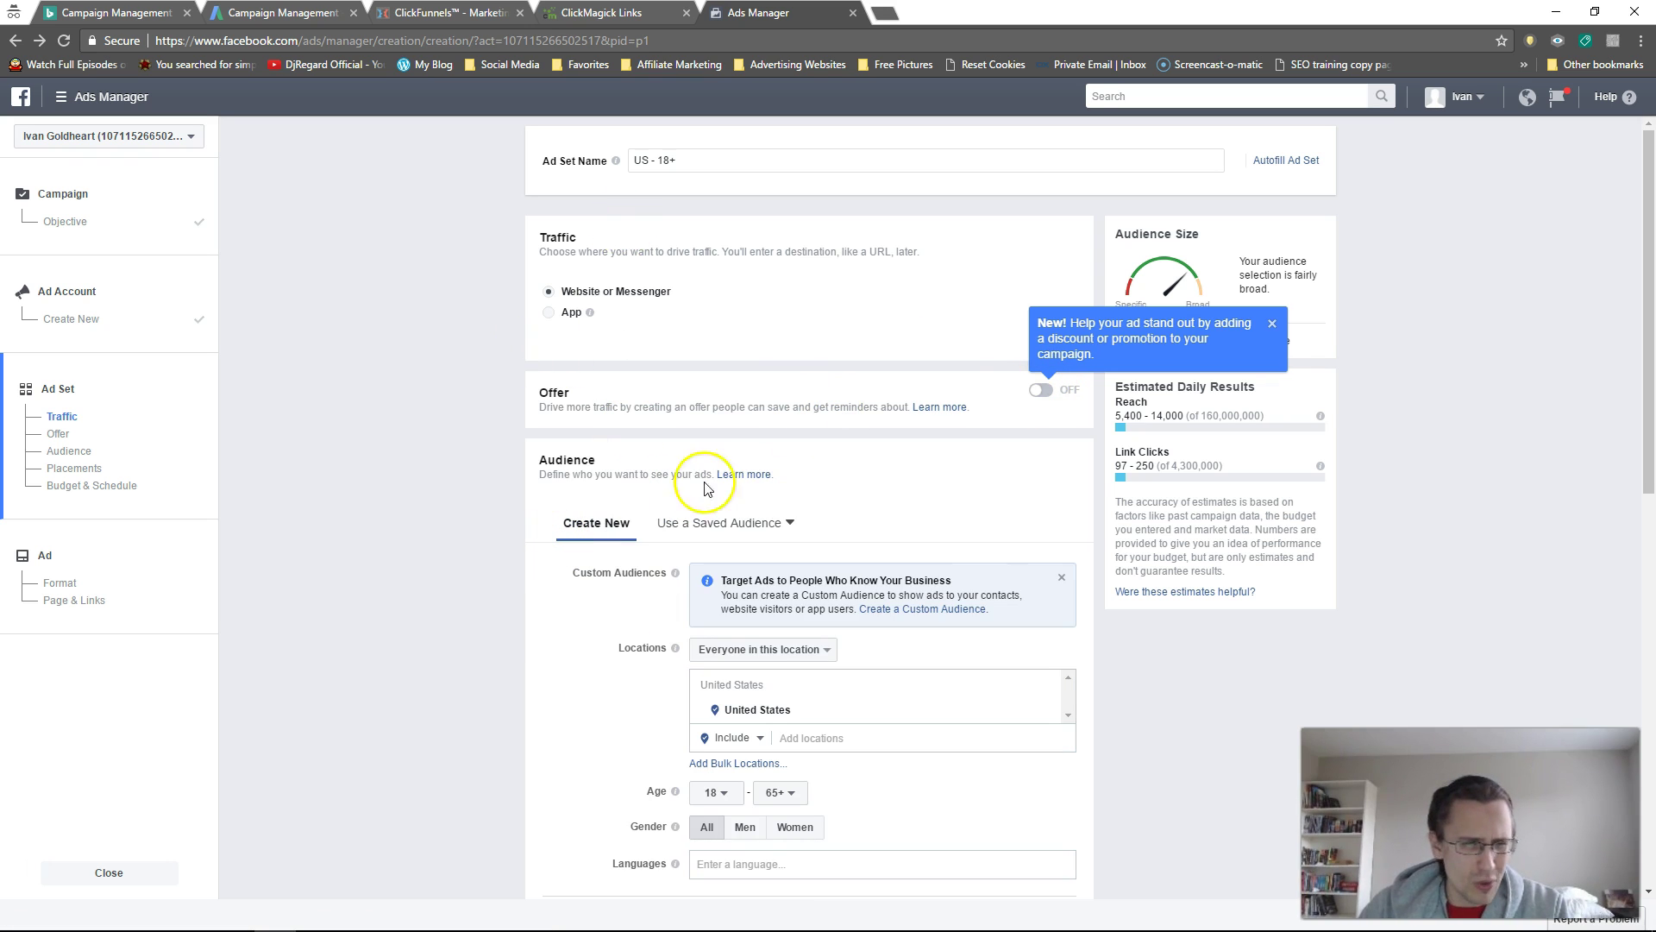
scroll(386, 447, "down", 3)
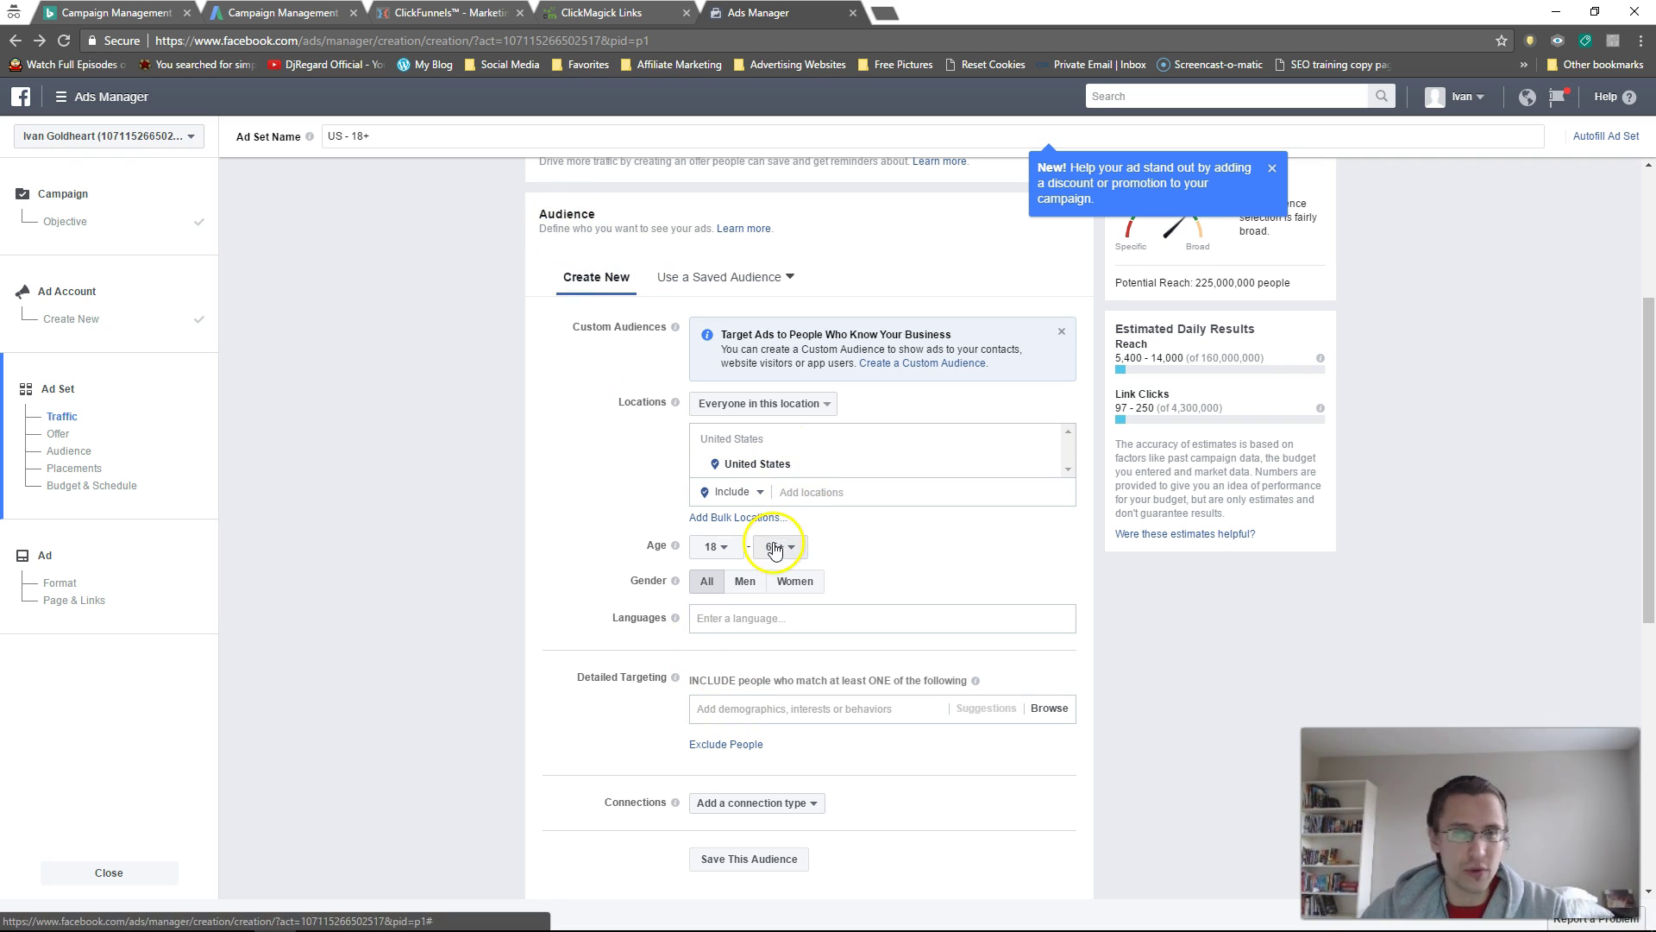
scroll(455, 617, "down", 3)
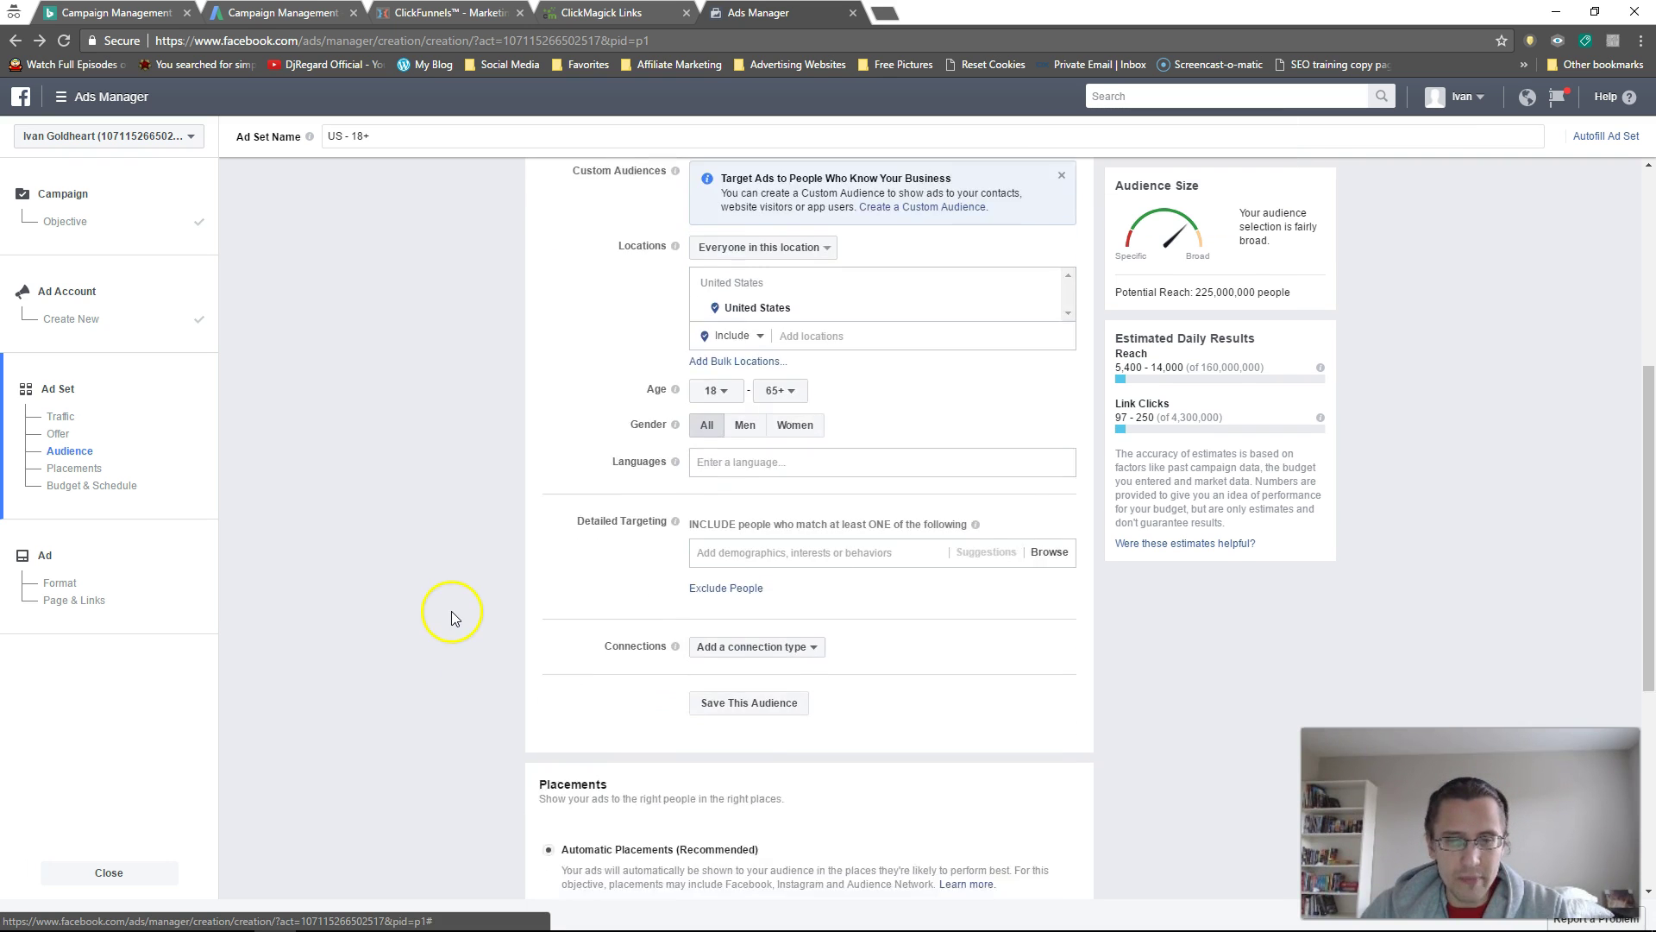
scroll(821, 603, "up", 3)
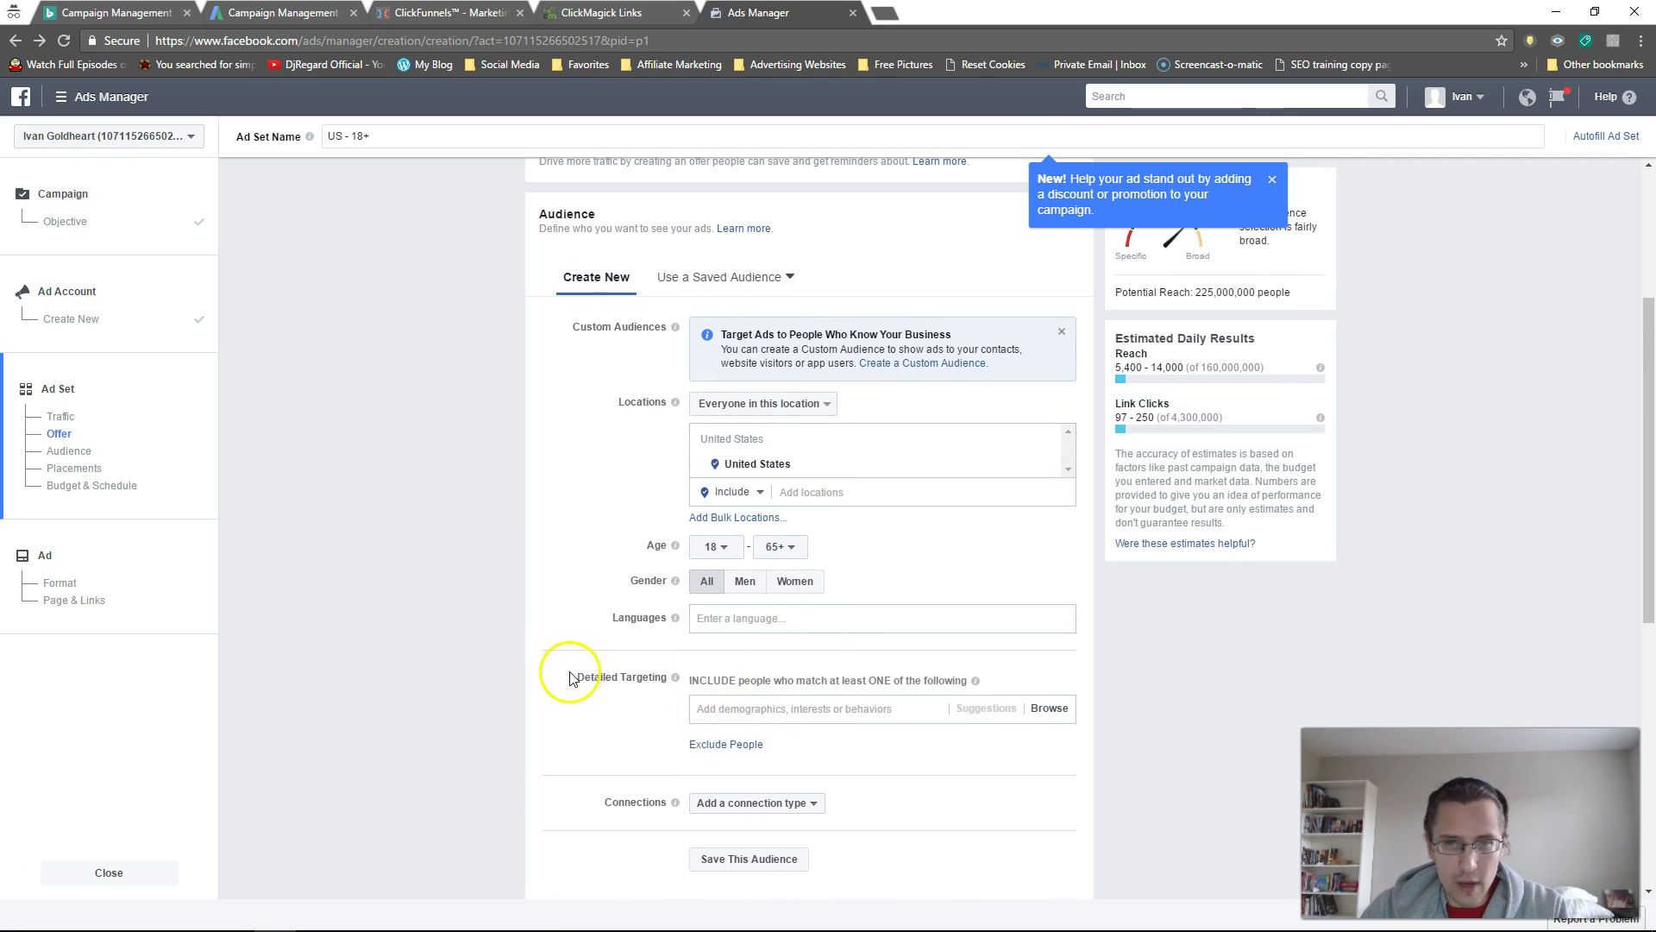
scroll(535, 672, "down", 3)
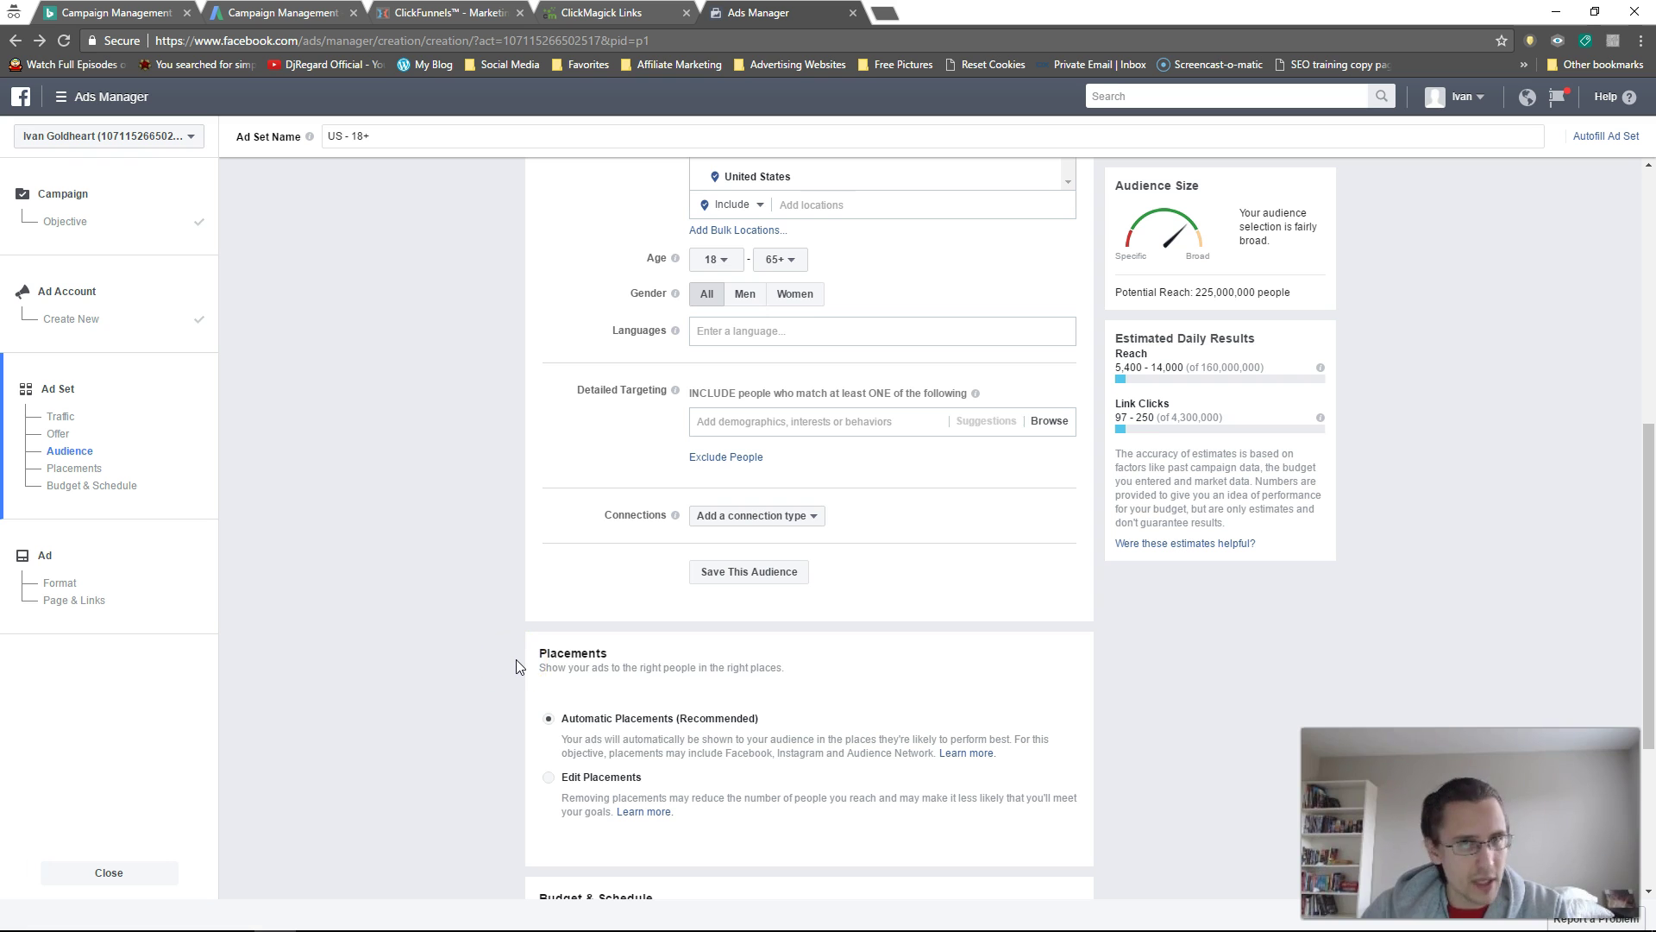
scroll(516, 659, "up", 3)
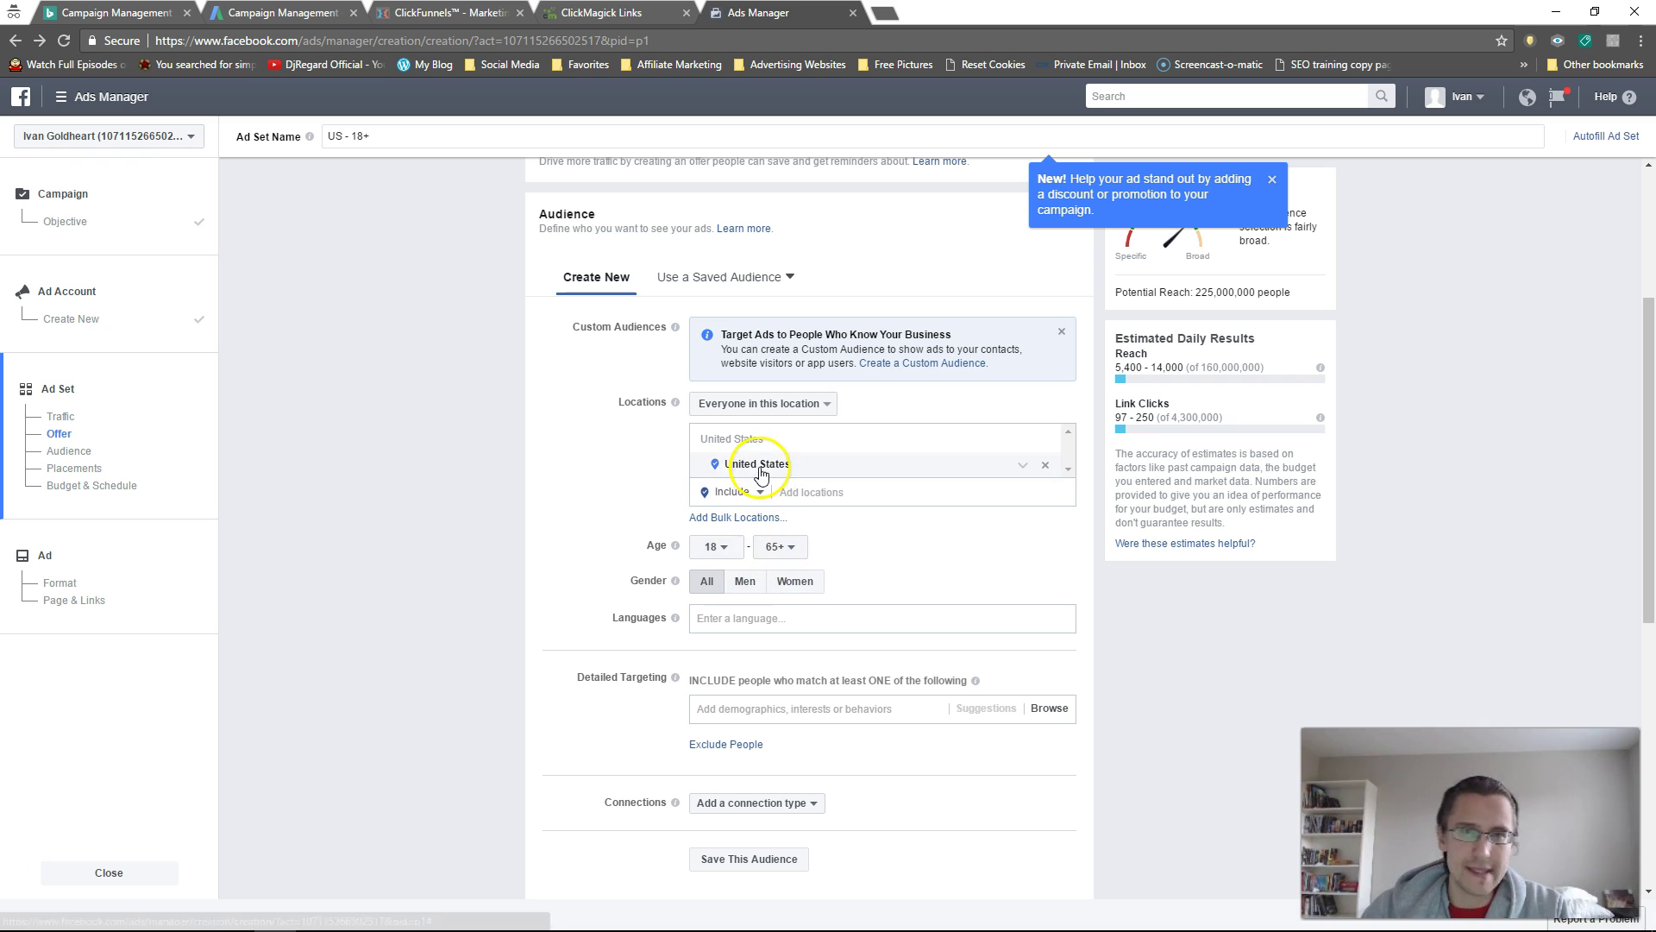
Add Canada to the target locations, keeping everyone in those locations included
left_click(818, 492)
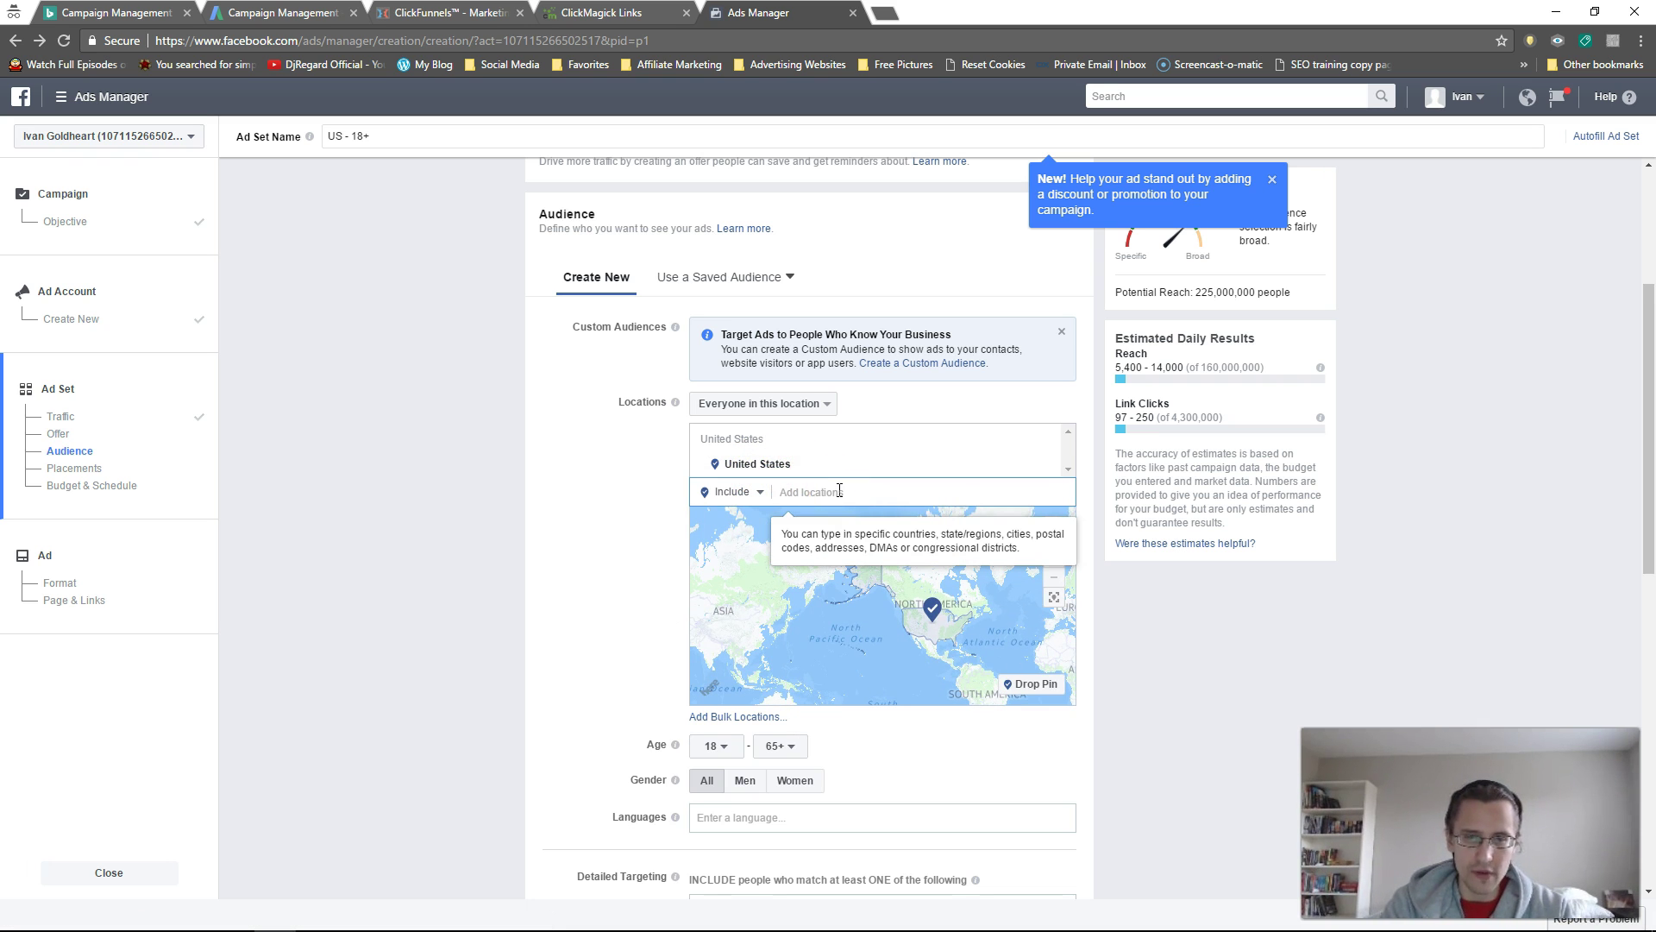
type("canada")
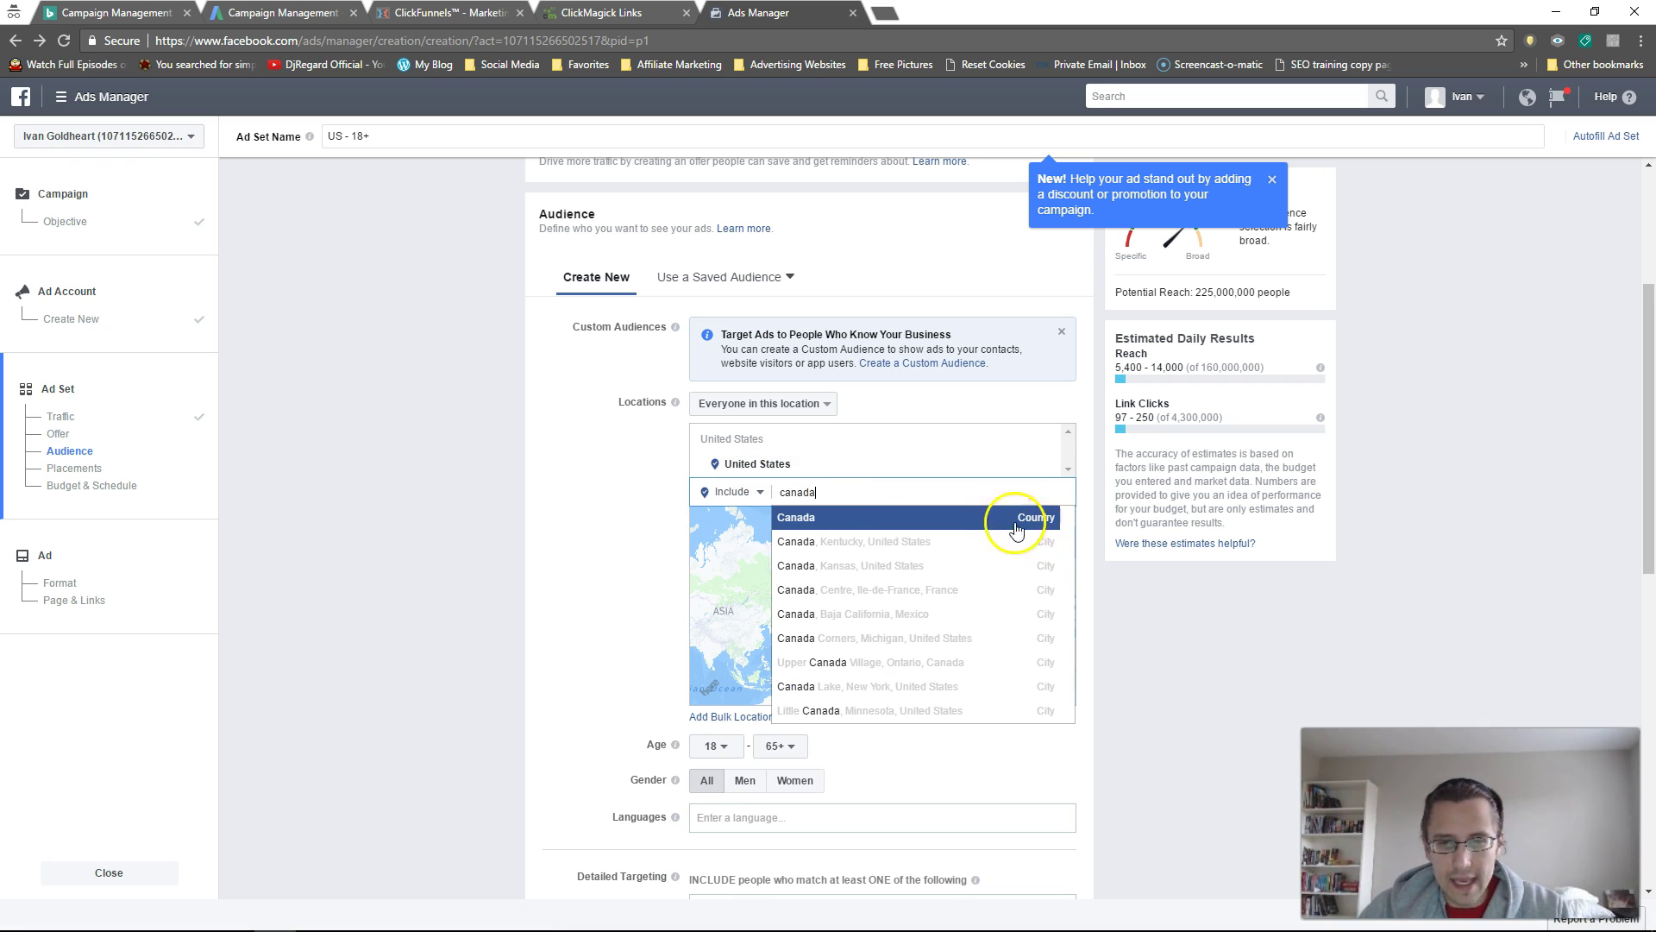
left_click(947, 518)
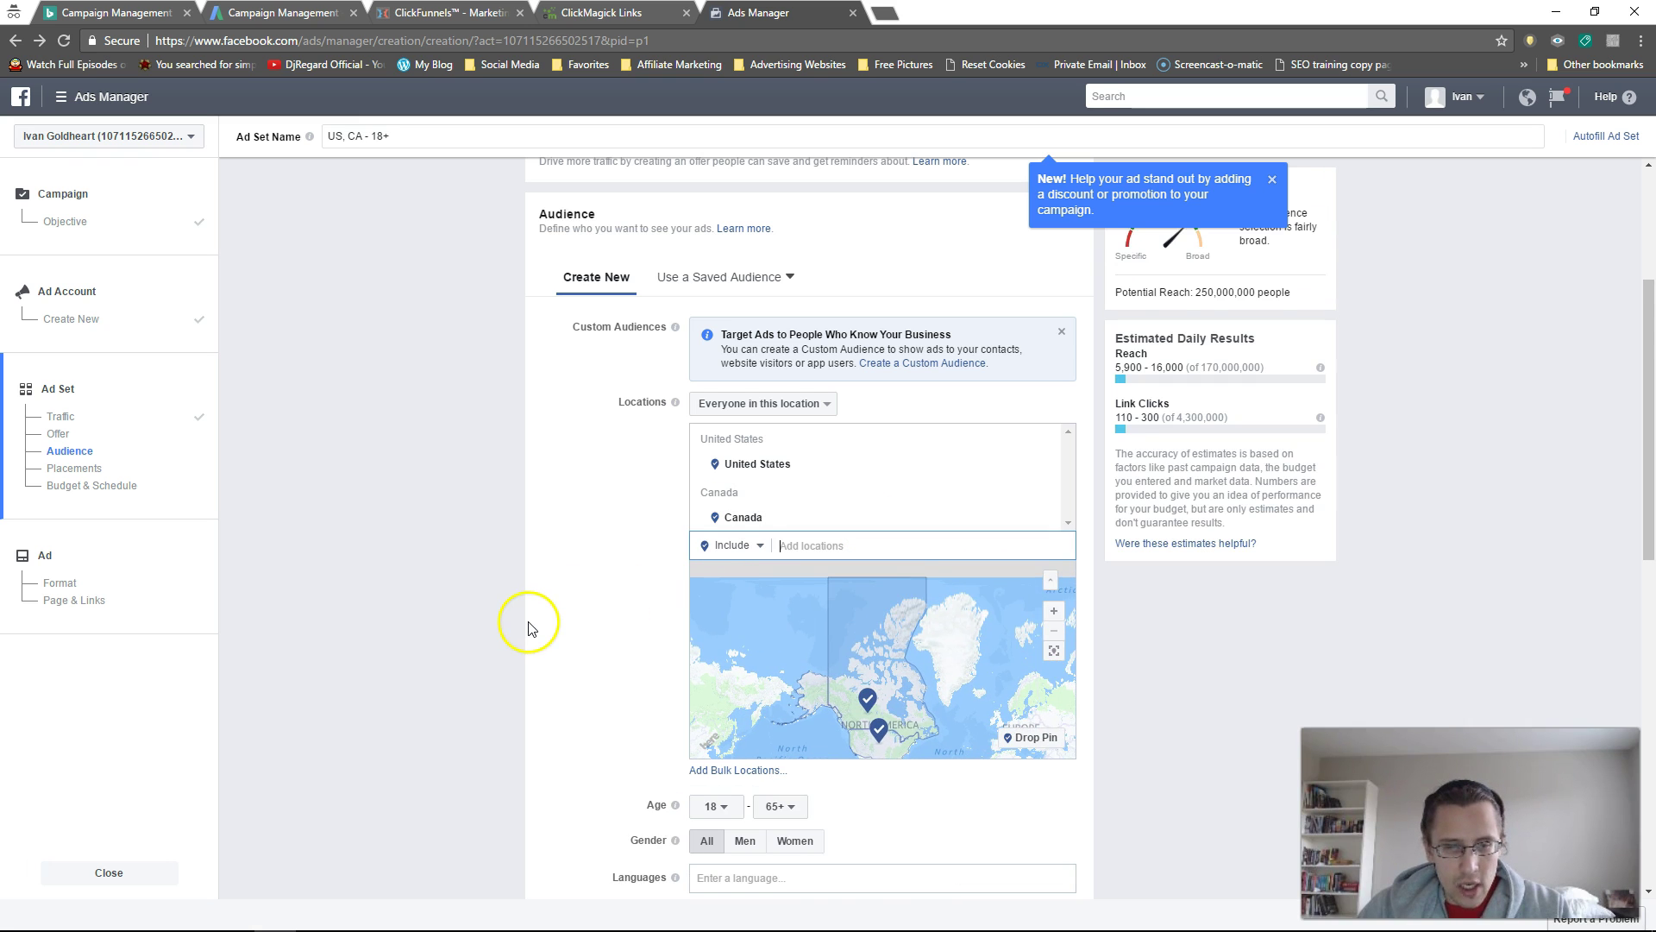
scroll(529, 625, "down", 3)
scroll(531, 623, "up", 3)
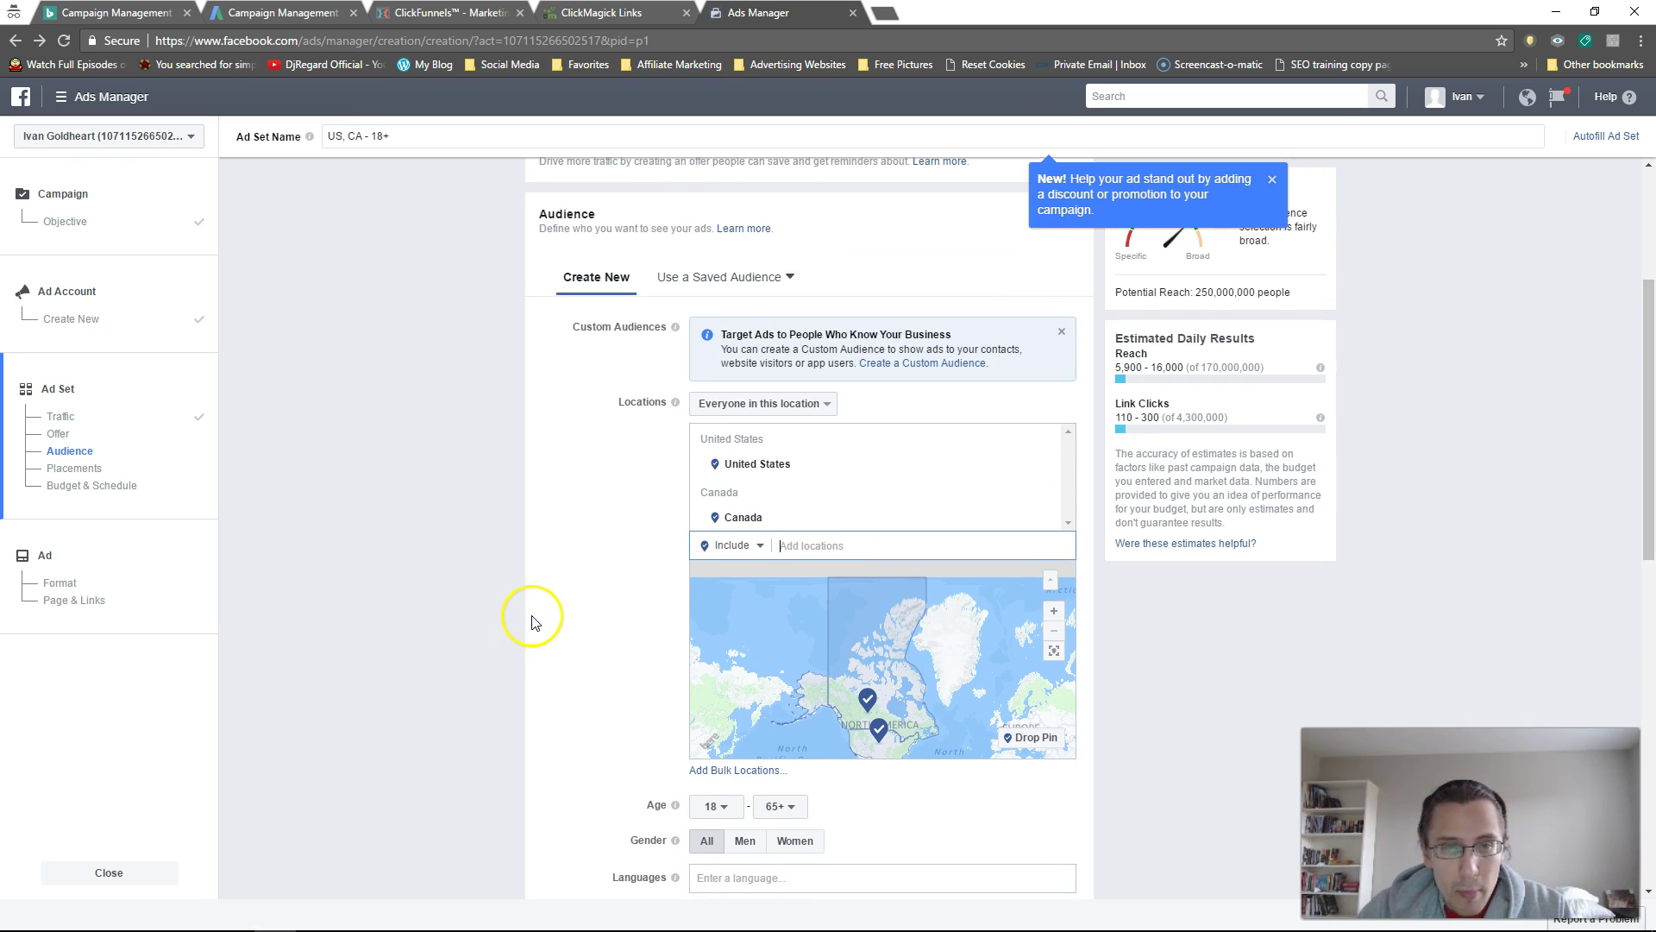
left_click(771, 405)
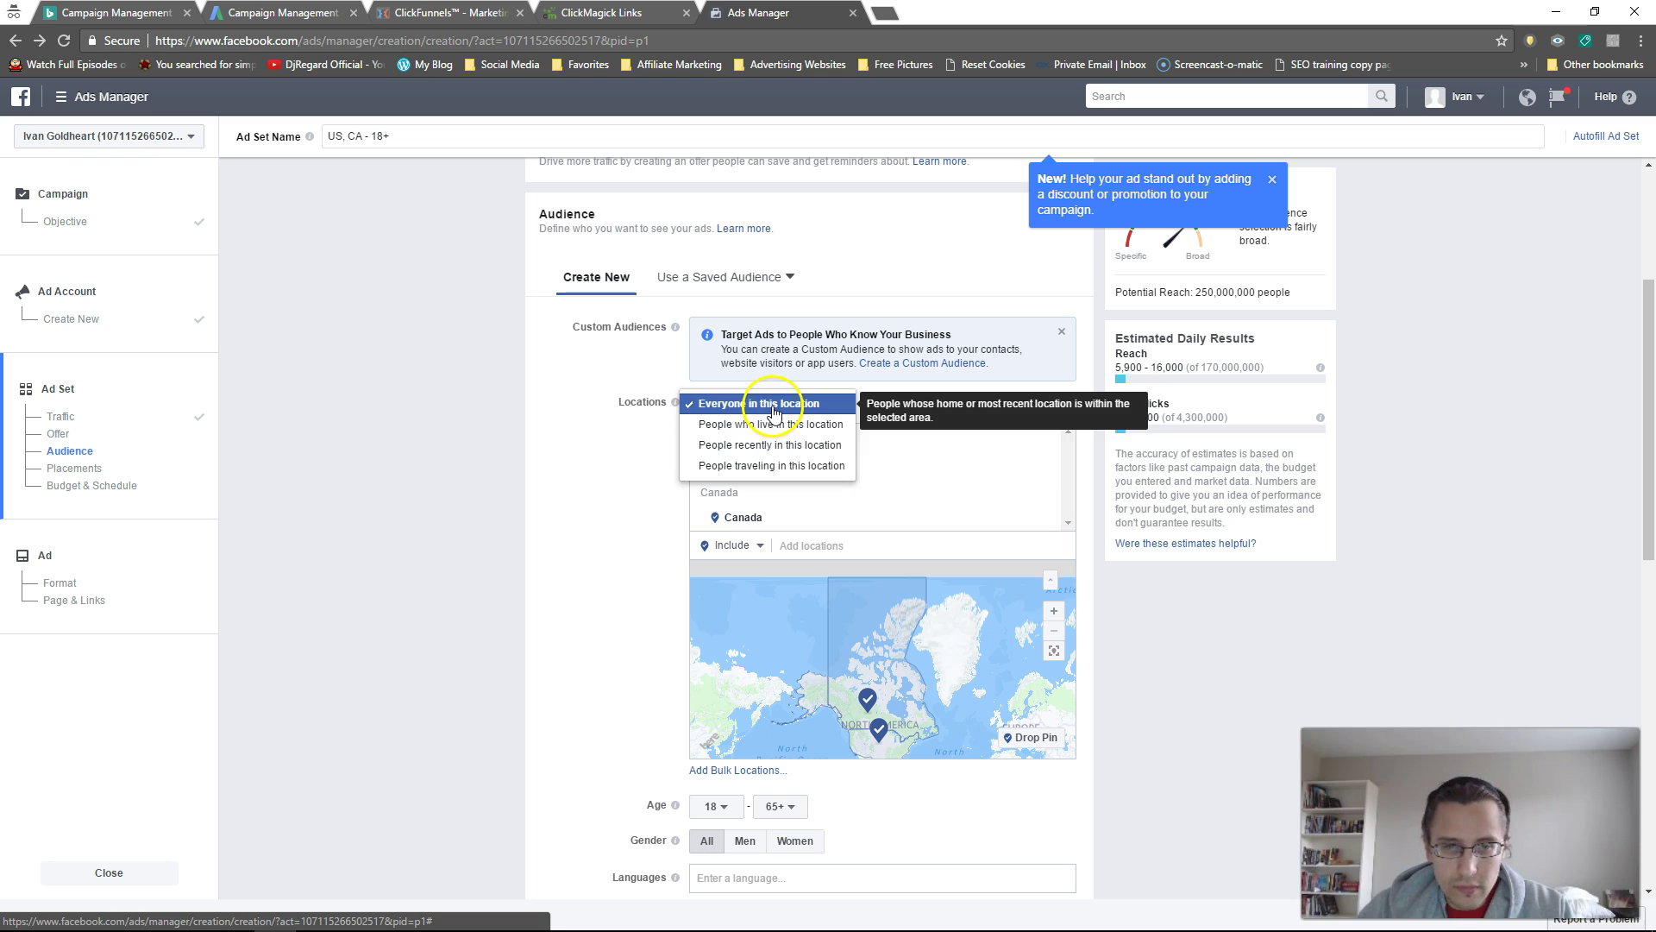
left_click(774, 406)
left_click(742, 546)
left_click(481, 571)
Set the audience language to English (All)
scroll(552, 569, "down", 3)
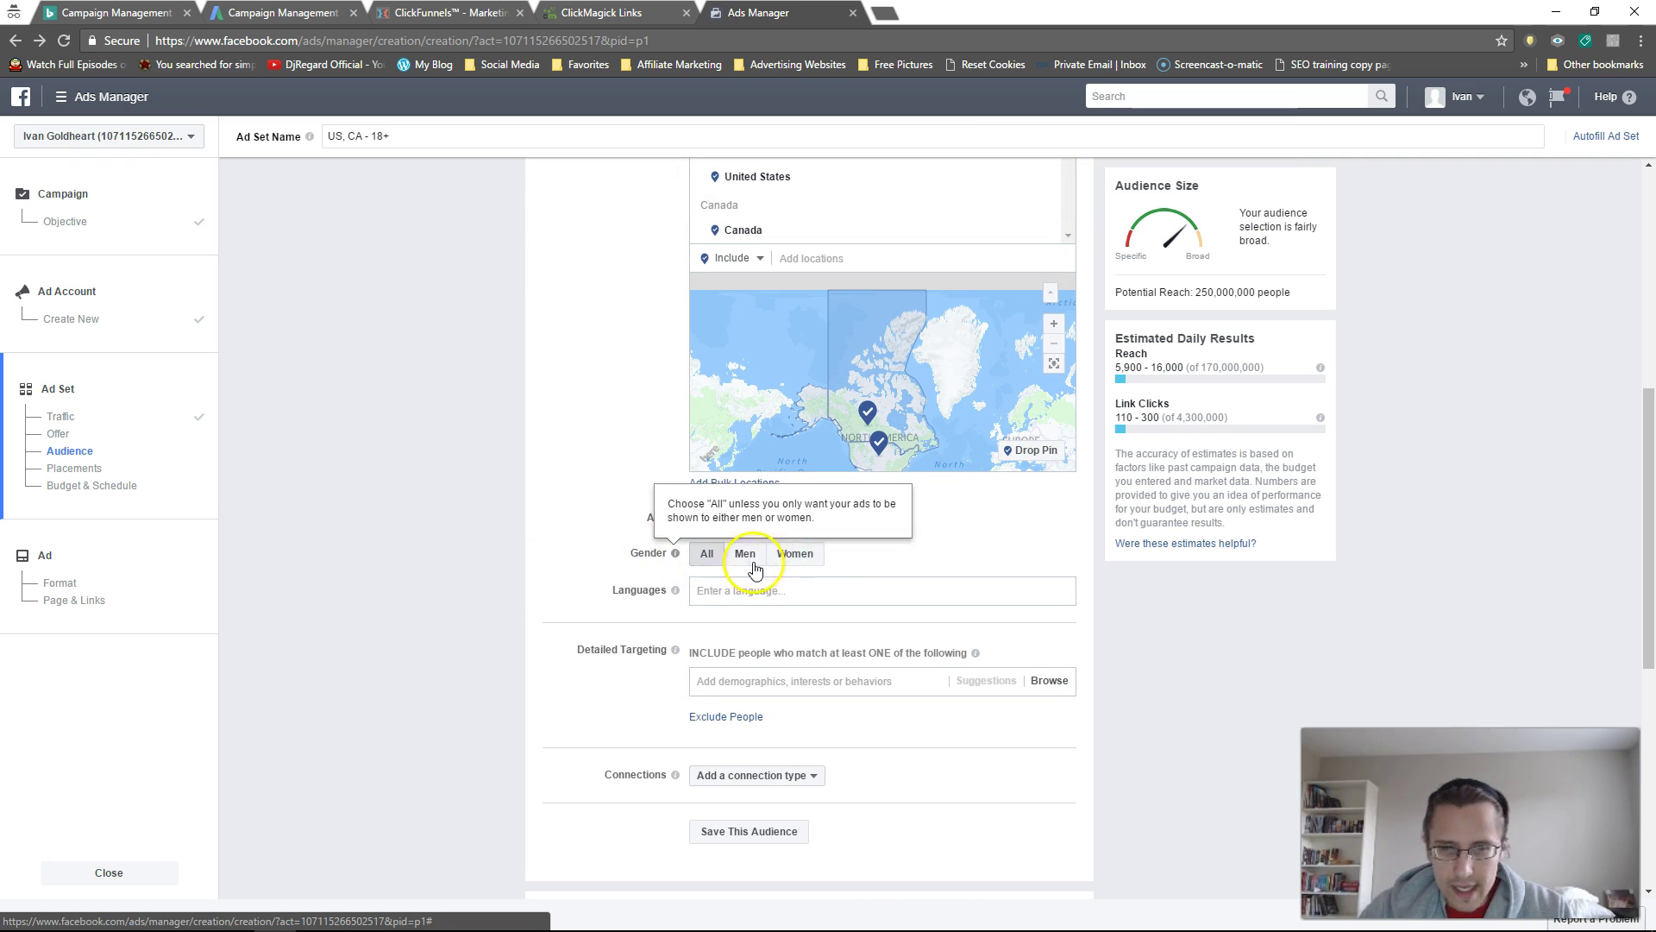
left_click(730, 594)
type("english")
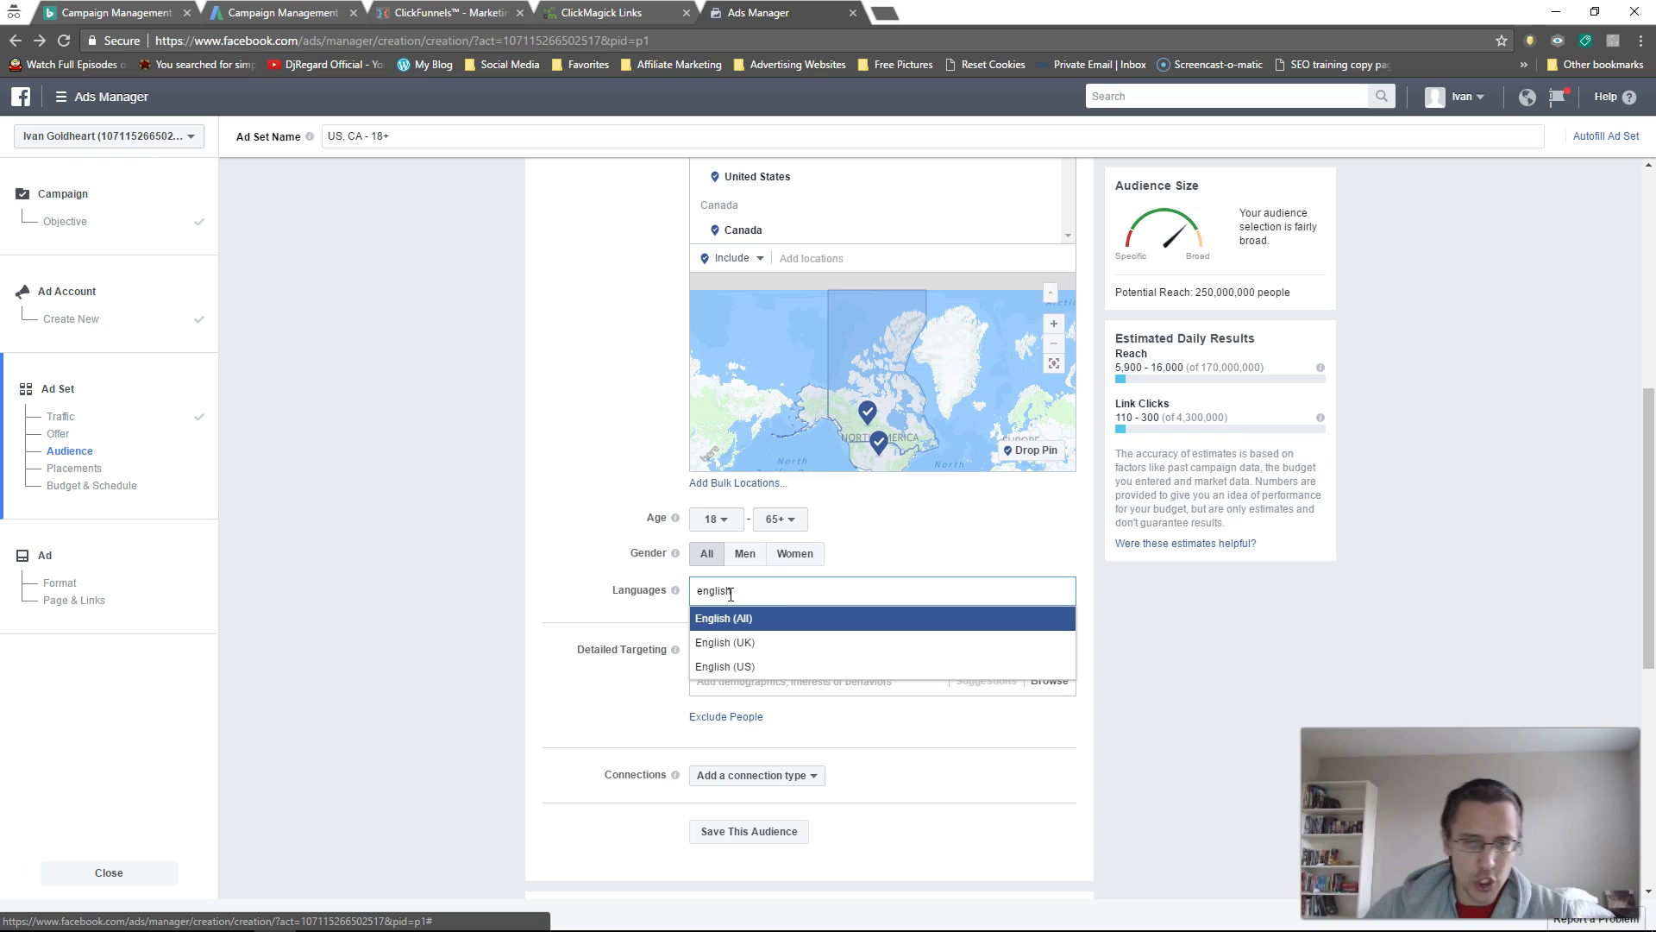
left_click(737, 618)
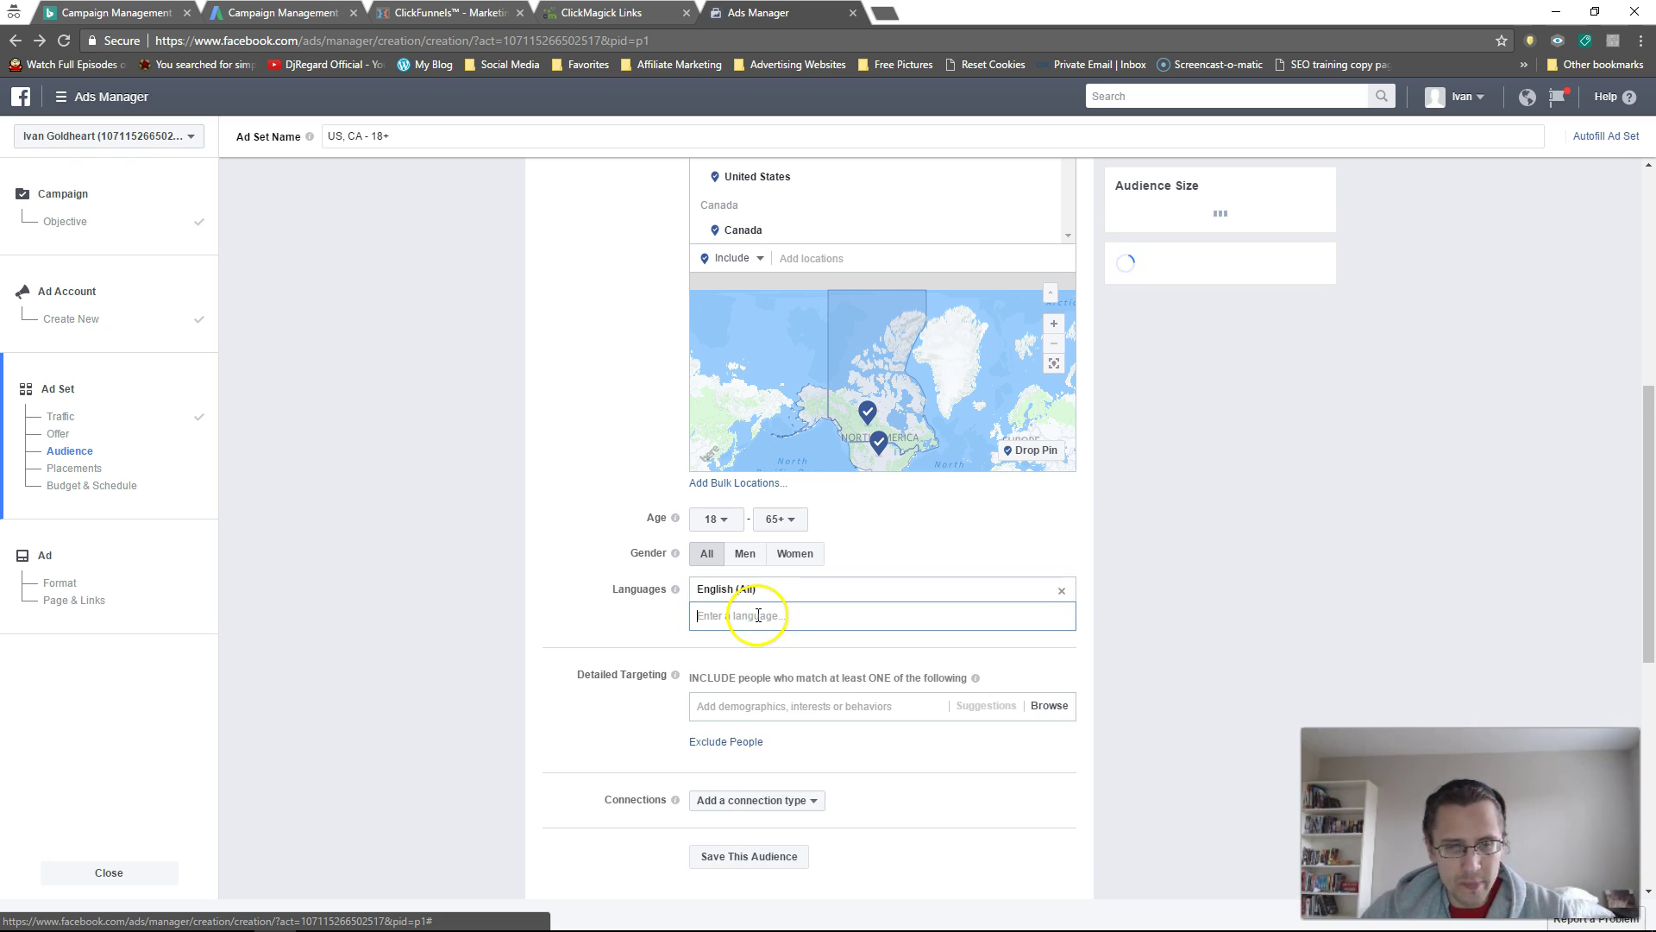
Browse the detailed targeting categories and expand Interests
left_click(758, 706)
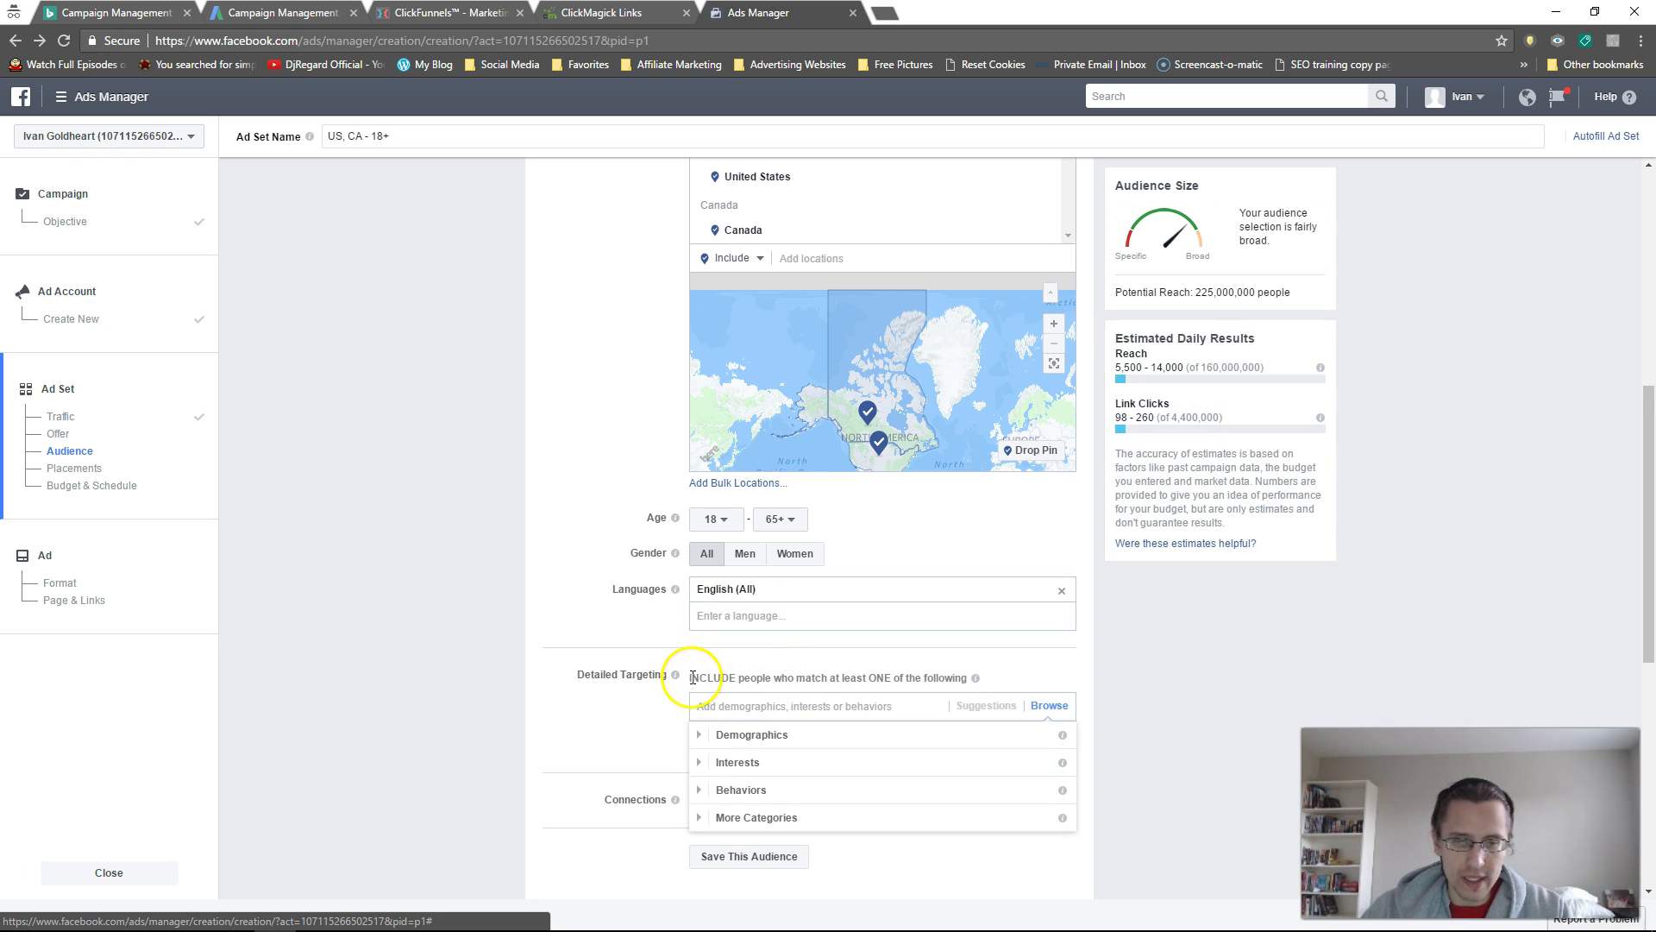
left_click_drag(689, 677, 966, 682)
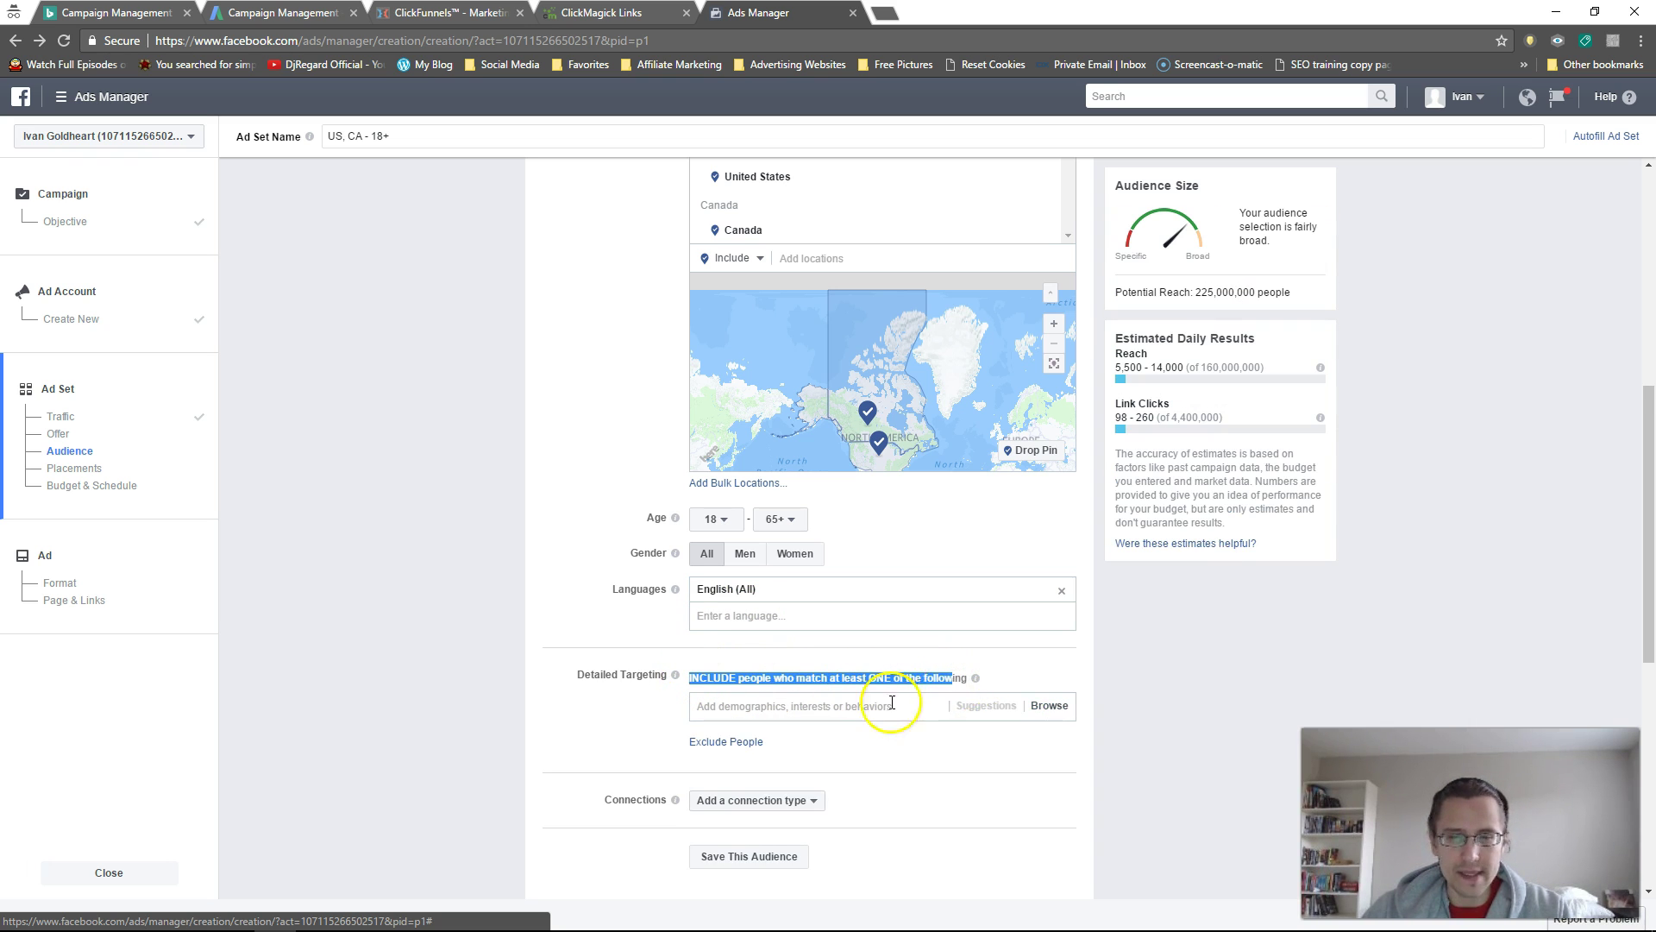
left_click(828, 709)
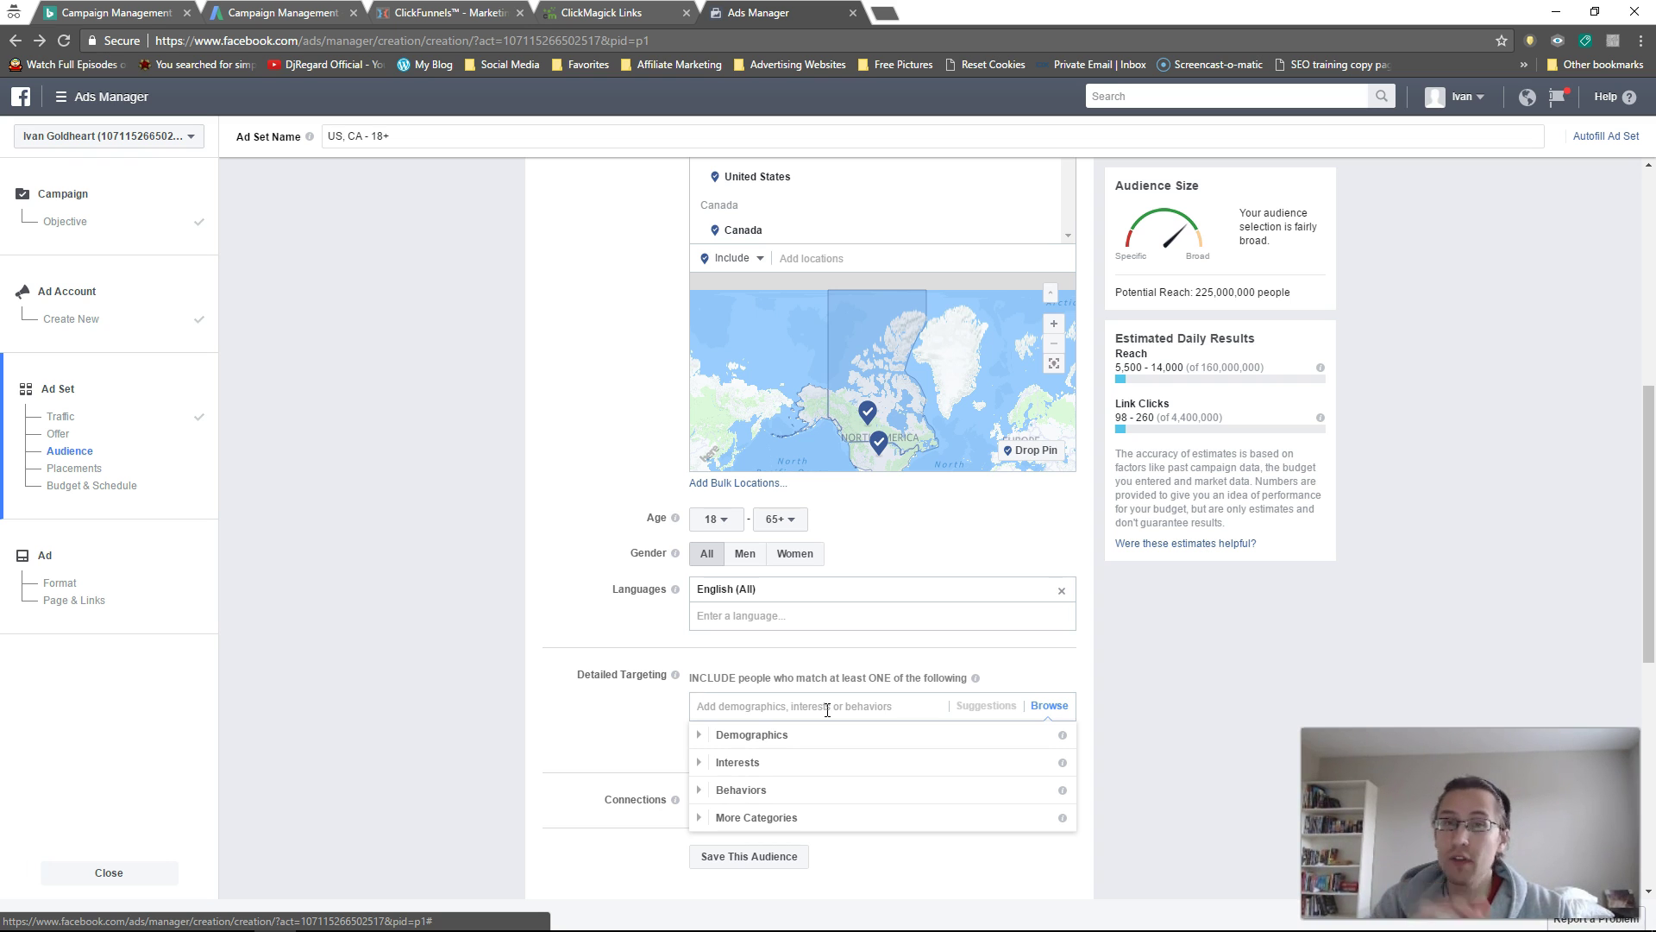
left_click(780, 762)
scroll(806, 780, "down", 2)
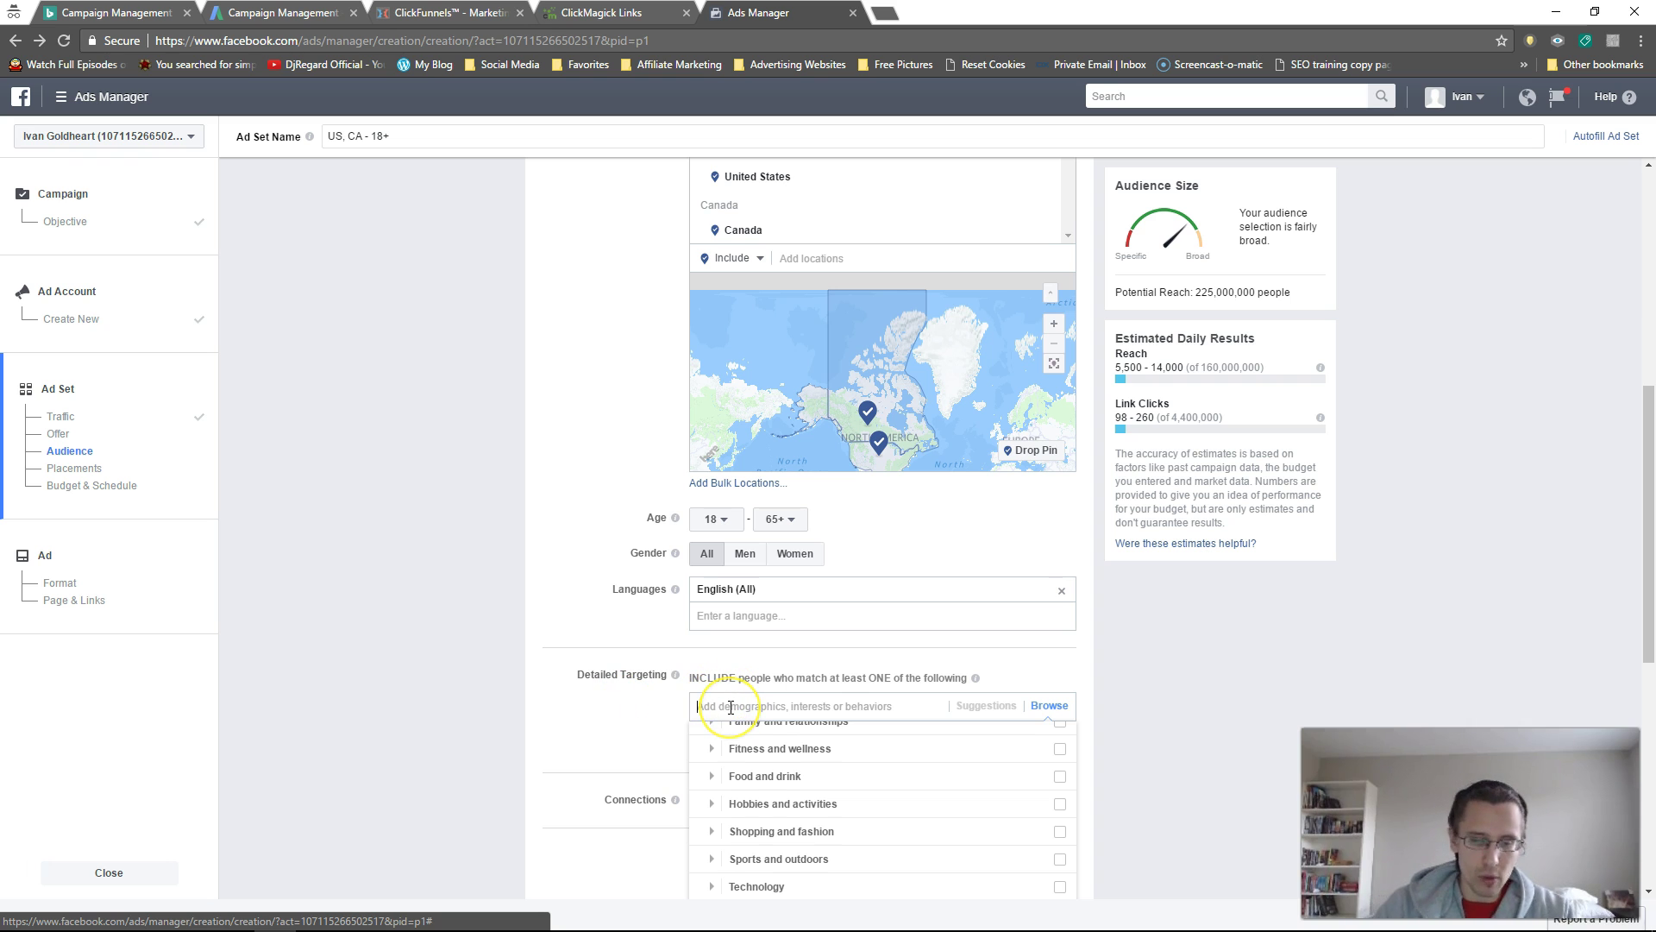
Search interests for 'diabetes' and compare Diabetes awareness and Gestational diabetes audience sizes
left_click(731, 707)
type("diabetes")
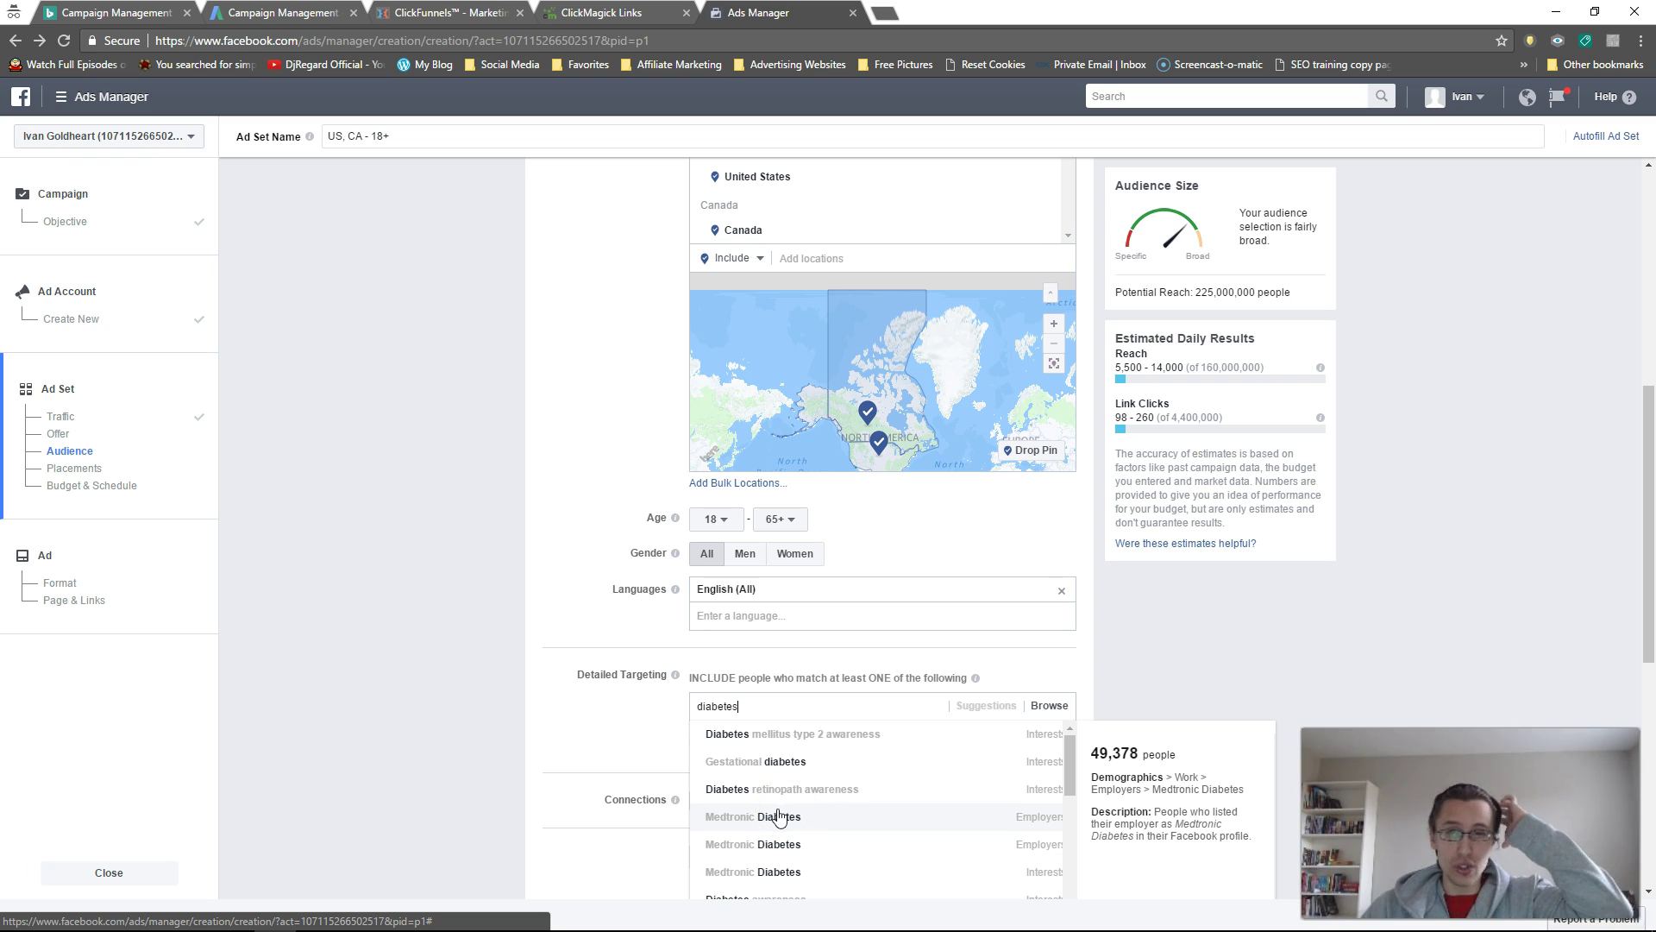
scroll(772, 819, "down", 2)
left_click(739, 760)
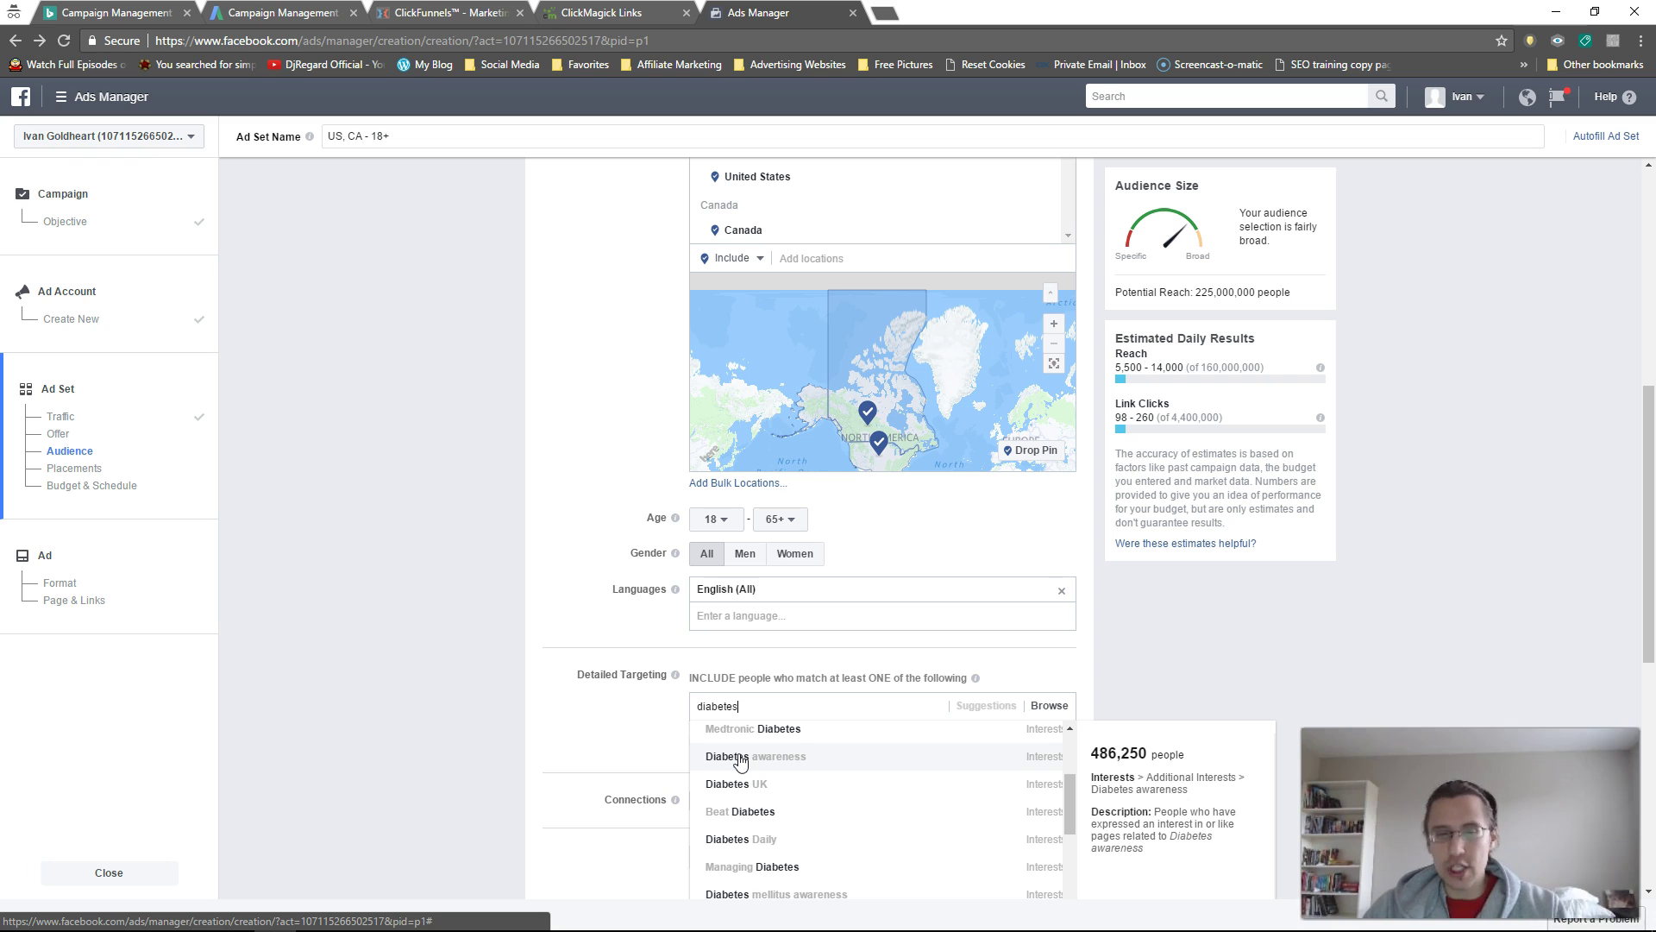
scroll(742, 750, "up", 2)
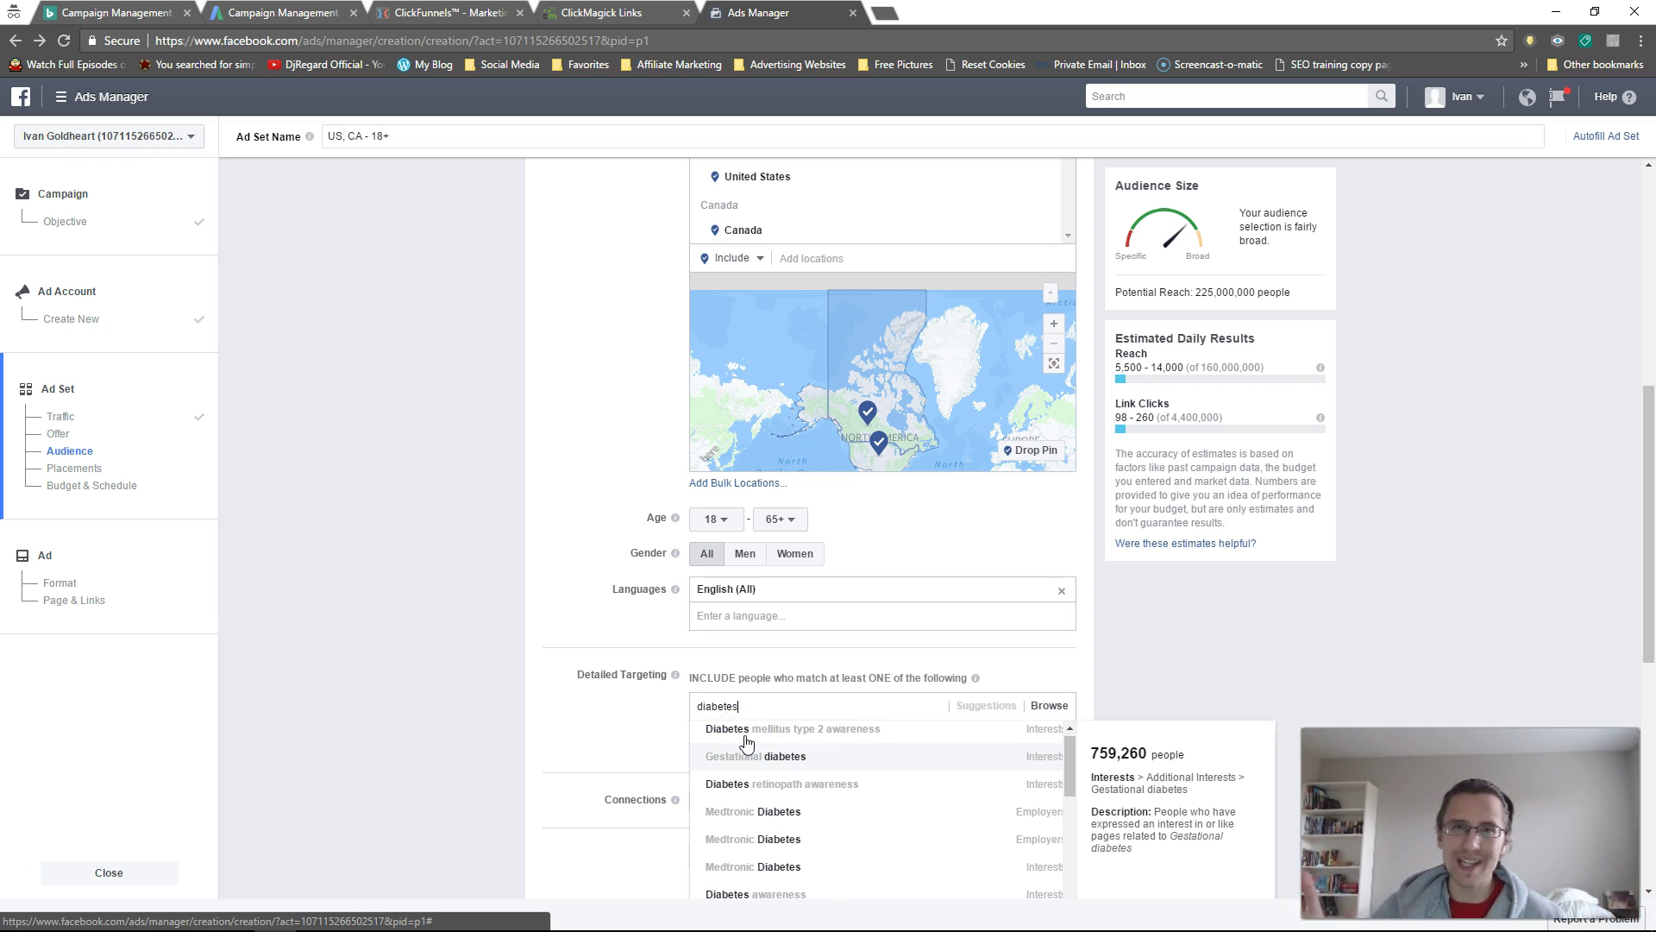
scroll(747, 744, "up", 1)
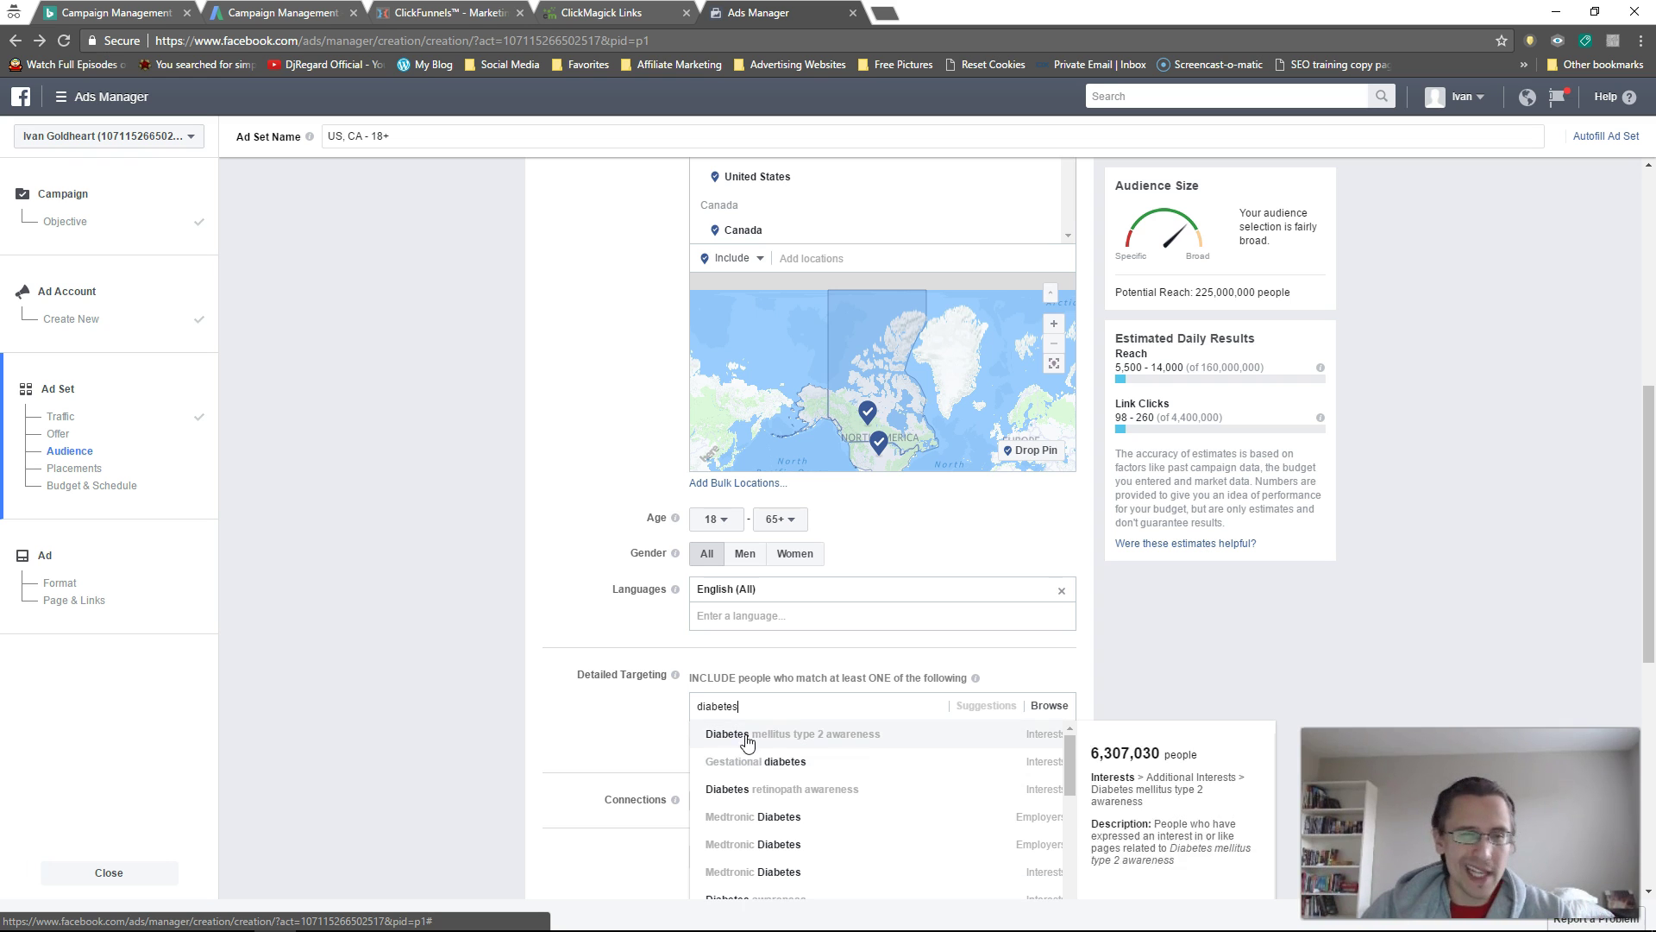
left_click(738, 765)
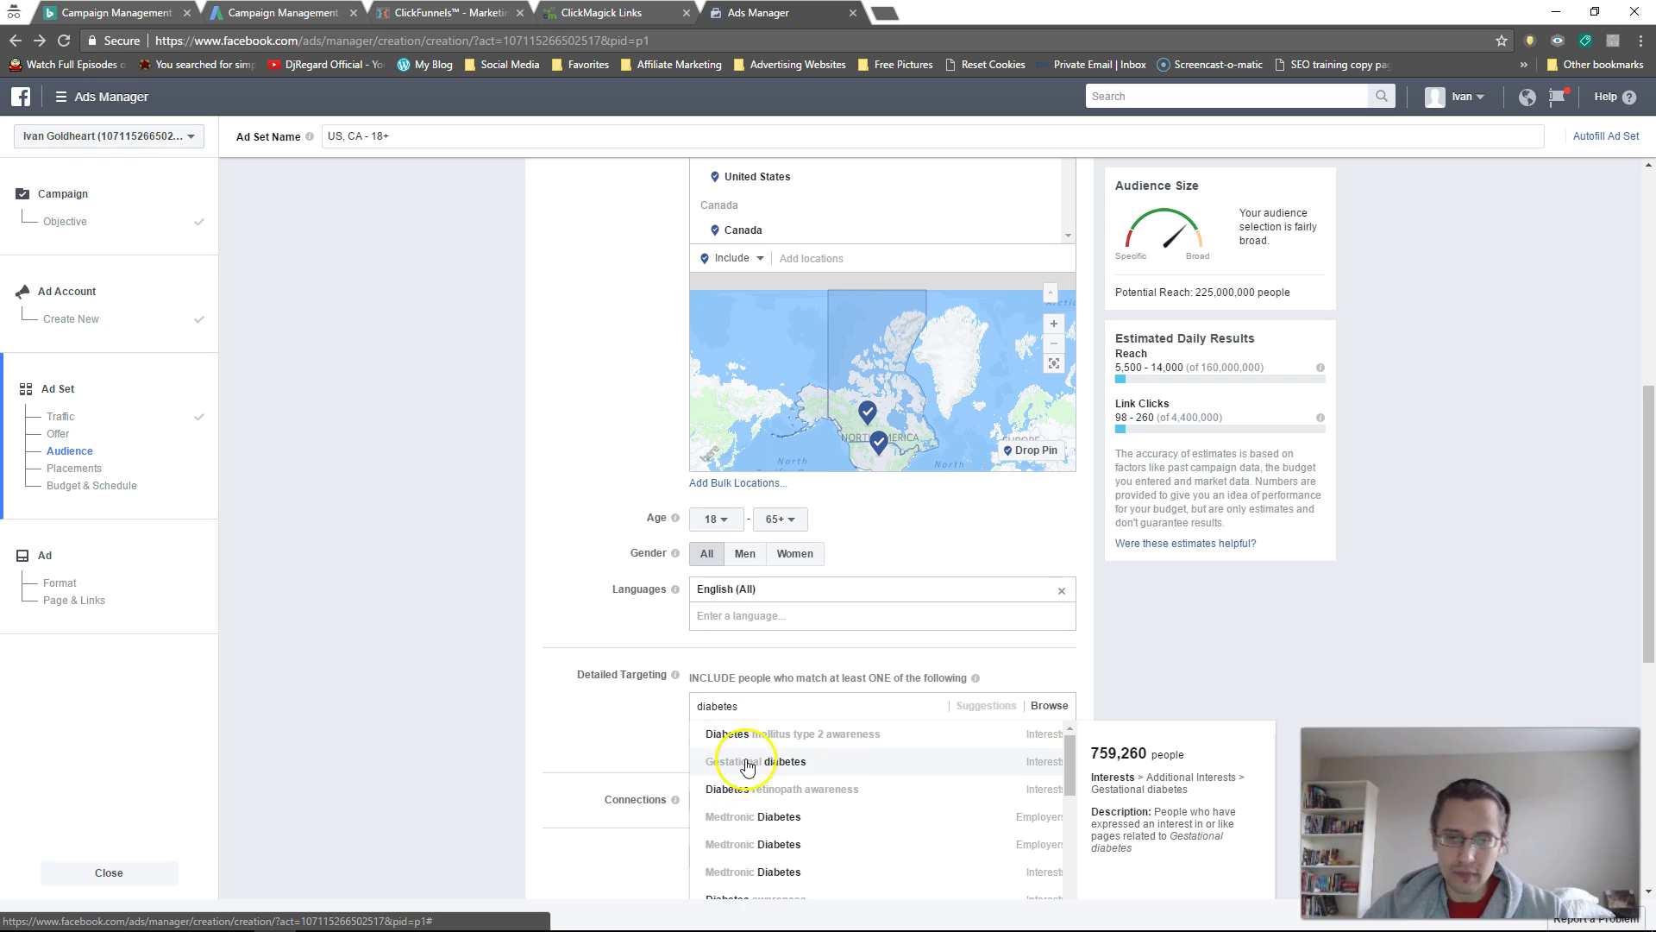
scroll(738, 765, "down", 1)
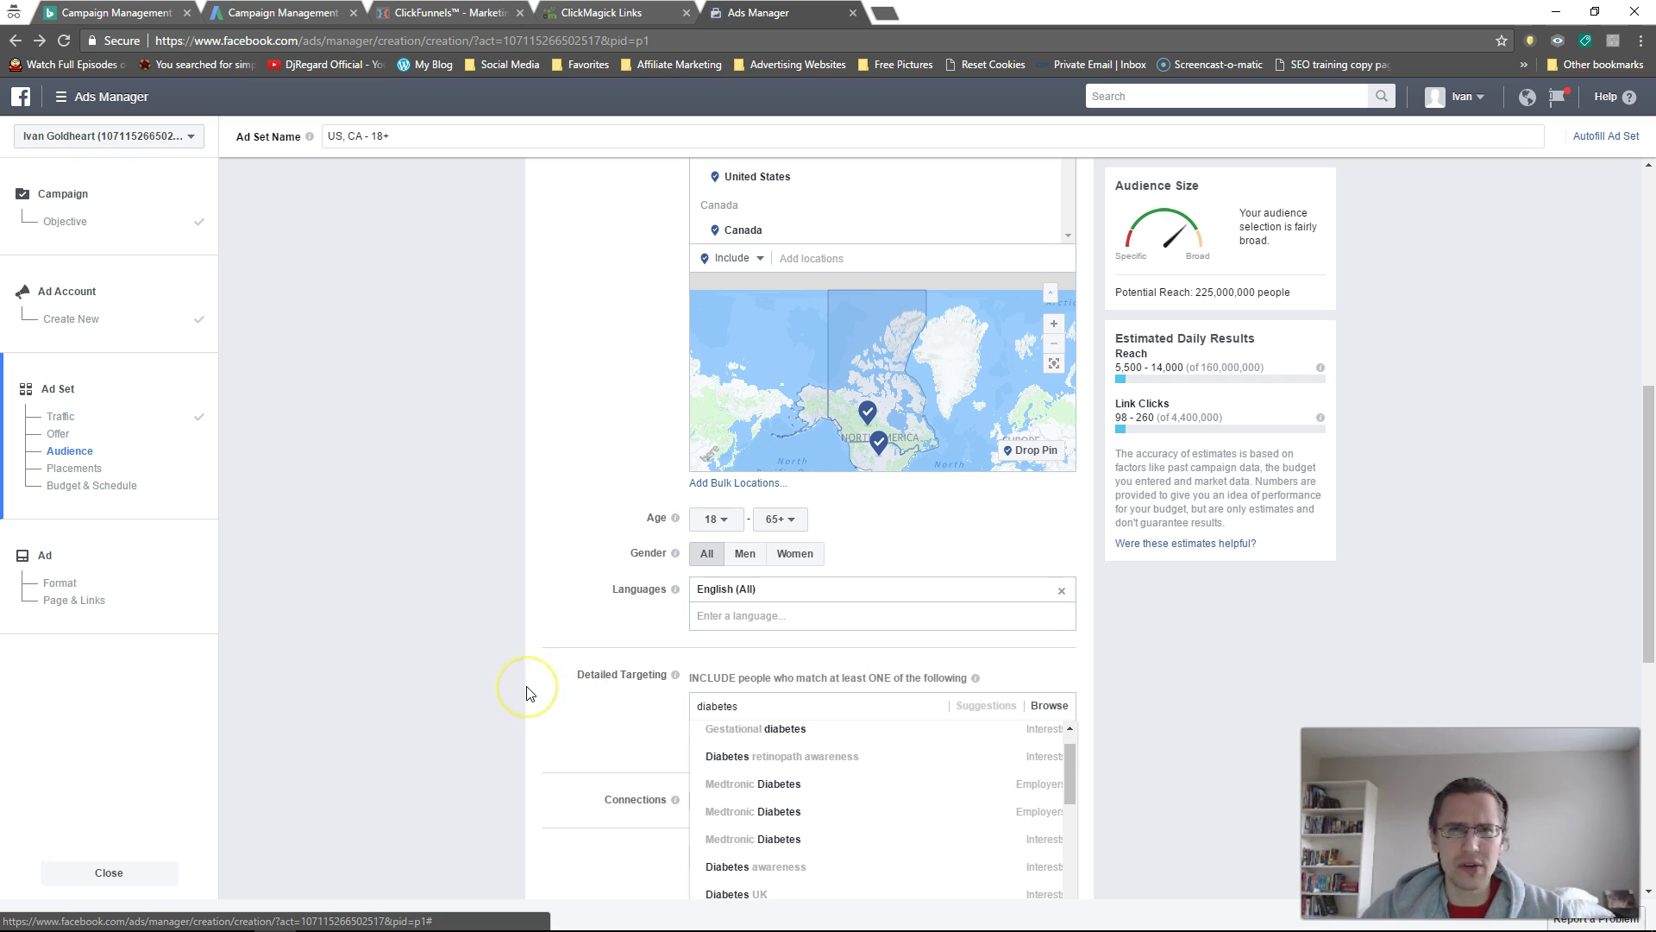
scroll(529, 693, "down", 2)
Add Diabetes UK as the detailed targeting interest
mouse_move(897, 743)
scroll(860, 656, "down", 3)
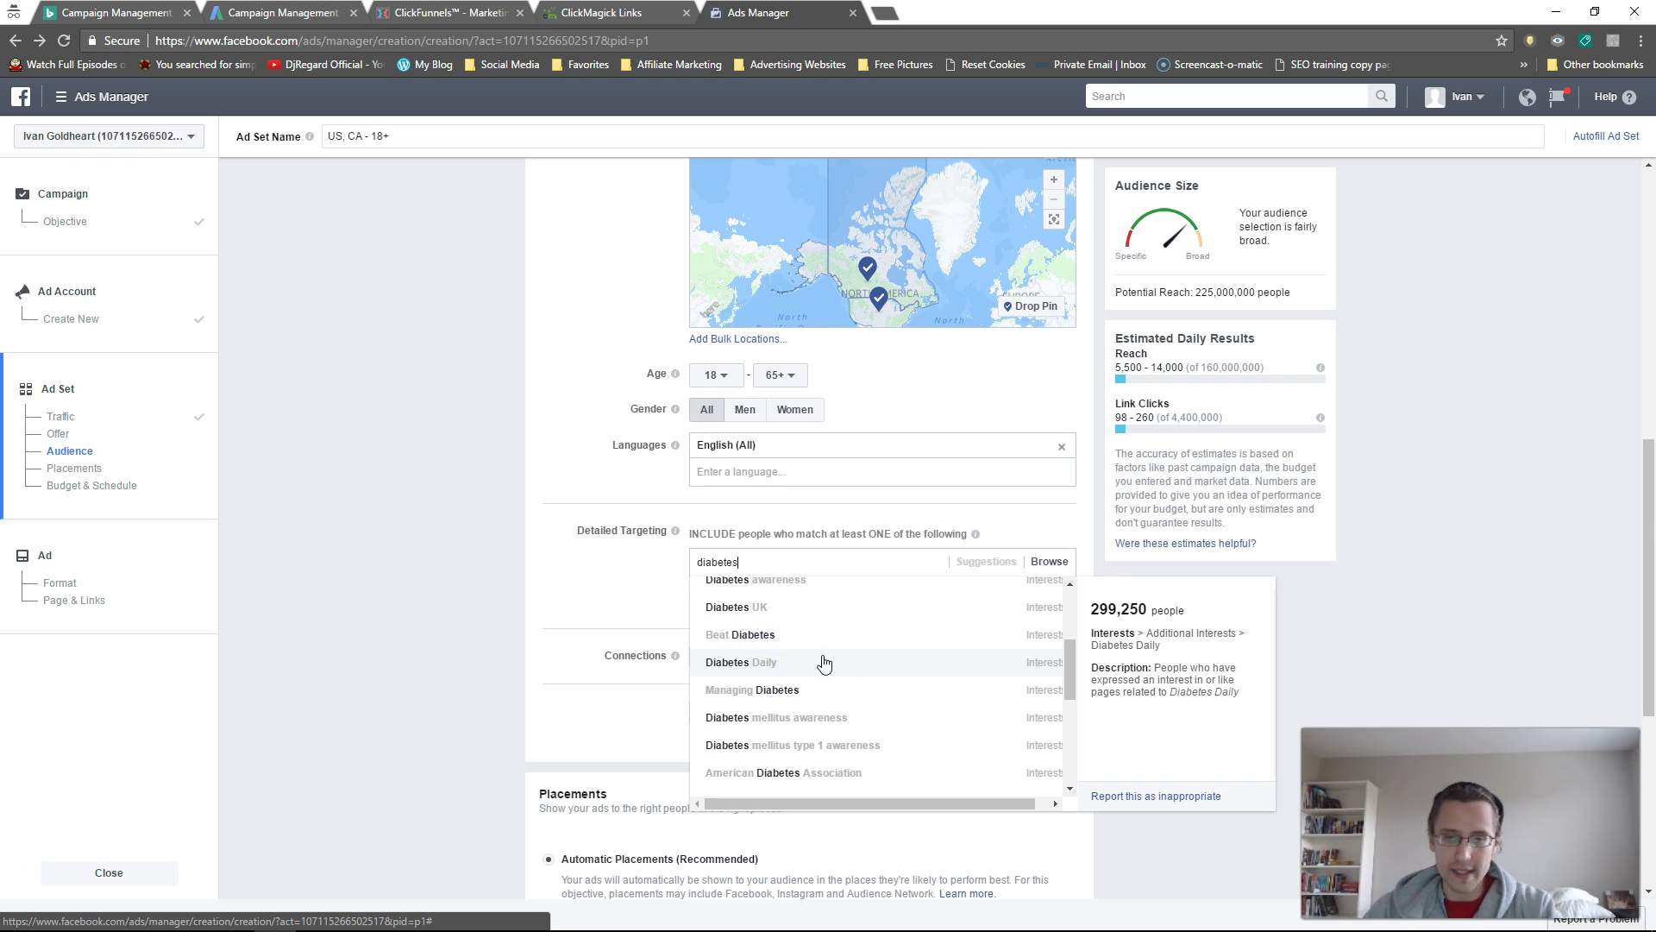
left_click(798, 636)
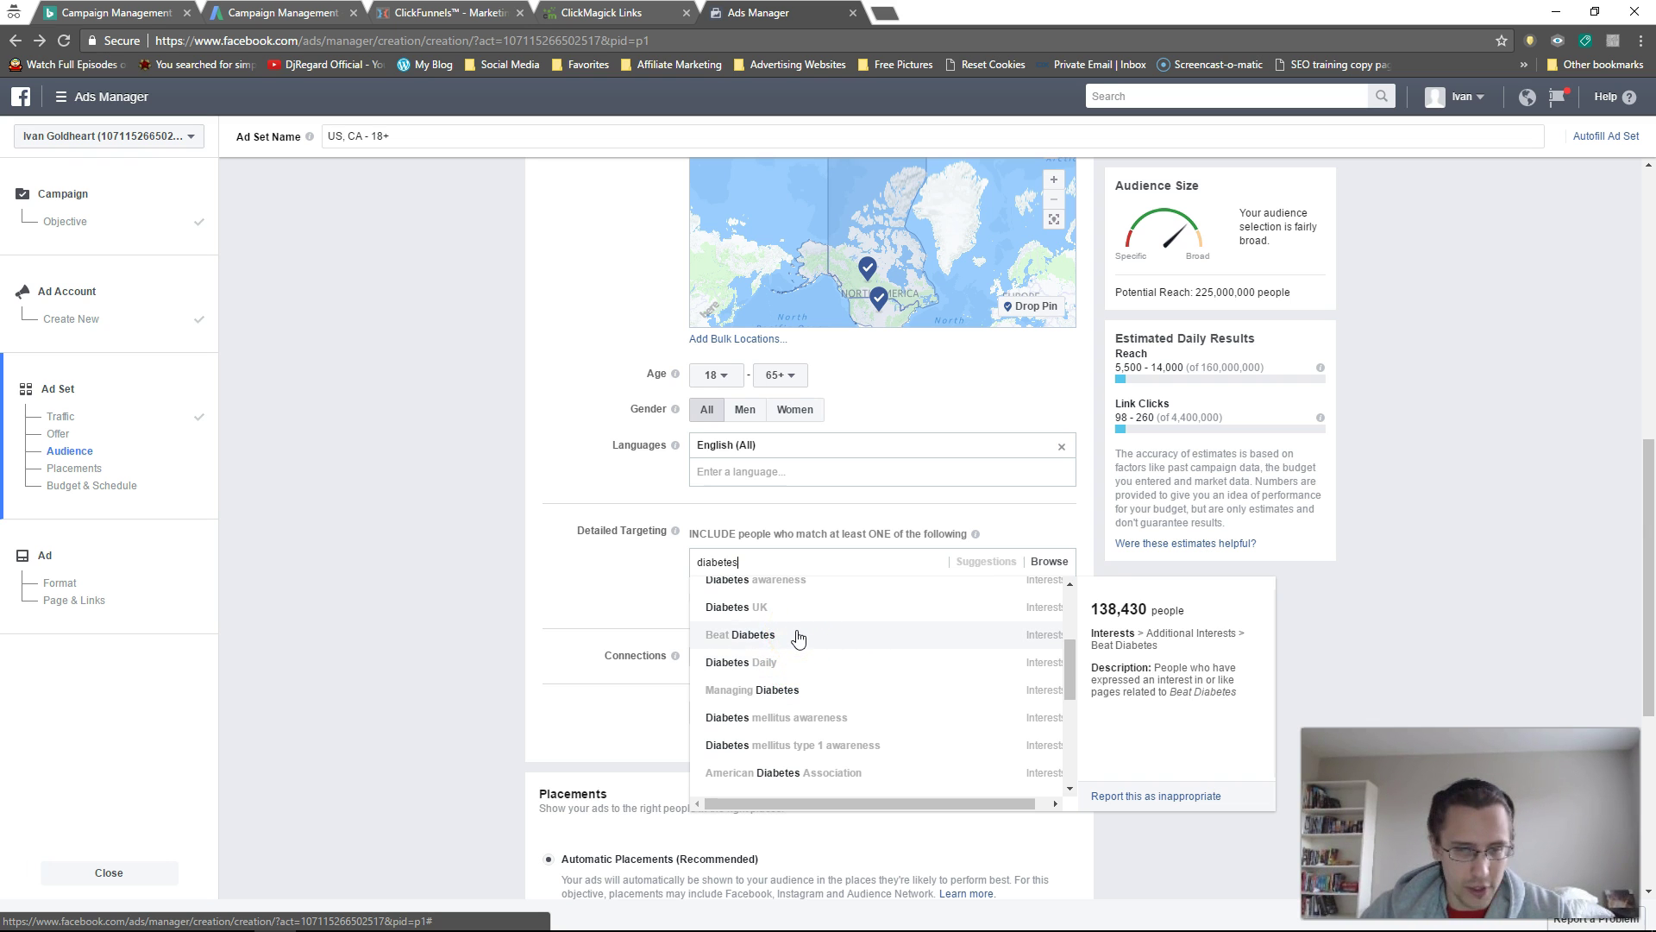
left_click(794, 615)
left_click(528, 636)
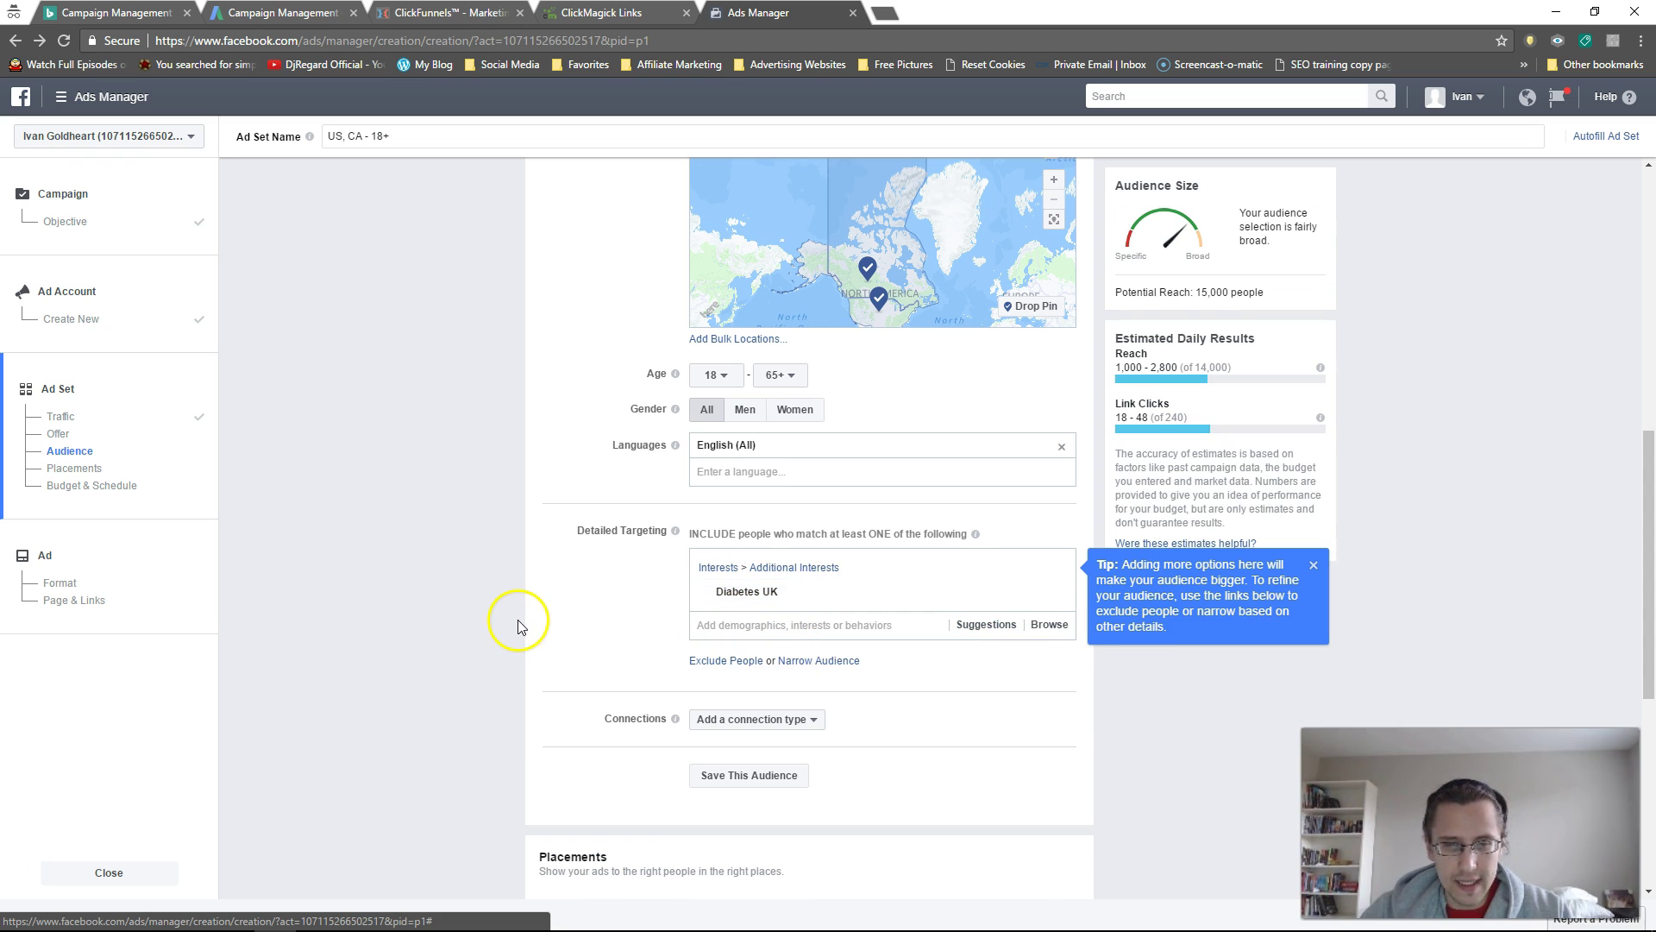
Add an Exclude People section under Diabetes UK, leaving the connection type unselected
scroll(518, 623, "down", 2)
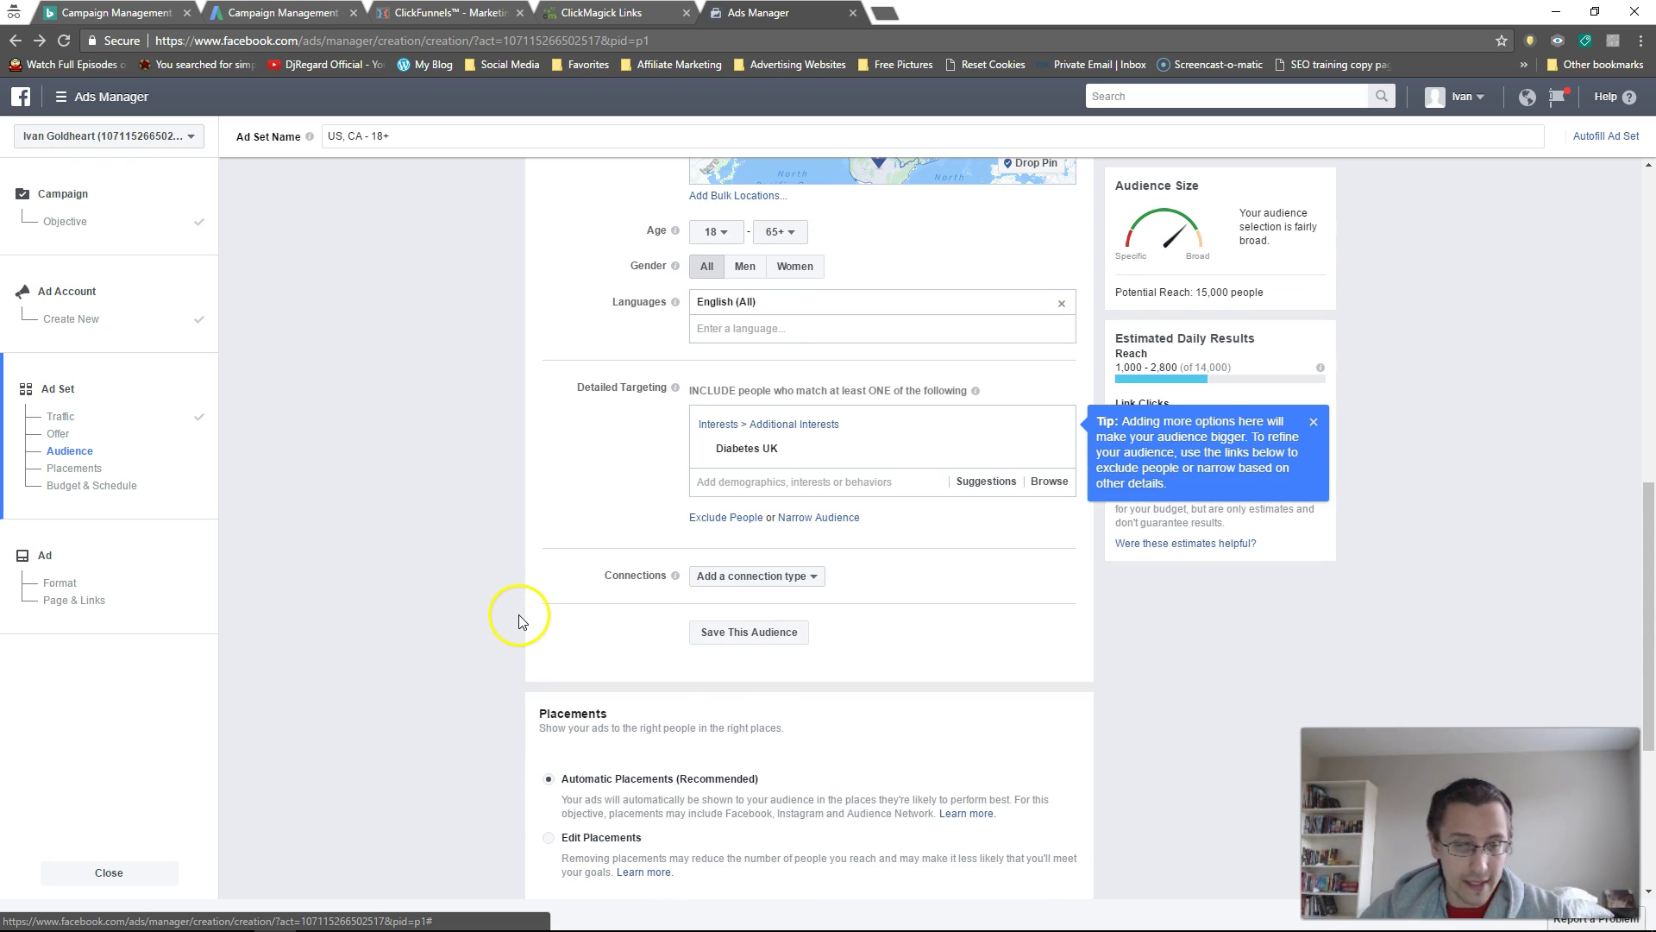
left_click(732, 520)
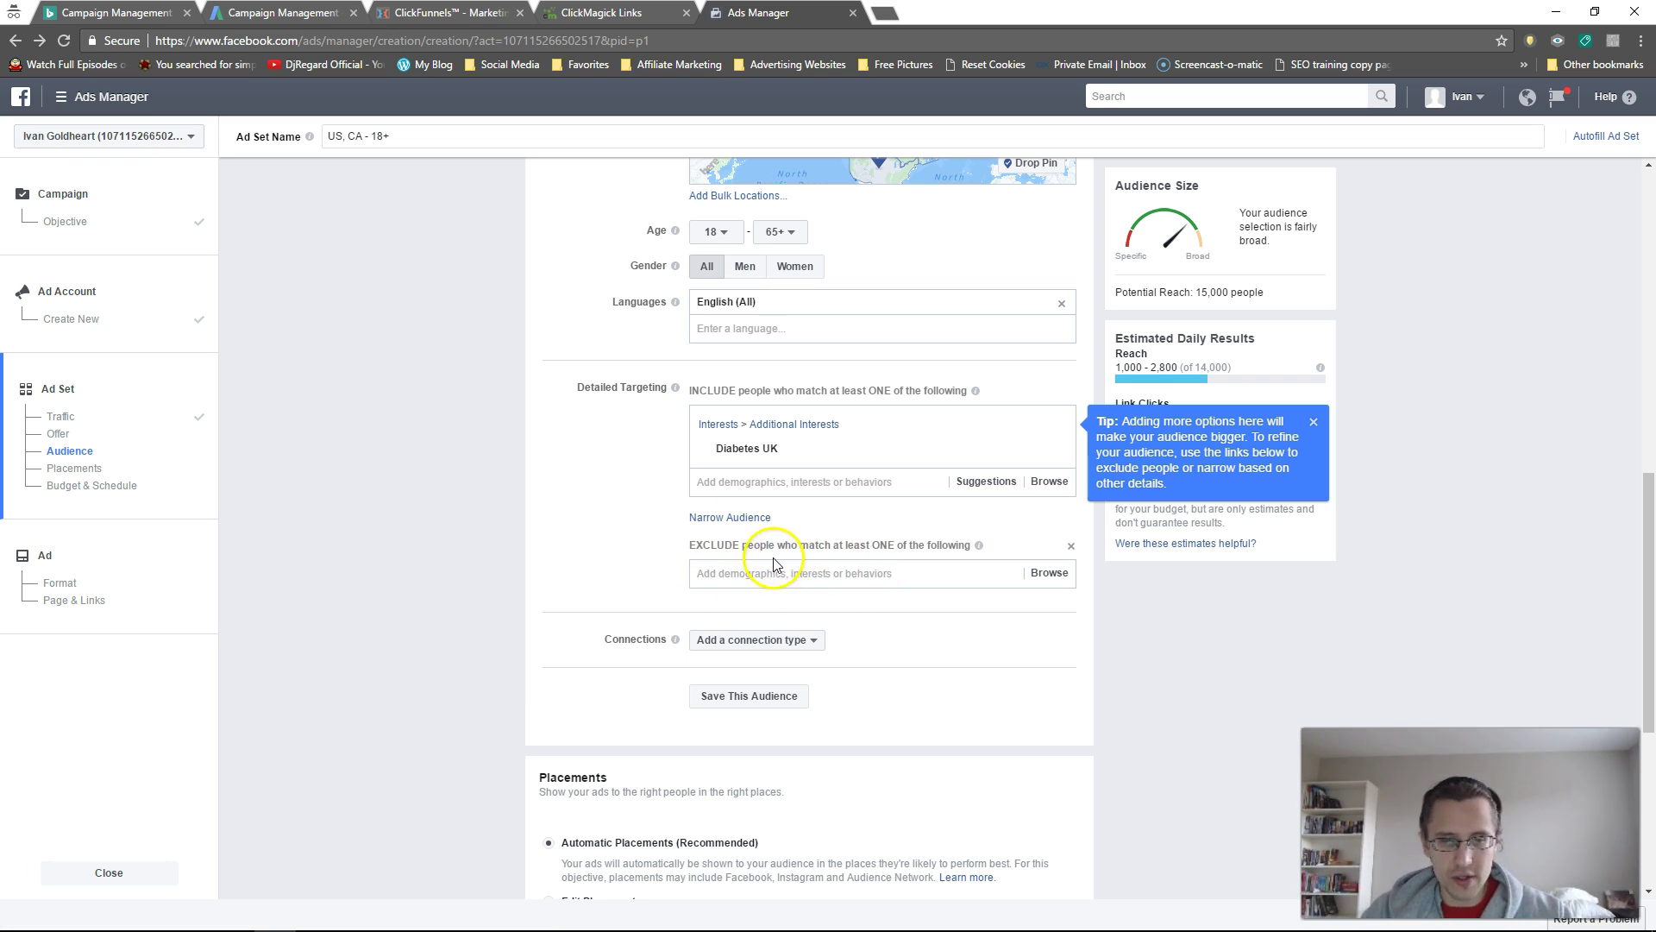
left_click(783, 649)
left_click(779, 670)
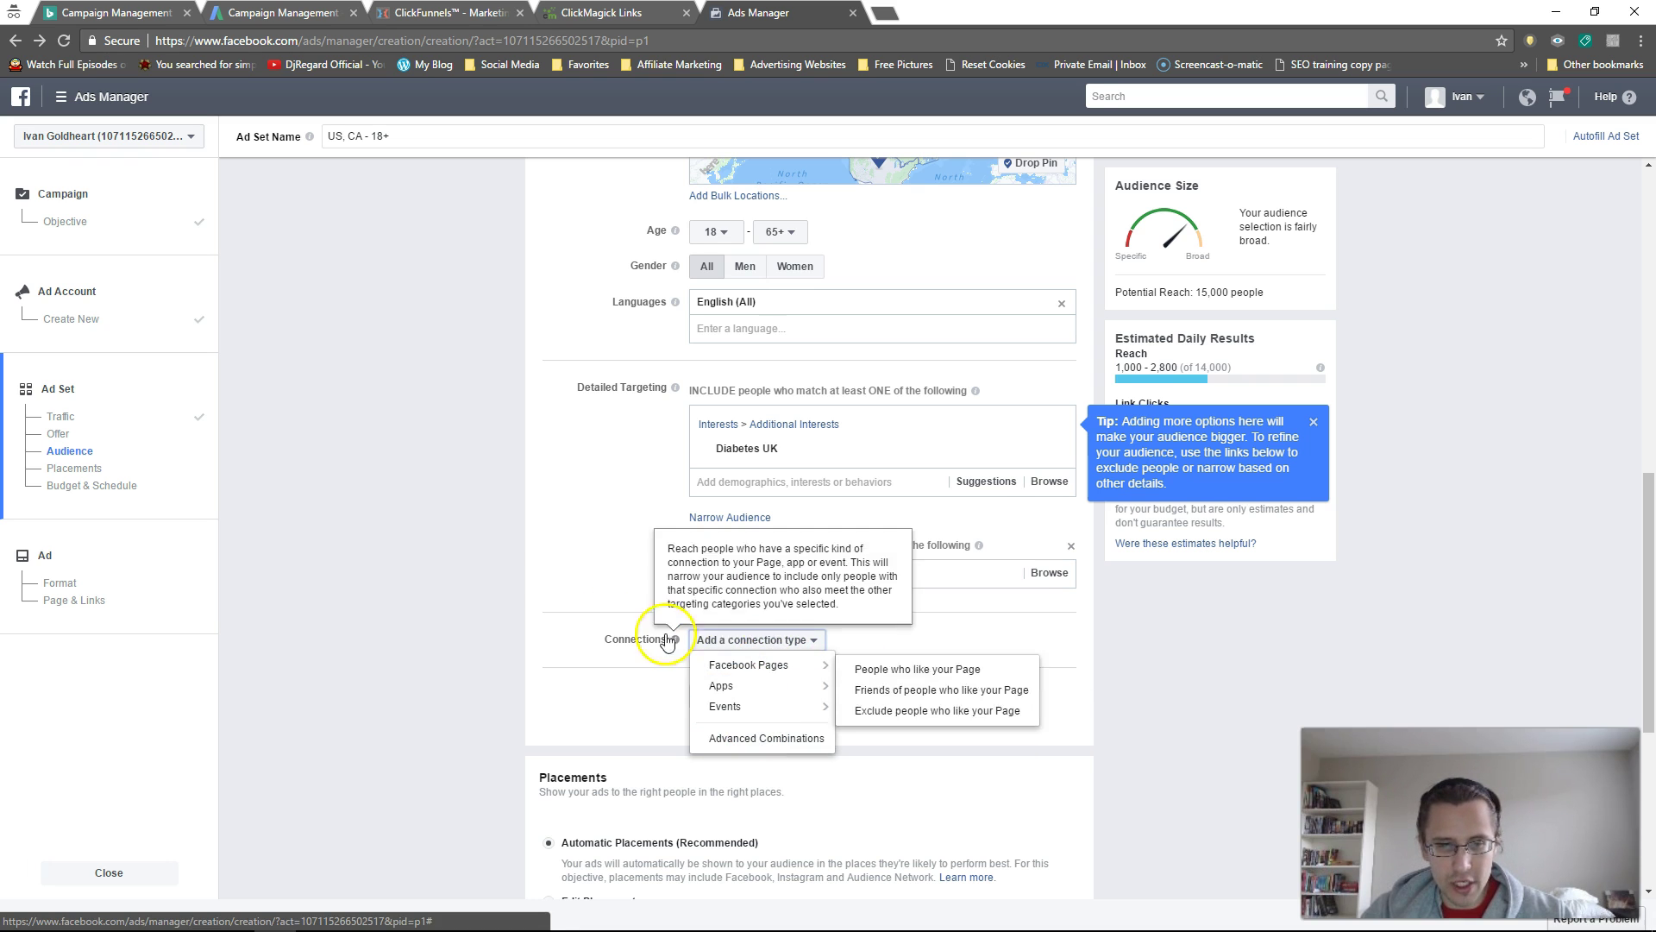
left_click(549, 573)
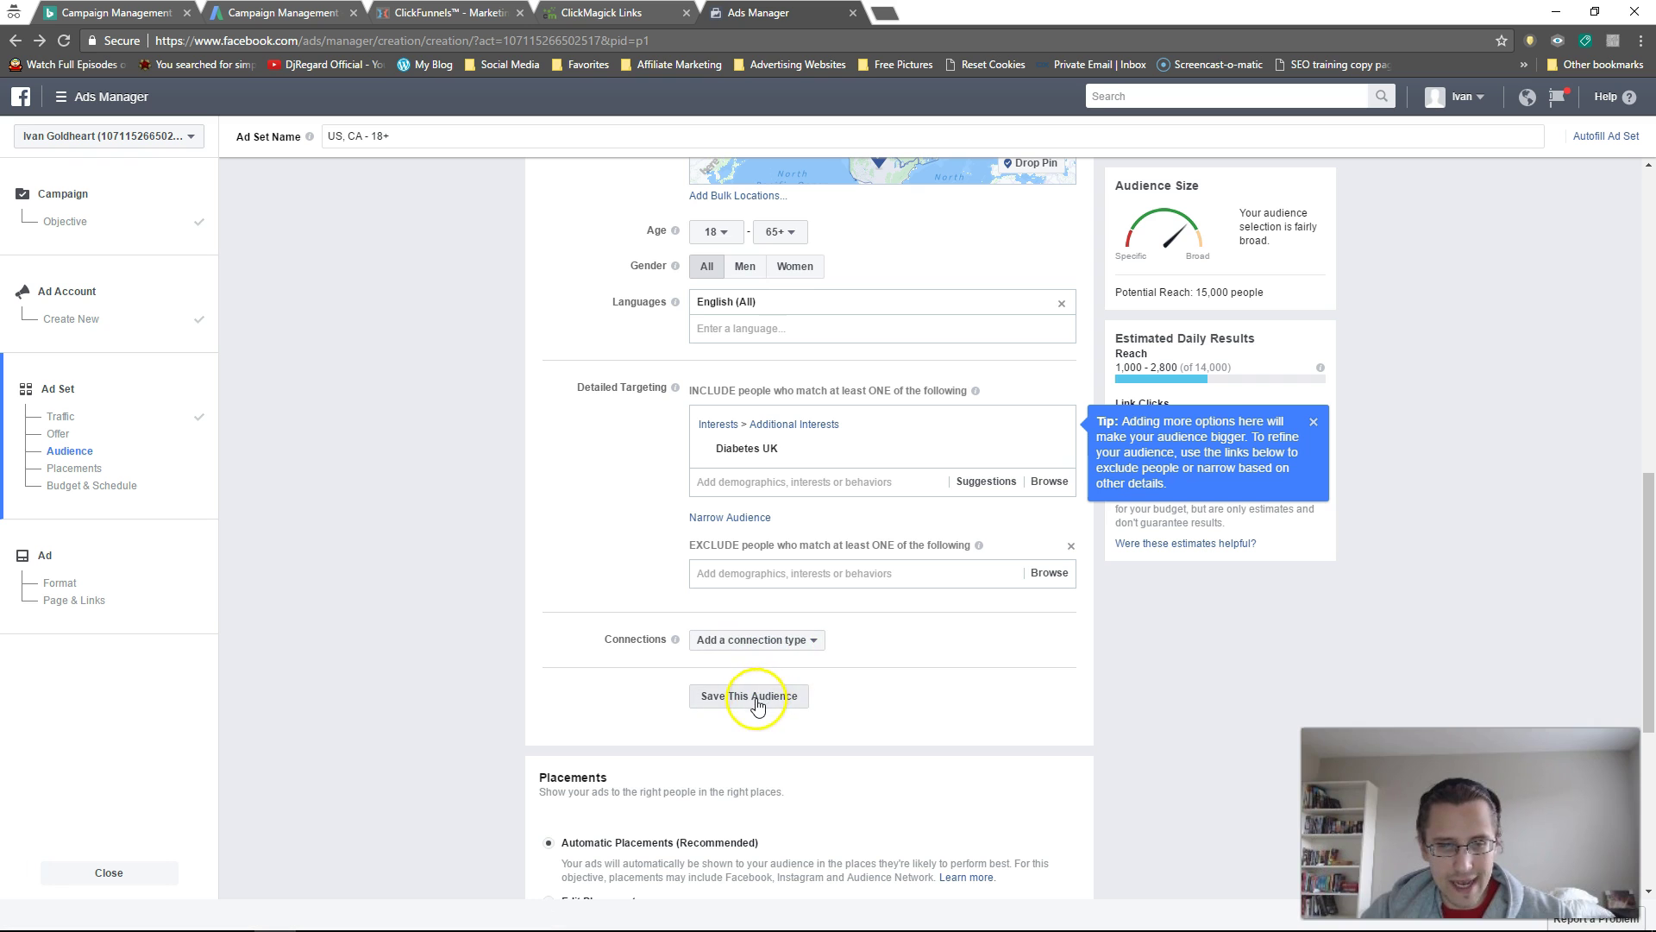
scroll(373, 602, "down", 4)
scroll(517, 518, "down", 1)
scroll(522, 307, "up", 2)
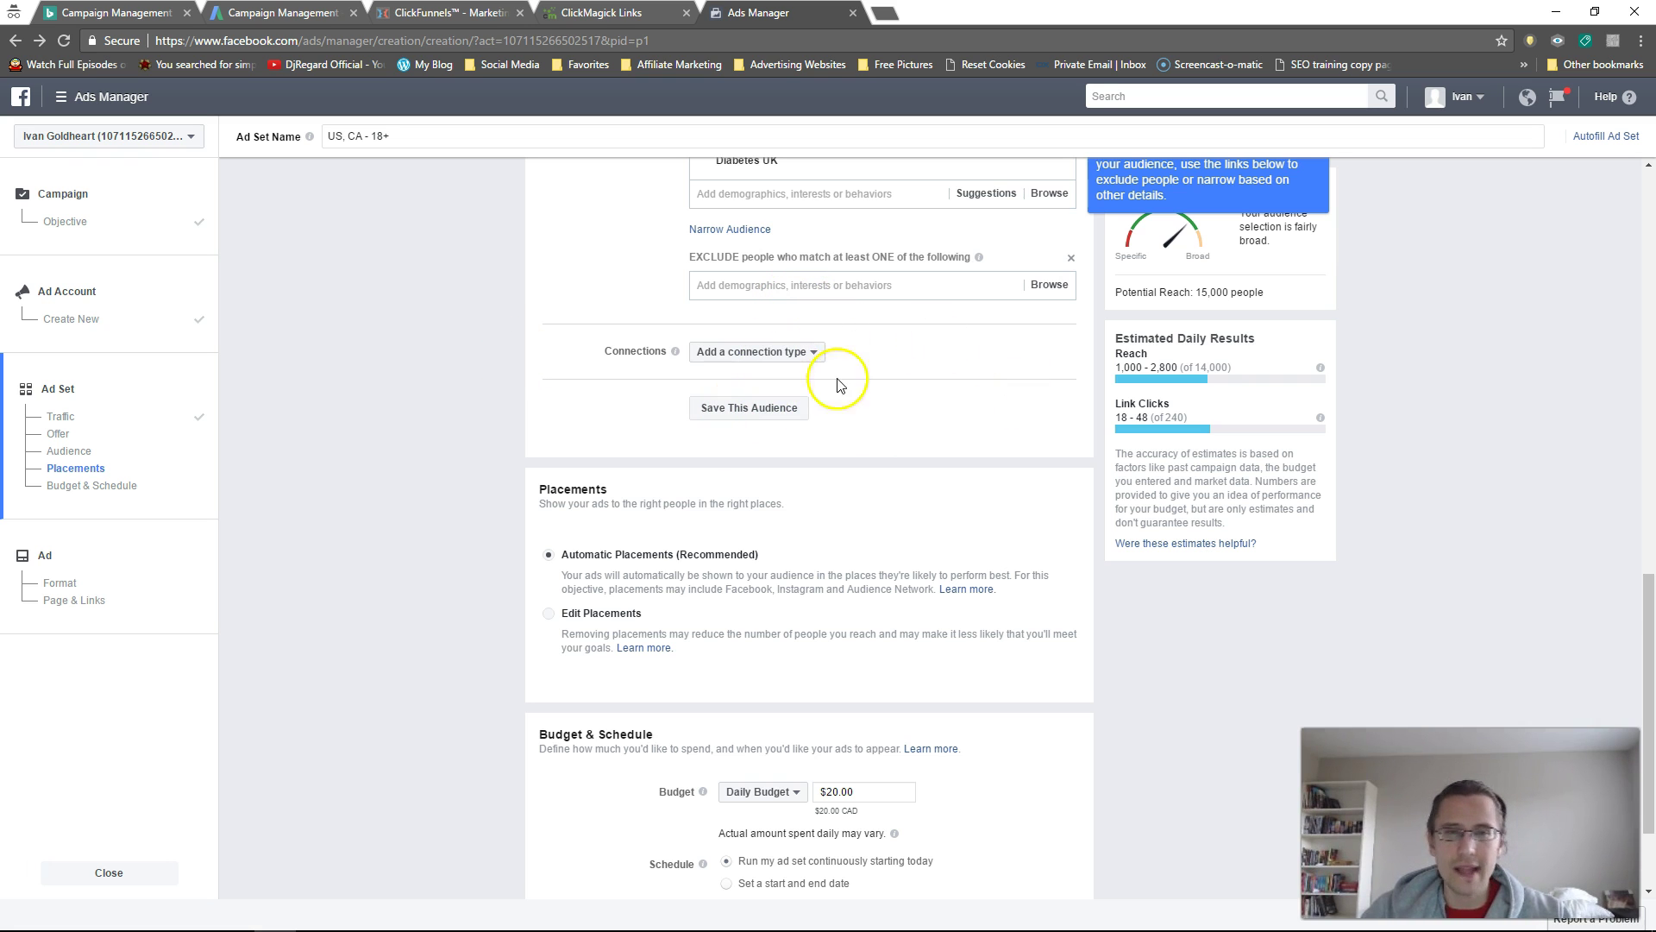
Switch to manual placements and try Desktop Only as the device type
scroll(935, 491, "down", 2)
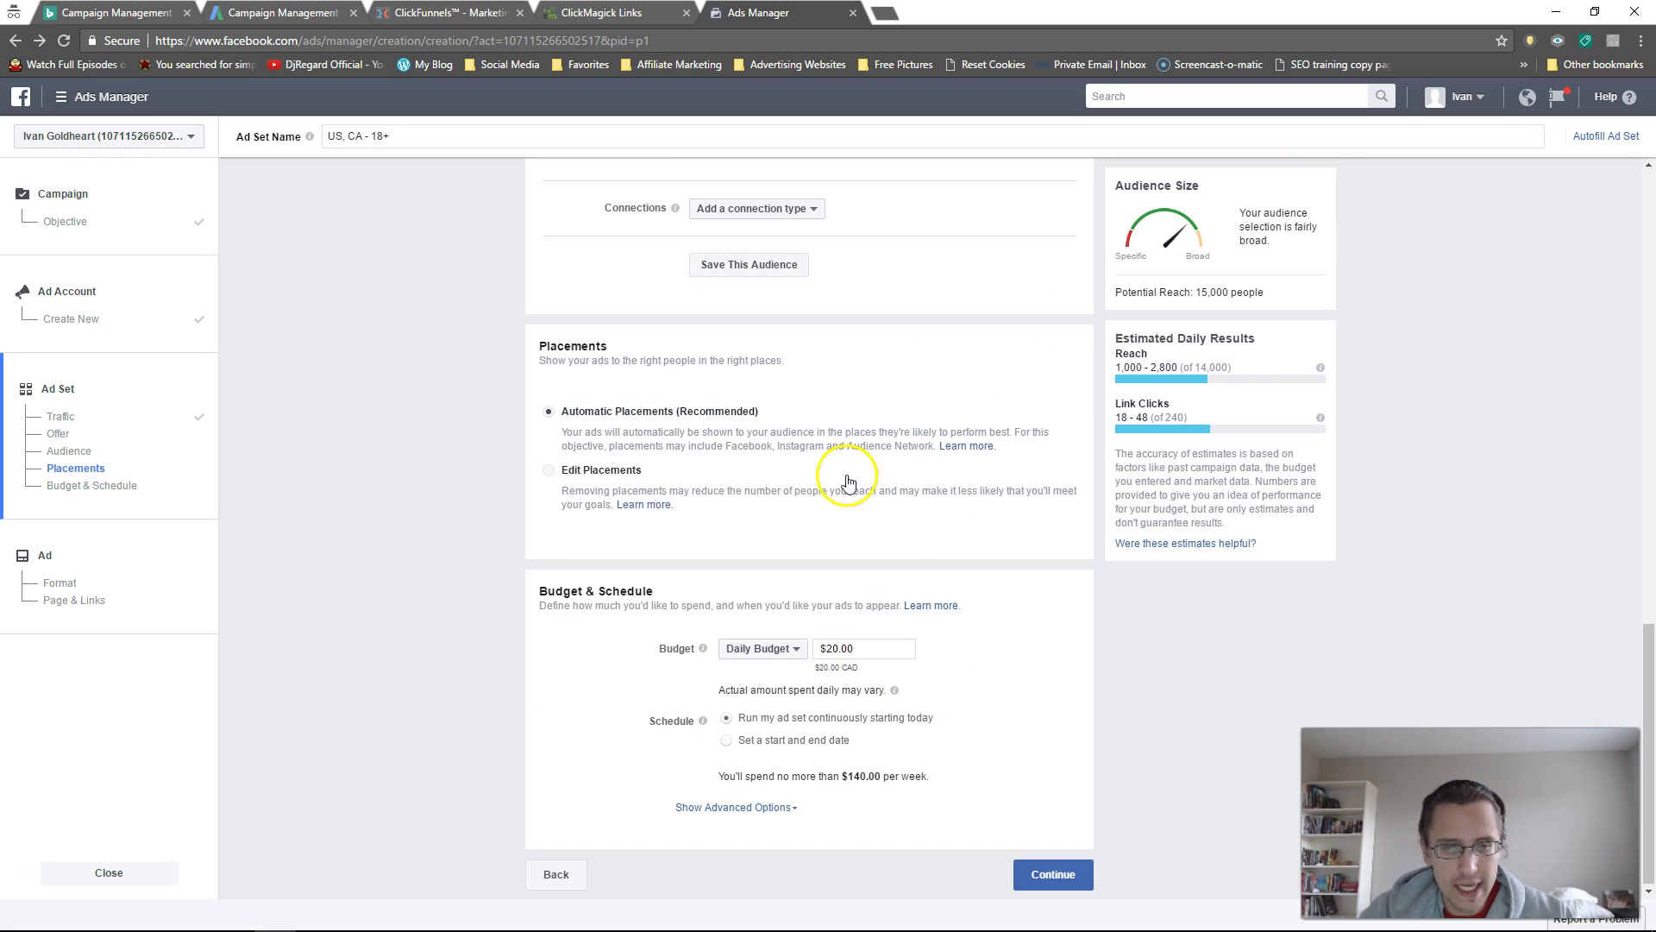
left_click(606, 473)
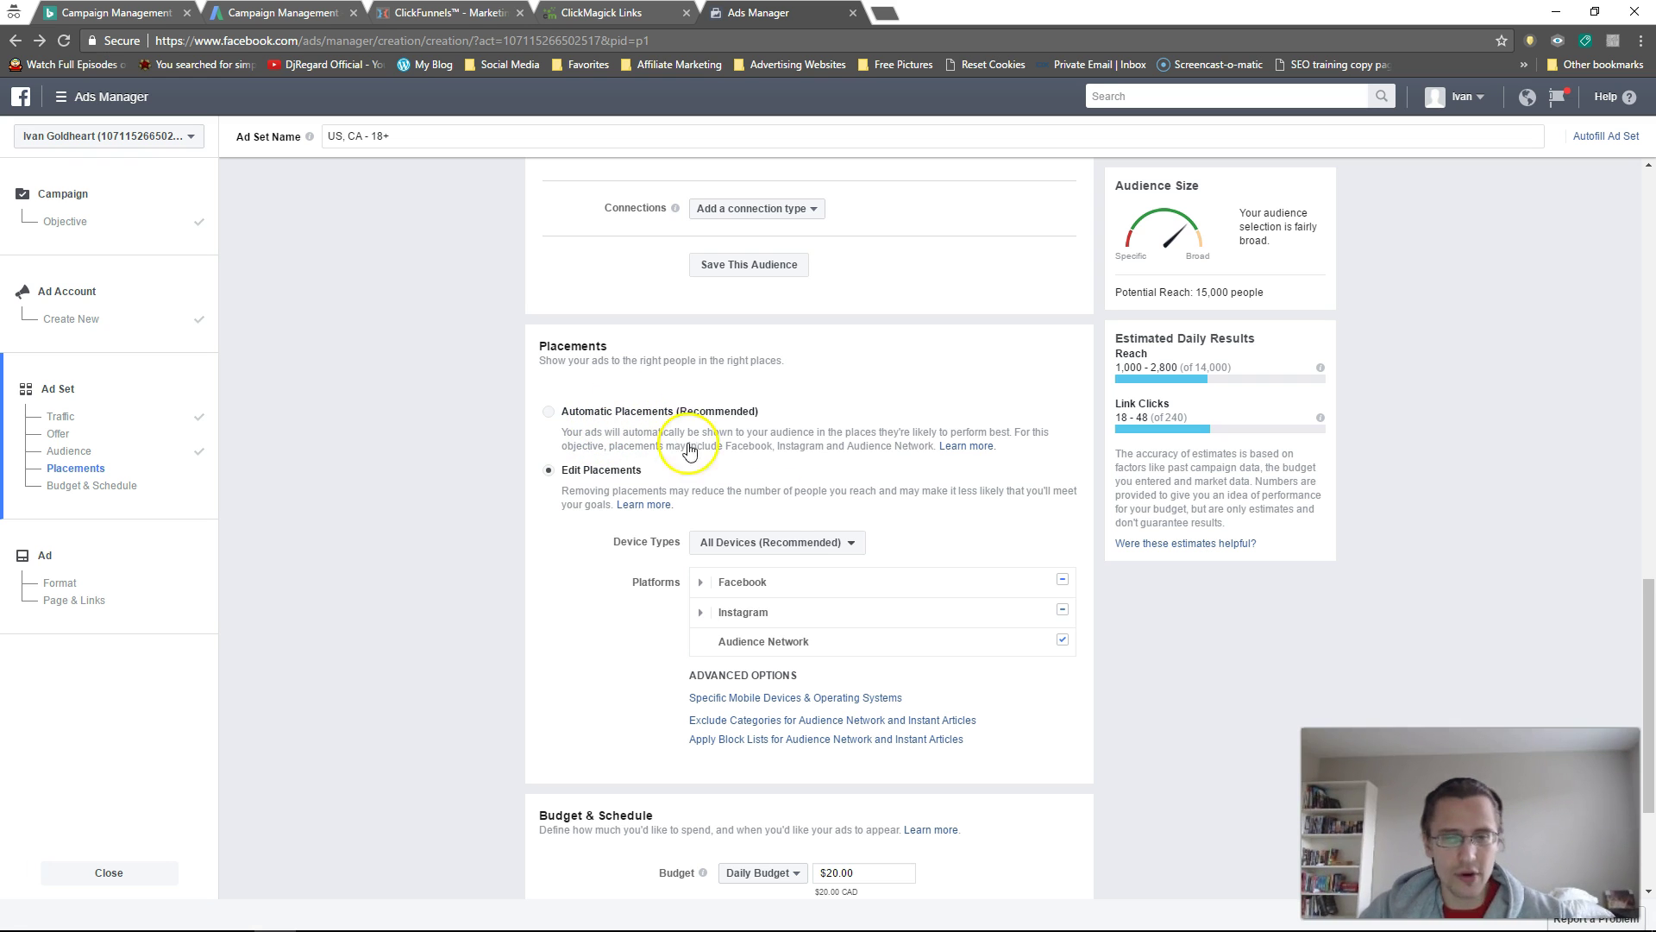
left_click(610, 480)
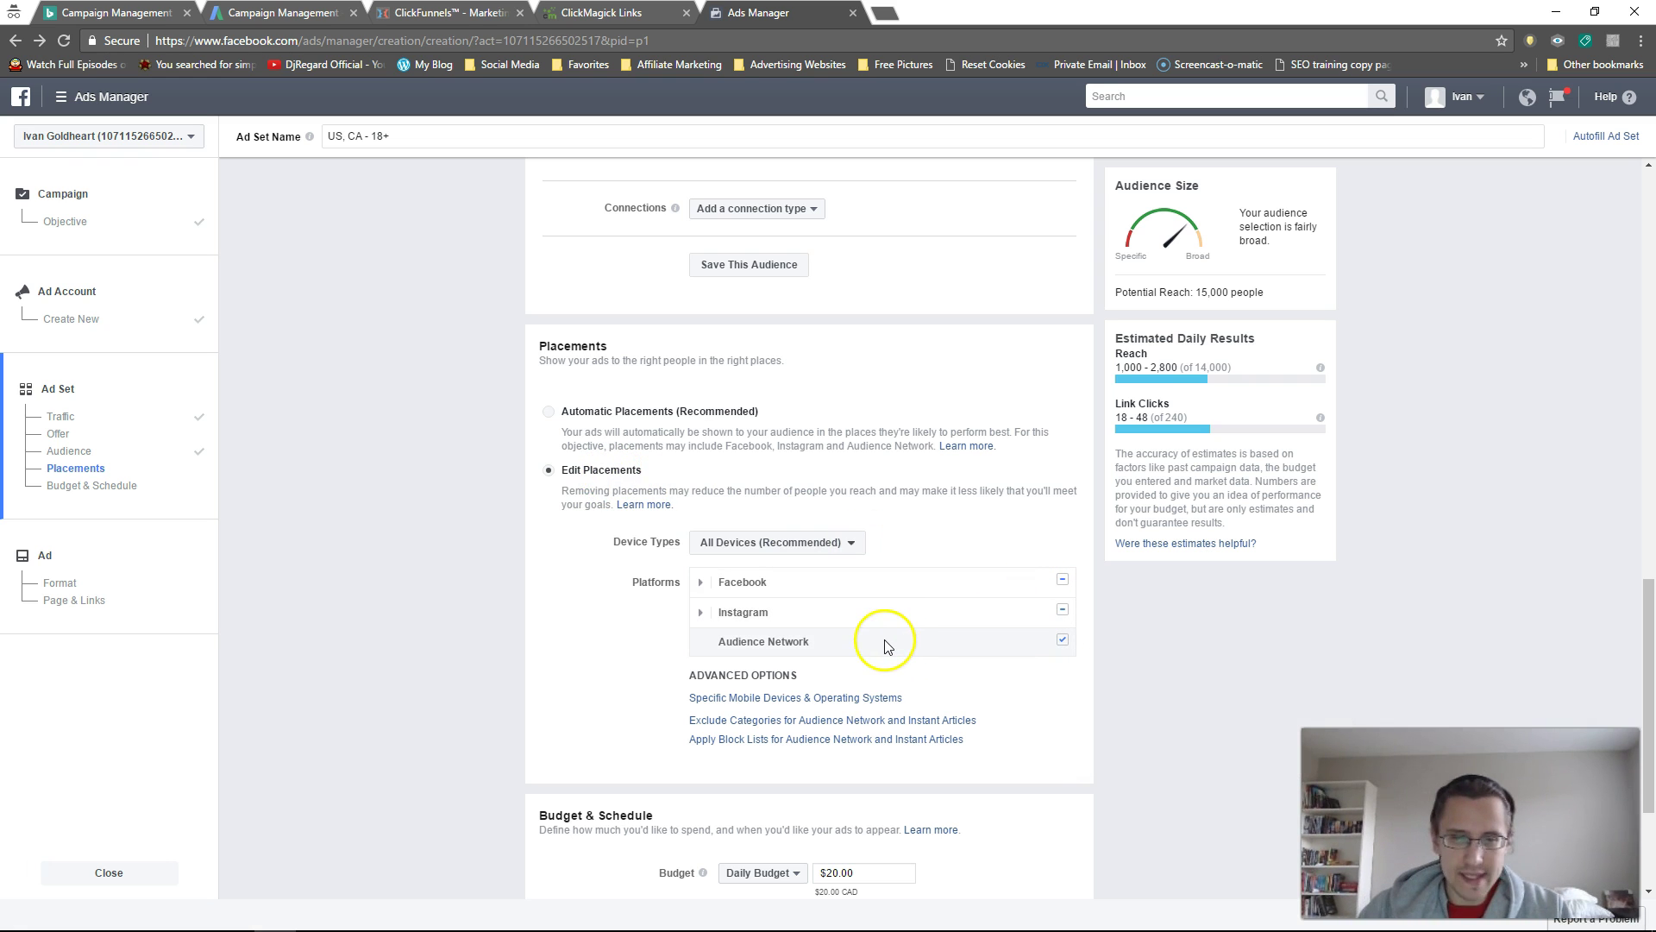
left_click(822, 543)
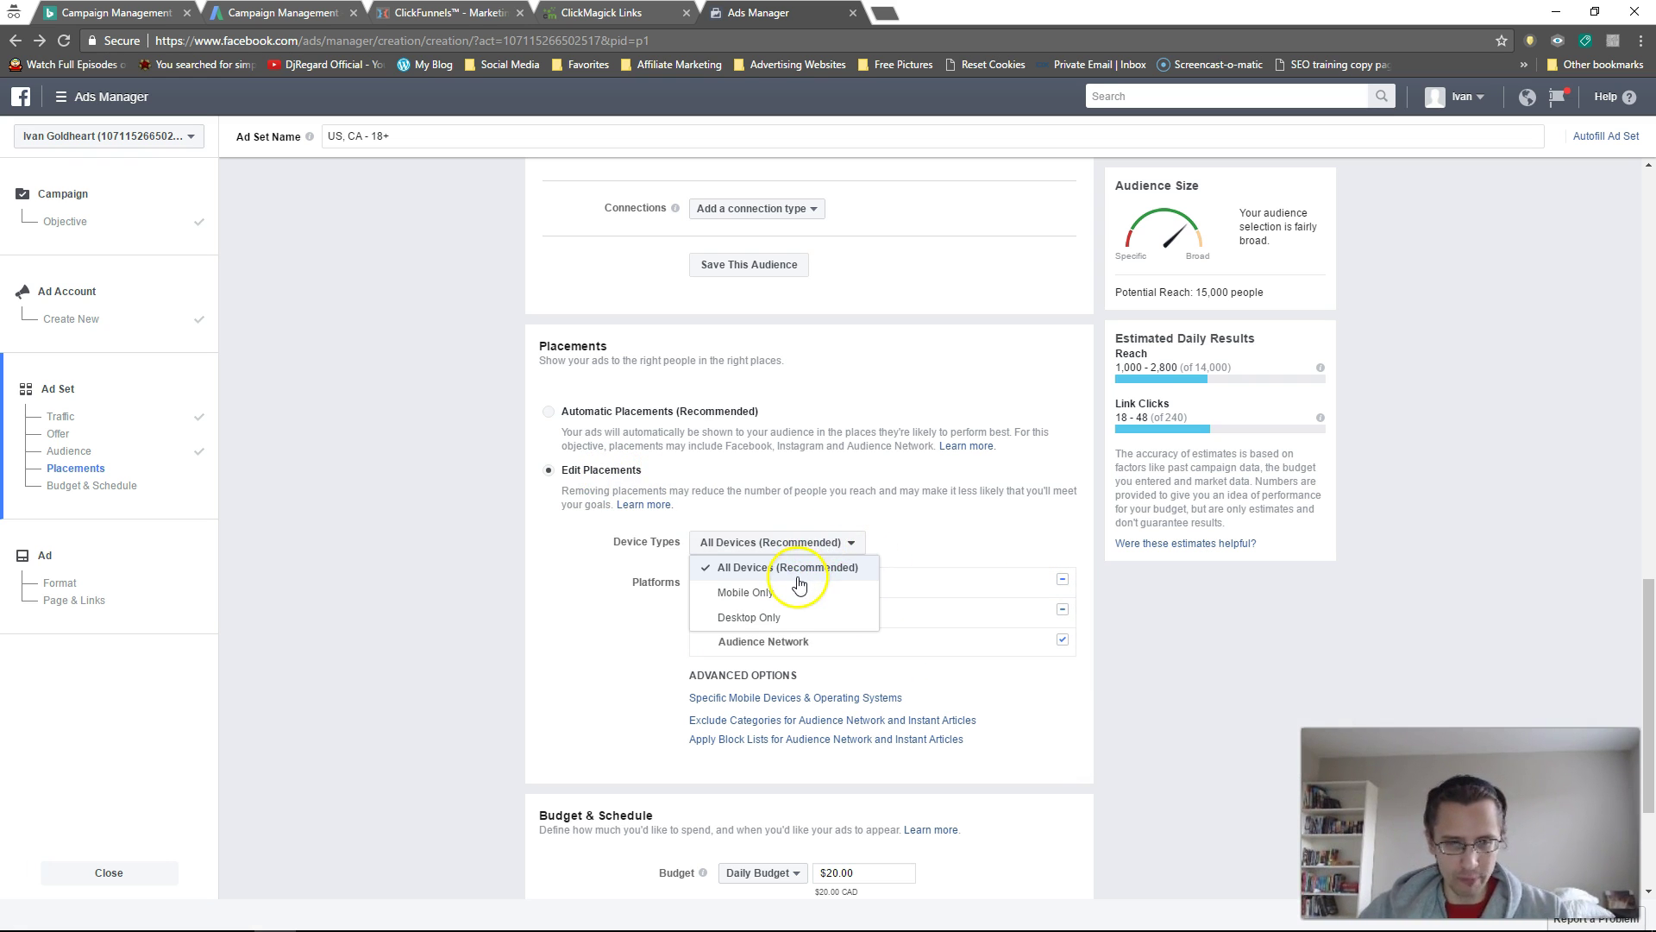
left_click(768, 623)
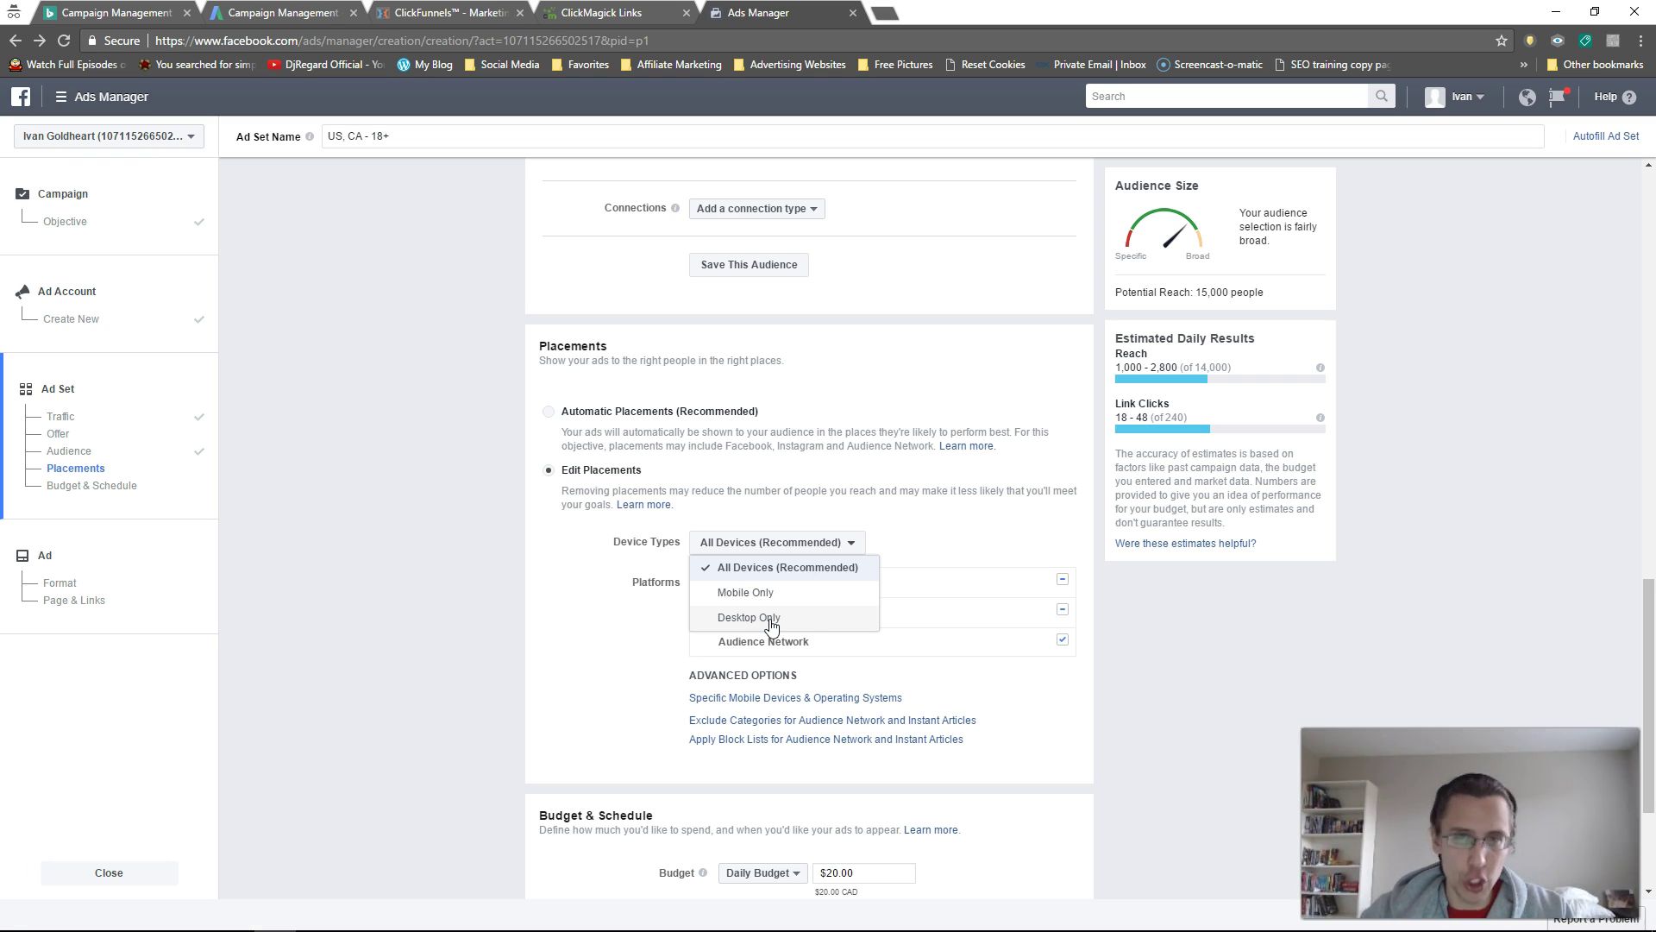
left_click(779, 622)
scroll(789, 628, "down", 1)
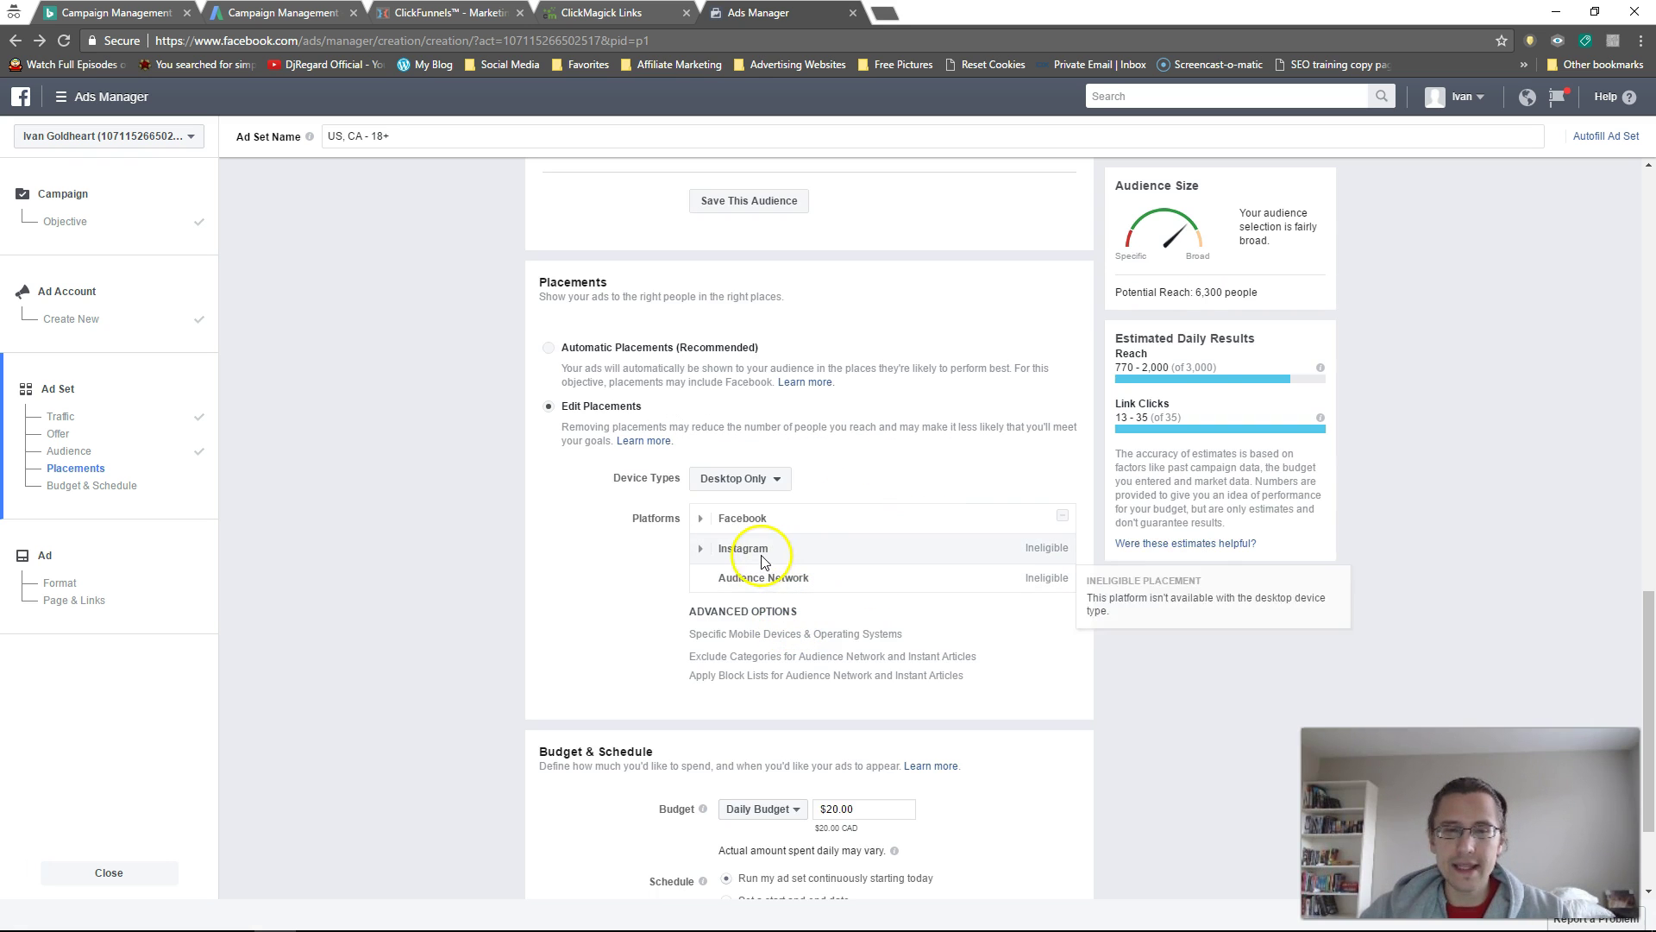
left_click(702, 552)
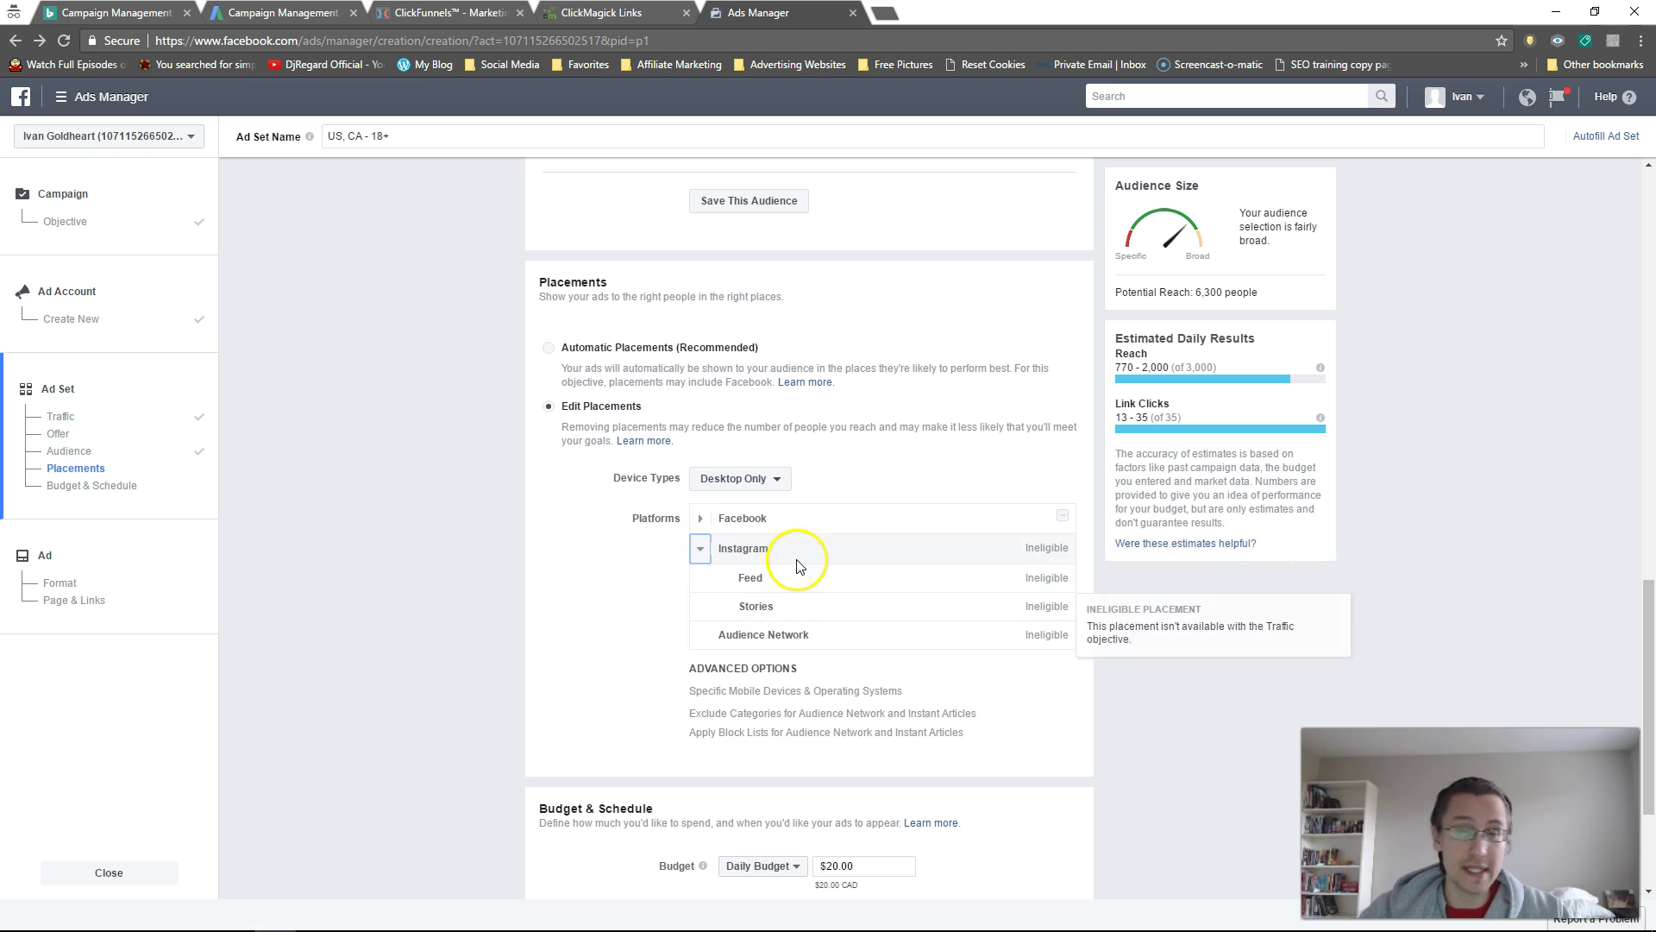
mouse_move(727, 592)
left_click(700, 549)
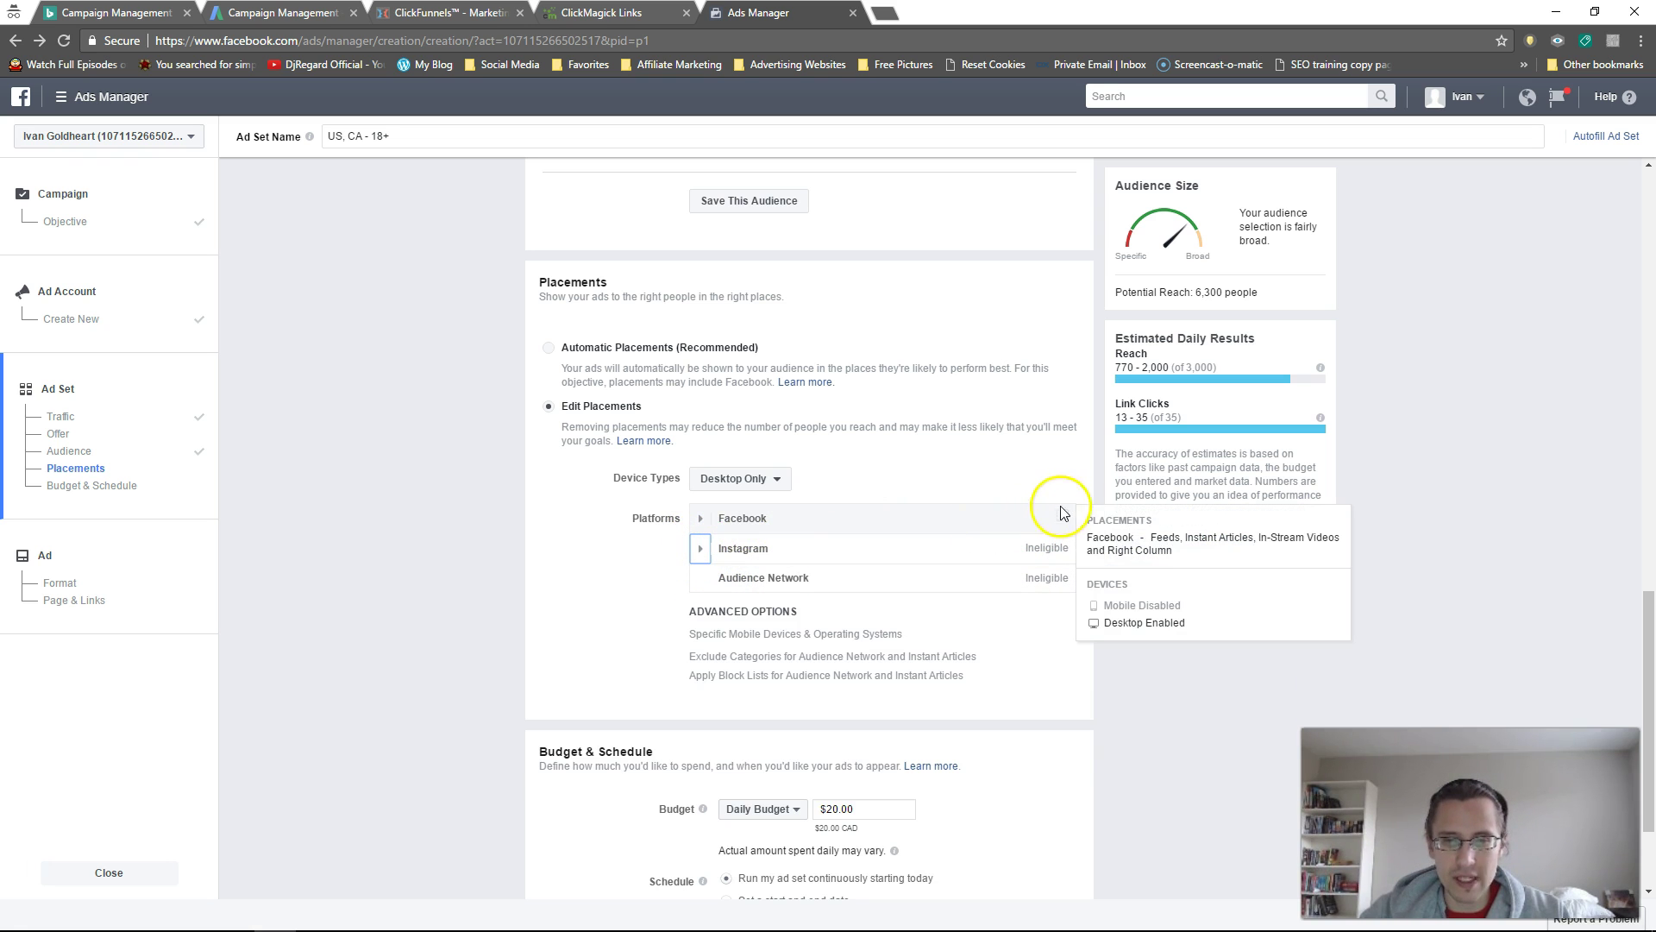
Restore All Devices (Recommended) and uncheck the Instagram Feed placement
left_click(781, 478)
left_click(750, 501)
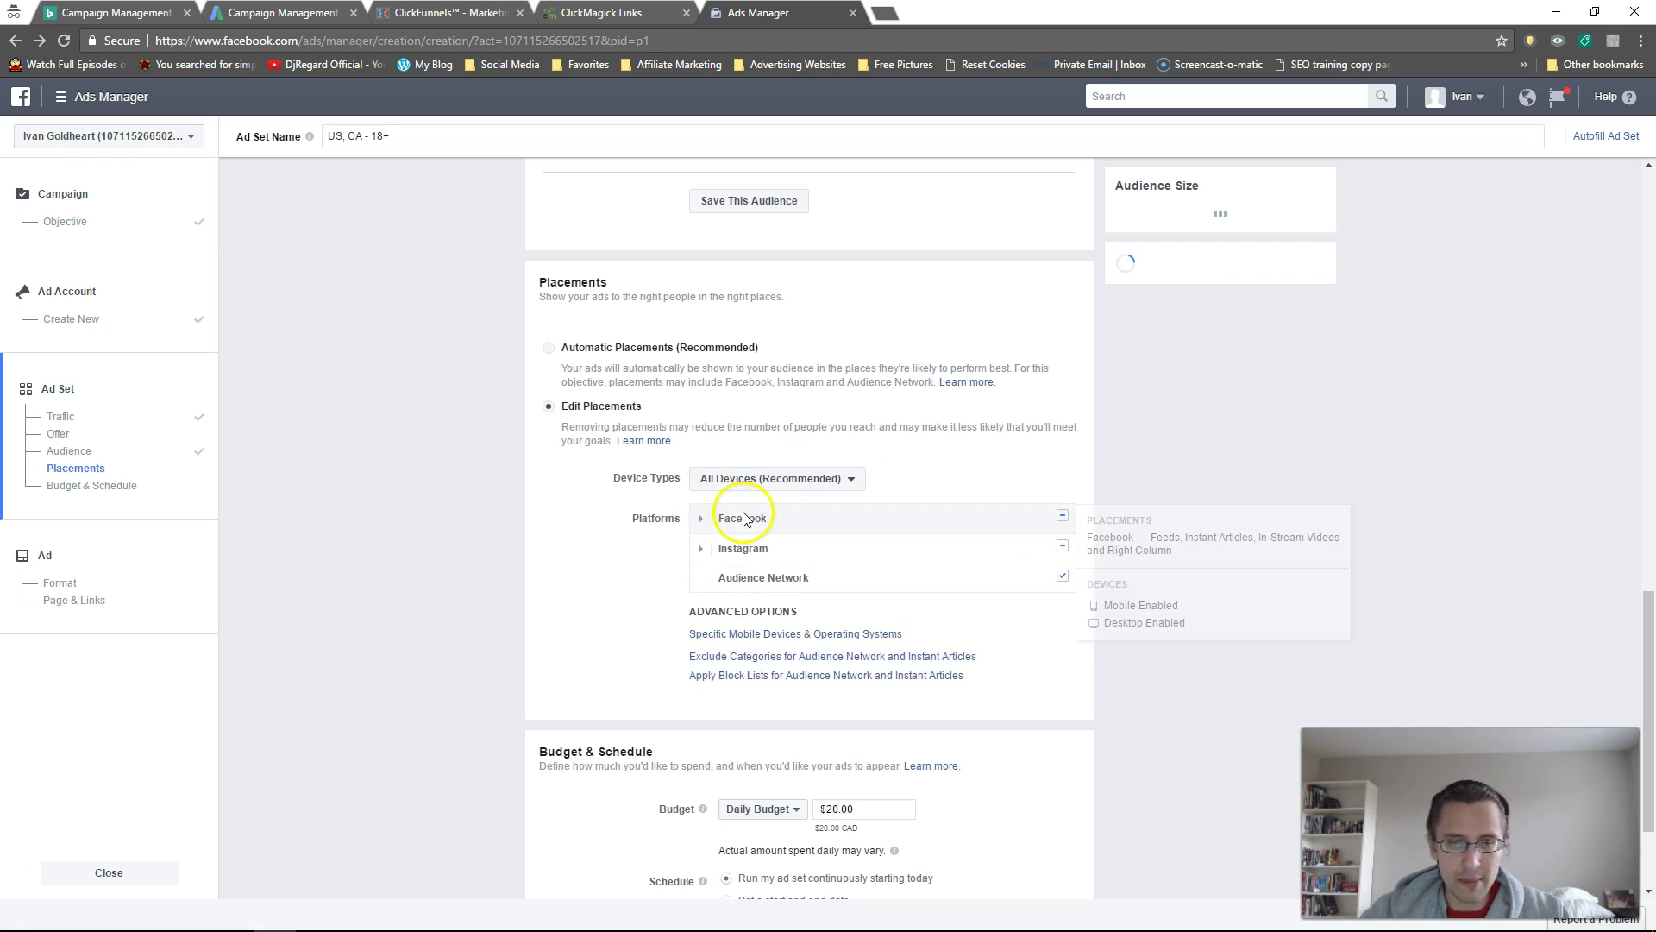
left_click(700, 549)
mouse_move(1056, 607)
left_click(1062, 576)
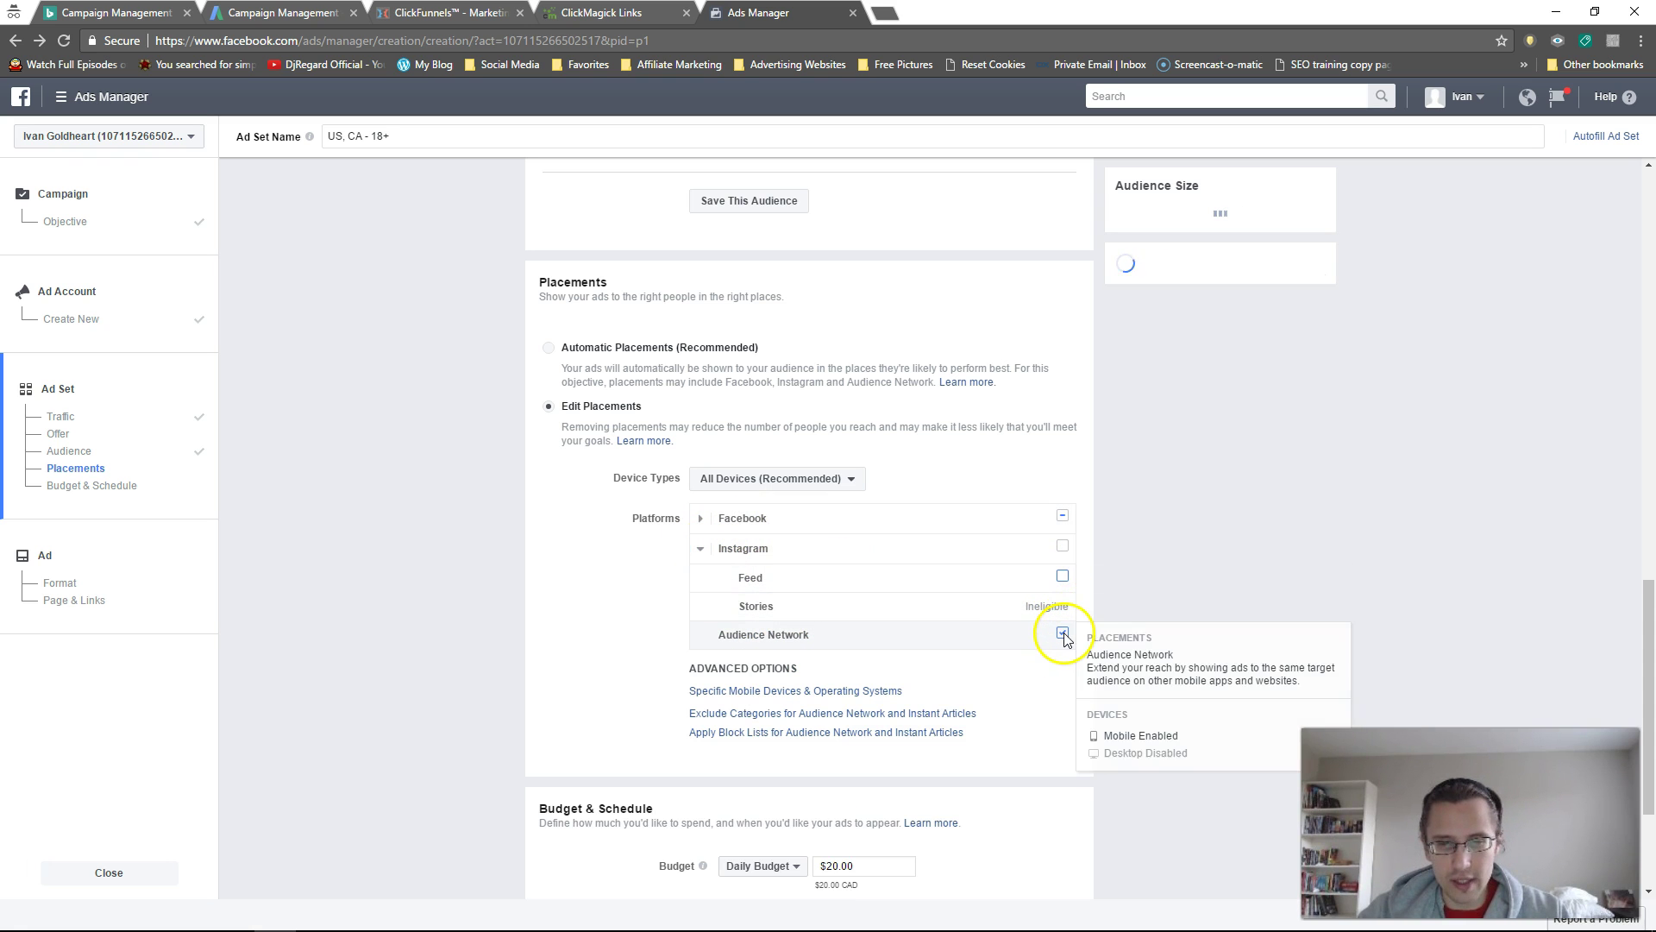
left_click(1064, 635)
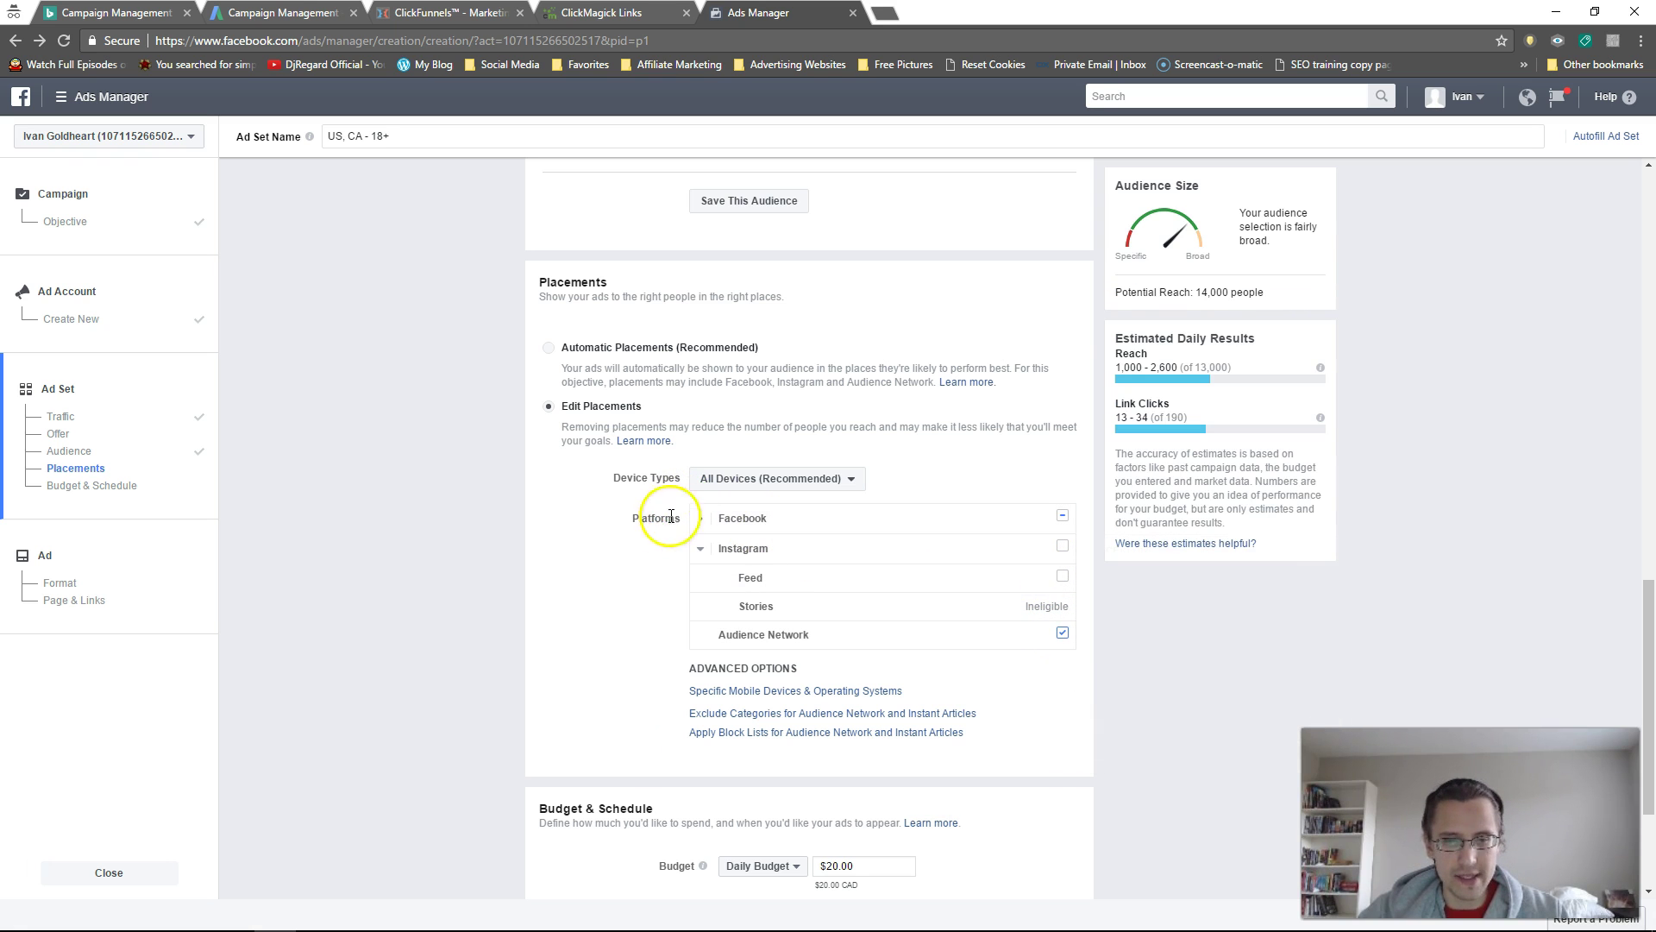
Review specific mobile devices, keeping all devices and leaving Wi-Fi only turned off
scroll(639, 603, "down", 2)
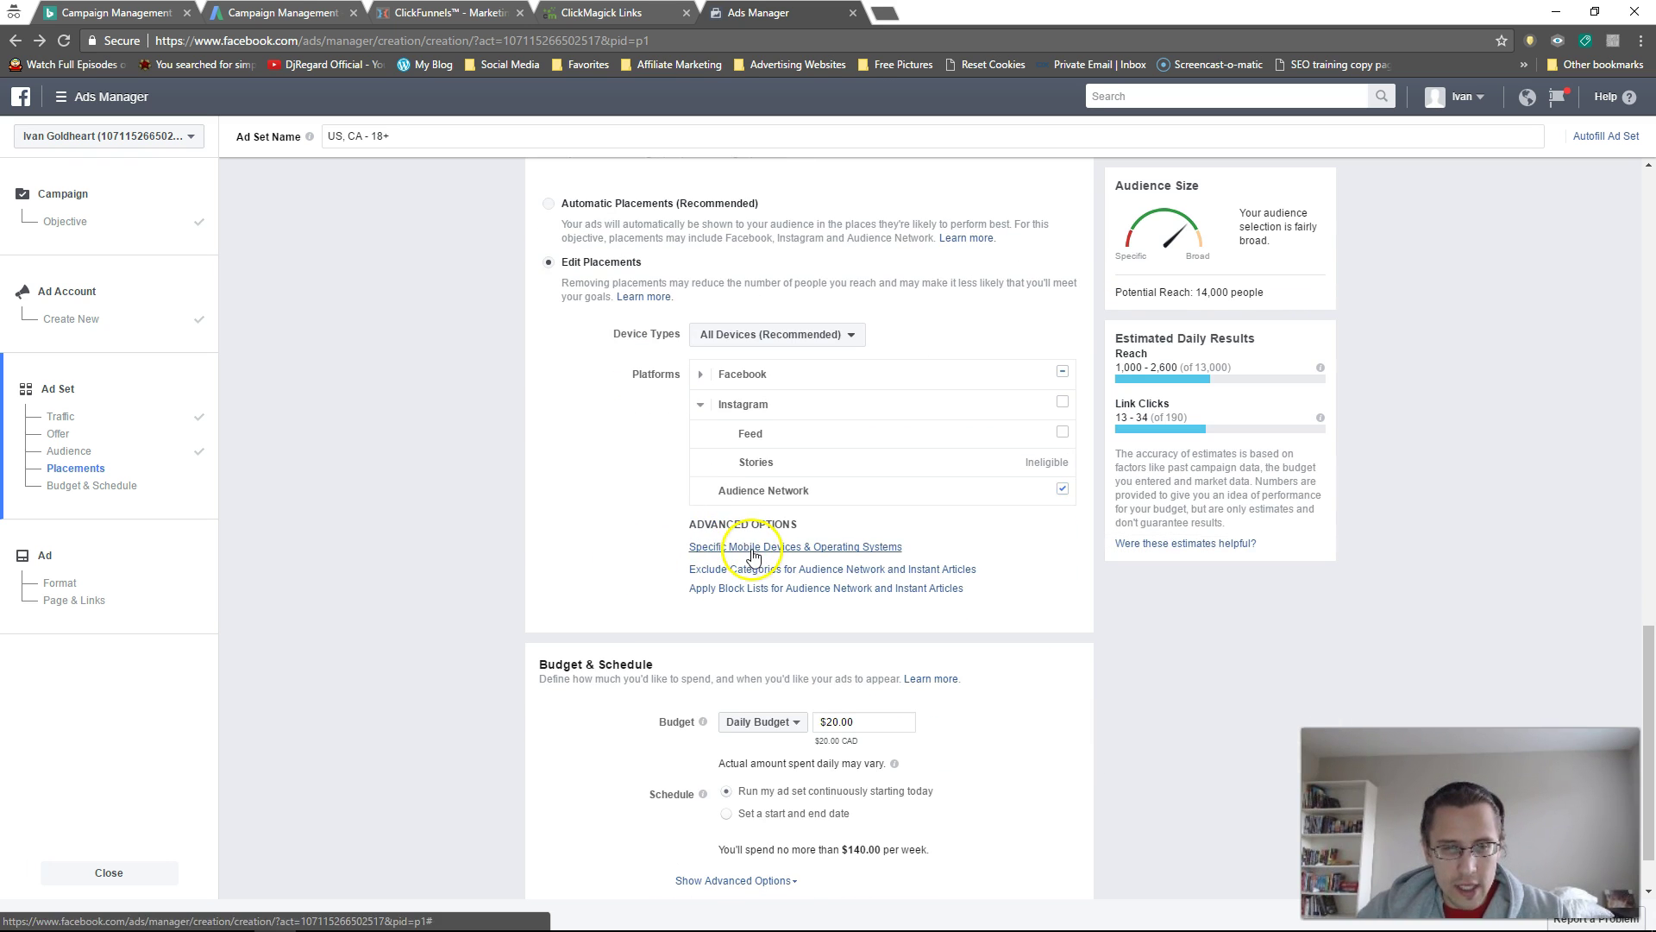
left_click(747, 549)
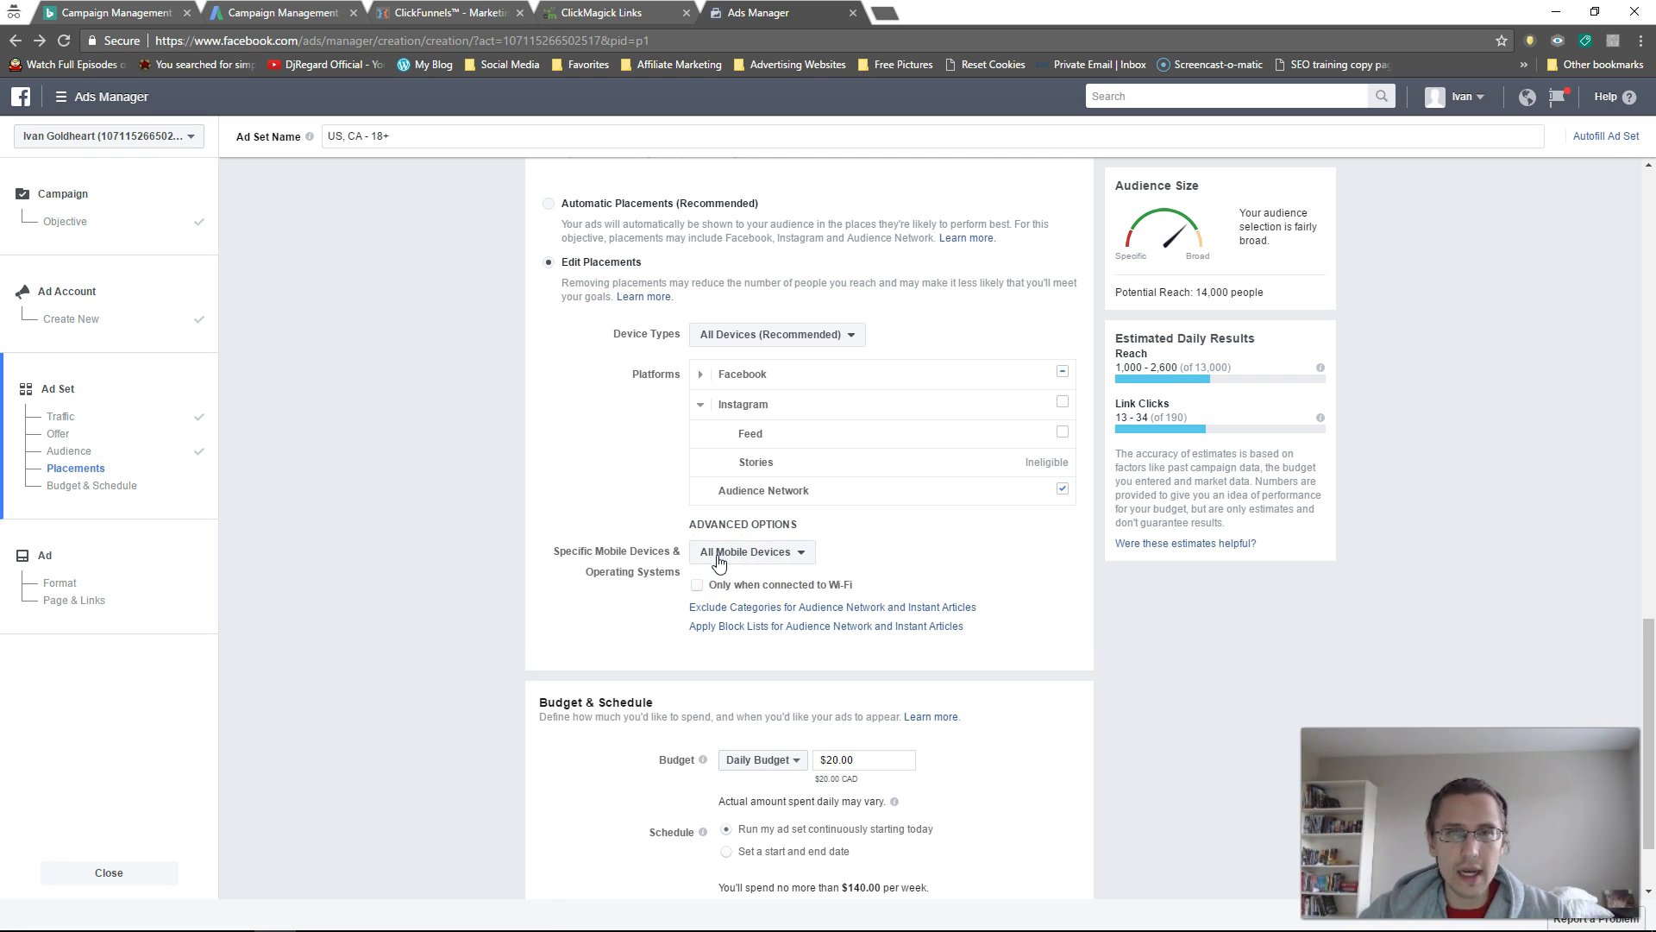
left_click(723, 556)
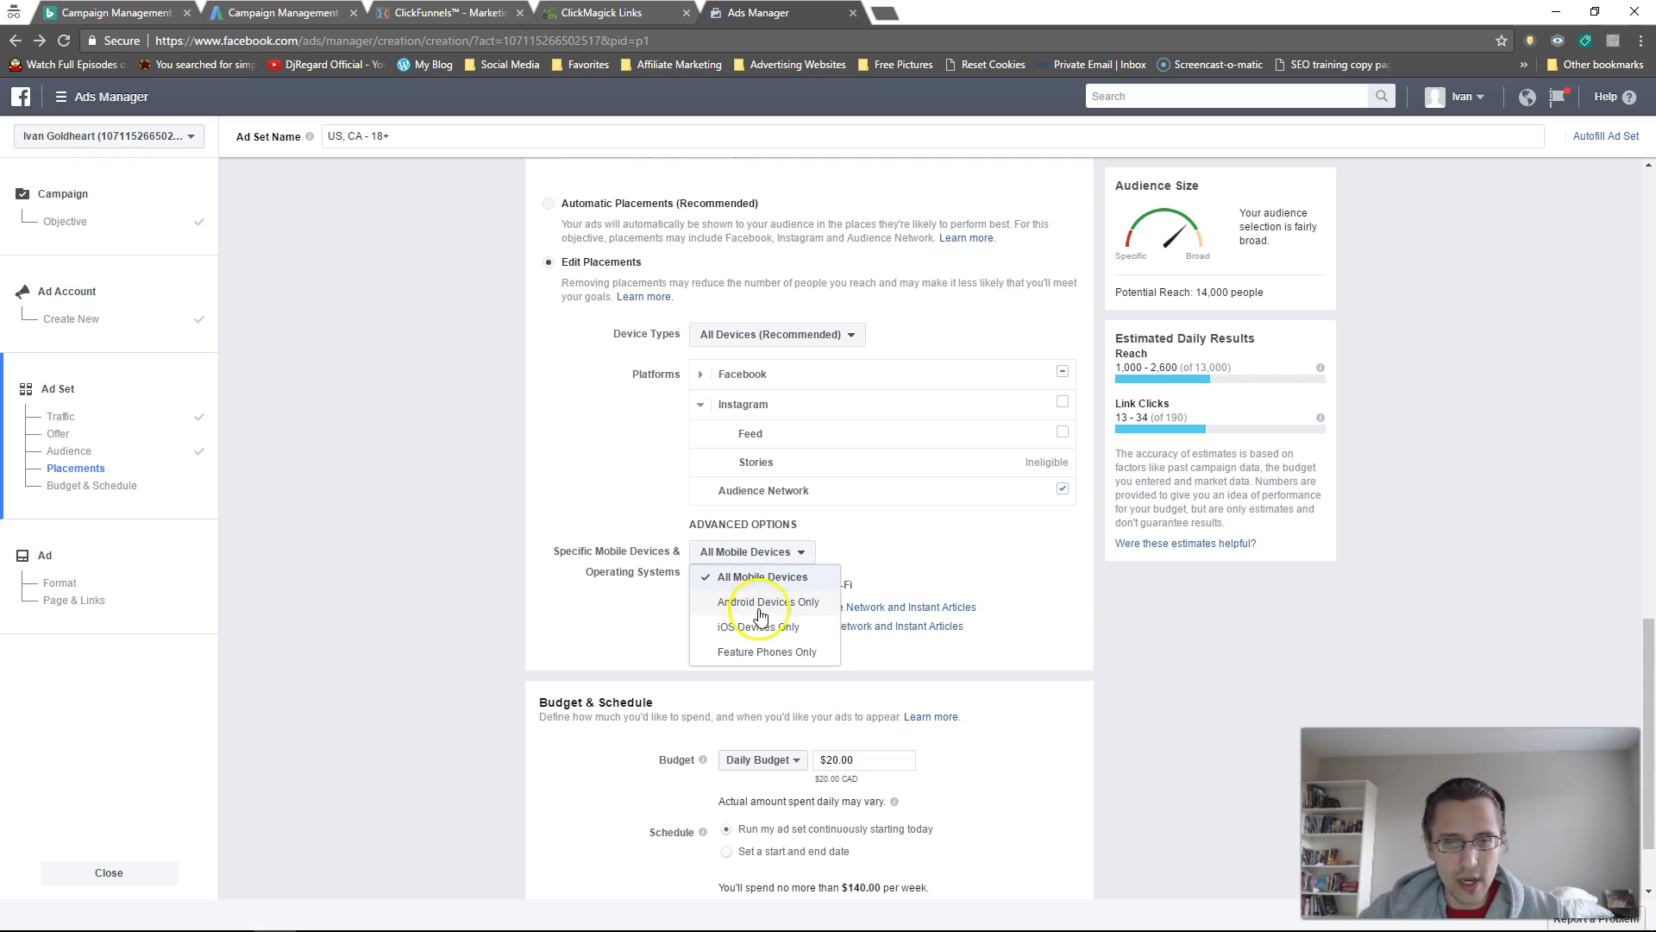
left_click(444, 499)
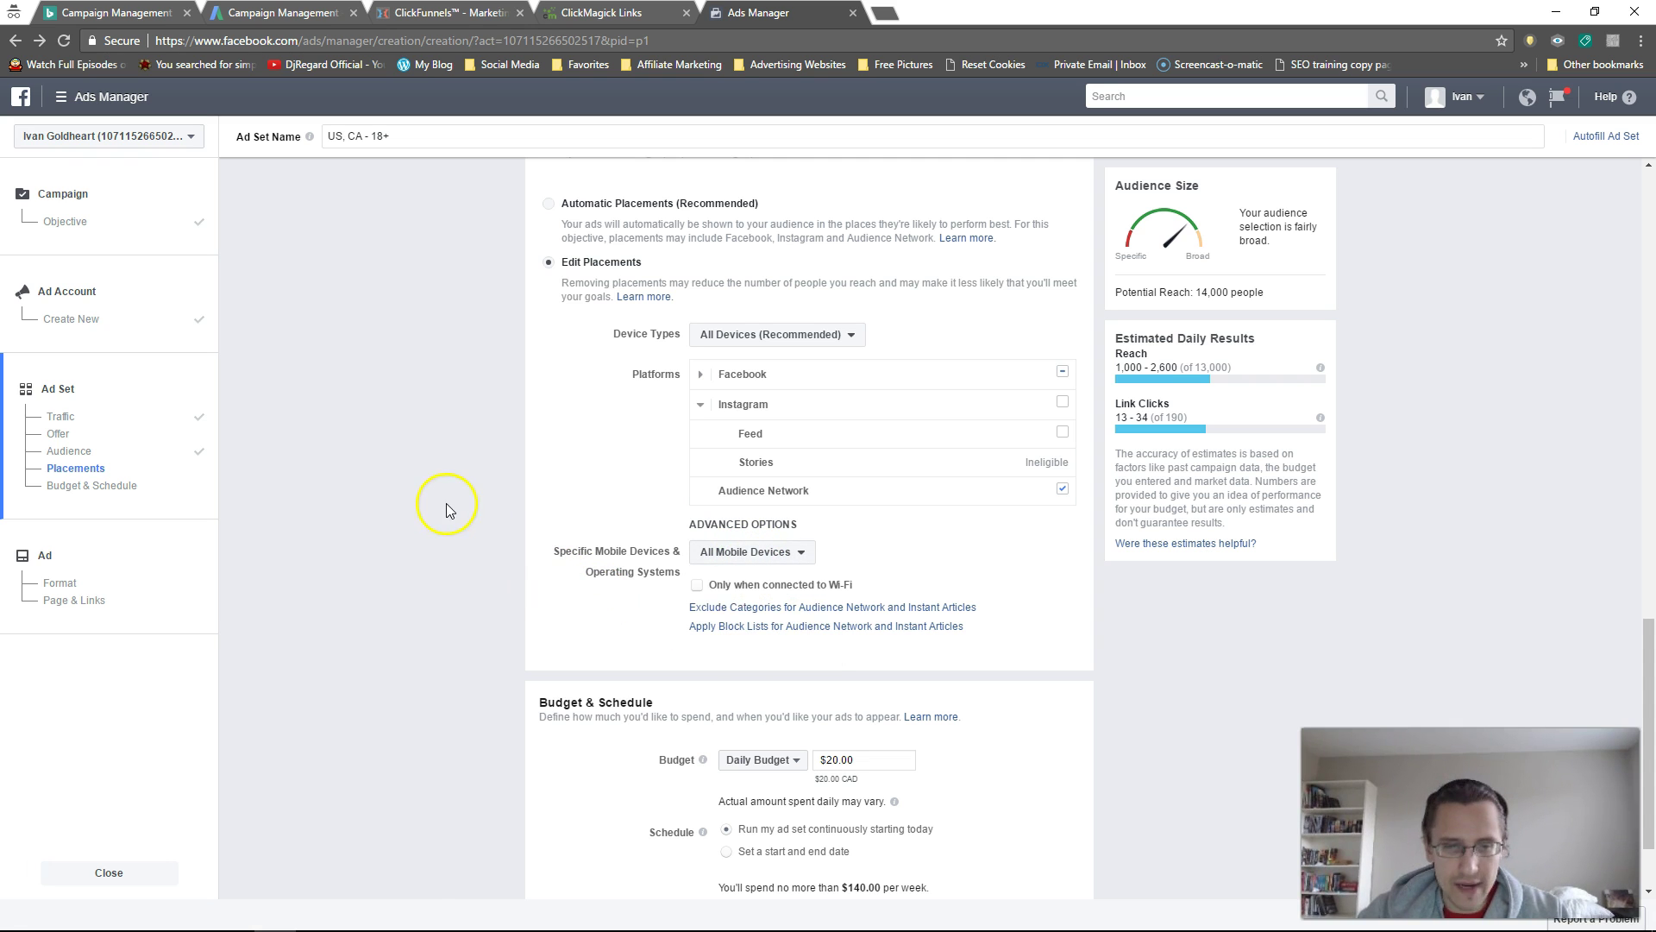
left_click(698, 593)
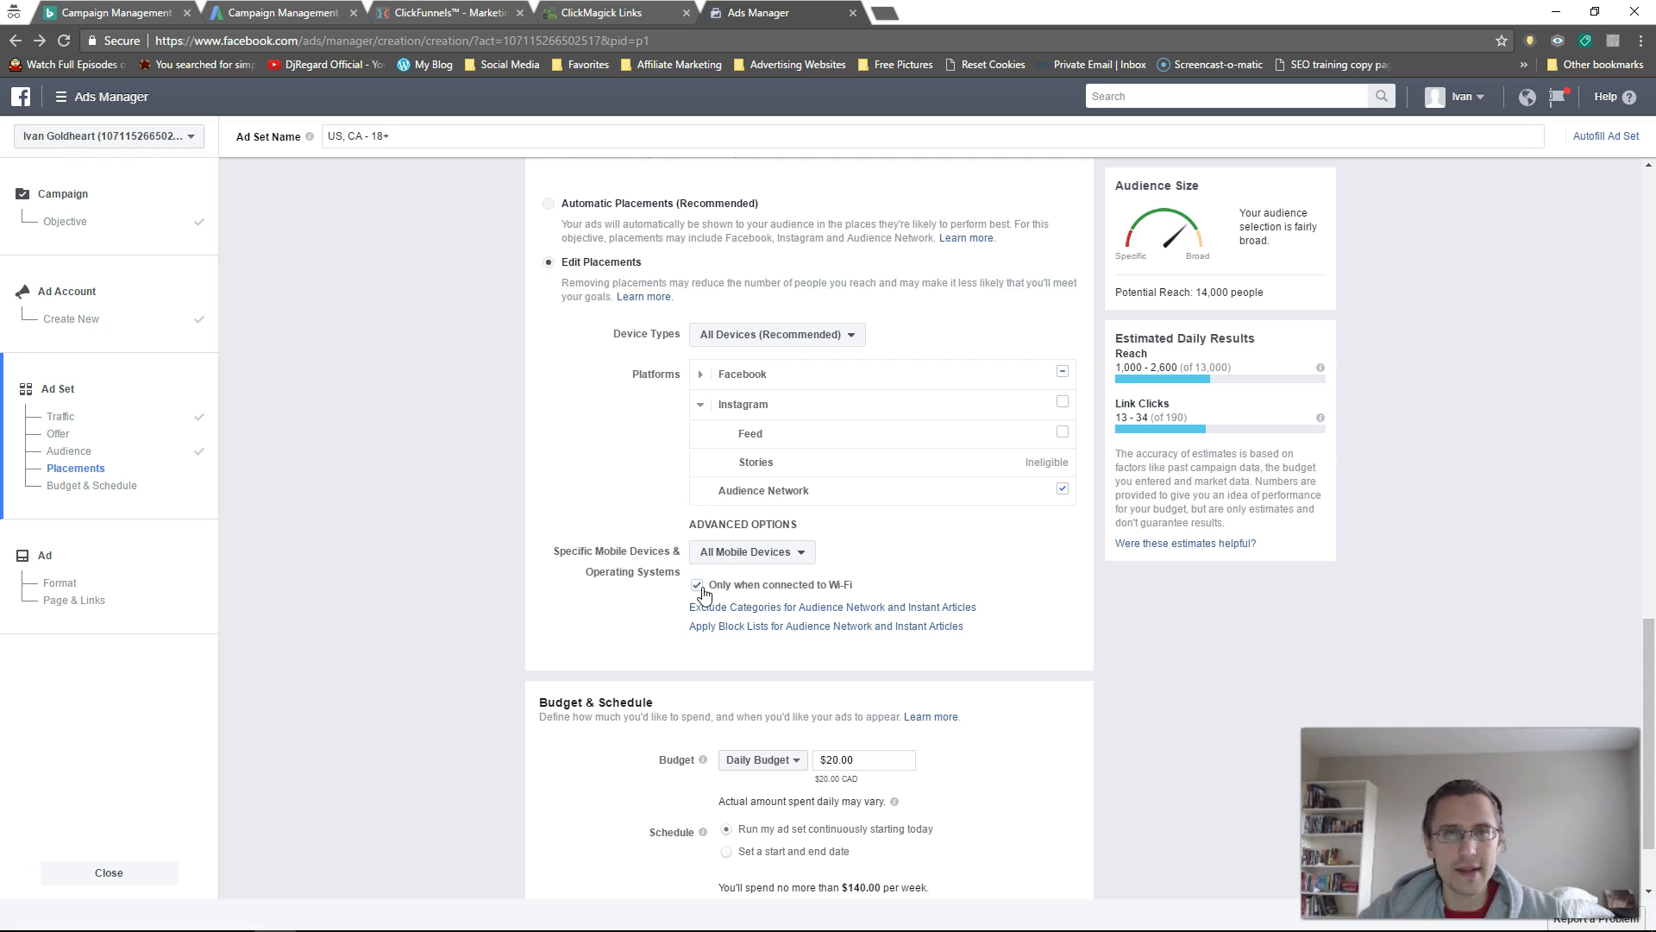
left_click(698, 587)
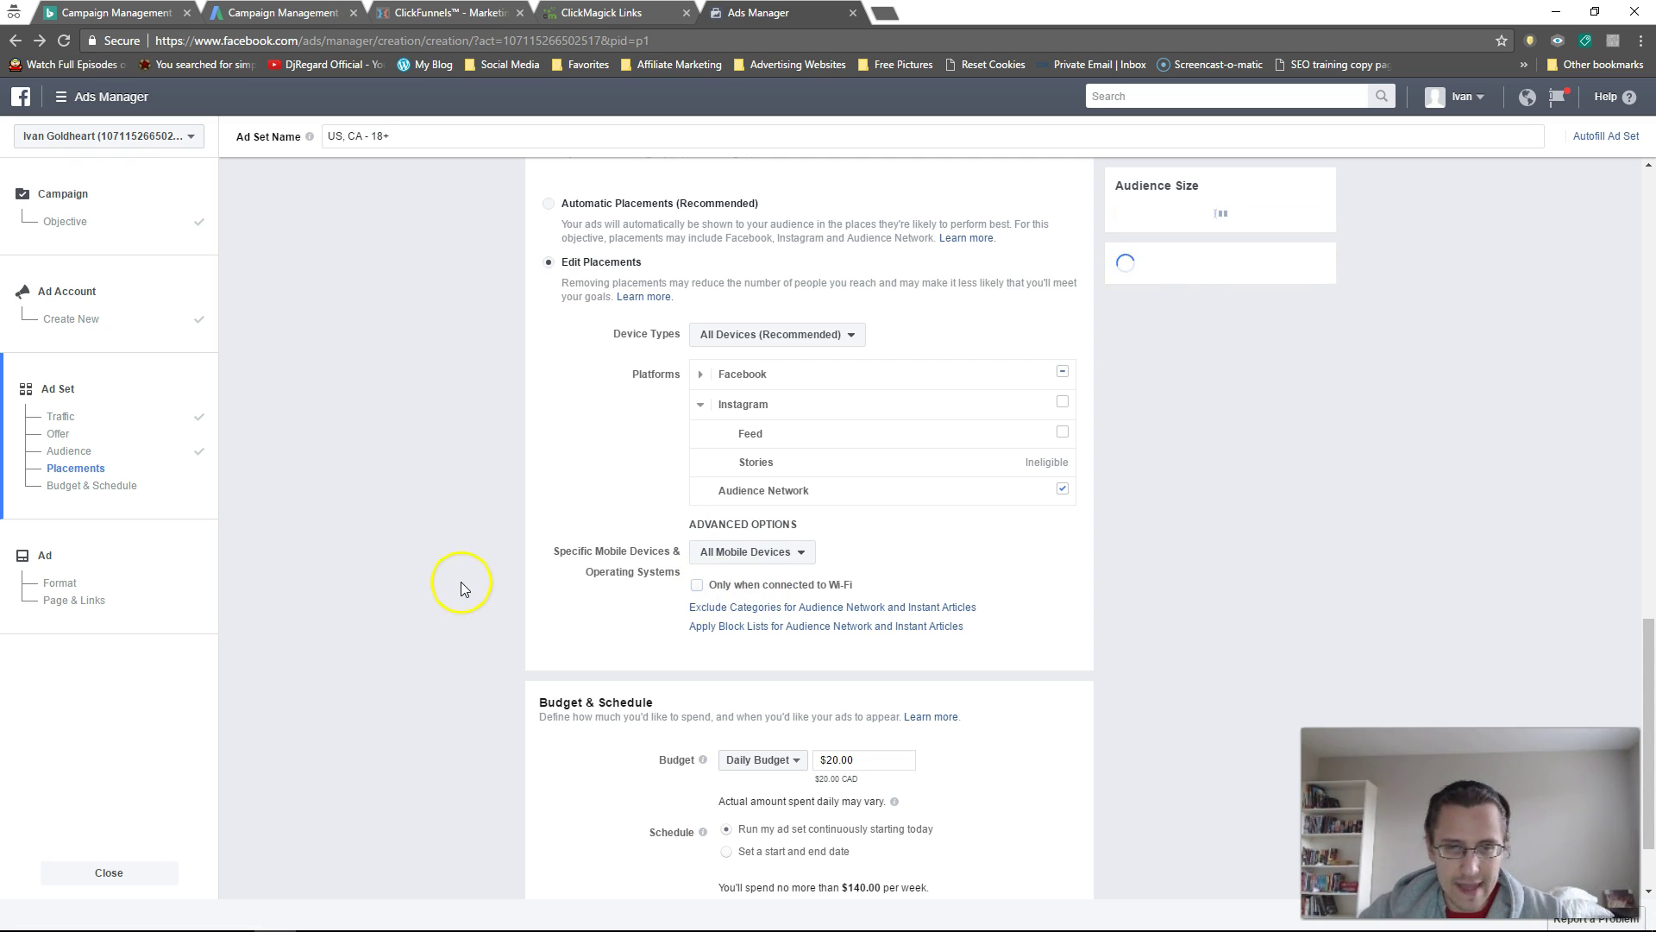
Show the Audience Network Exclude Categories field, excluding no categories
scroll(450, 585, "down", 1)
left_click(803, 499)
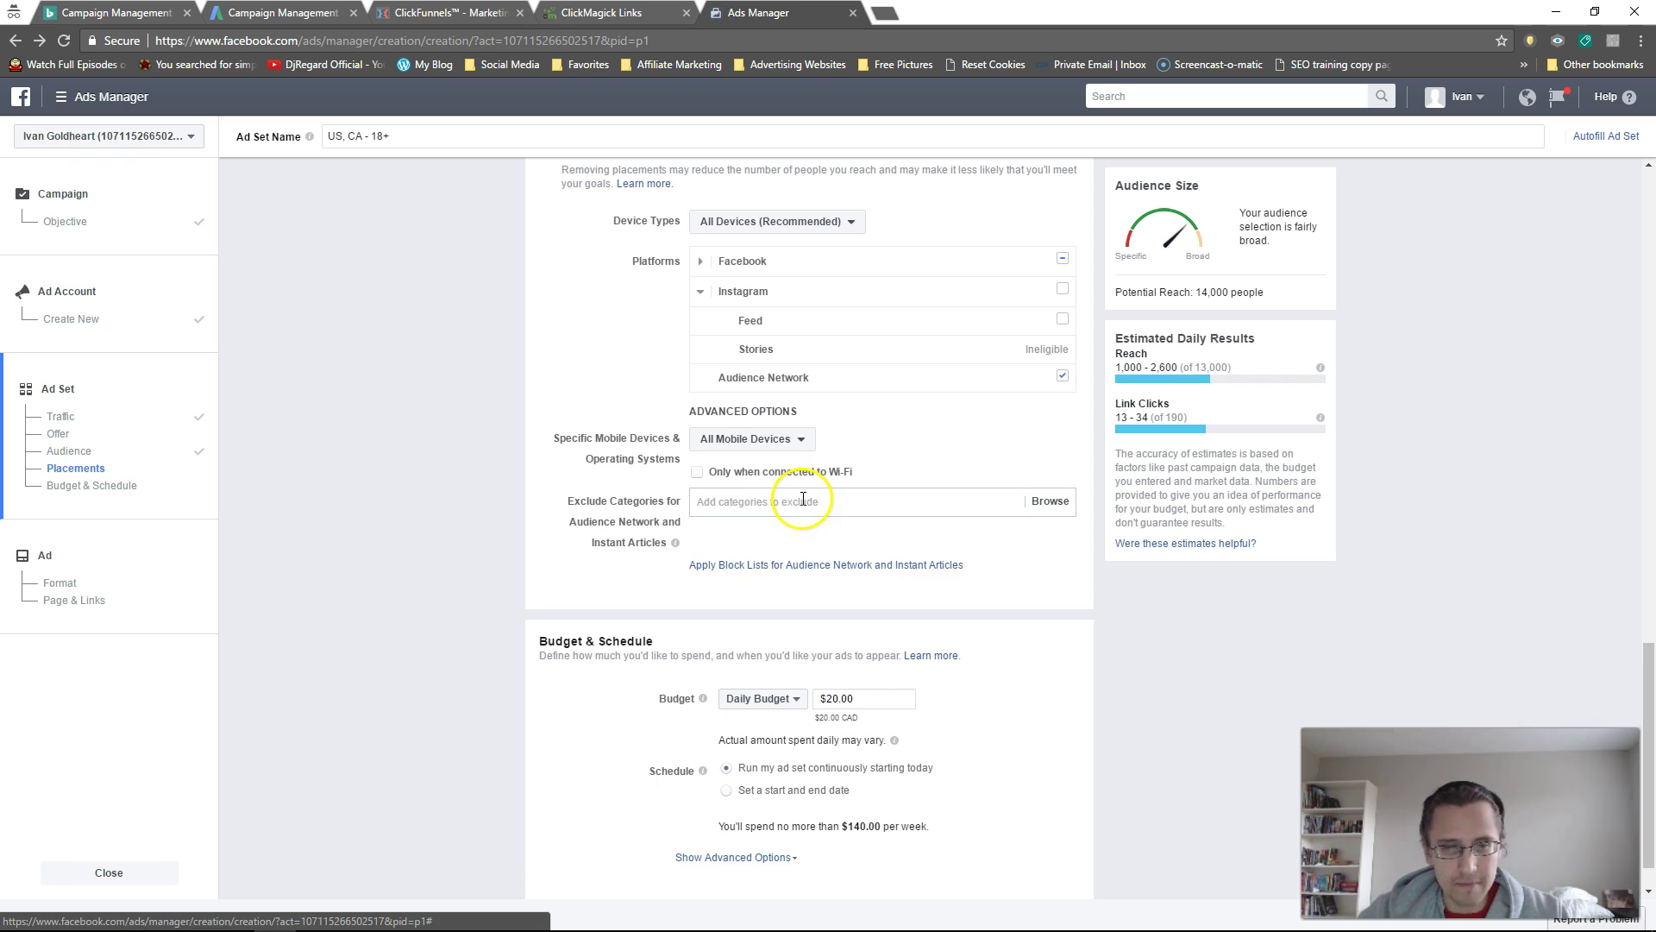
left_click(727, 507)
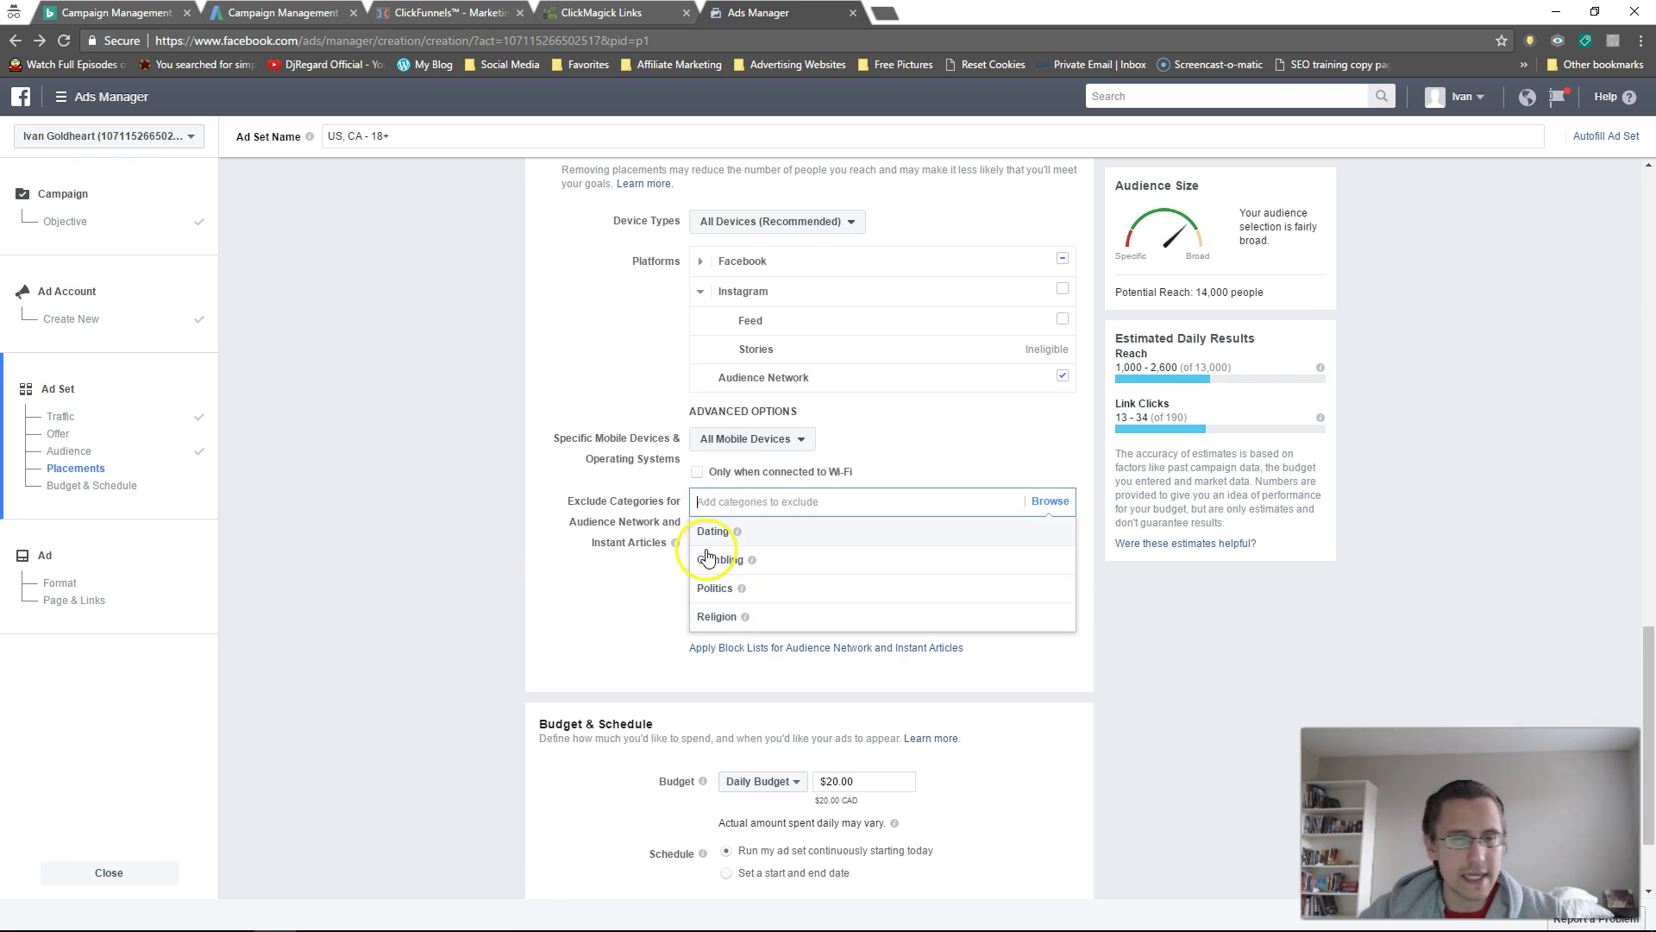
left_click(487, 539)
scroll(547, 536, "down", 1)
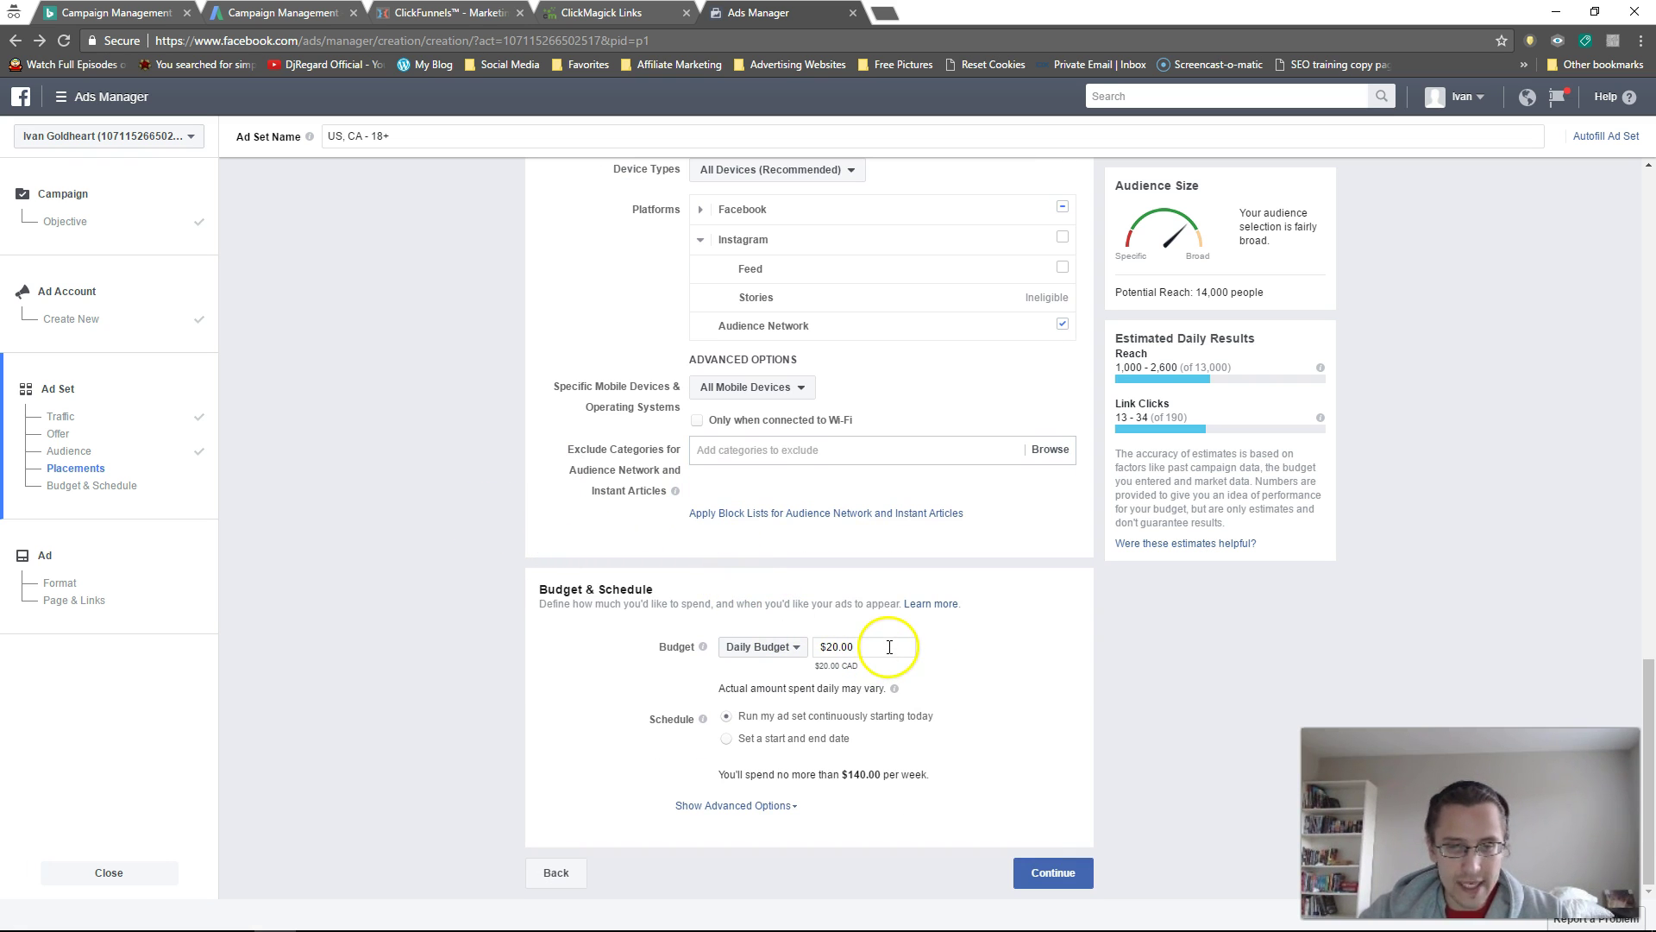
Change the daily budget amount from $20.00 to 5.00
left_click_drag(878, 647, 798, 649)
type("5.00")
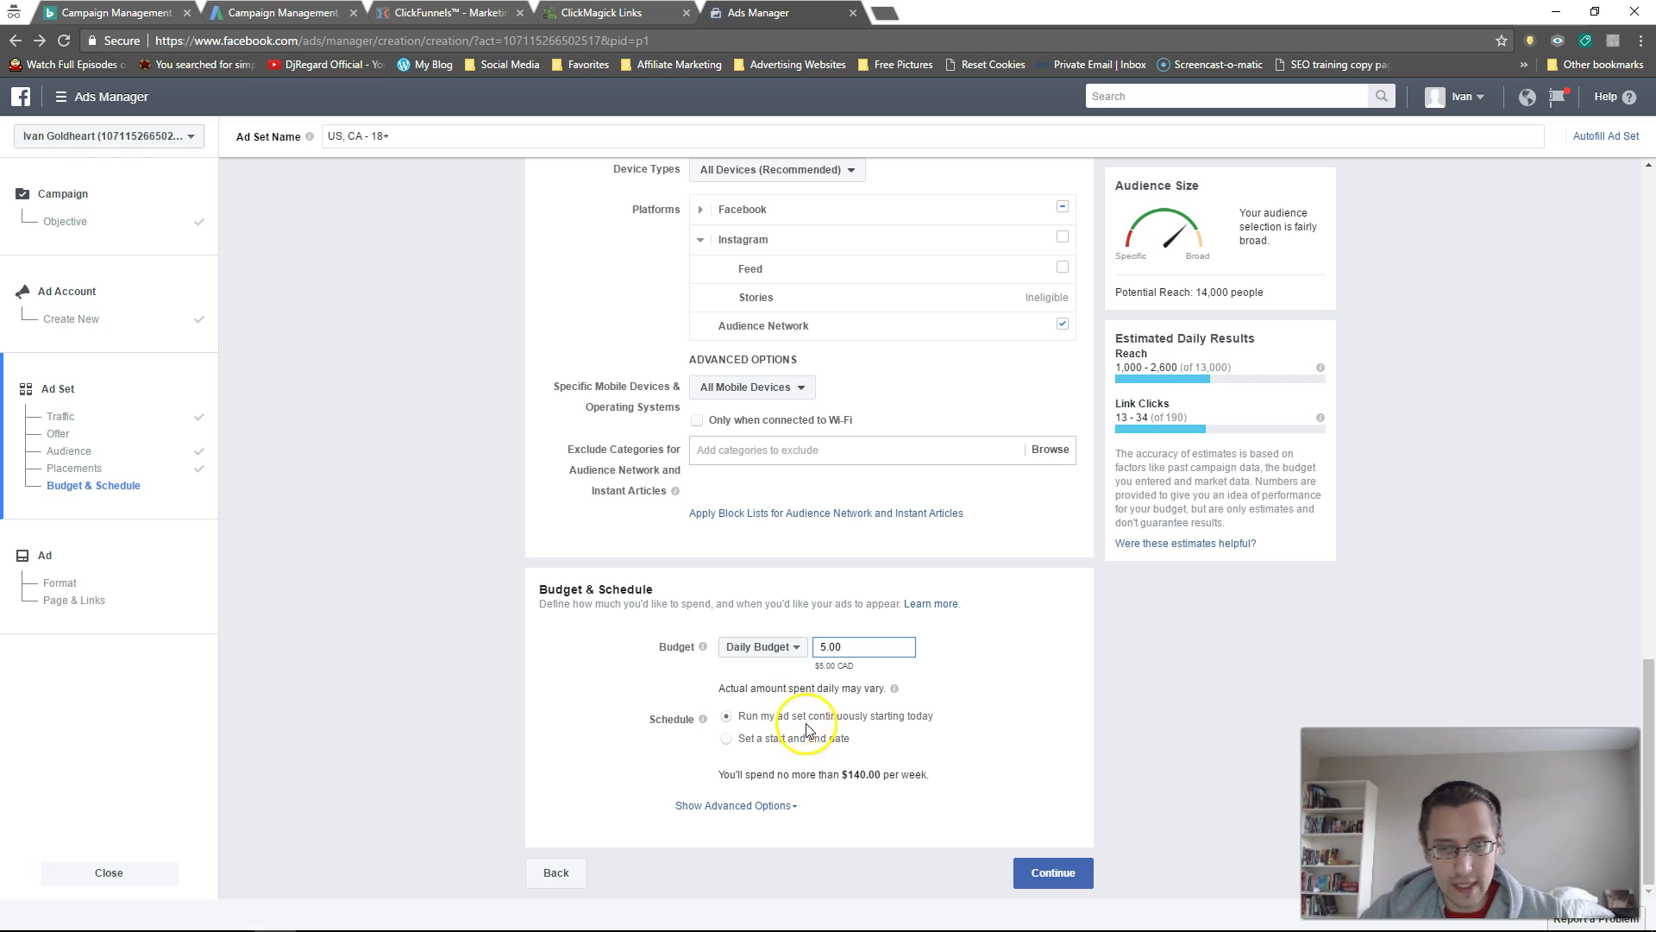
left_click(853, 779)
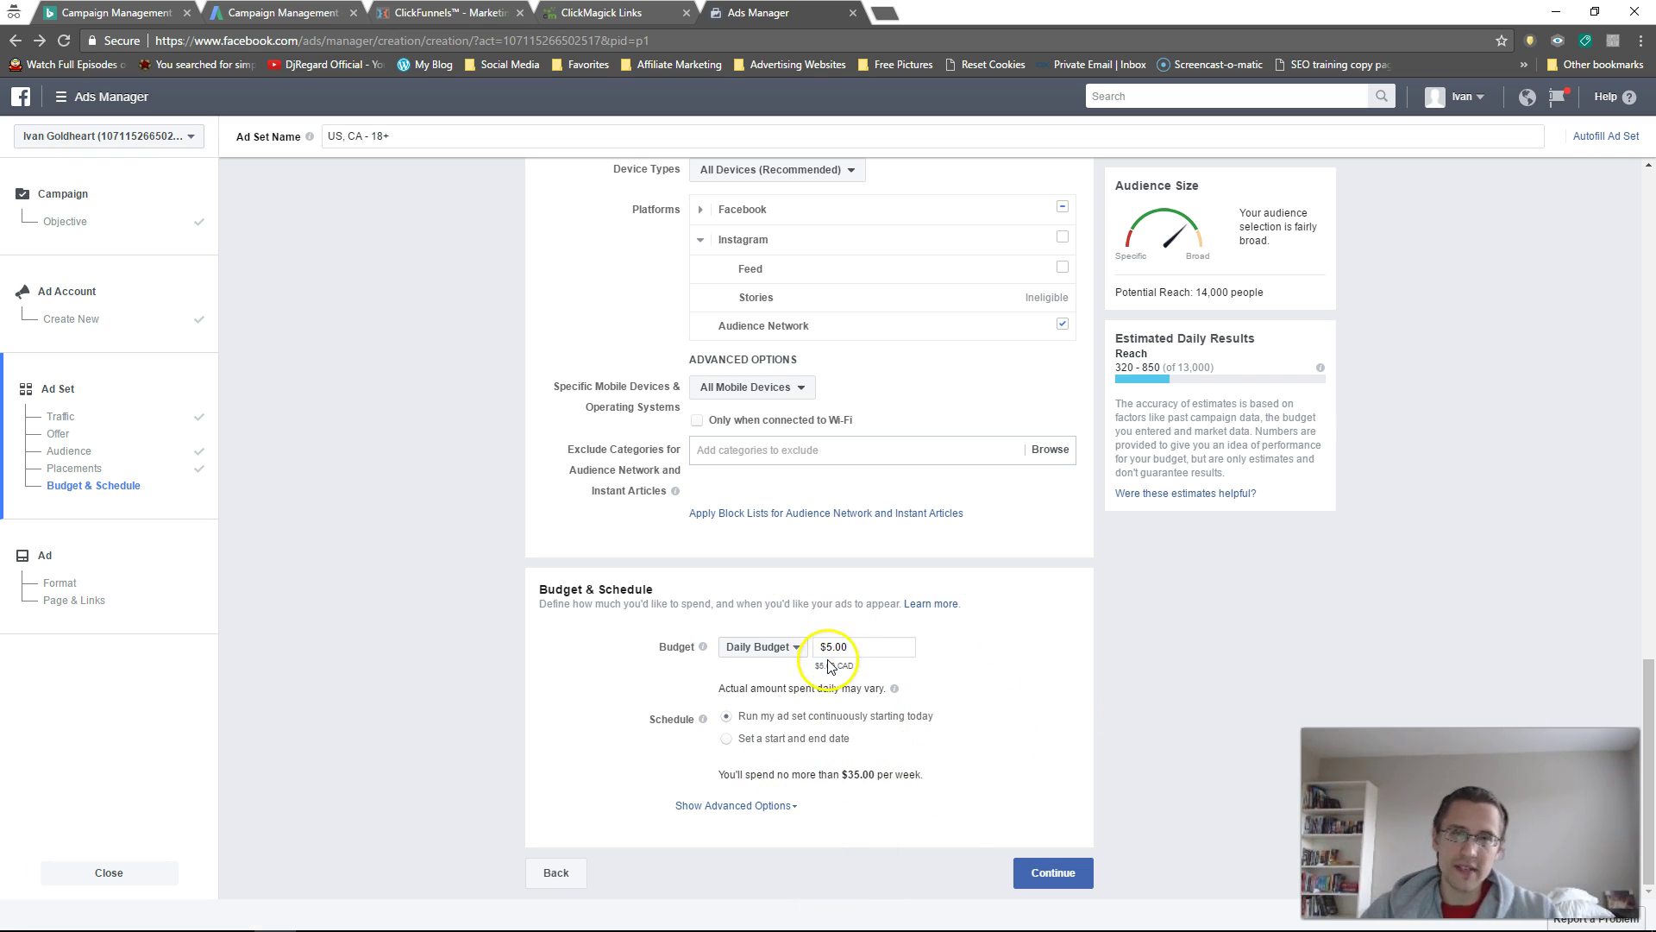
Show advanced options, keeping Link Clicks optimization and automatic bidding
left_click(798, 807)
scroll(480, 706, "down", 3)
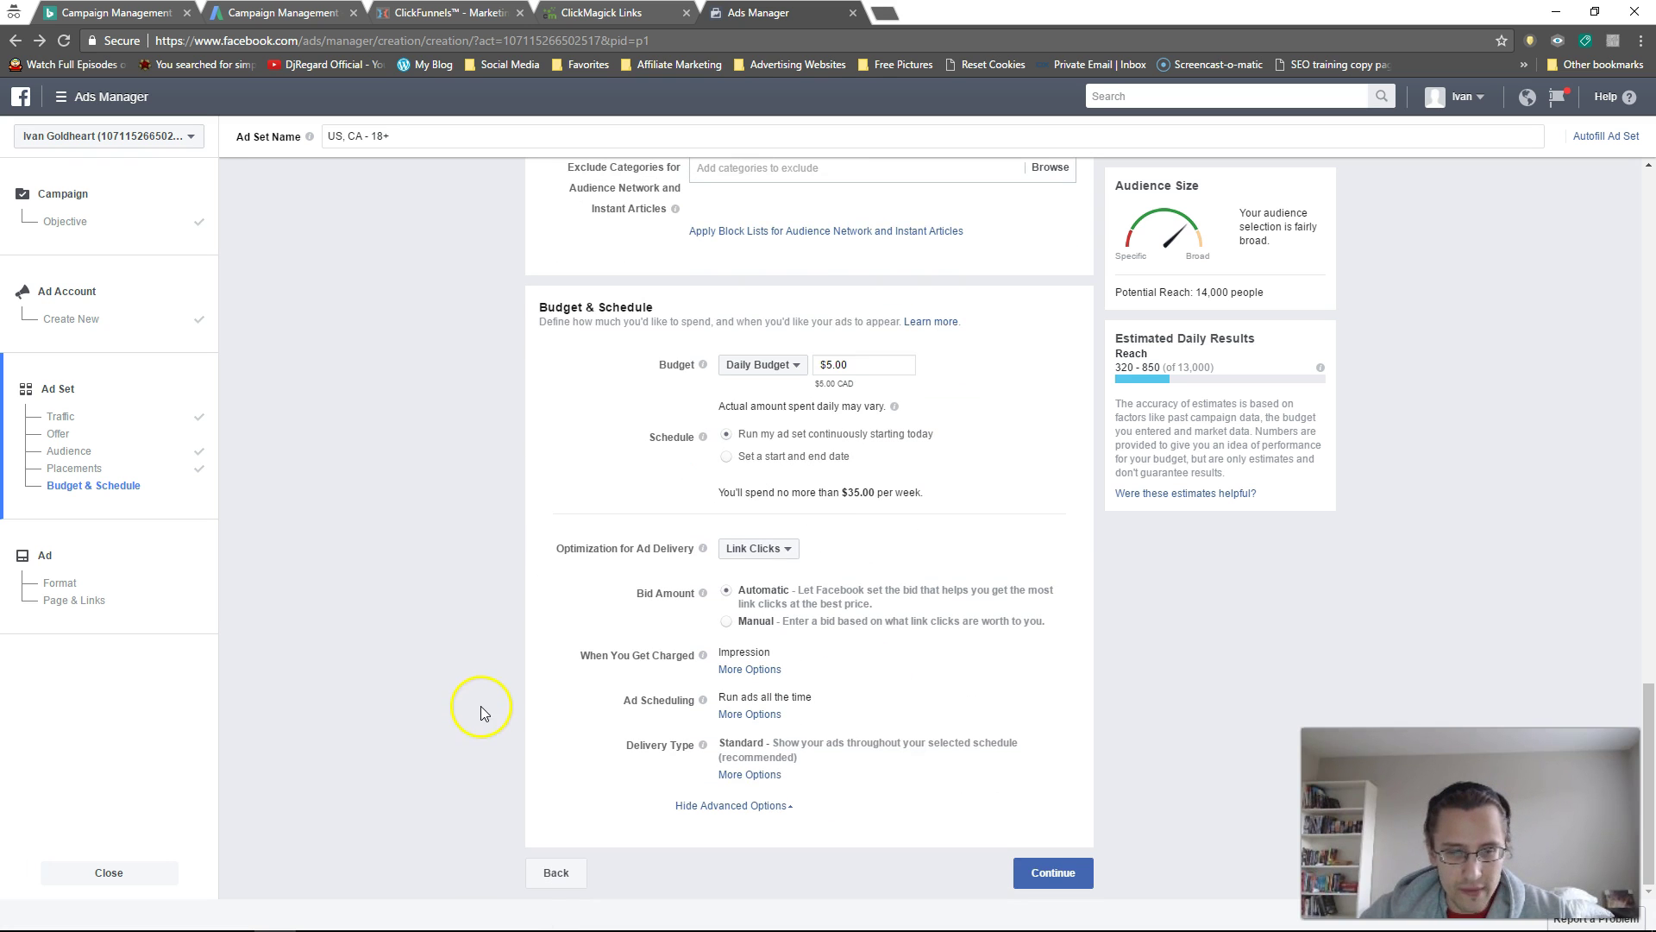
left_click(812, 590)
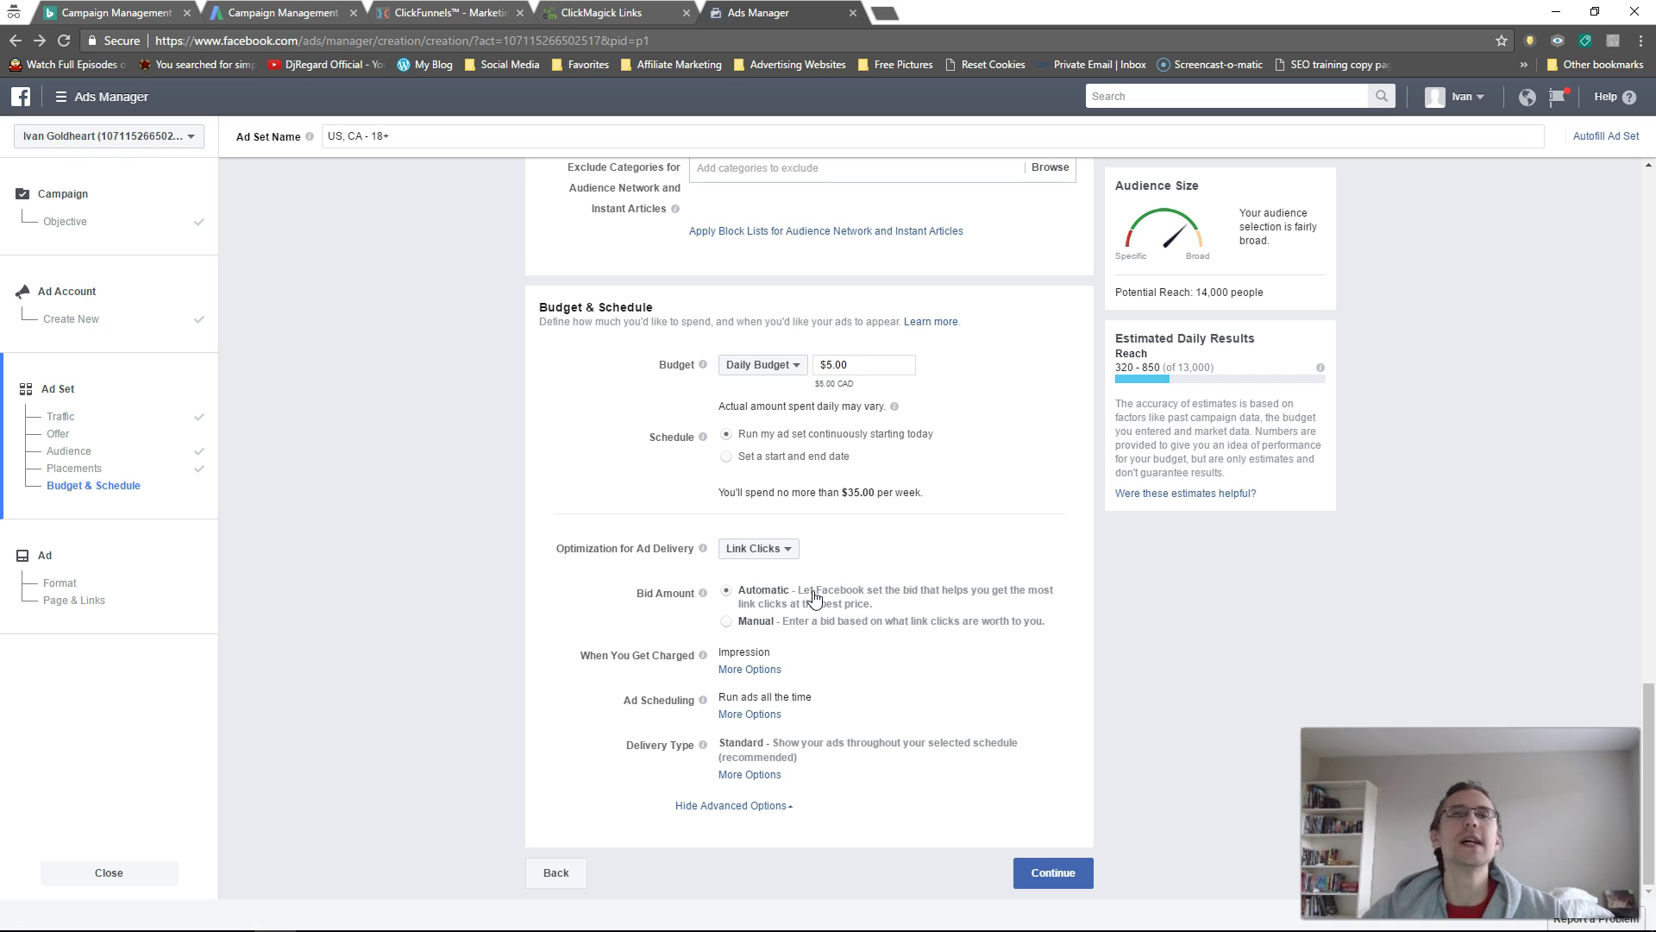
left_click(809, 602)
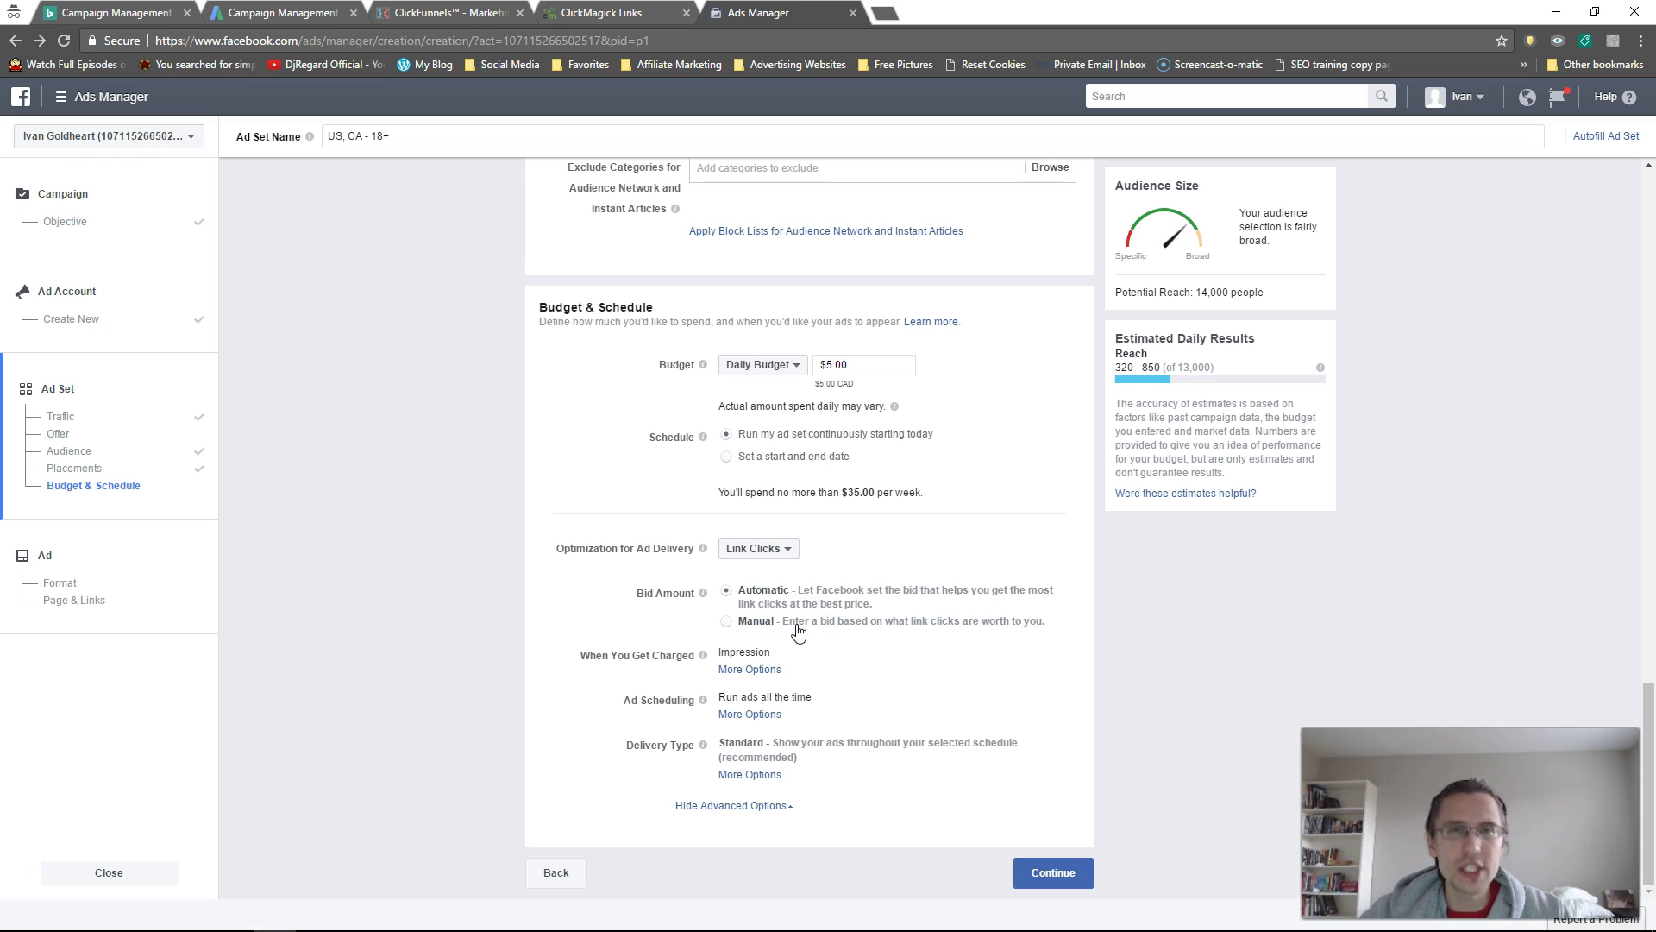
left_click(787, 628)
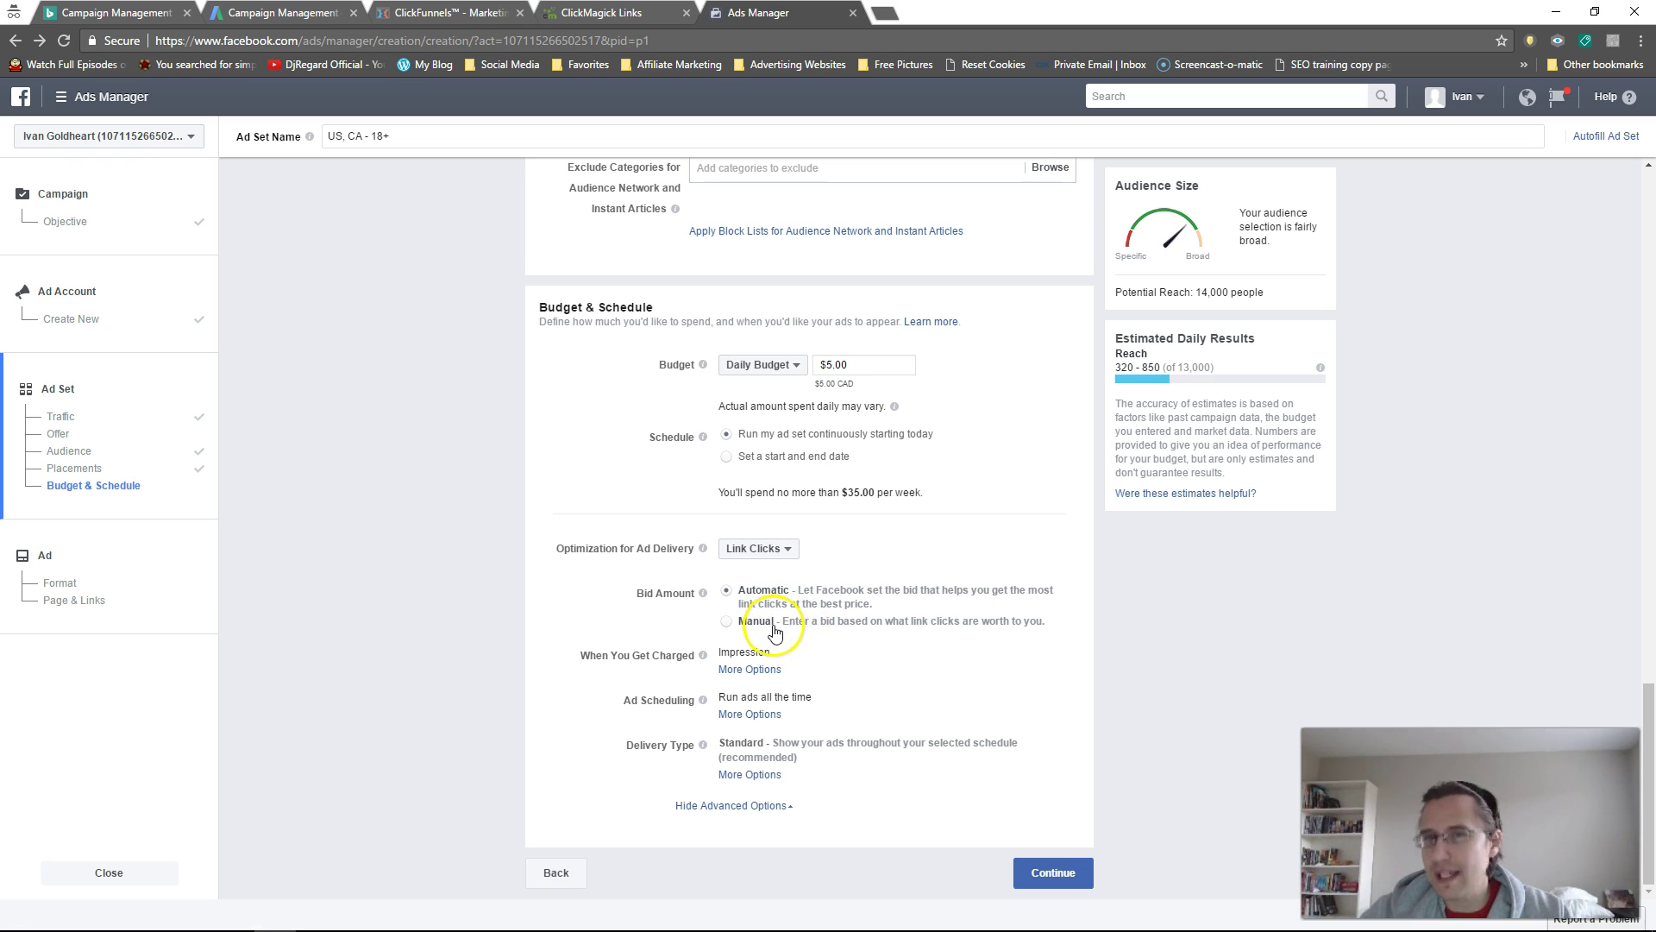
left_click(765, 550)
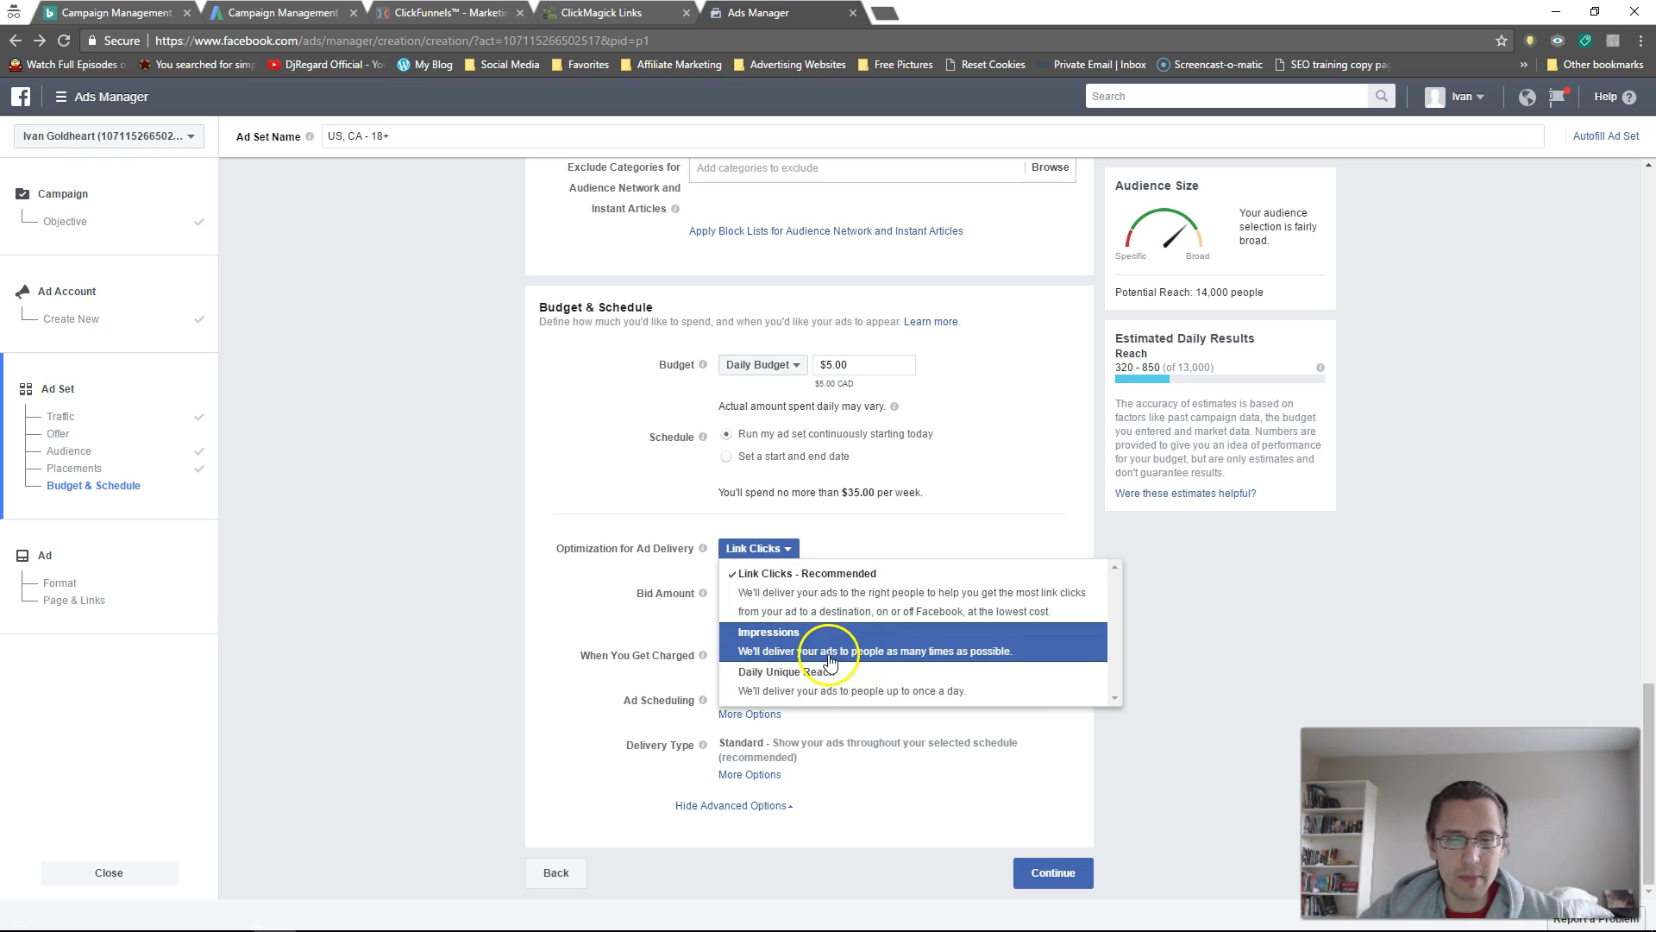
left_click(462, 534)
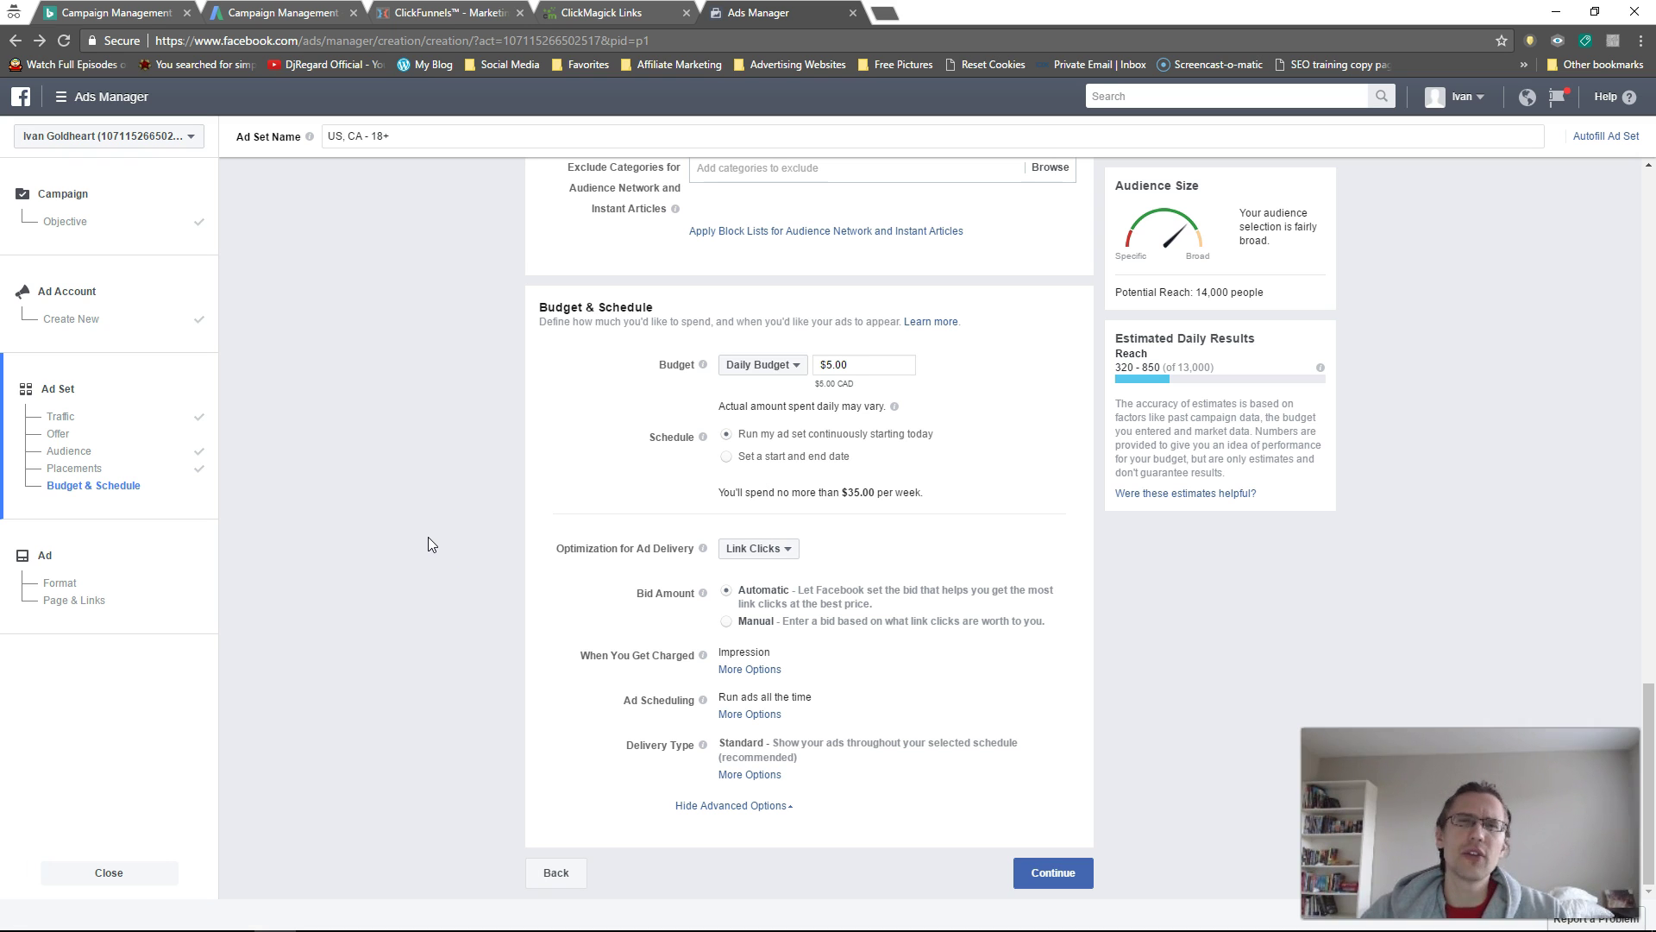
left_click(417, 590)
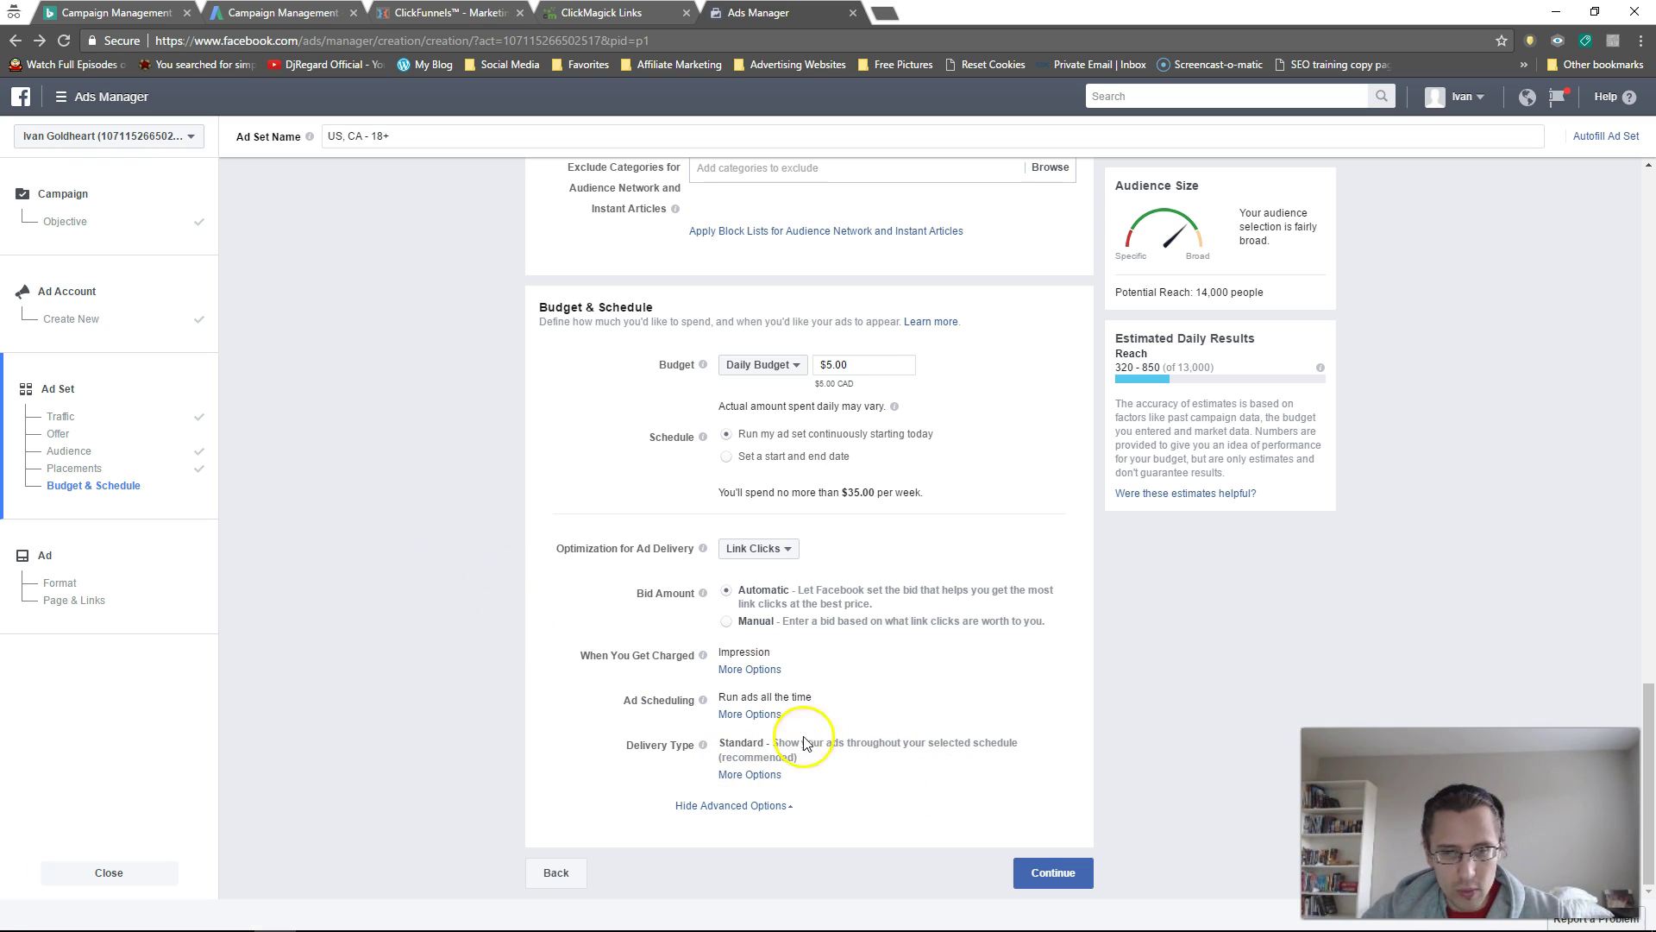
Compare Standard and Accelerated delivery types, leaving Standard selected
left_click(754, 775)
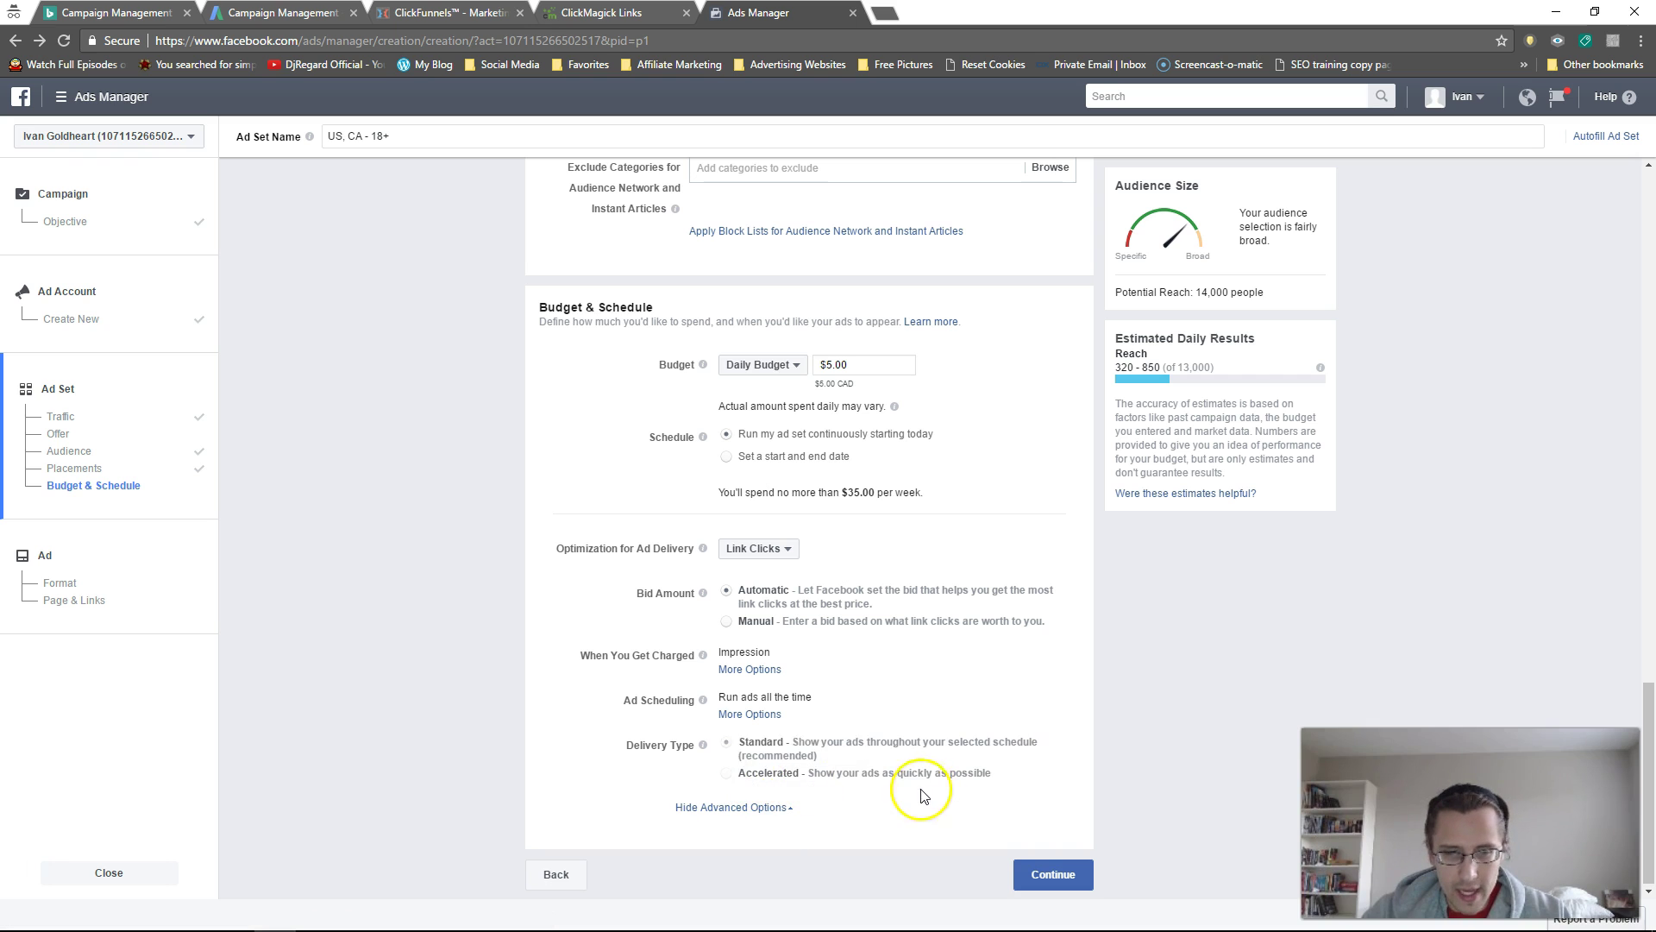
mouse_move(723, 781)
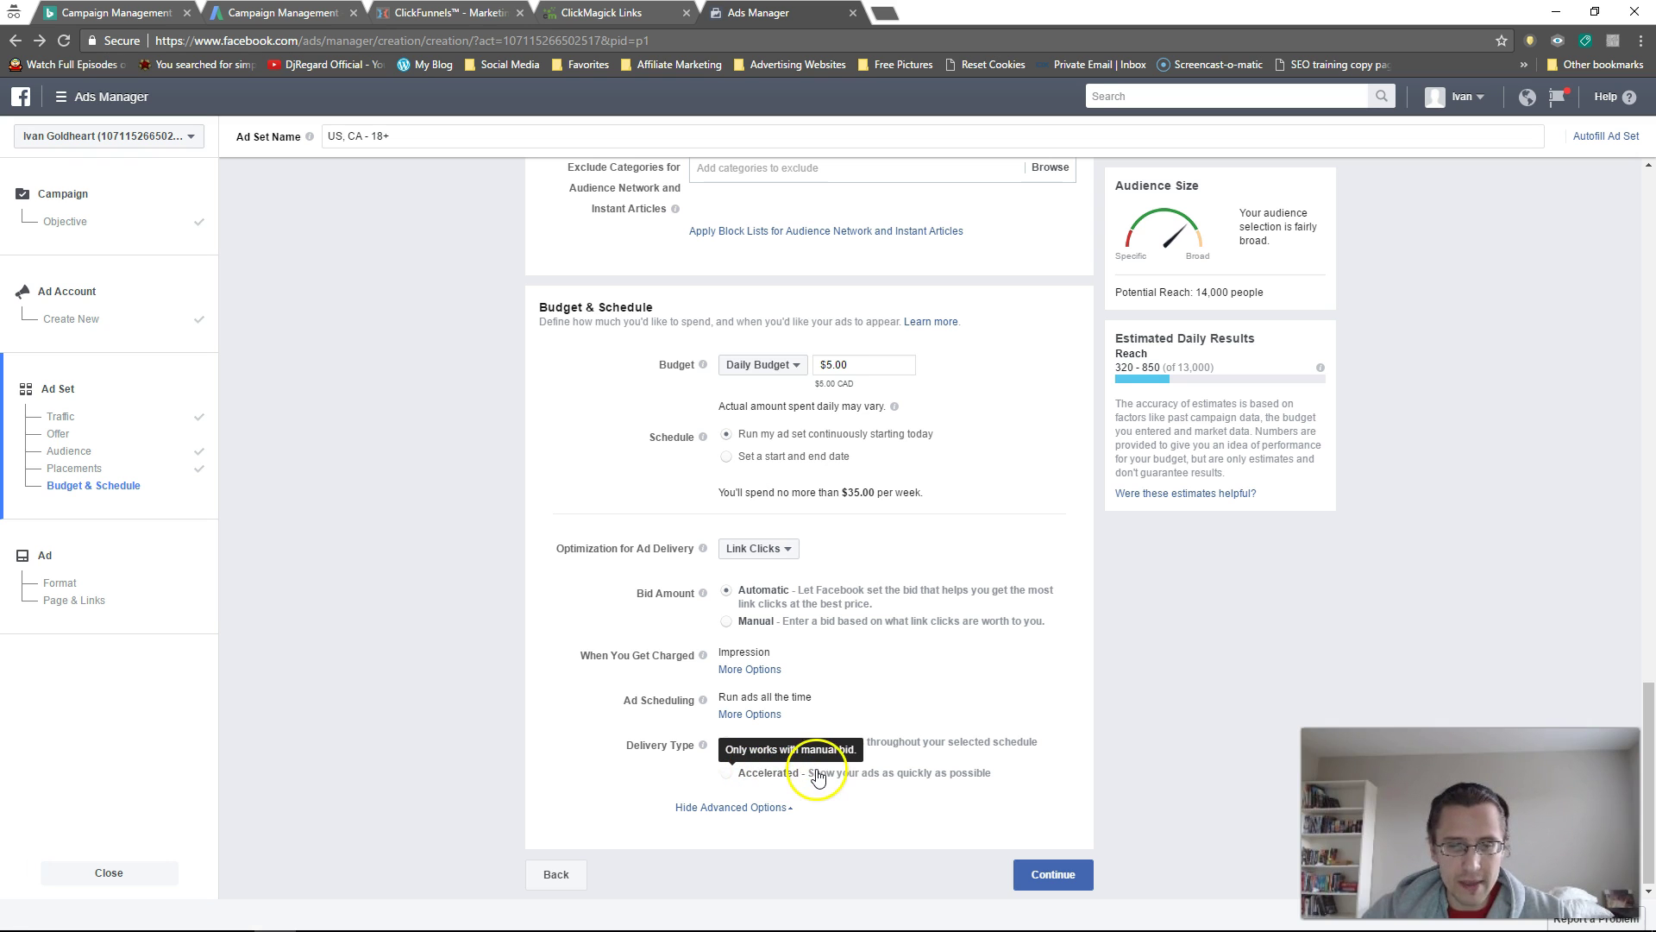
left_click_drag(812, 774, 958, 791)
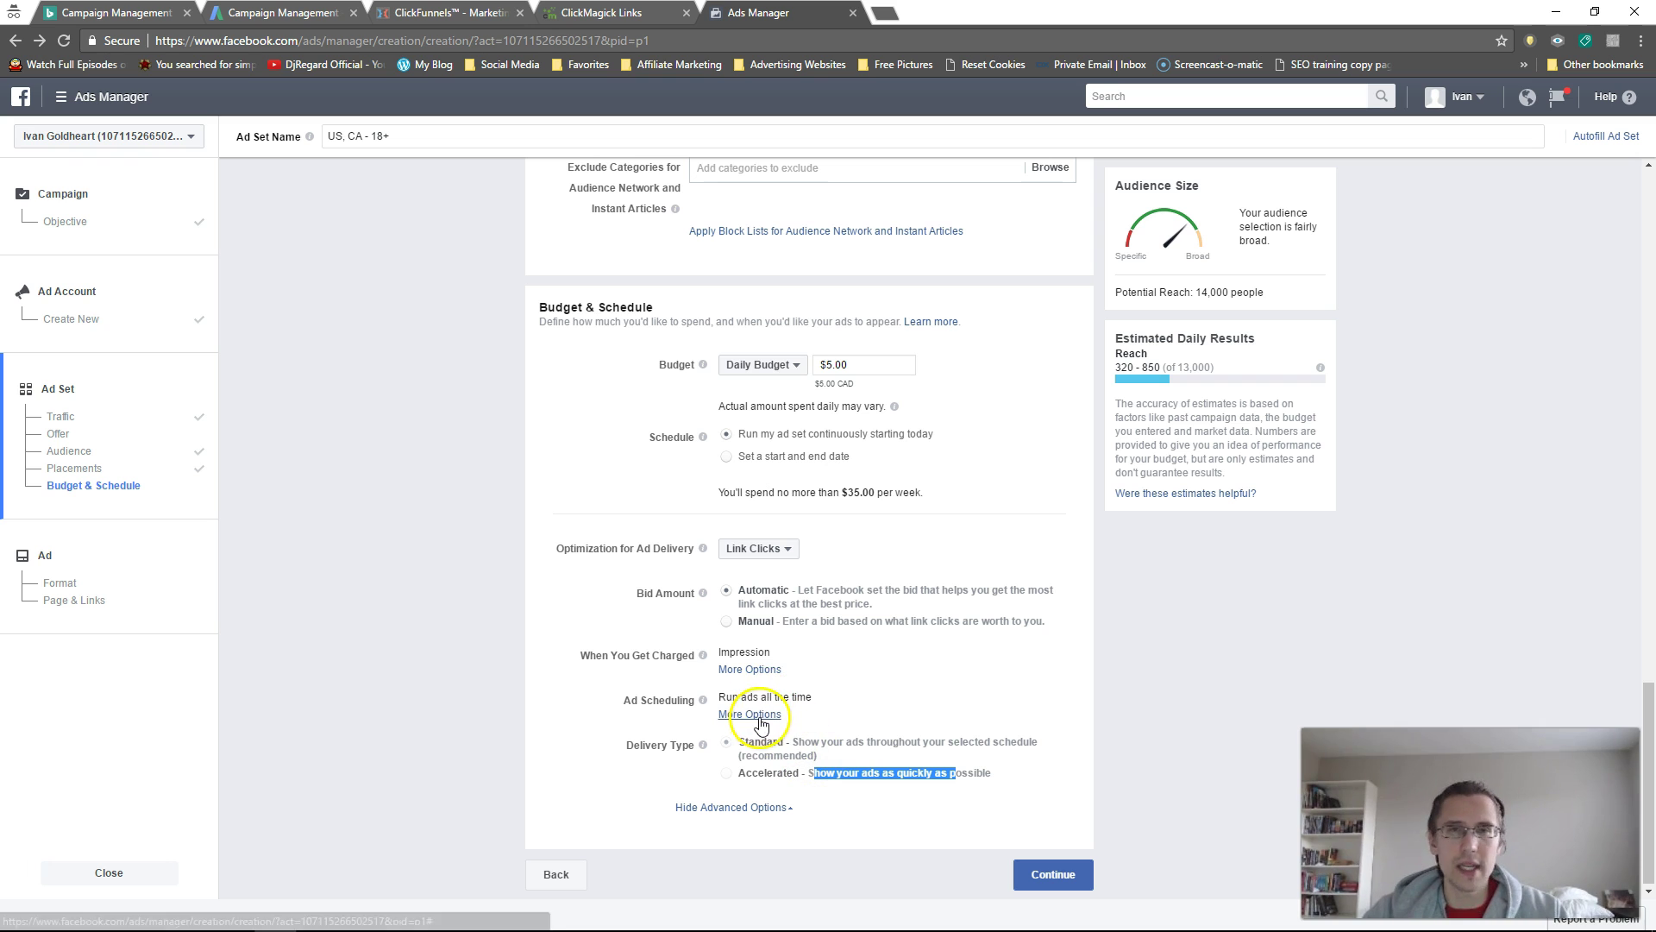
left_click_drag(762, 743, 797, 754)
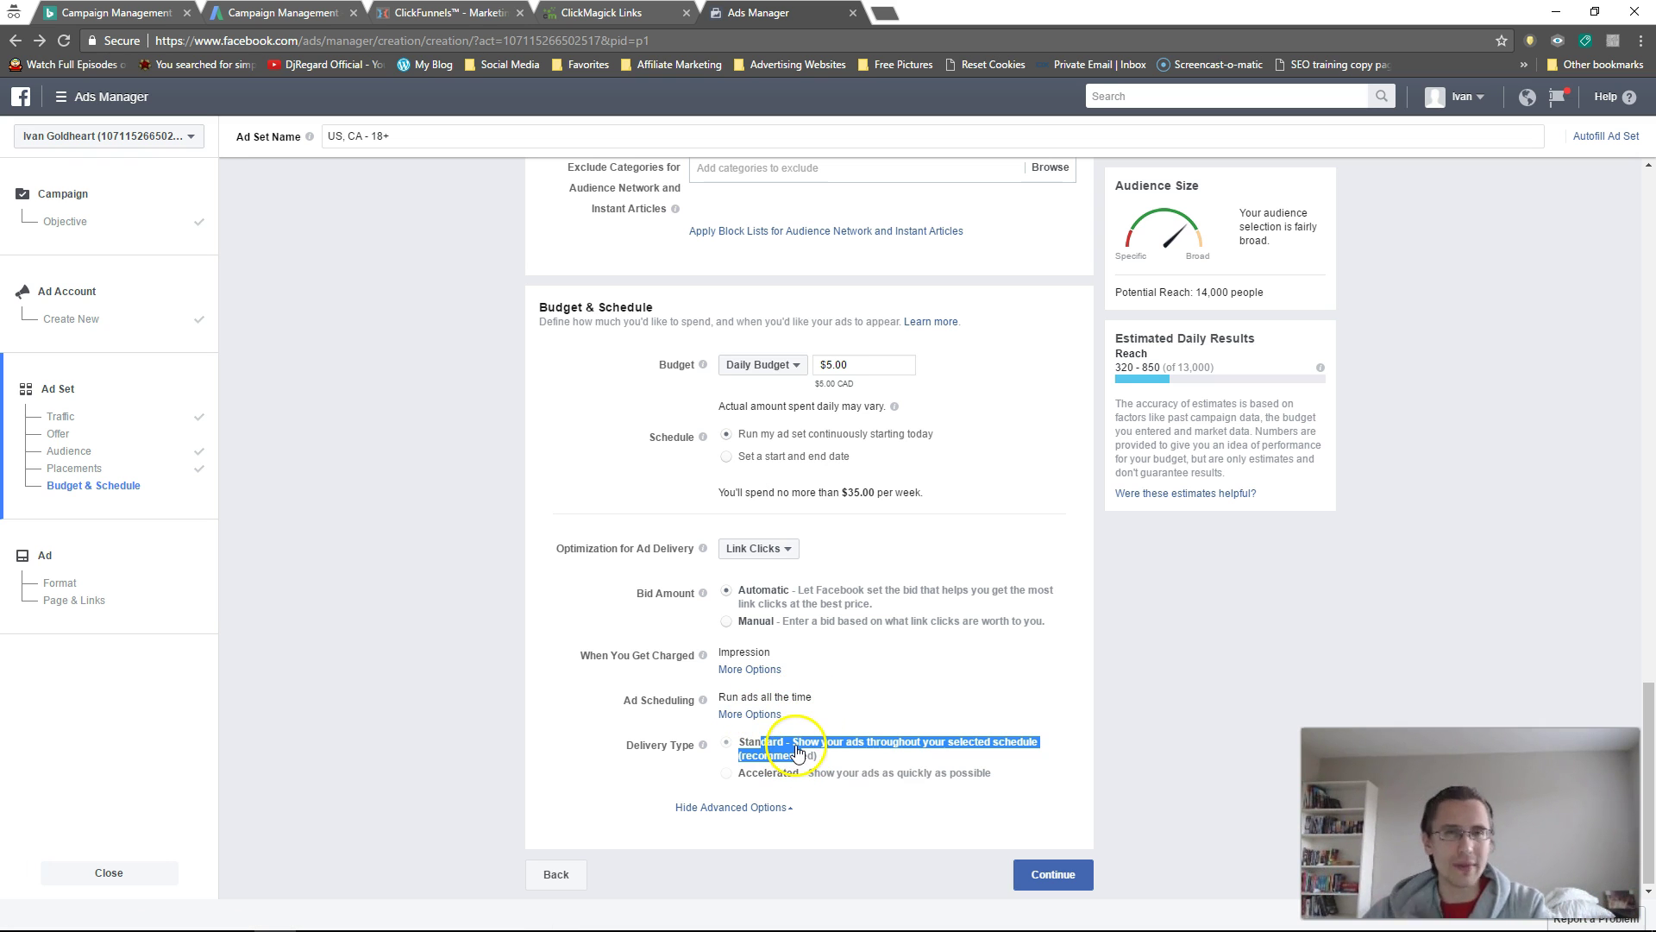
Continue to the ad, compare the format cards, and settle on Single Image
left_click(1051, 874)
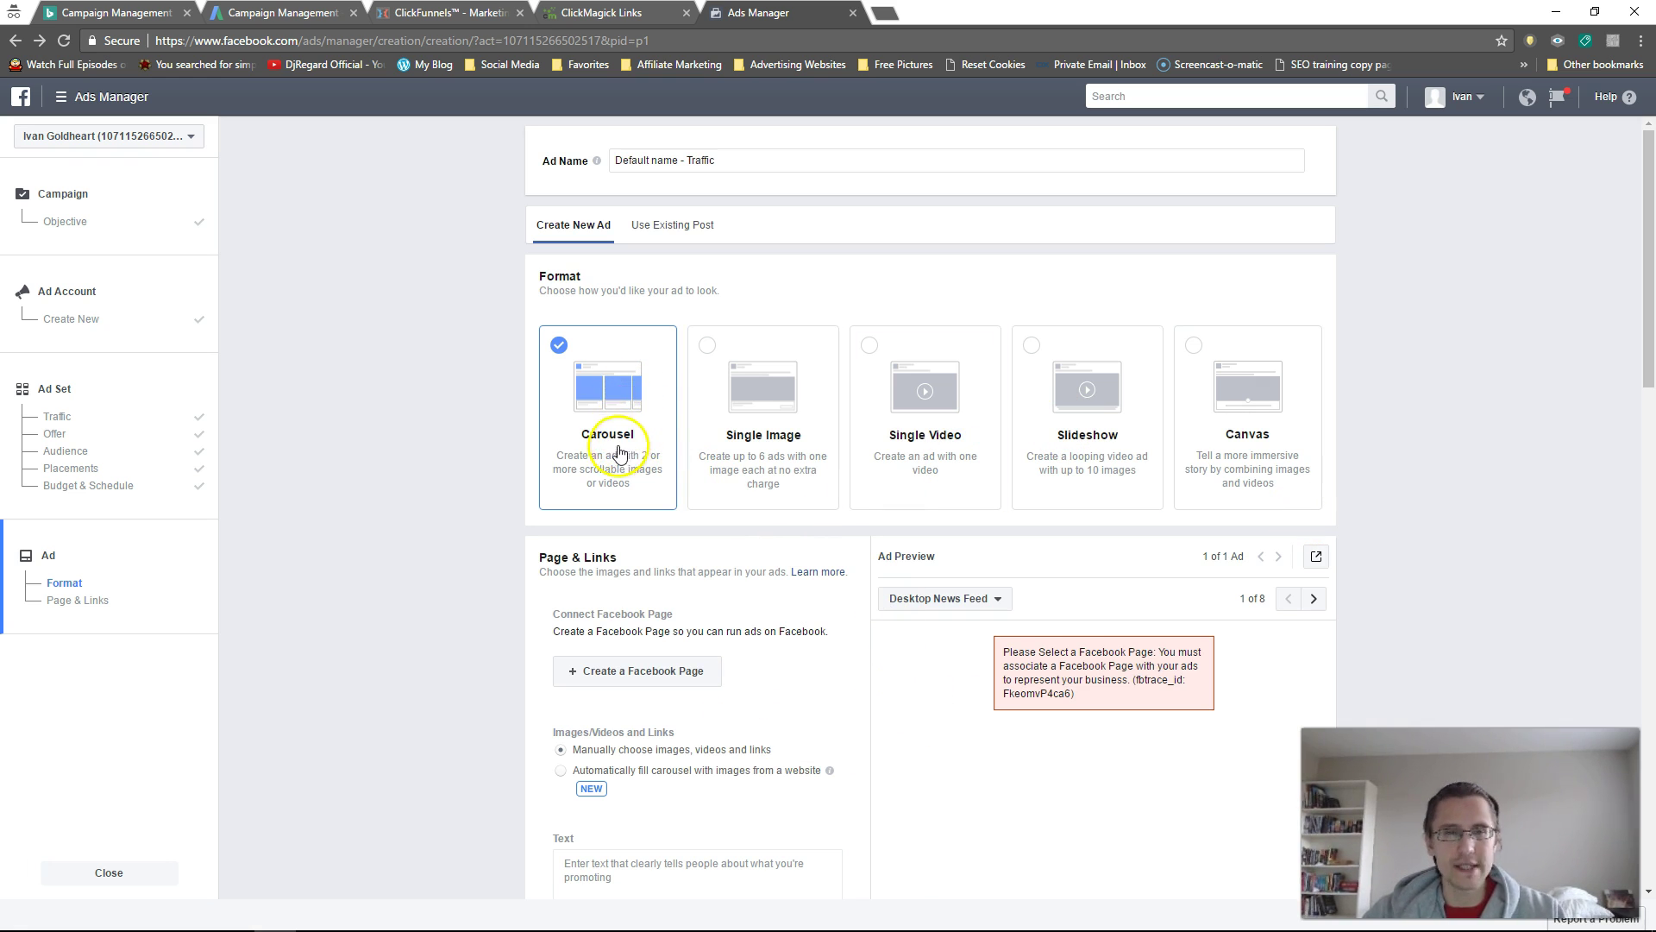
left_click(806, 394)
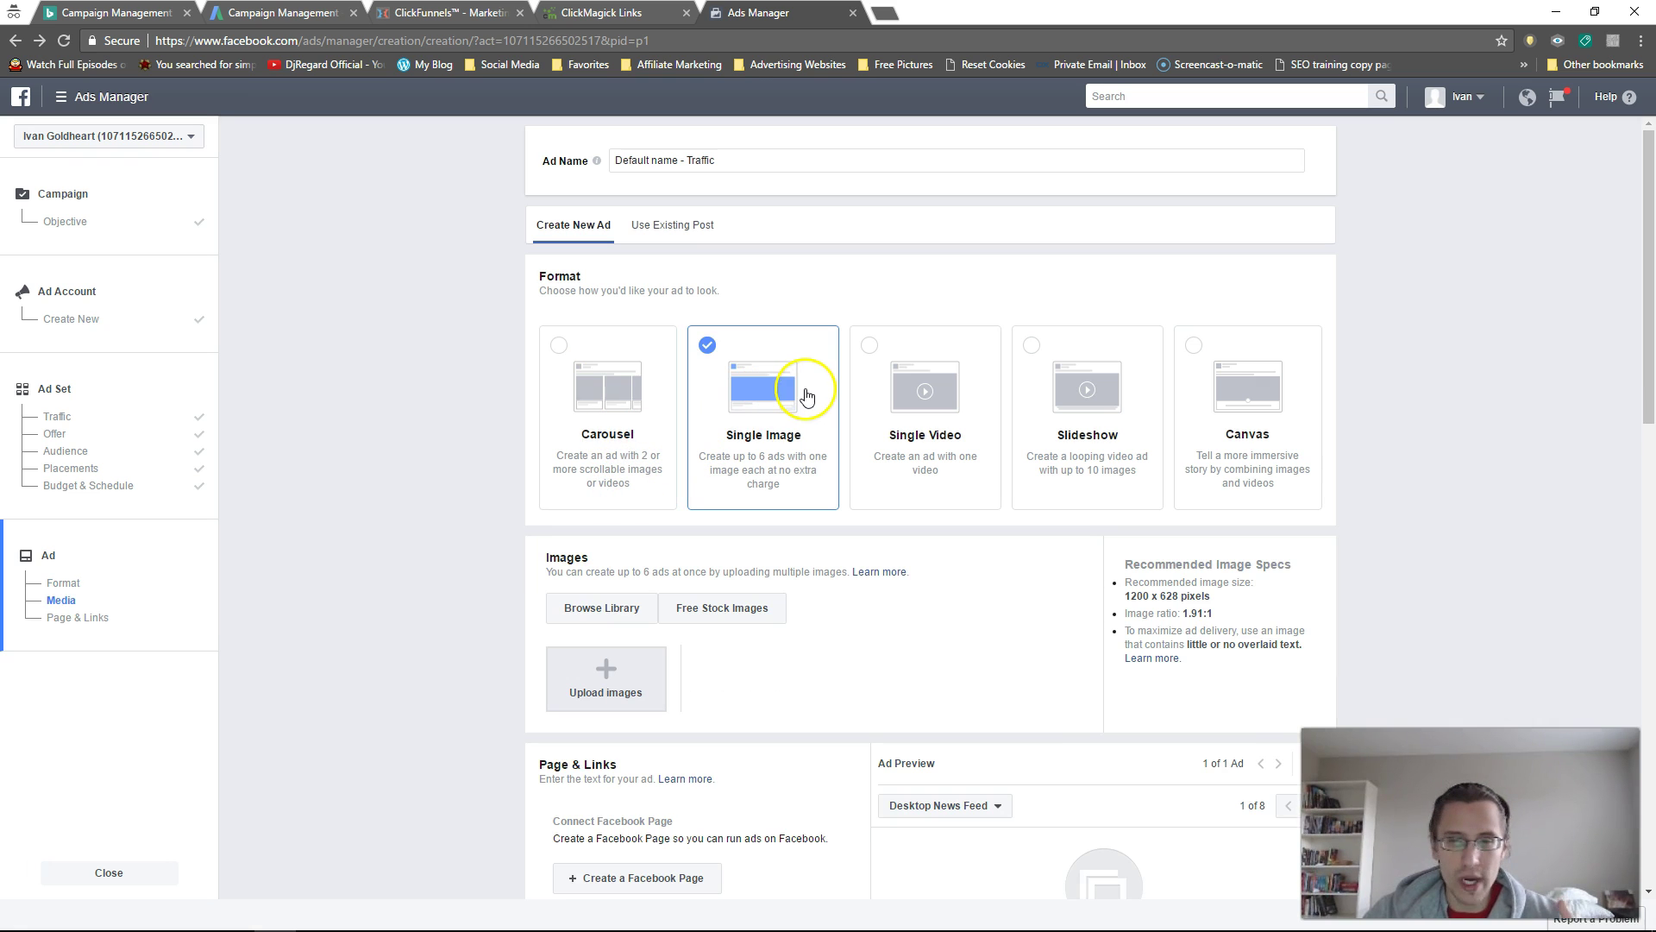
left_click(929, 439)
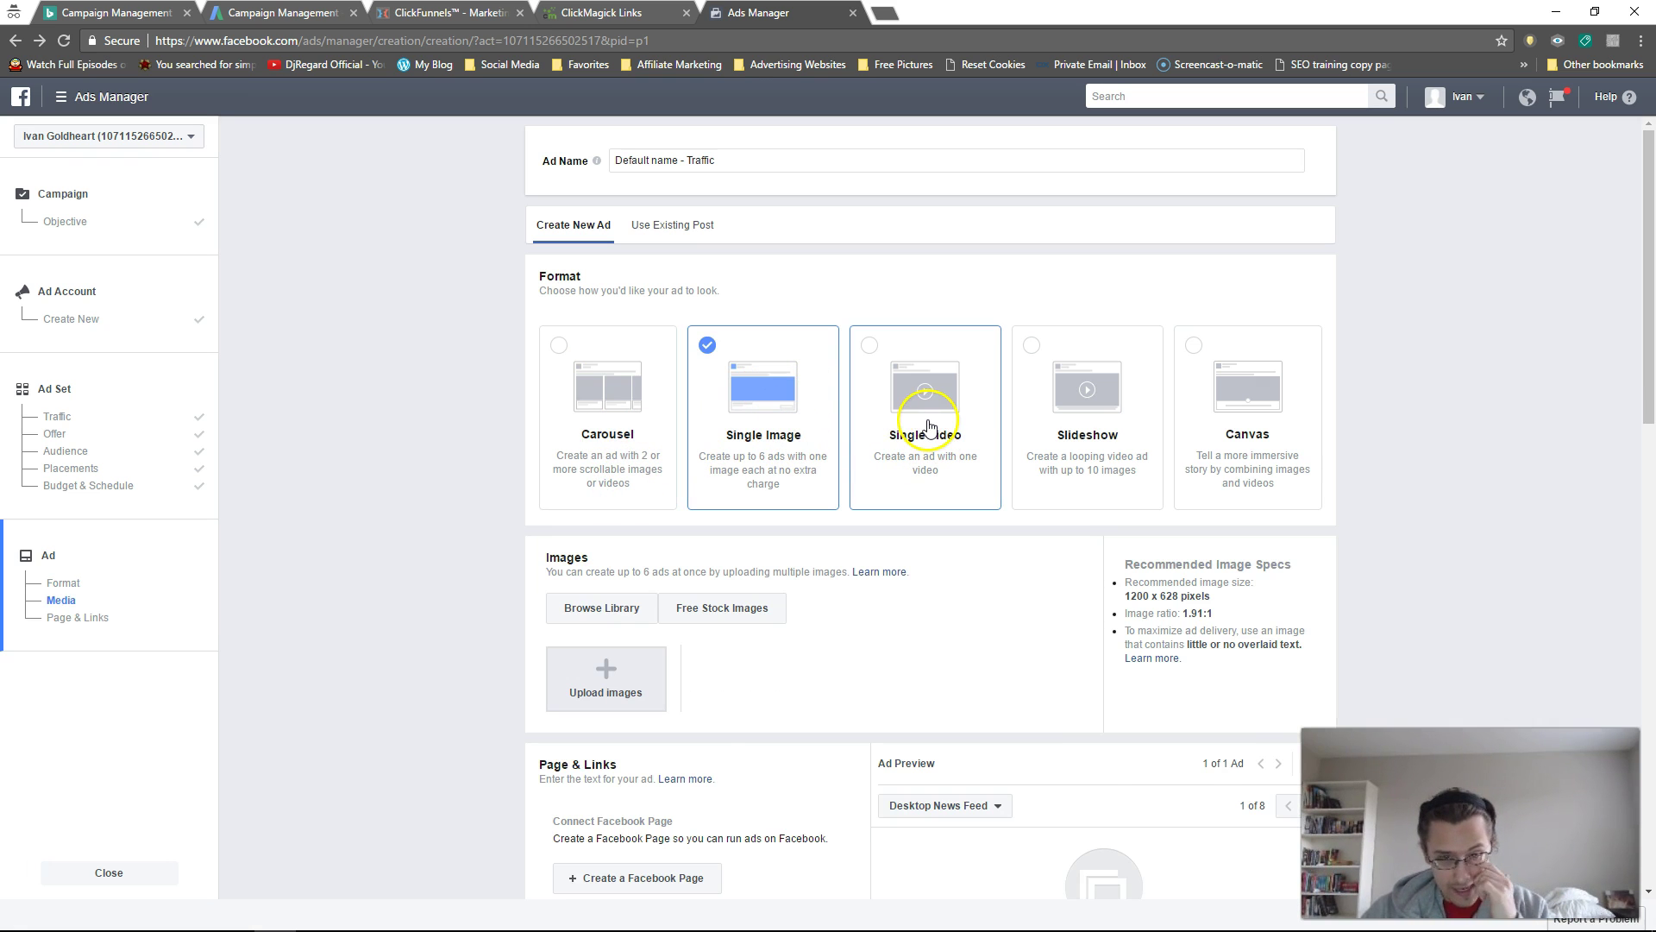
left_click(1086, 423)
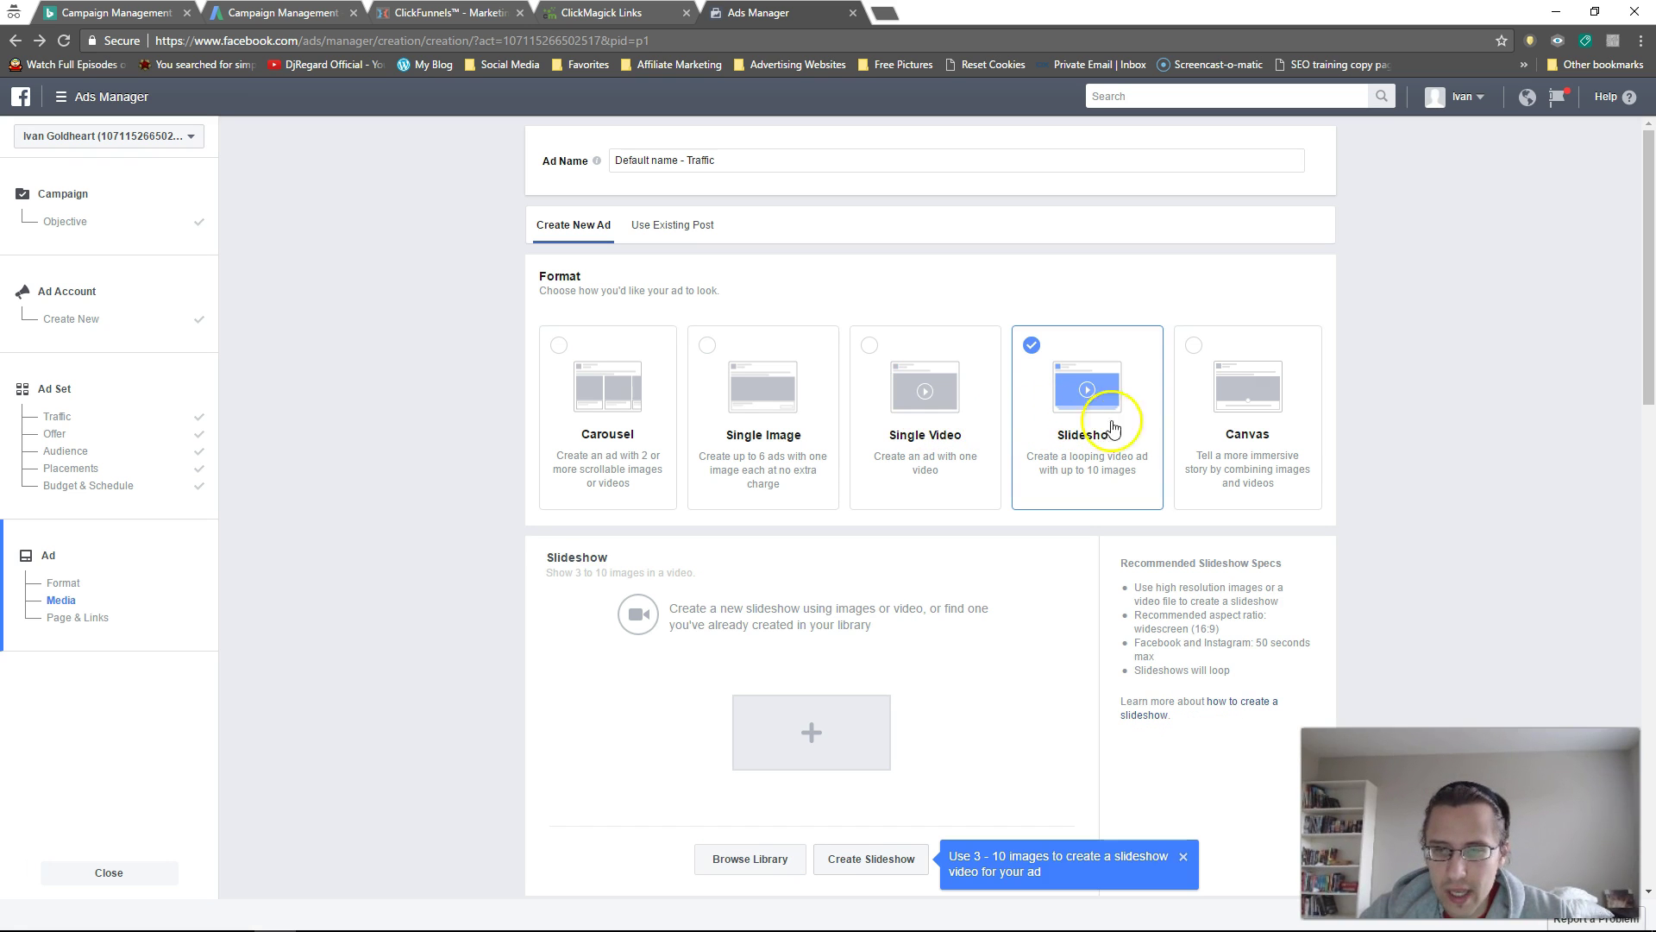
left_click(1250, 442)
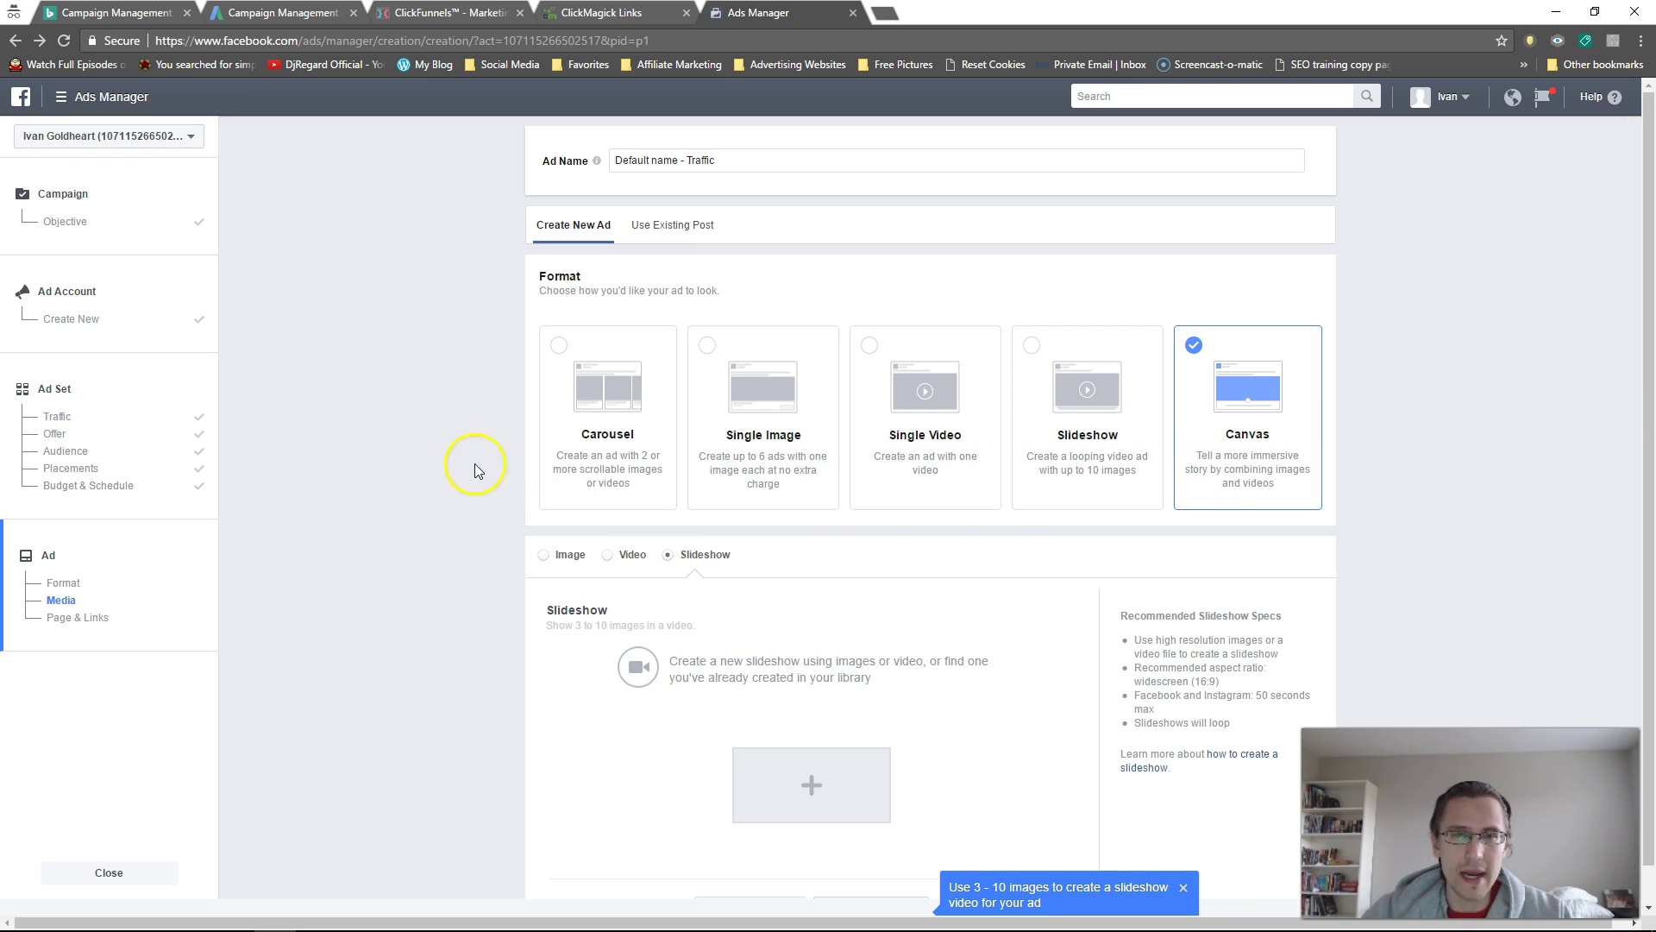
left_click(627, 414)
left_click(754, 367)
scroll(450, 550, "down", 3)
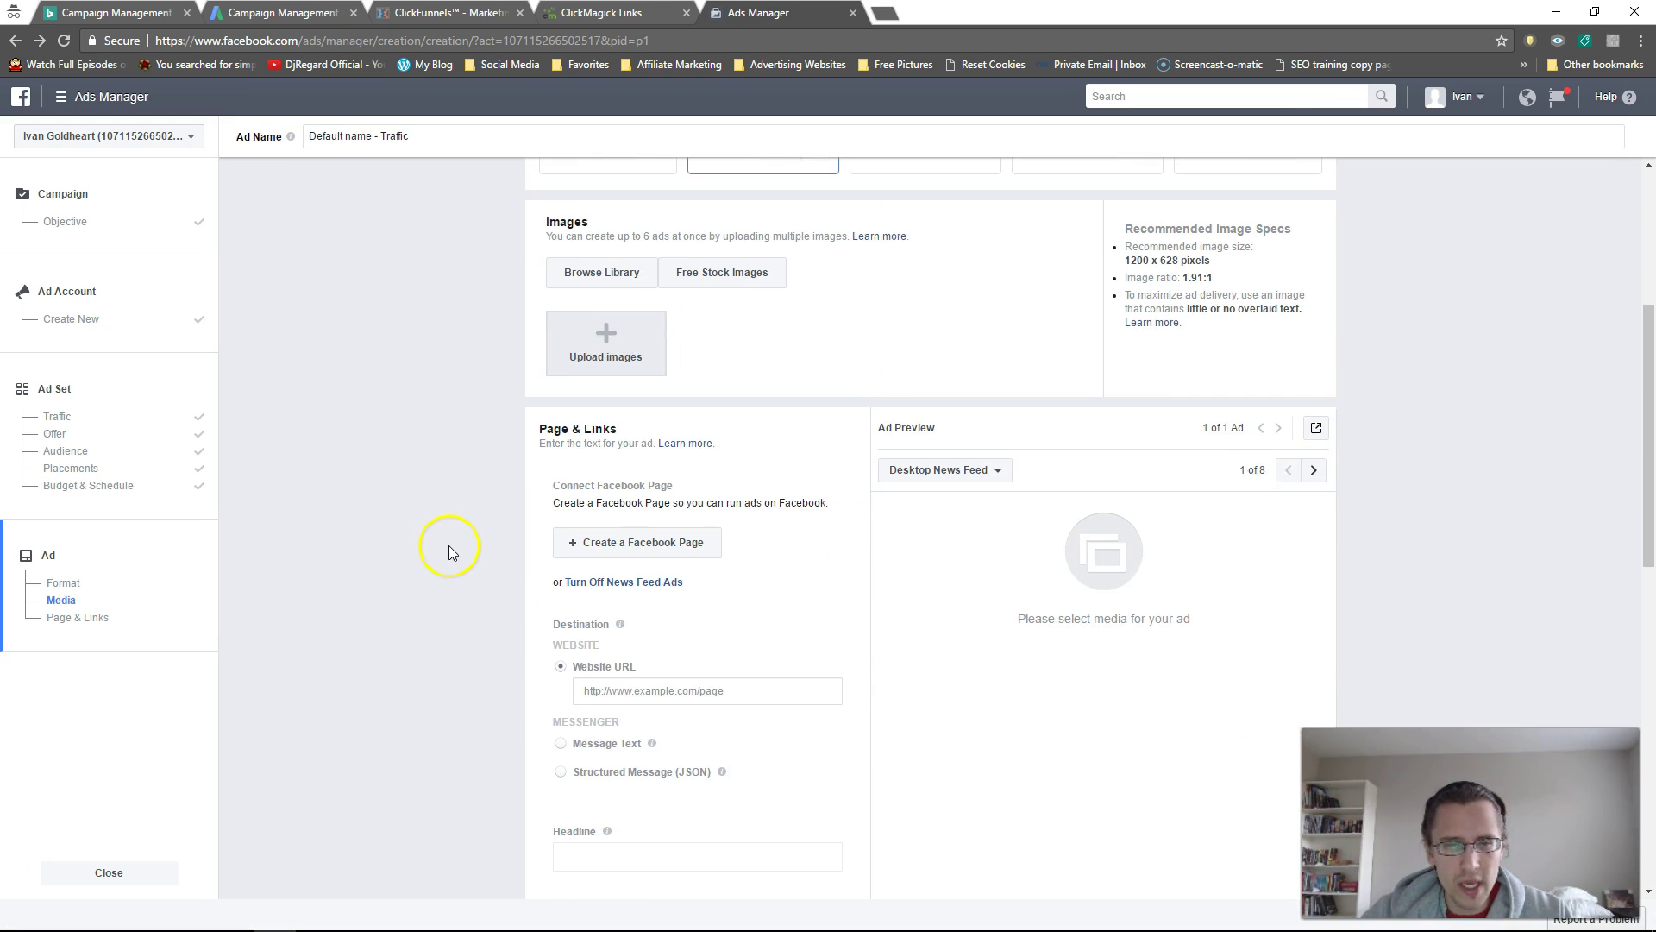
scroll(448, 536, "up", 4)
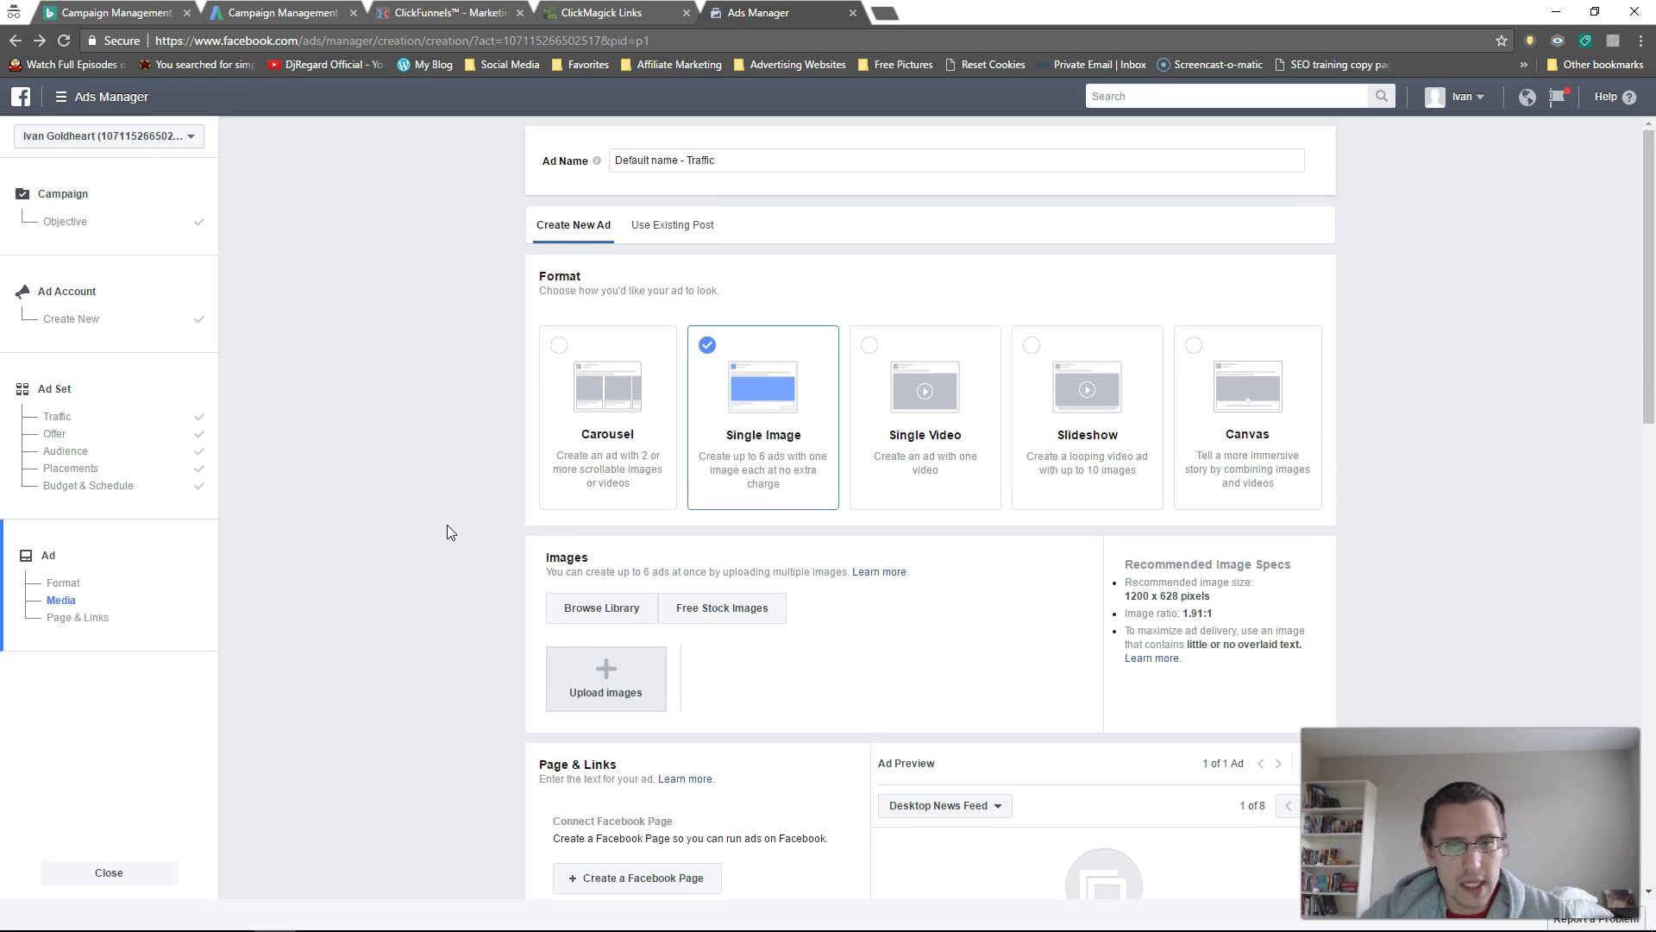
scroll(435, 523, "down", 1)
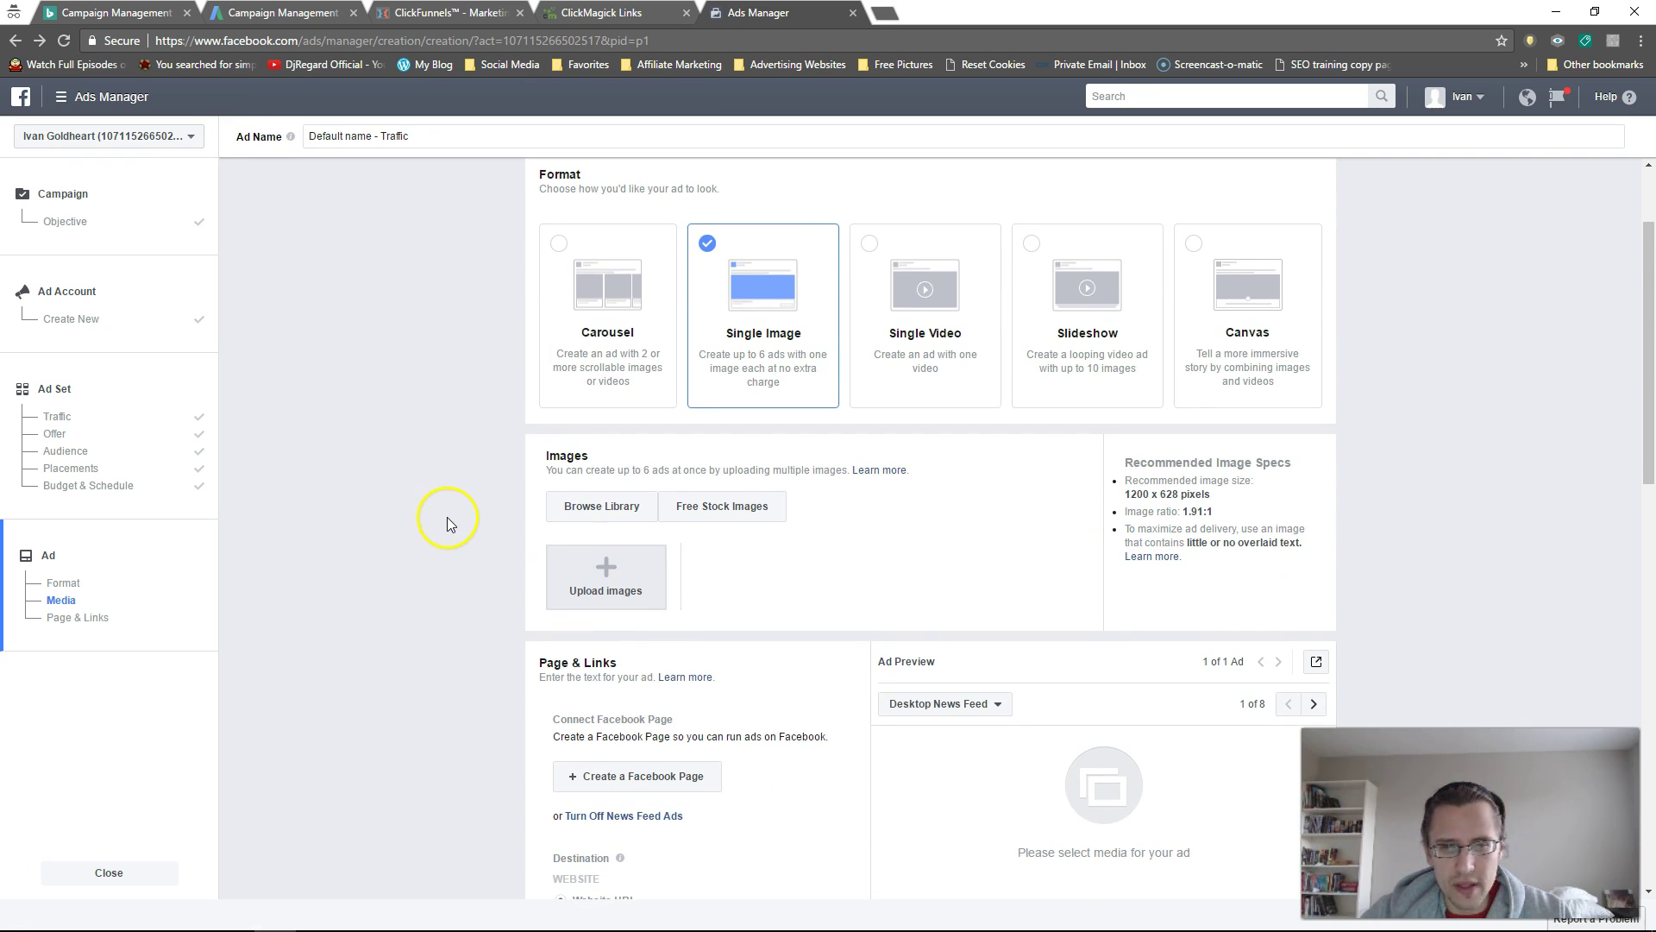
Add a 'happy' free stock photo as the ad image, keeping the full image crop
left_click(718, 509)
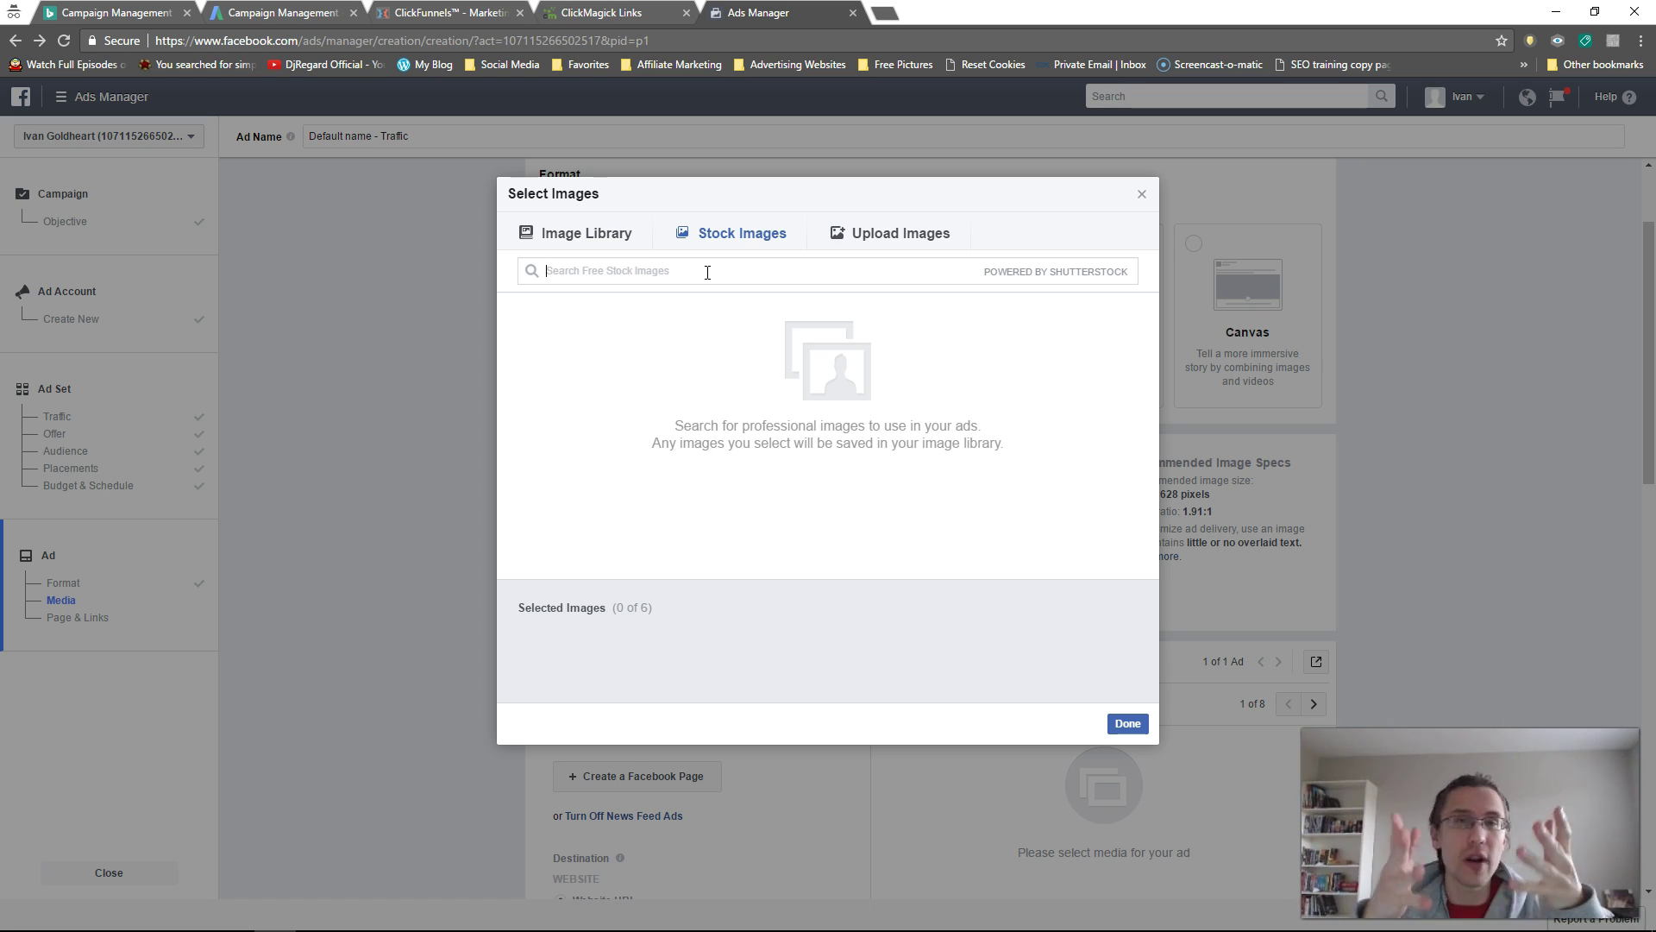
type("happy")
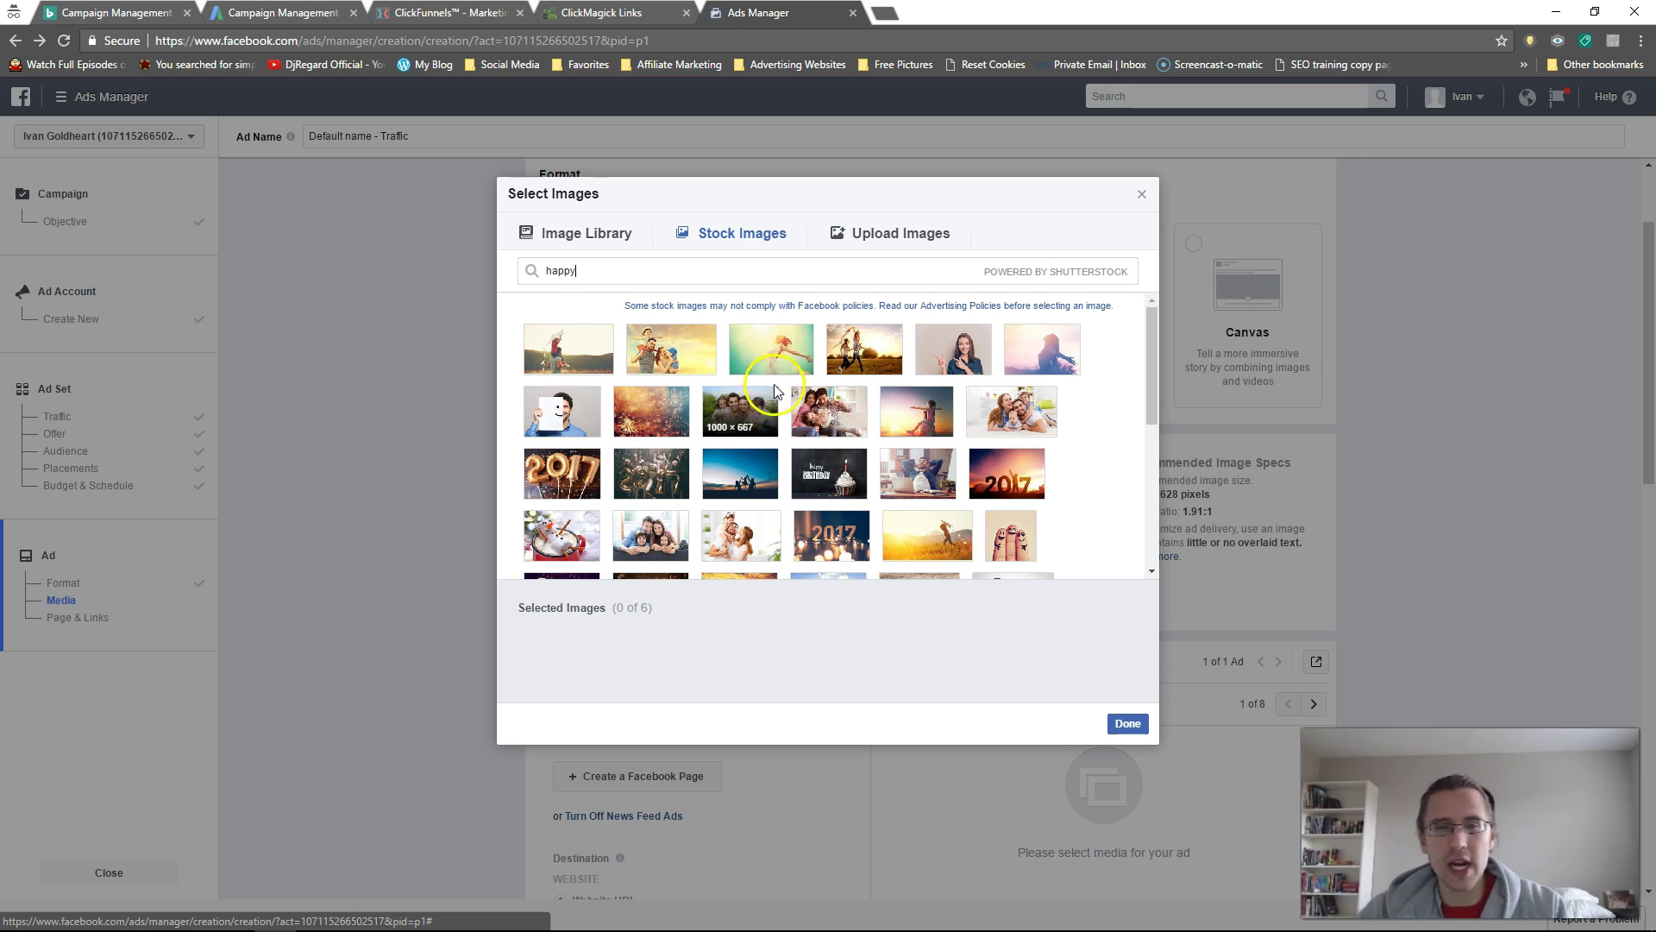
left_click(1137, 723)
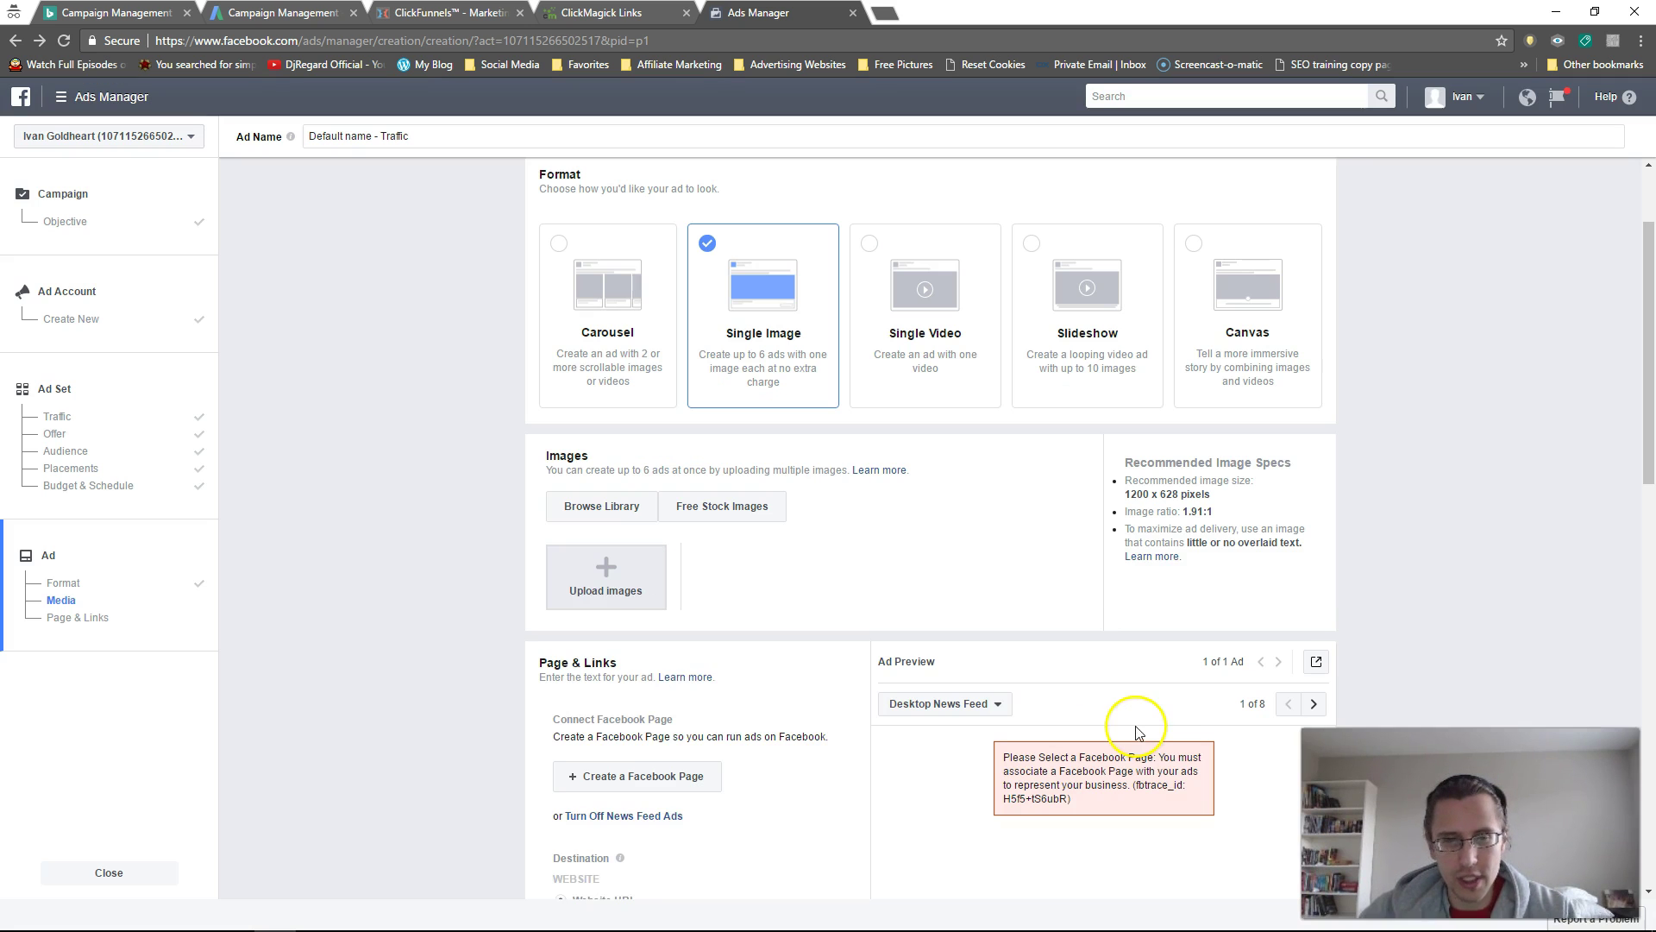
scroll(499, 669, "down", 3)
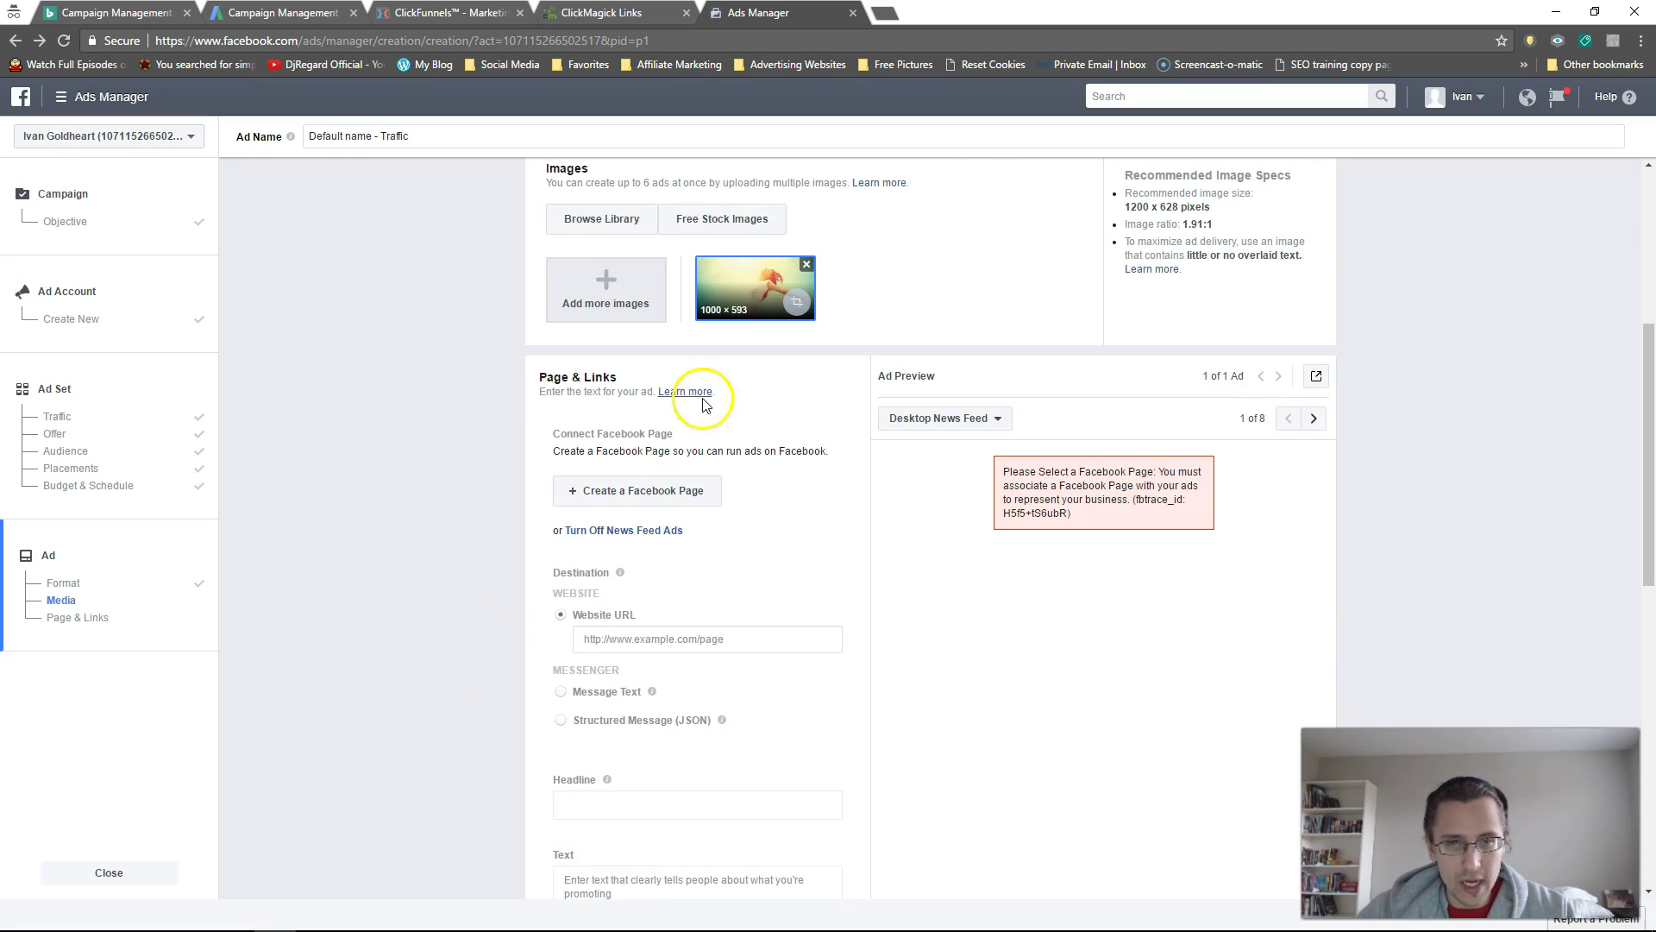
left_click(795, 300)
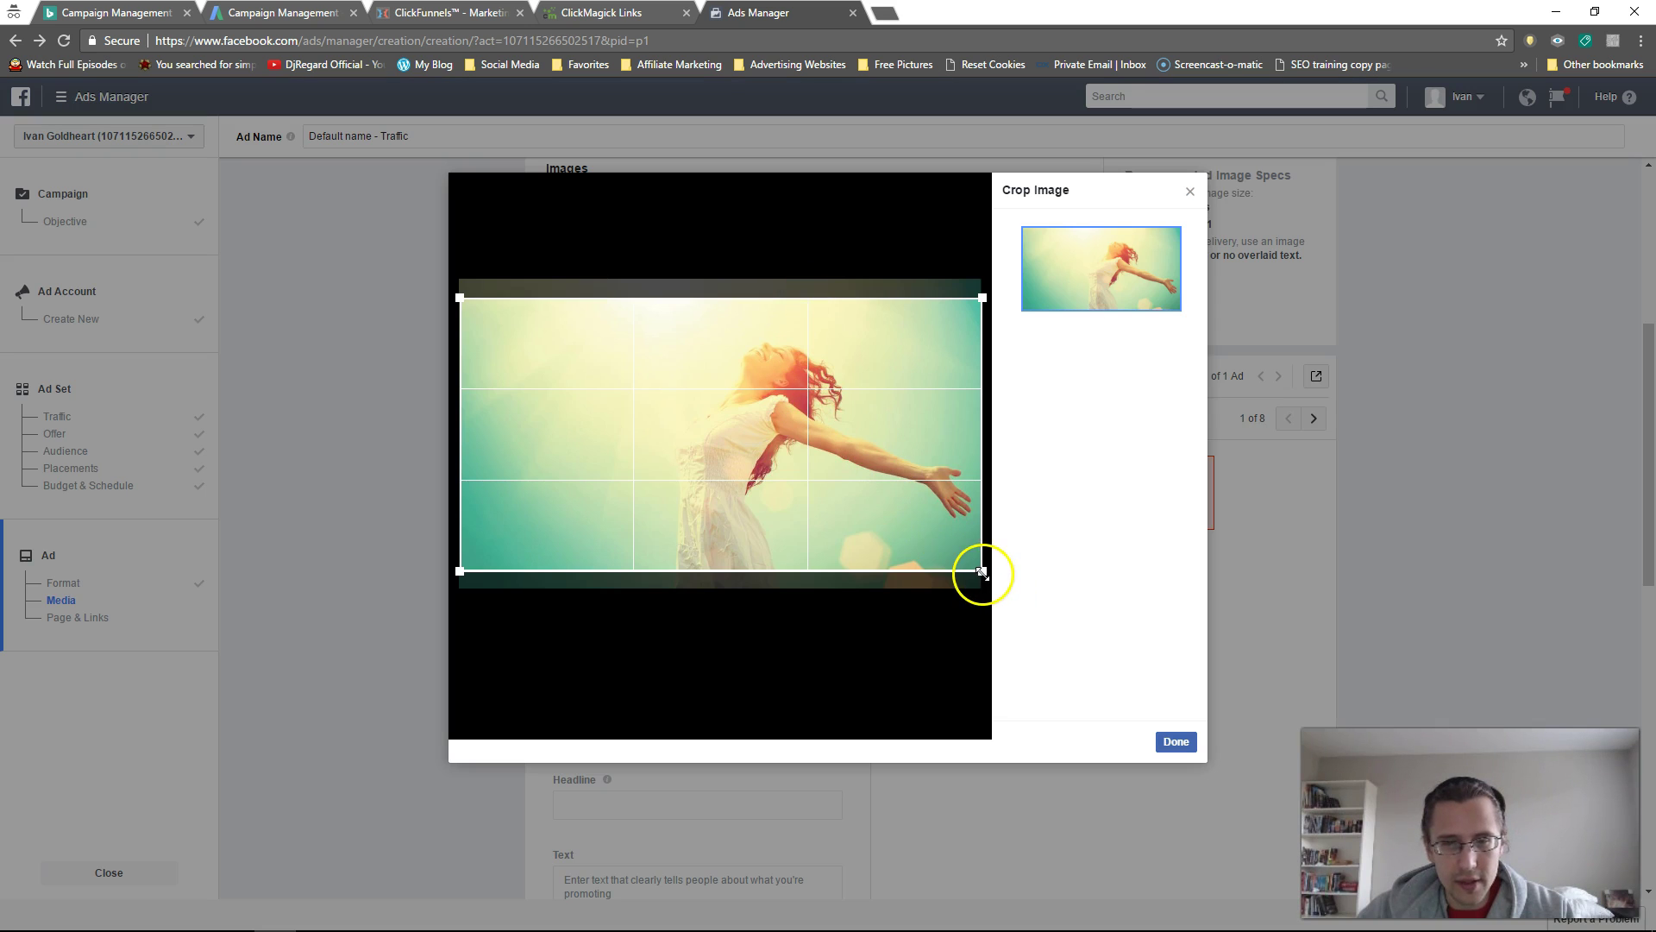
mouse_move(982, 571)
left_mouse_down()
mouse_move(913, 543)
mouse_move(998, 591)
left_mouse_up()
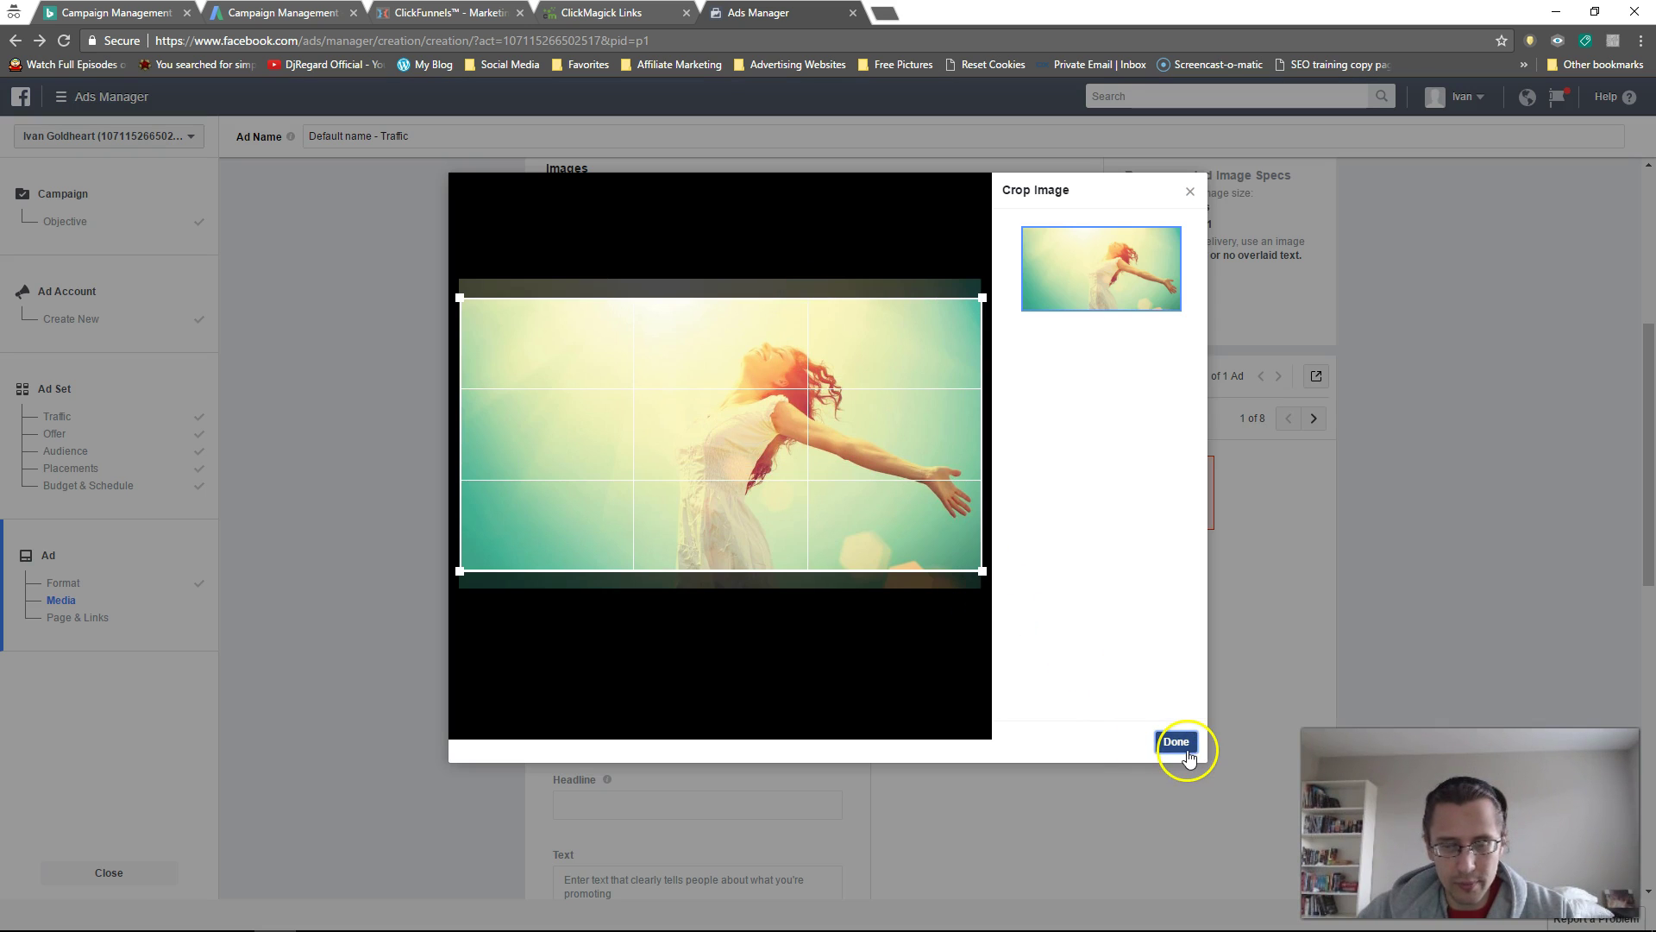
left_click(1160, 747)
scroll(483, 550, "down", 2)
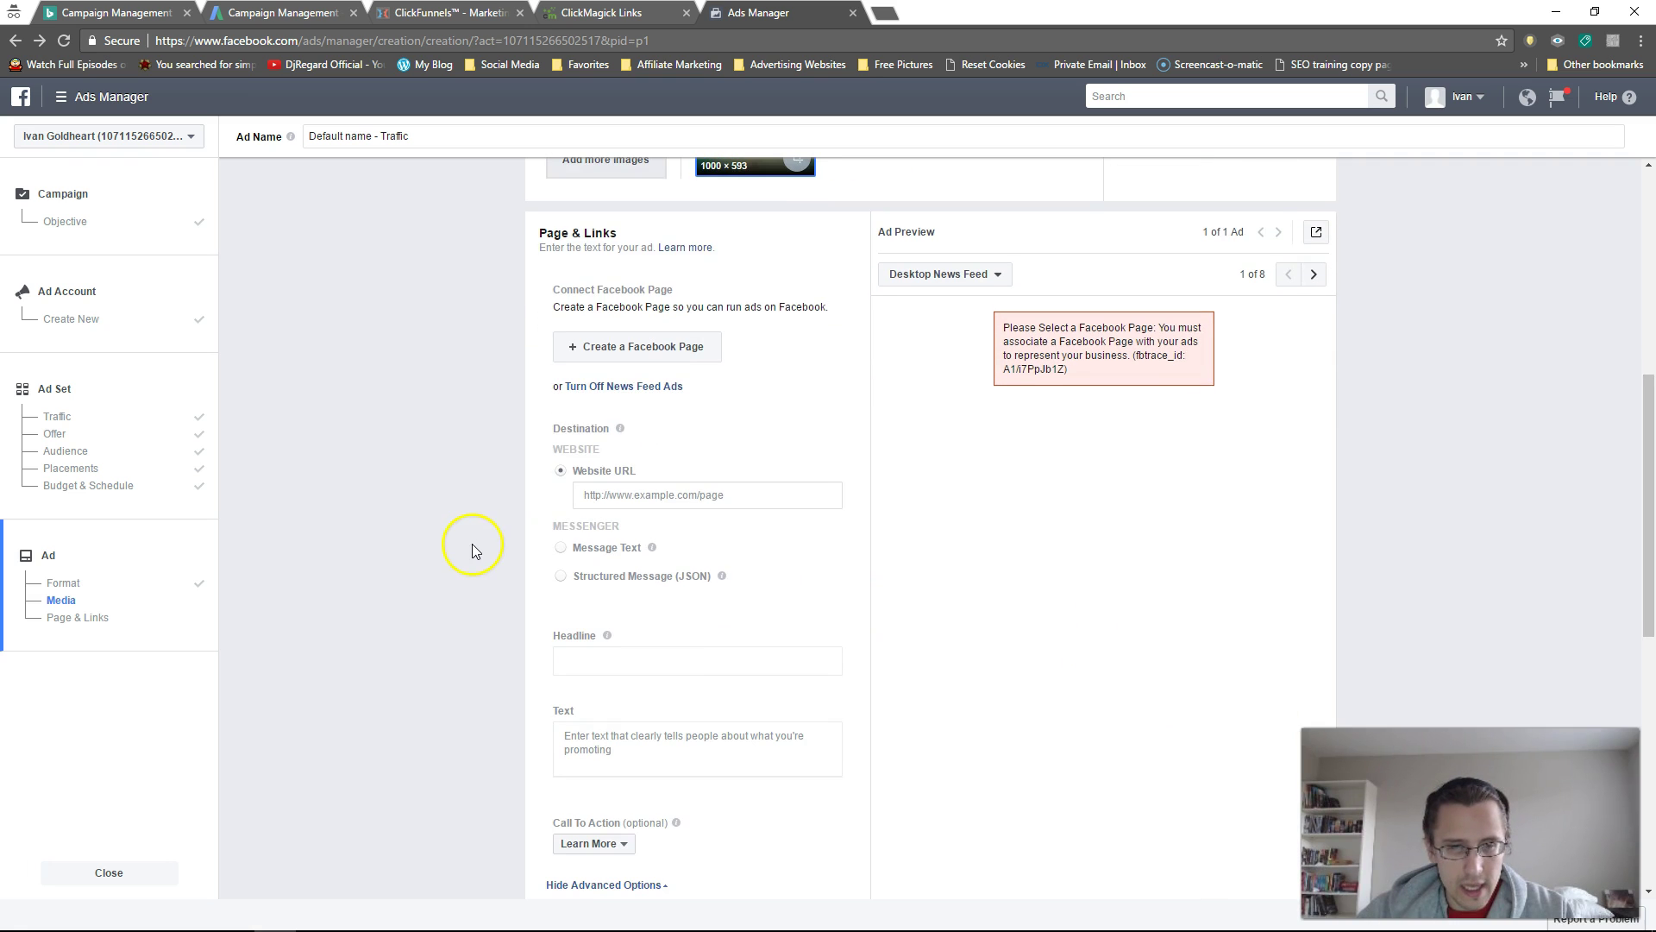
Select the Diabetes link's Primary URL in ClickMagick to copy it
left_click(660, 494)
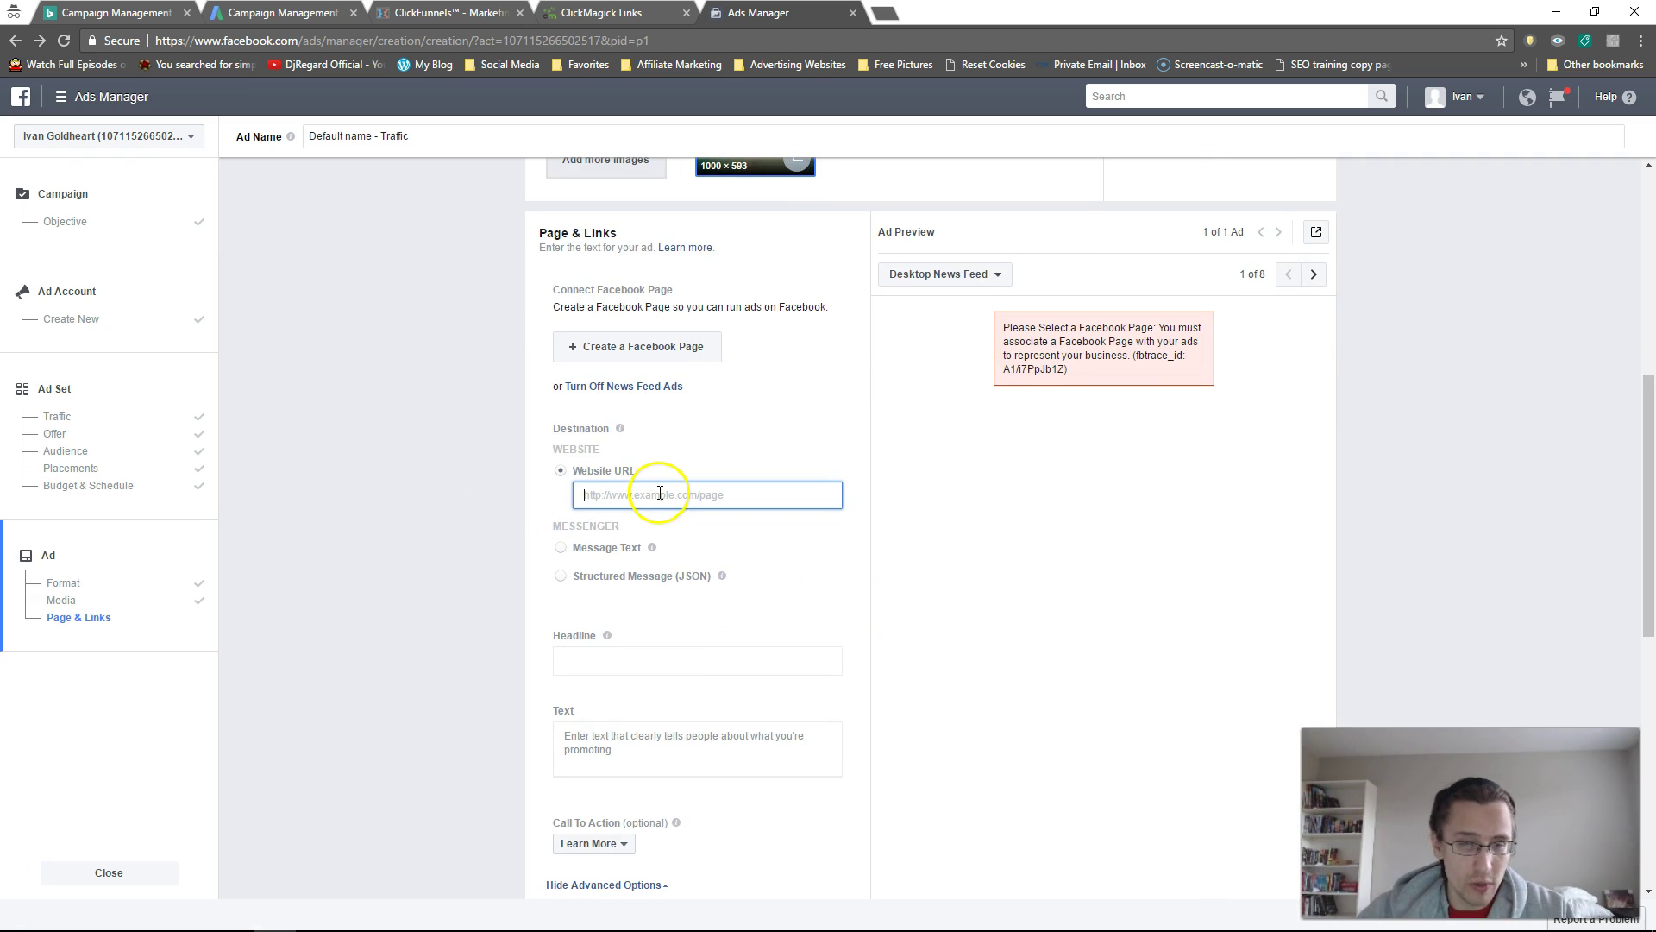
left_click(633, 12)
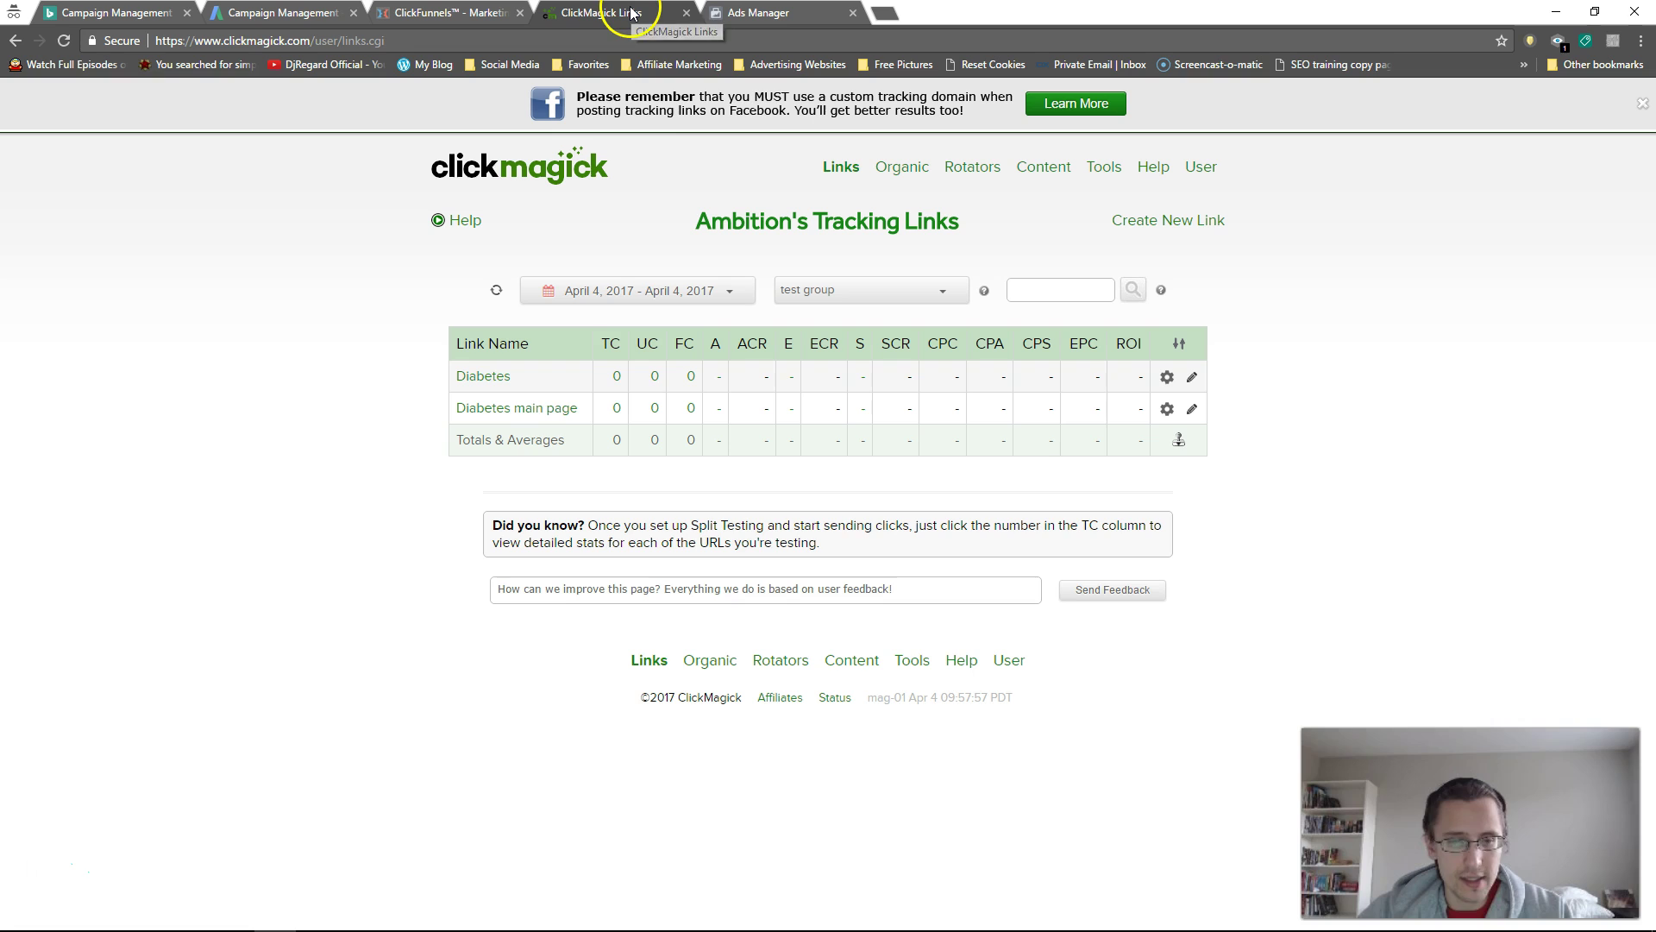
left_click(484, 377)
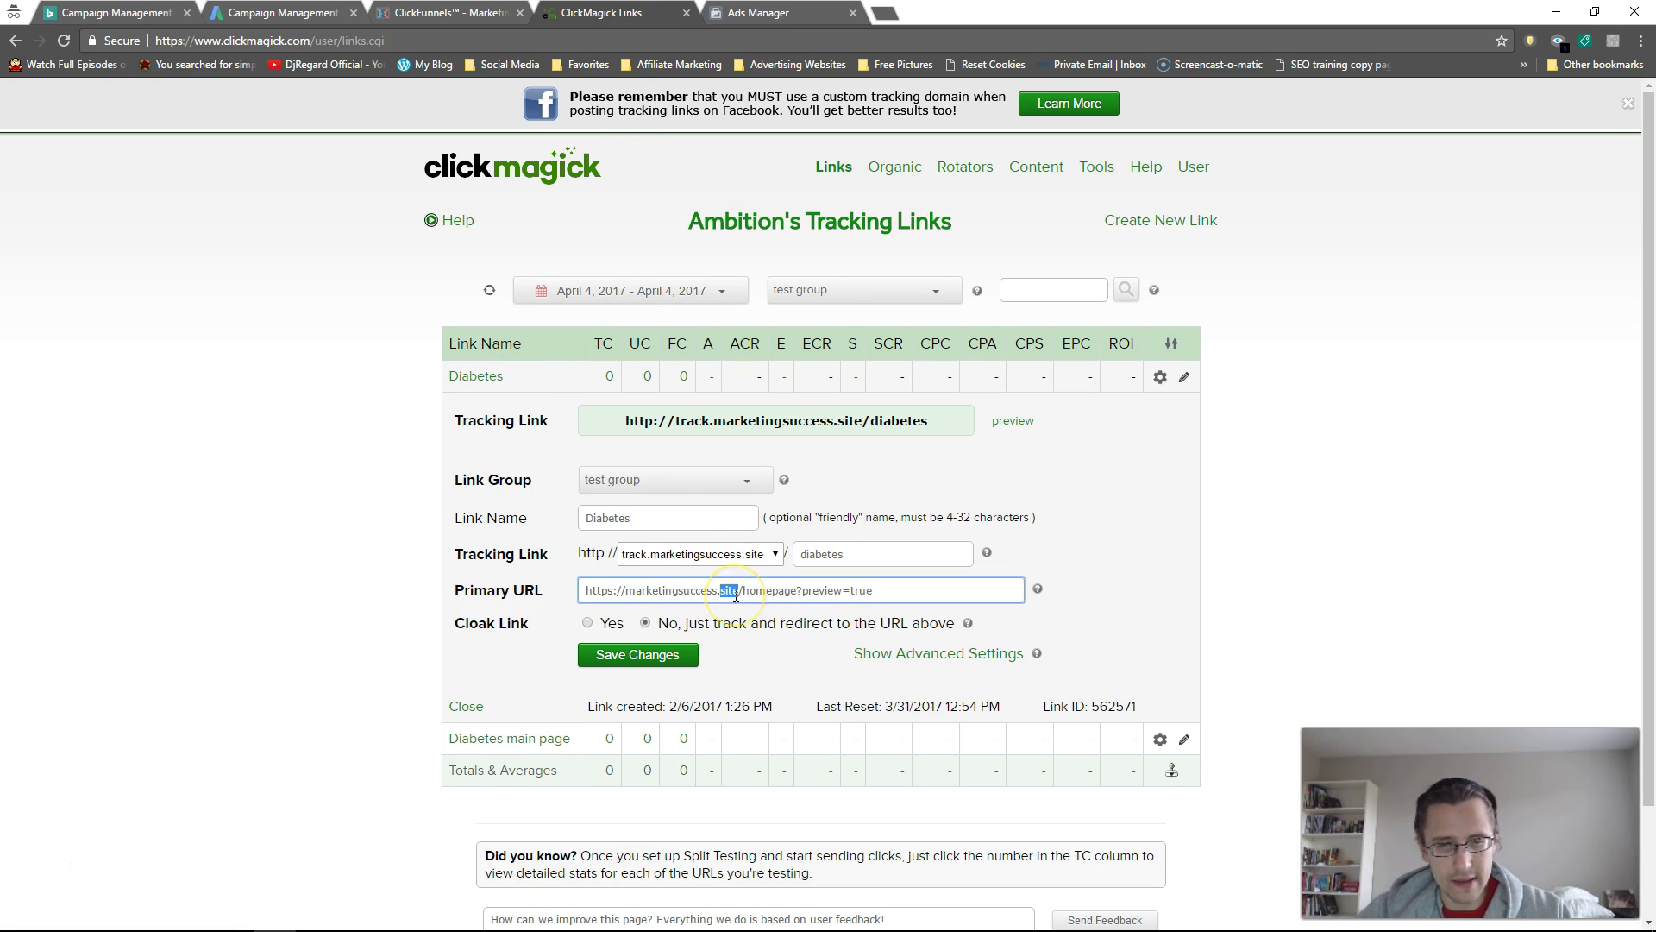
triple_click(735, 593)
key("ctrl+c")
Paste the marketingsuccess.site/homepage link as the website URL, filling in the Diabetes headline
left_click(759, 12)
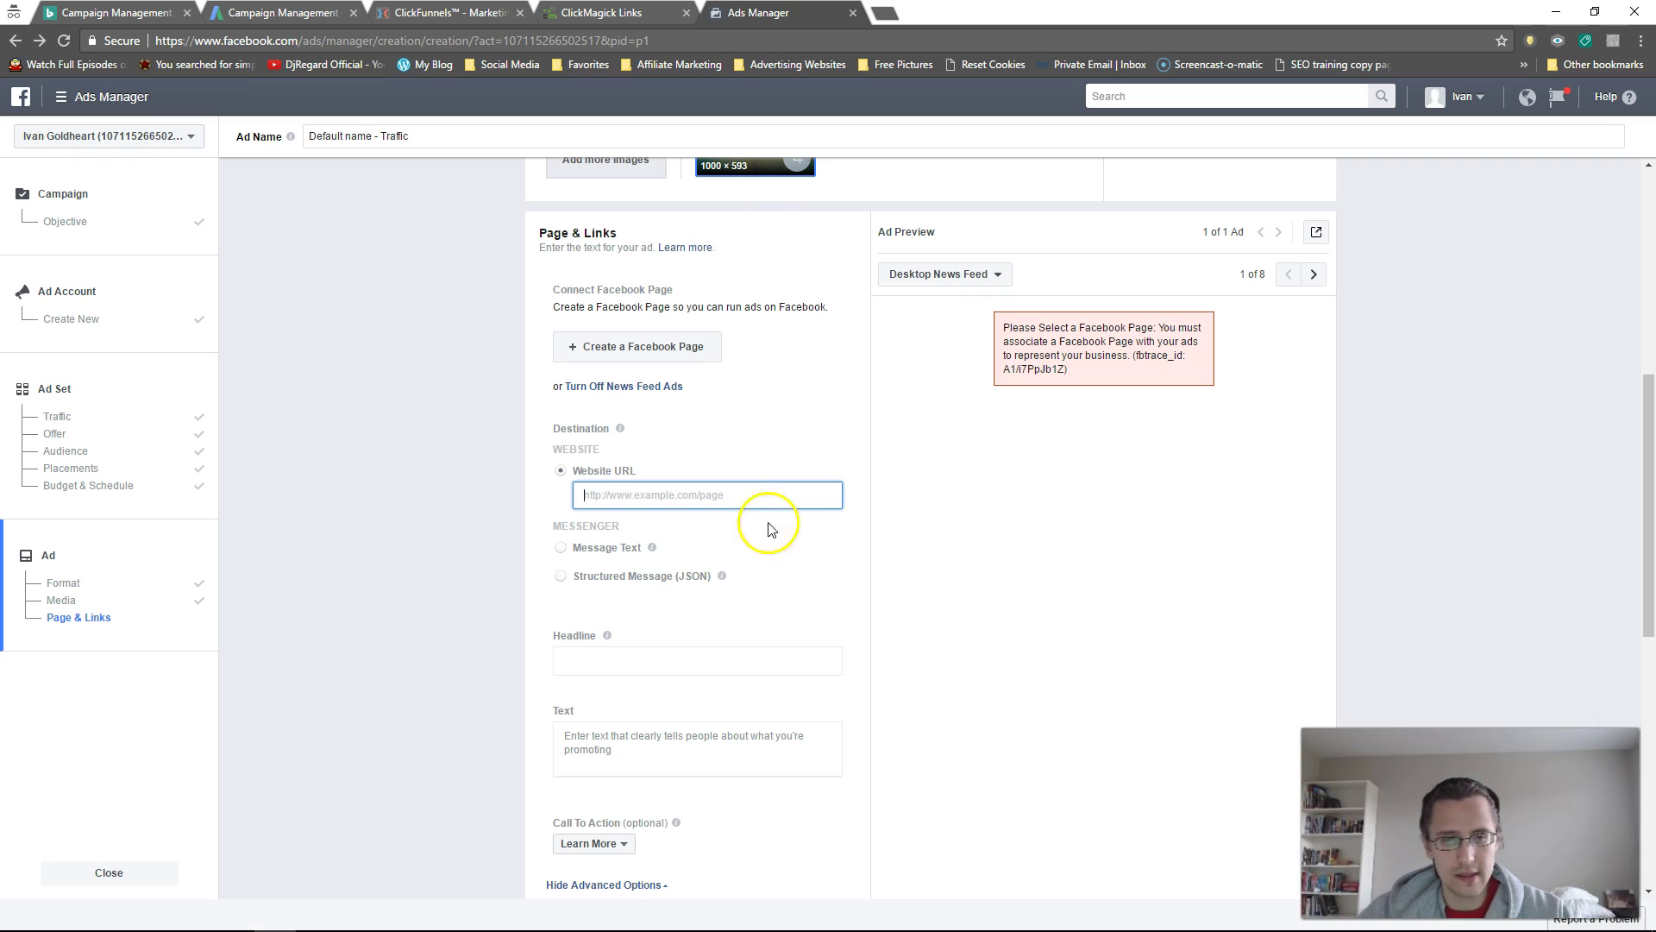
key("ctrl+v")
left_click(649, 543)
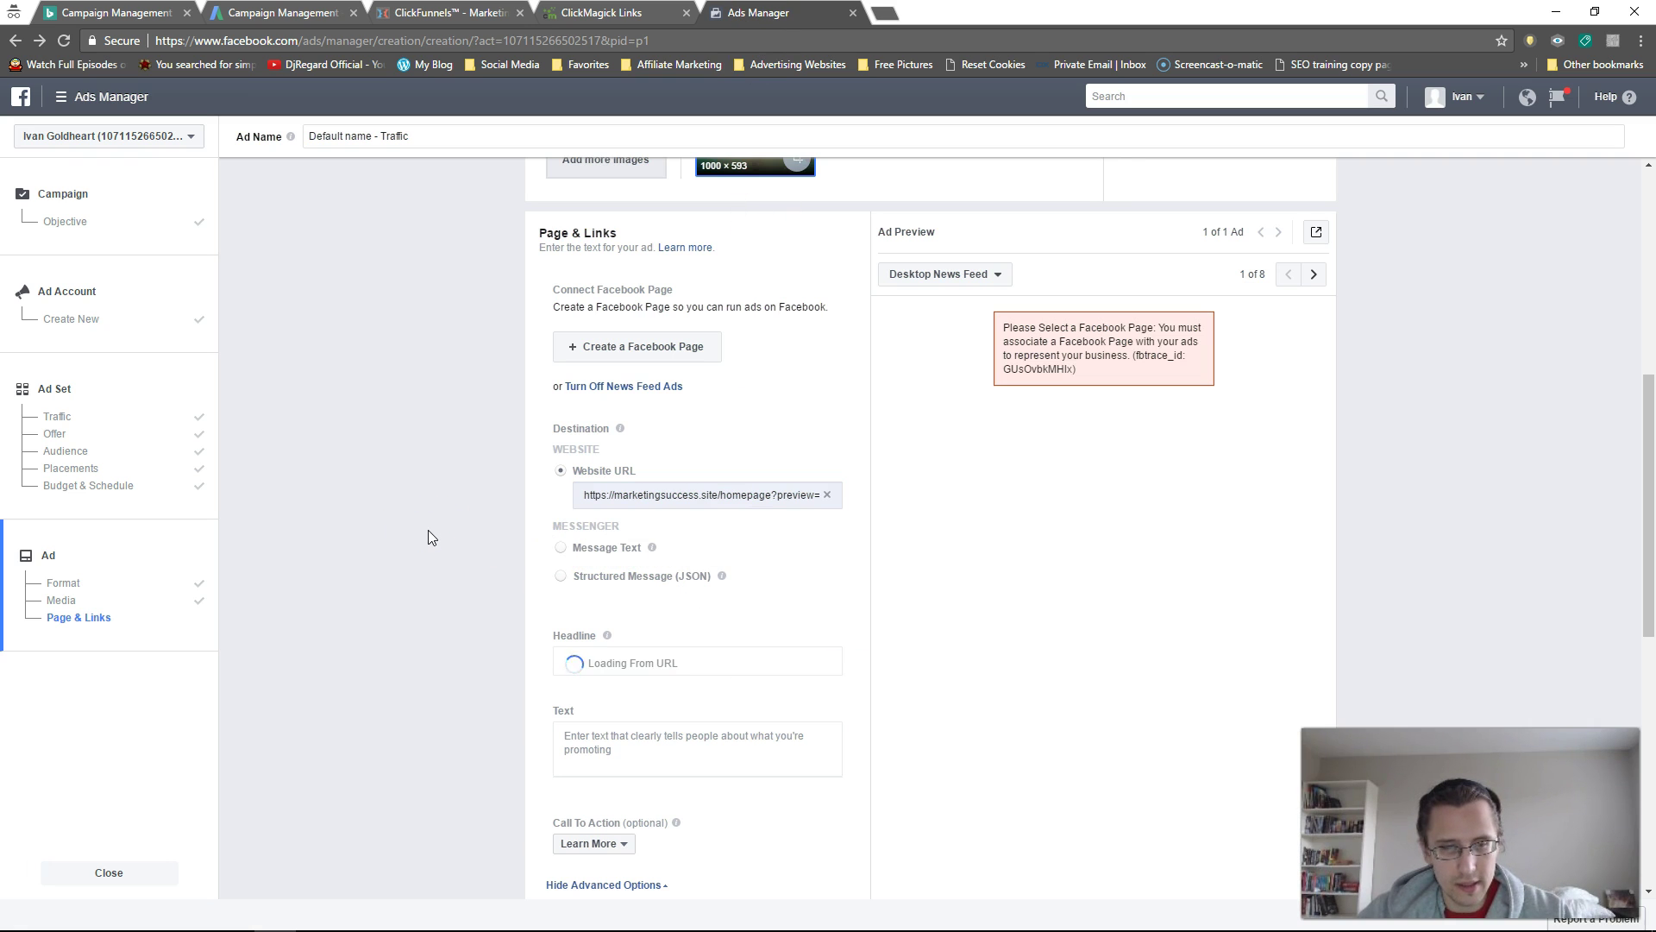
Start creating a Facebook Page, then cancel the category dialog
scroll(432, 525, "down", 2)
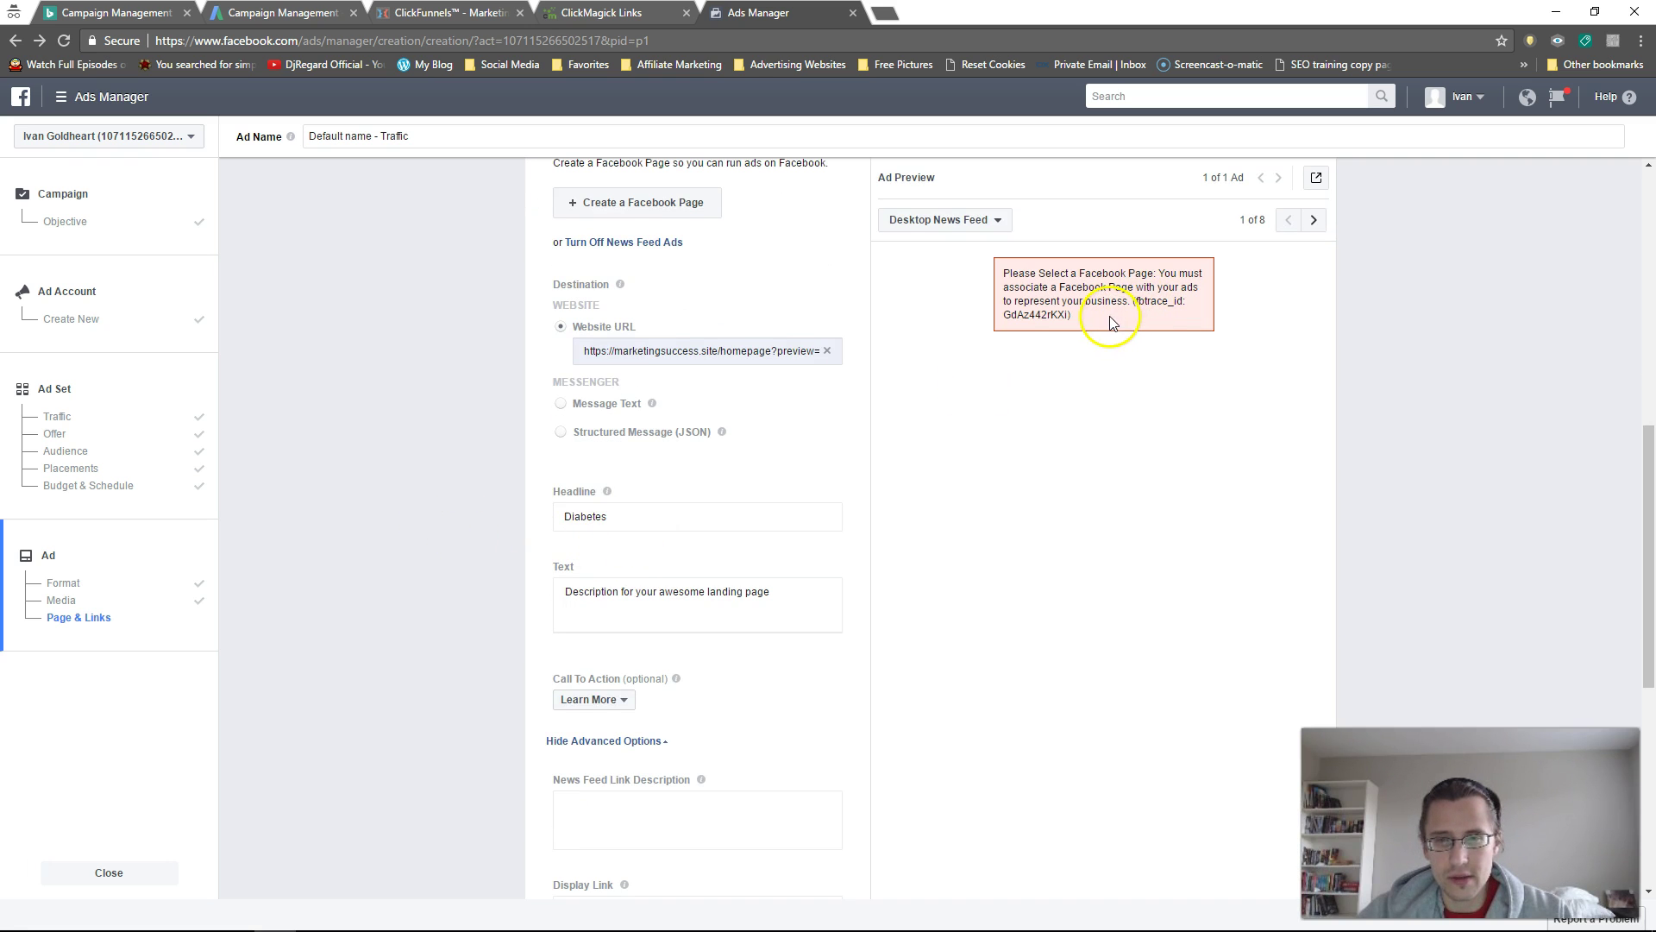
scroll(480, 440, "up", 2)
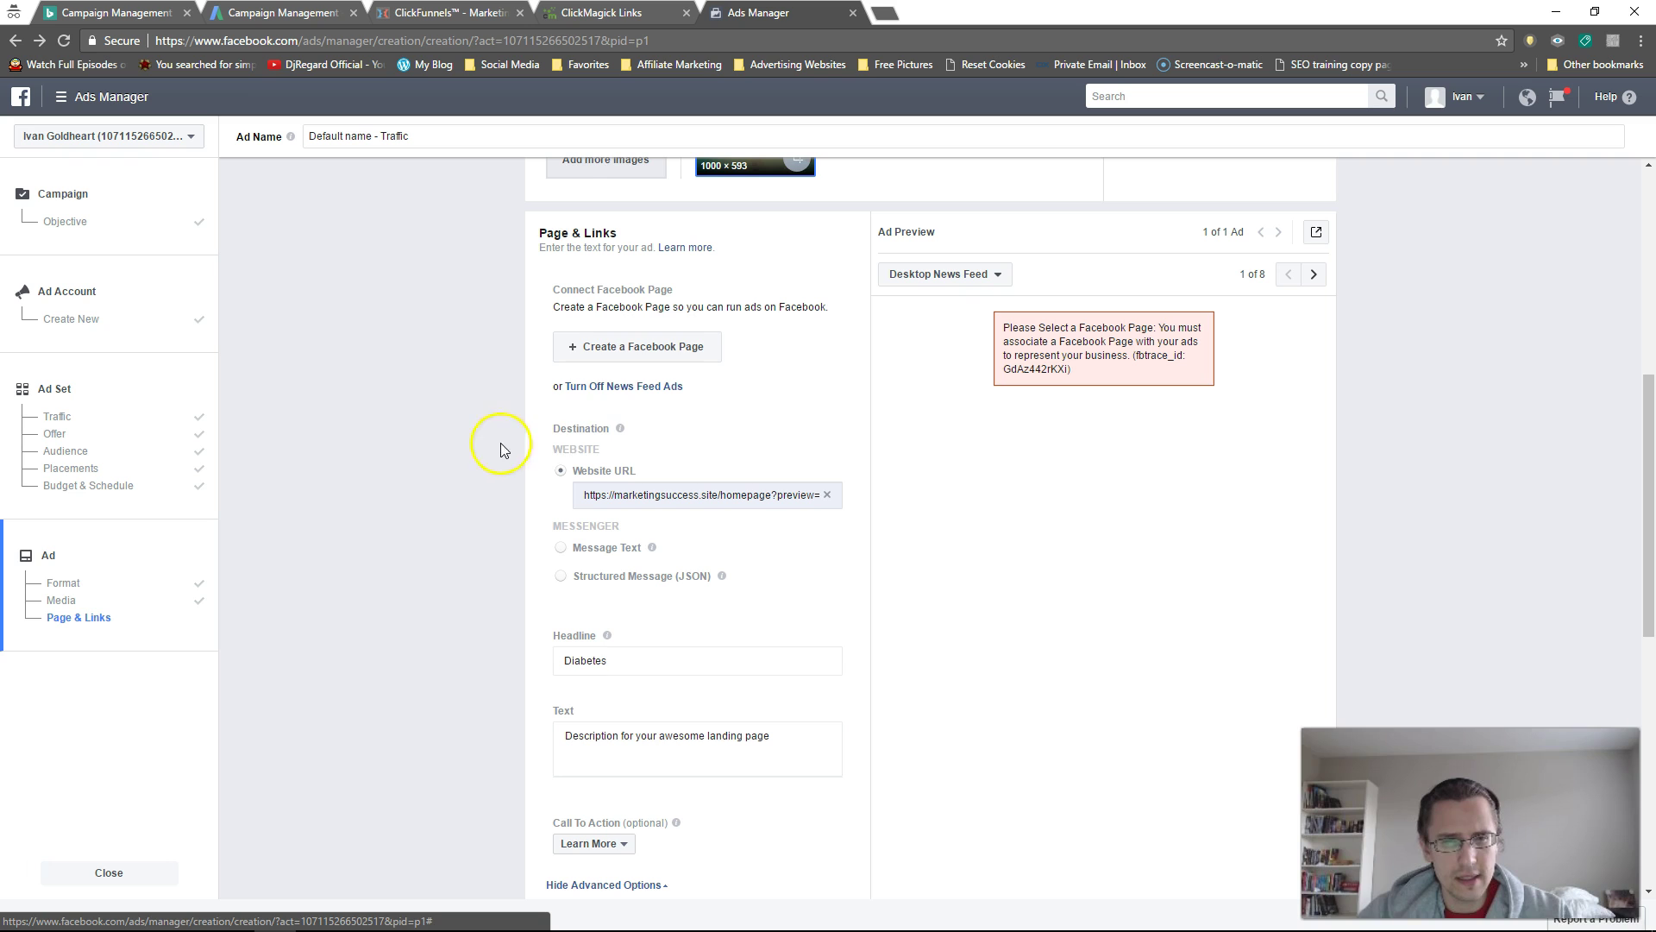
left_click(665, 350)
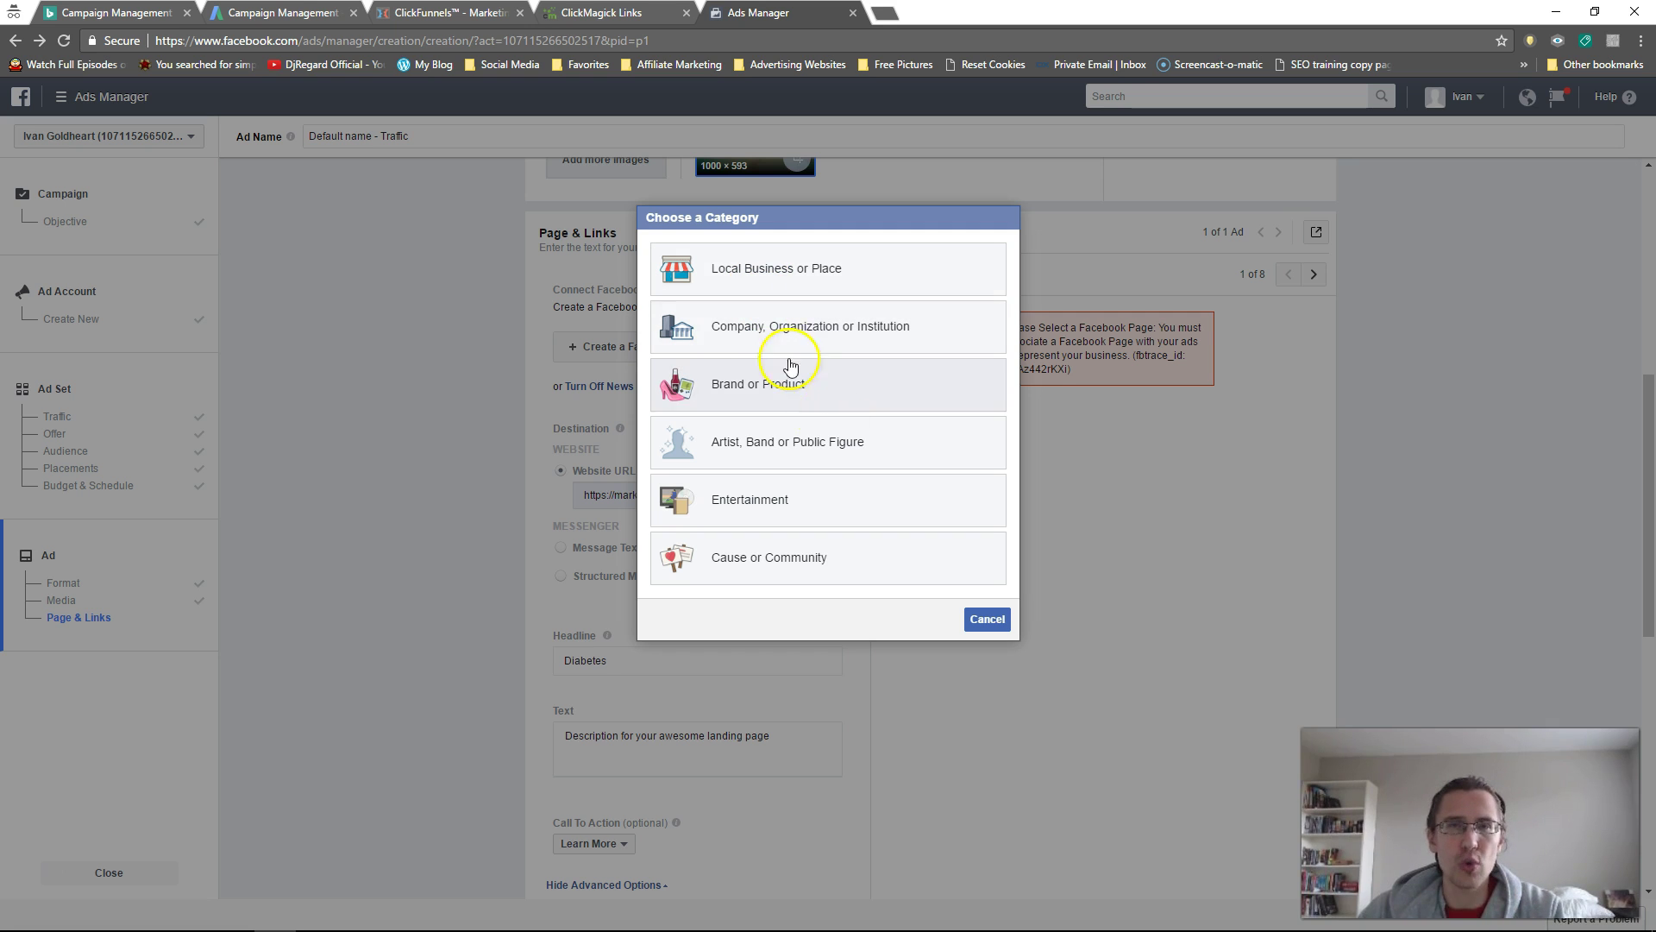
left_click(988, 620)
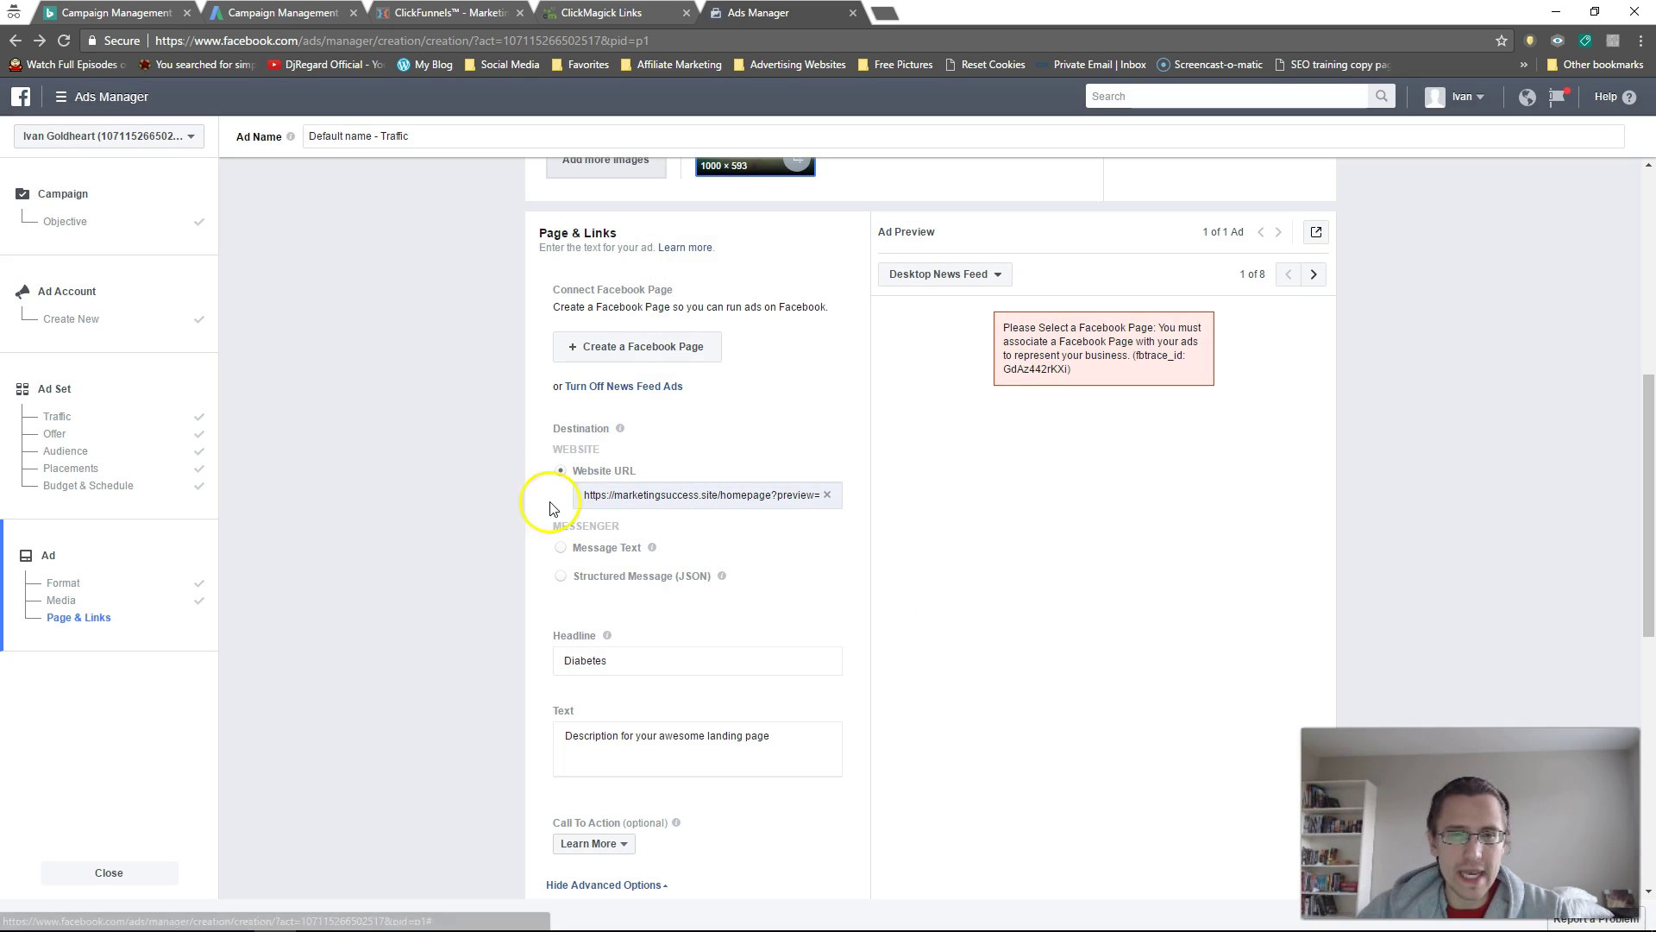
Turn off News Feed ads, leaving only the Desktop Right Column preview placement
left_click(962, 281)
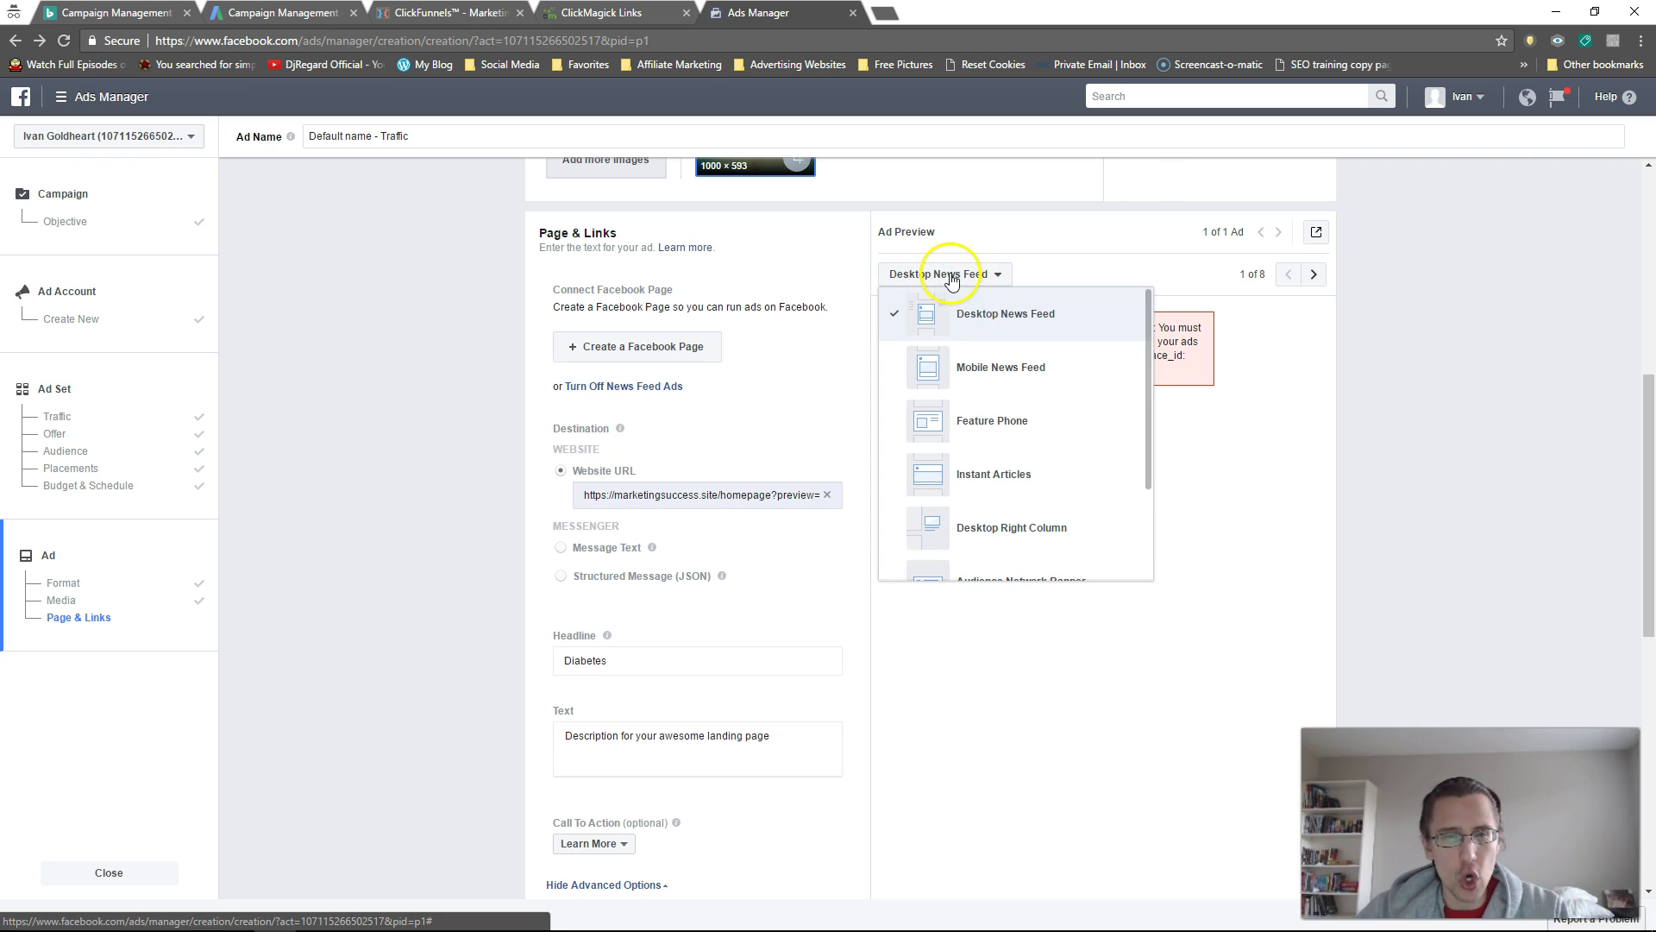
left_click(951, 281)
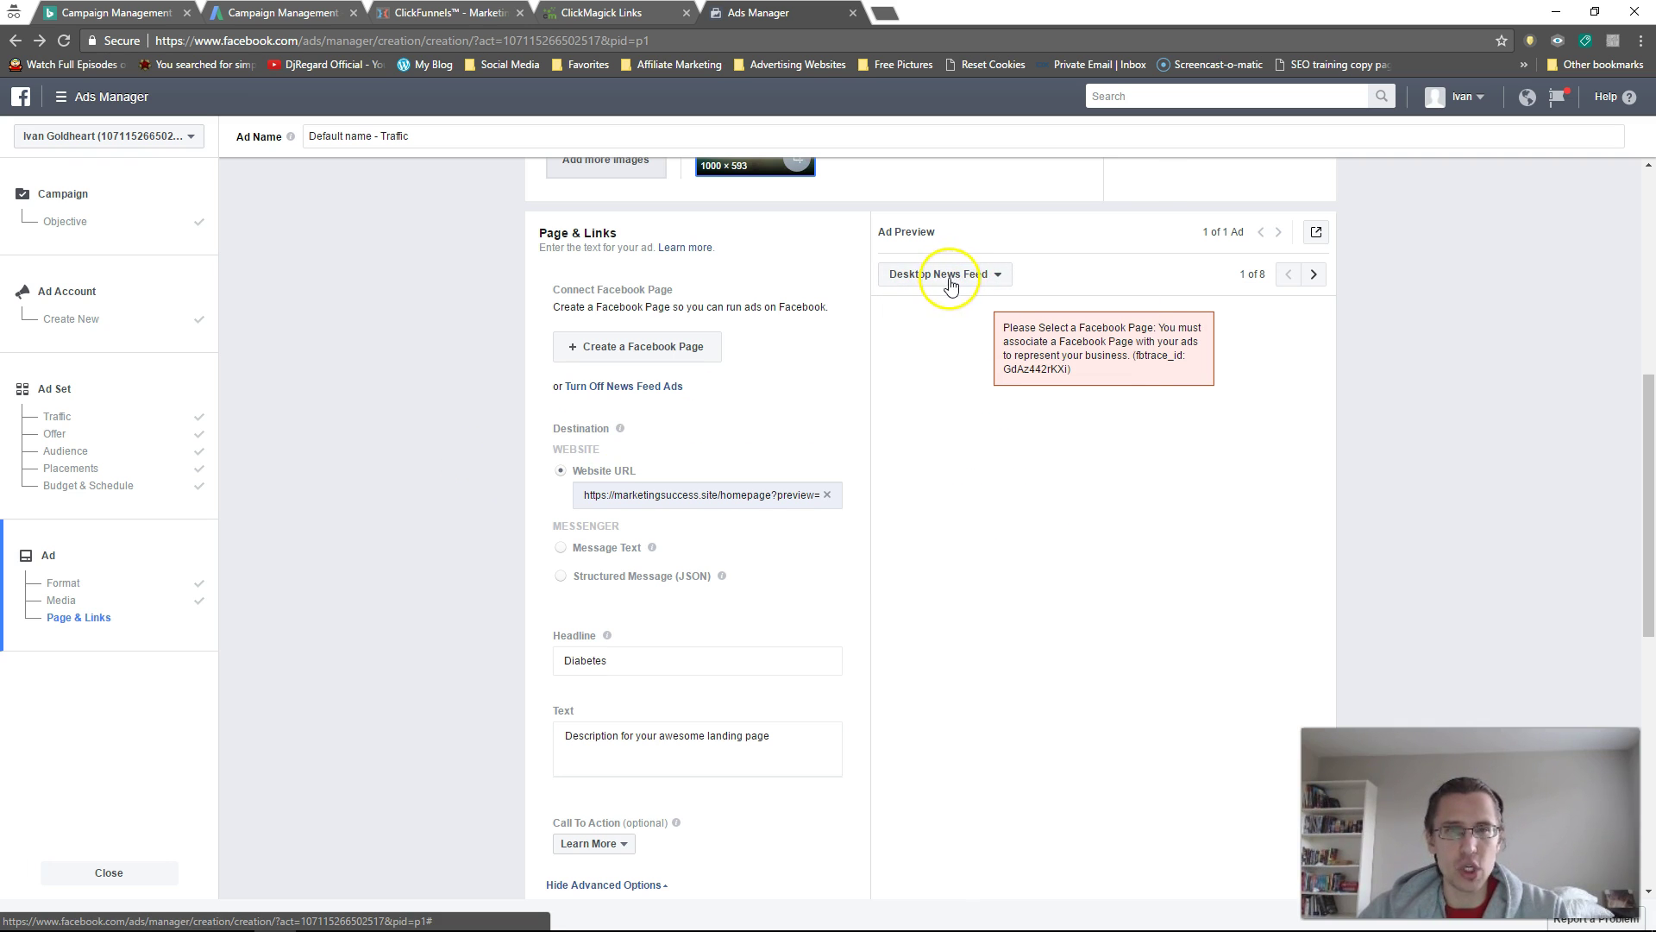
left_click(615, 389)
mouse_move(1009, 405)
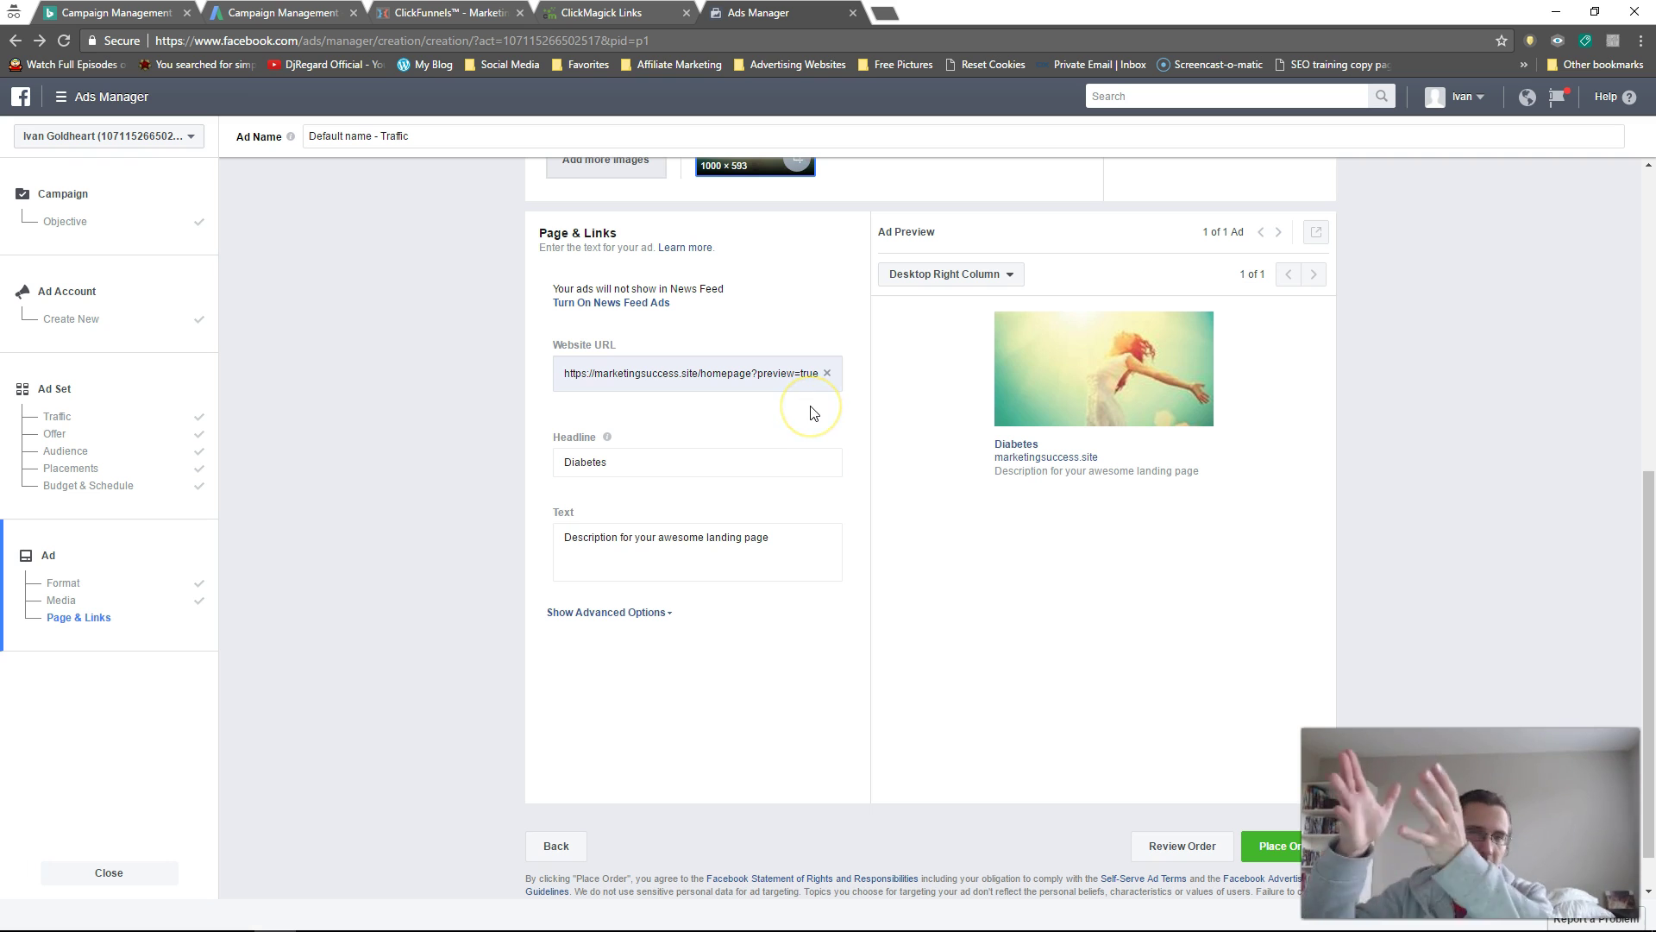
left_click(961, 275)
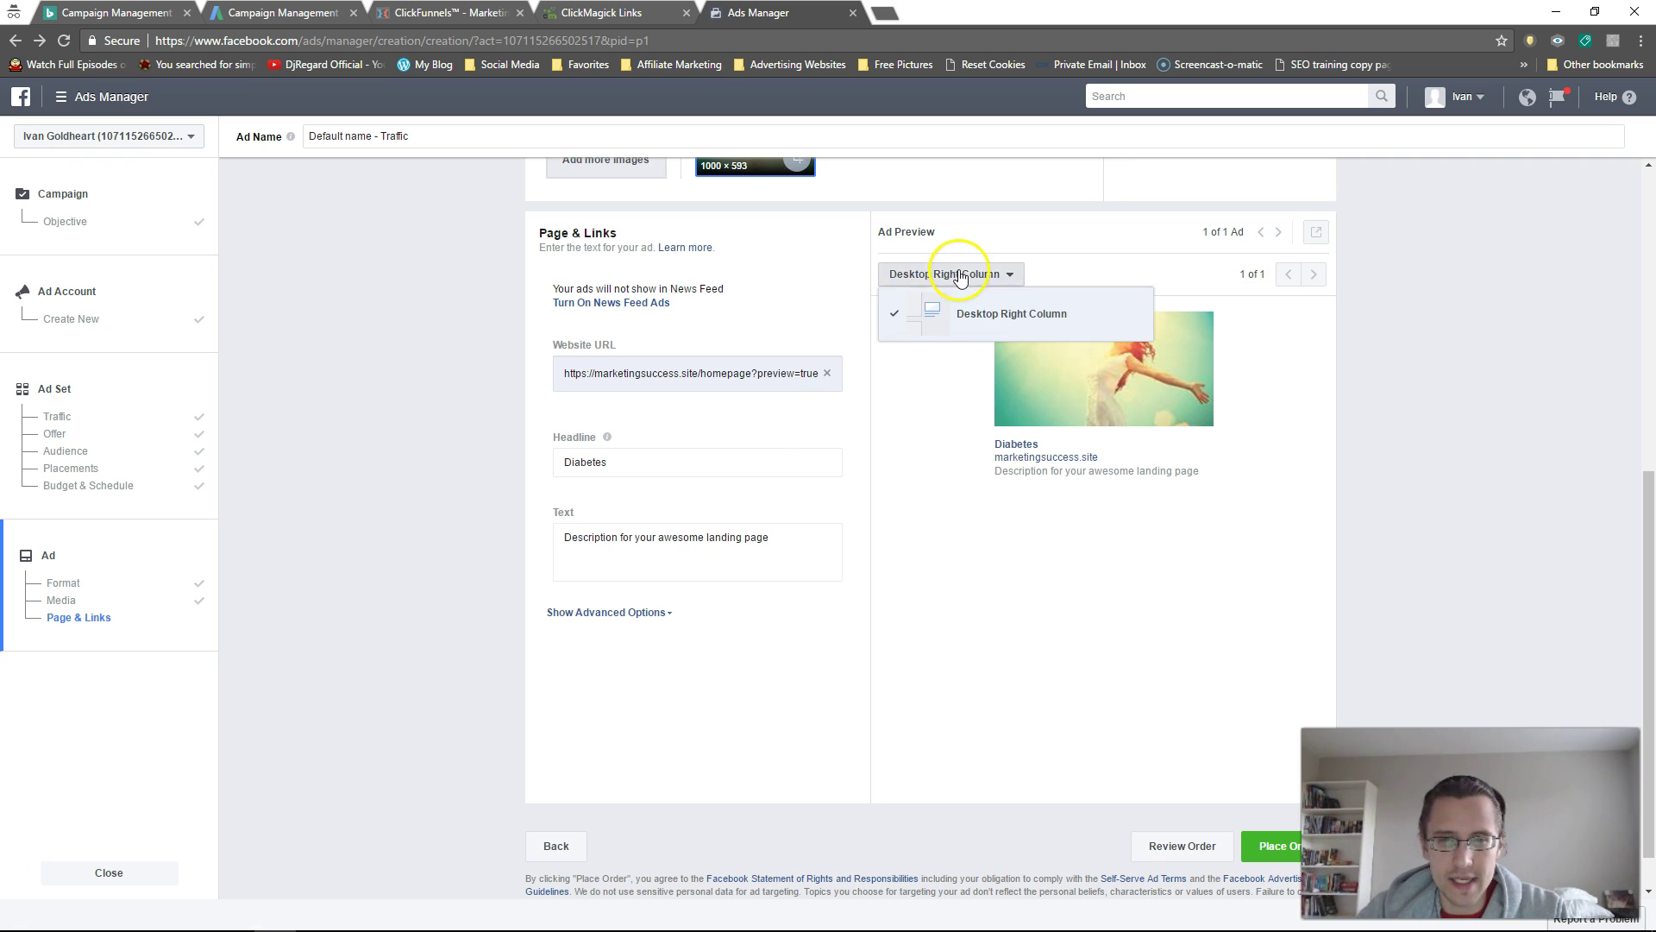
left_click(941, 412)
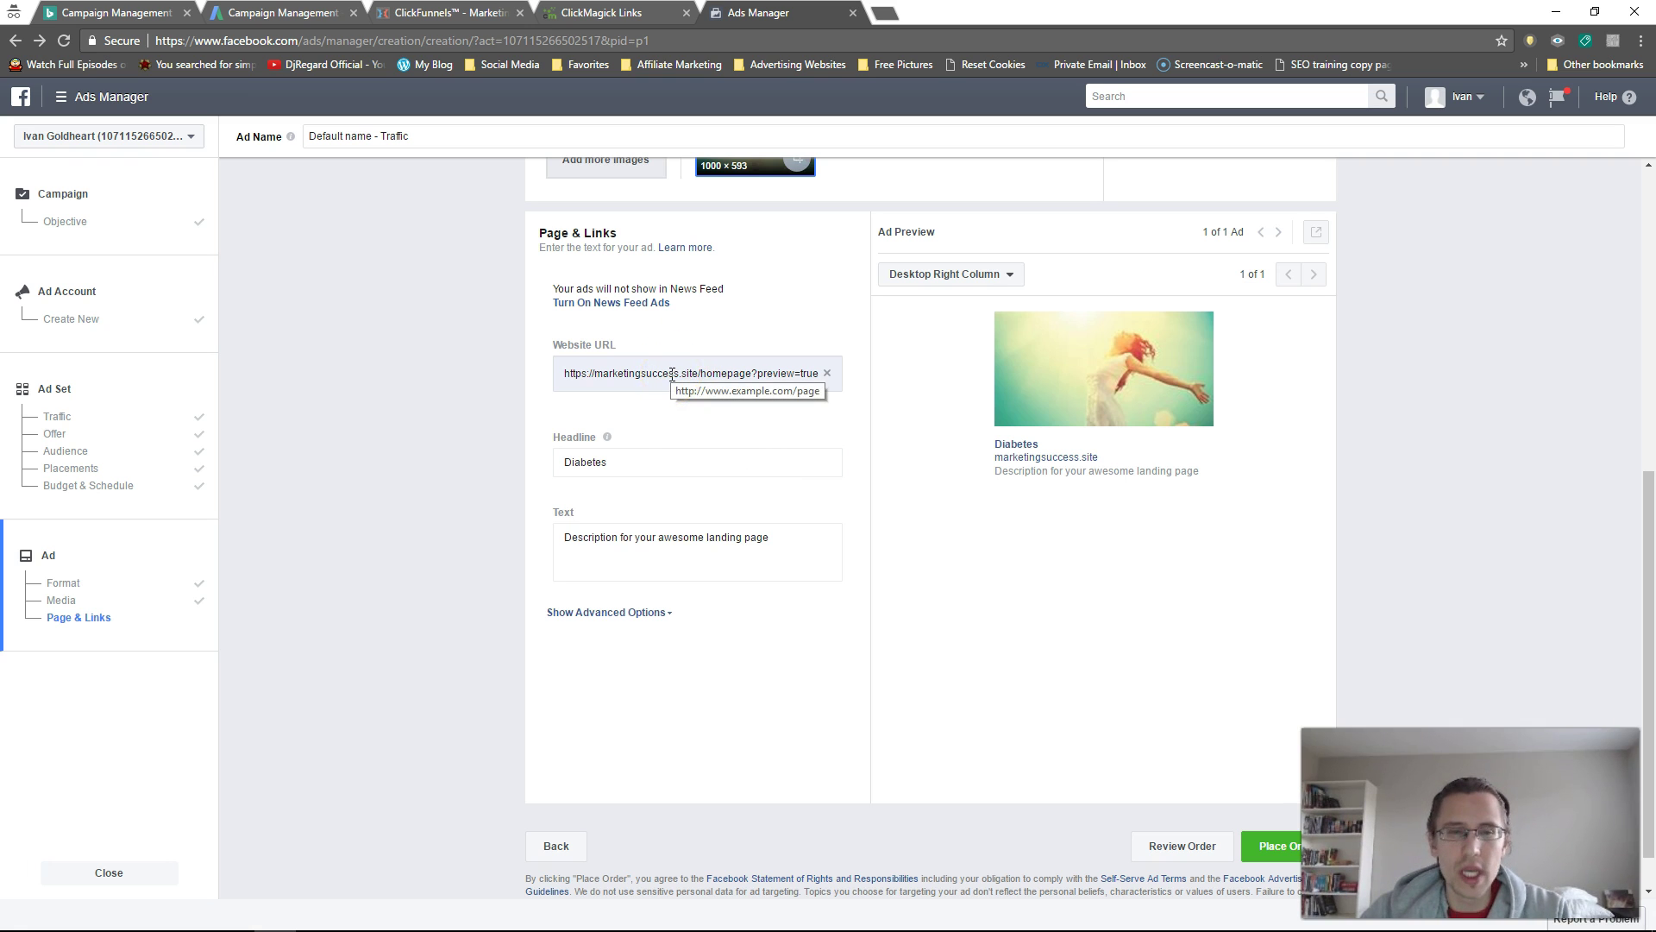
left_click(653, 304)
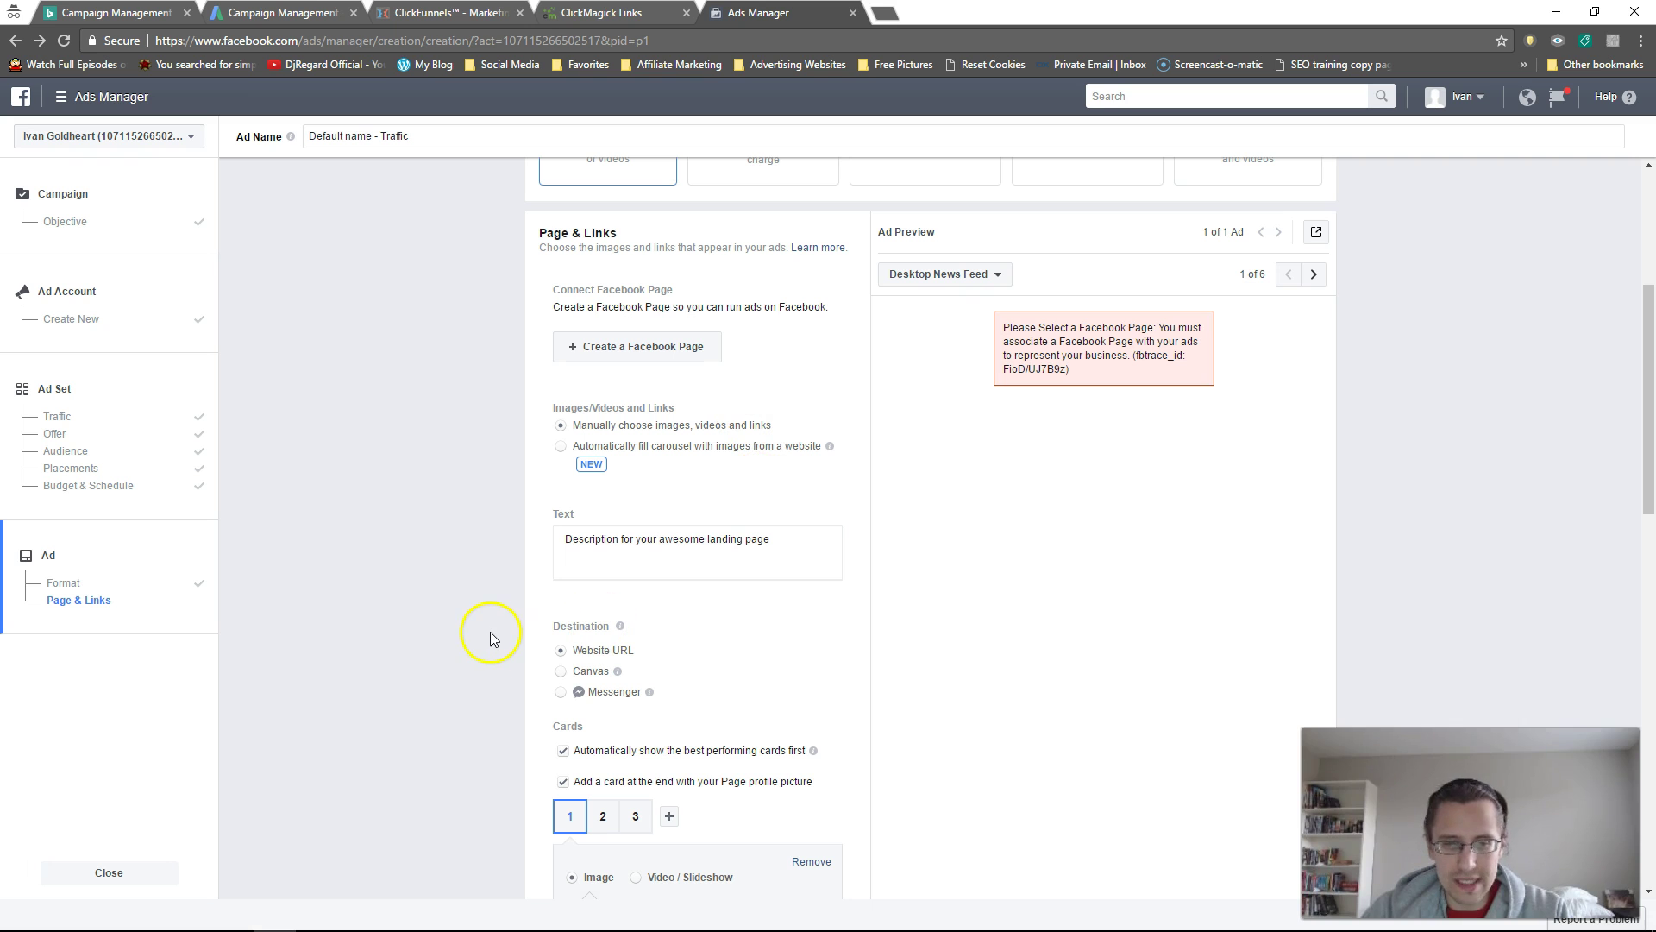
scroll(490, 632, "down", 7)
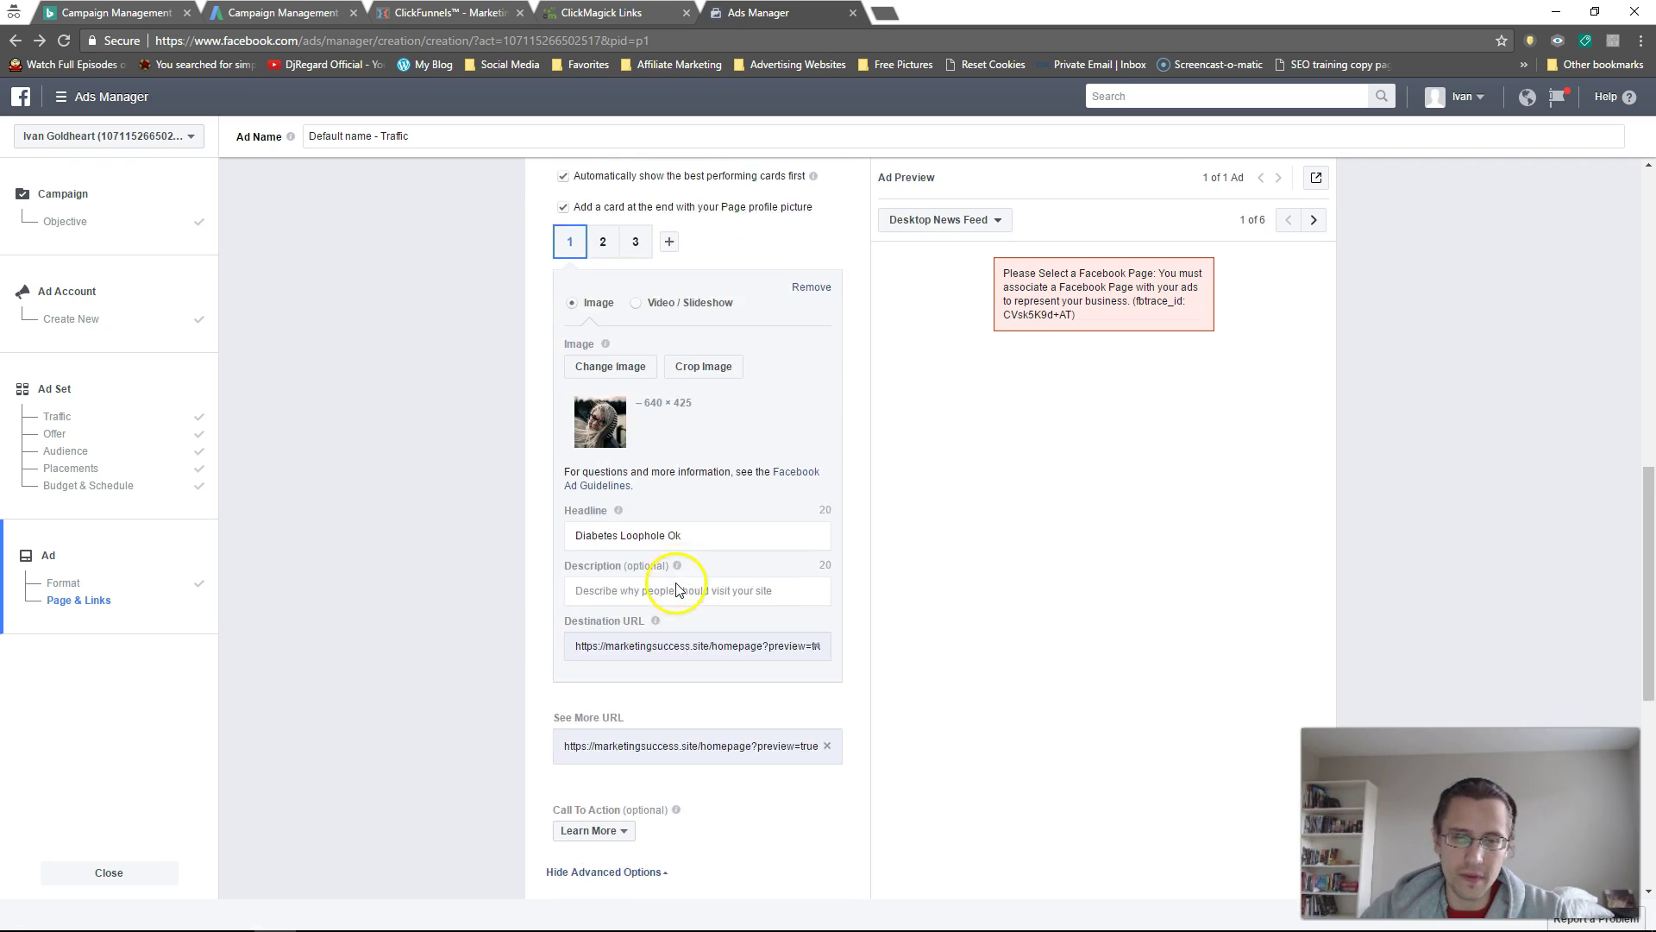
scroll(676, 585, "down", 5)
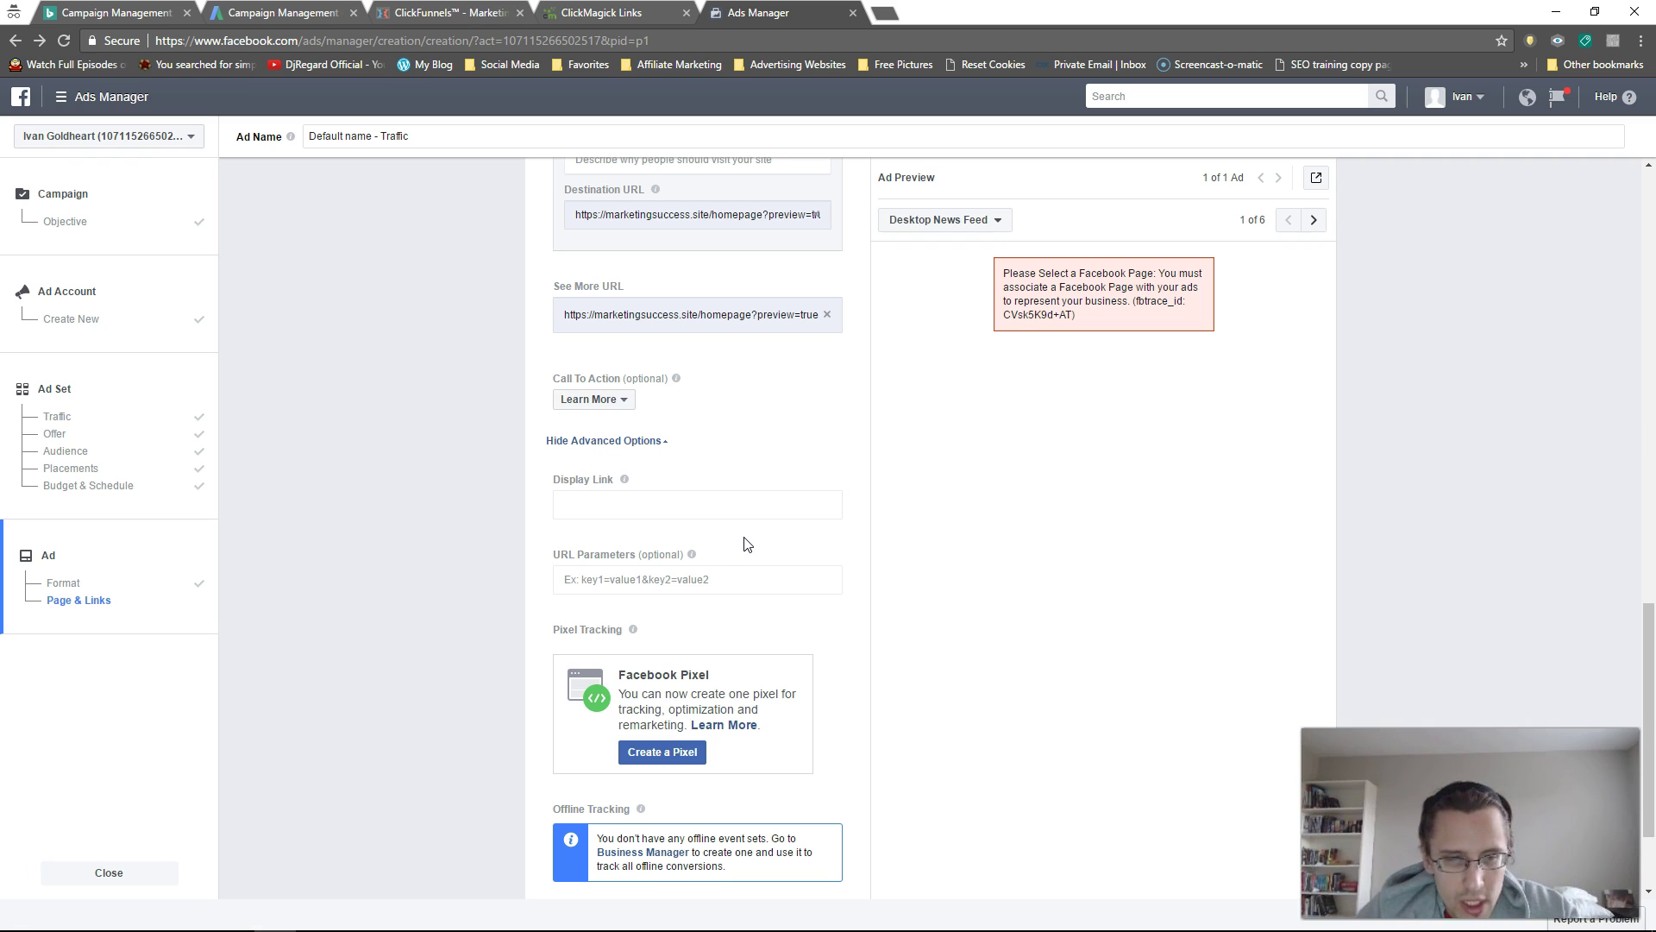
scroll(744, 543, "down", 2)
scroll(743, 607, "up", 6)
scroll(747, 619, "up", 6)
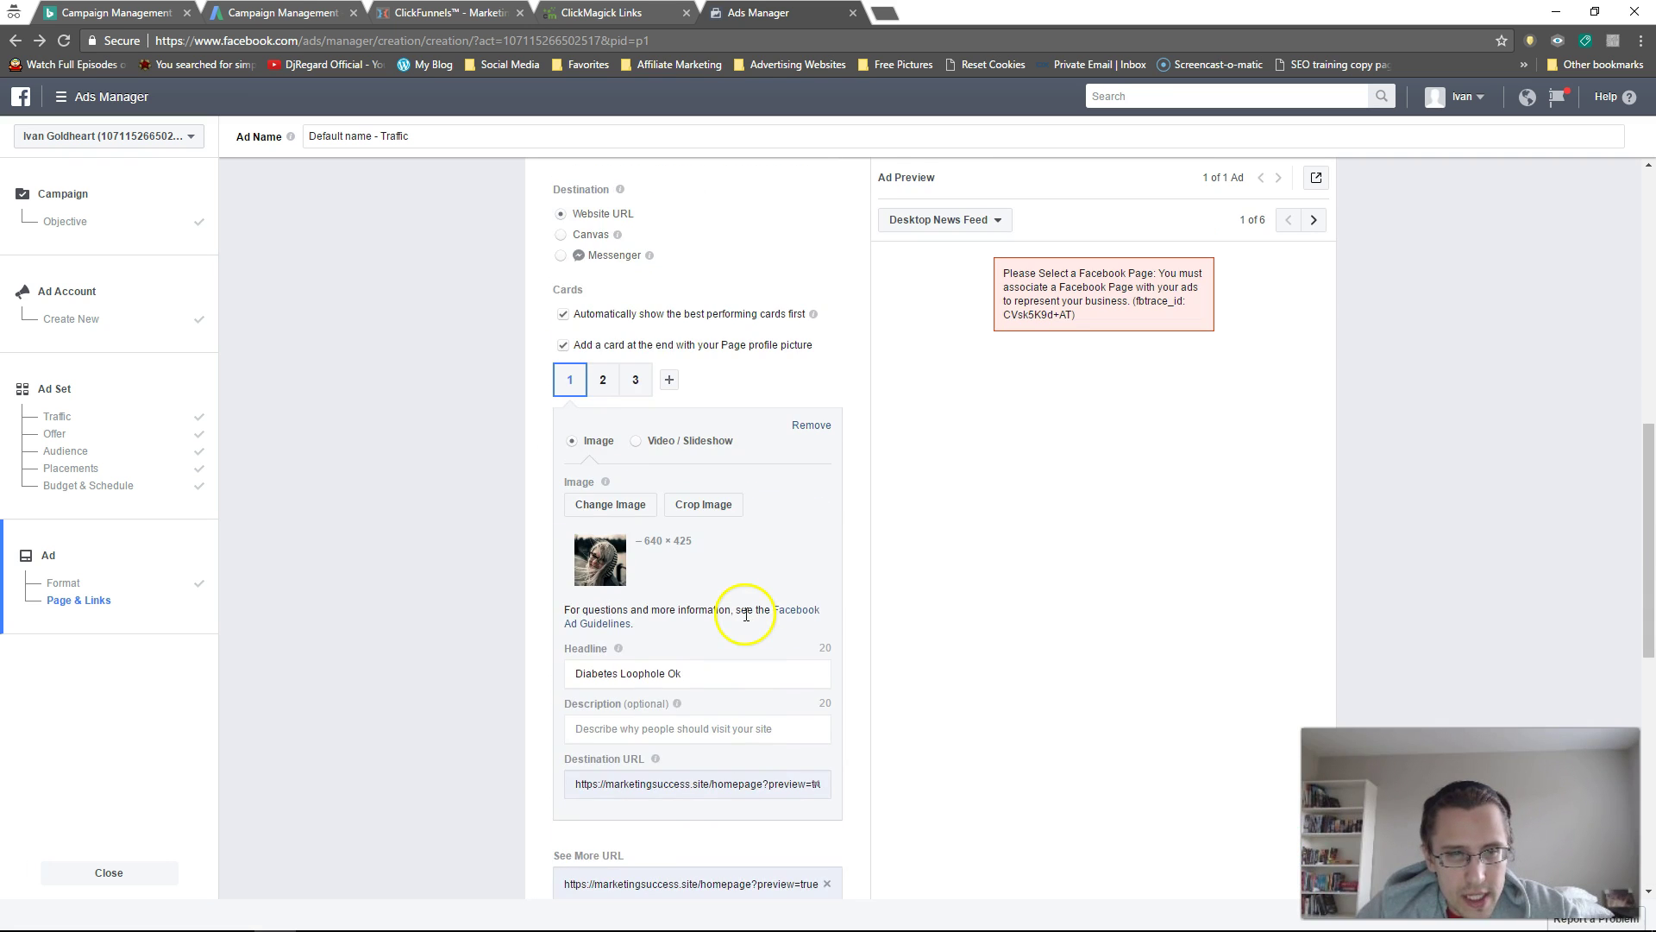
scroll(748, 620, "up", 4)
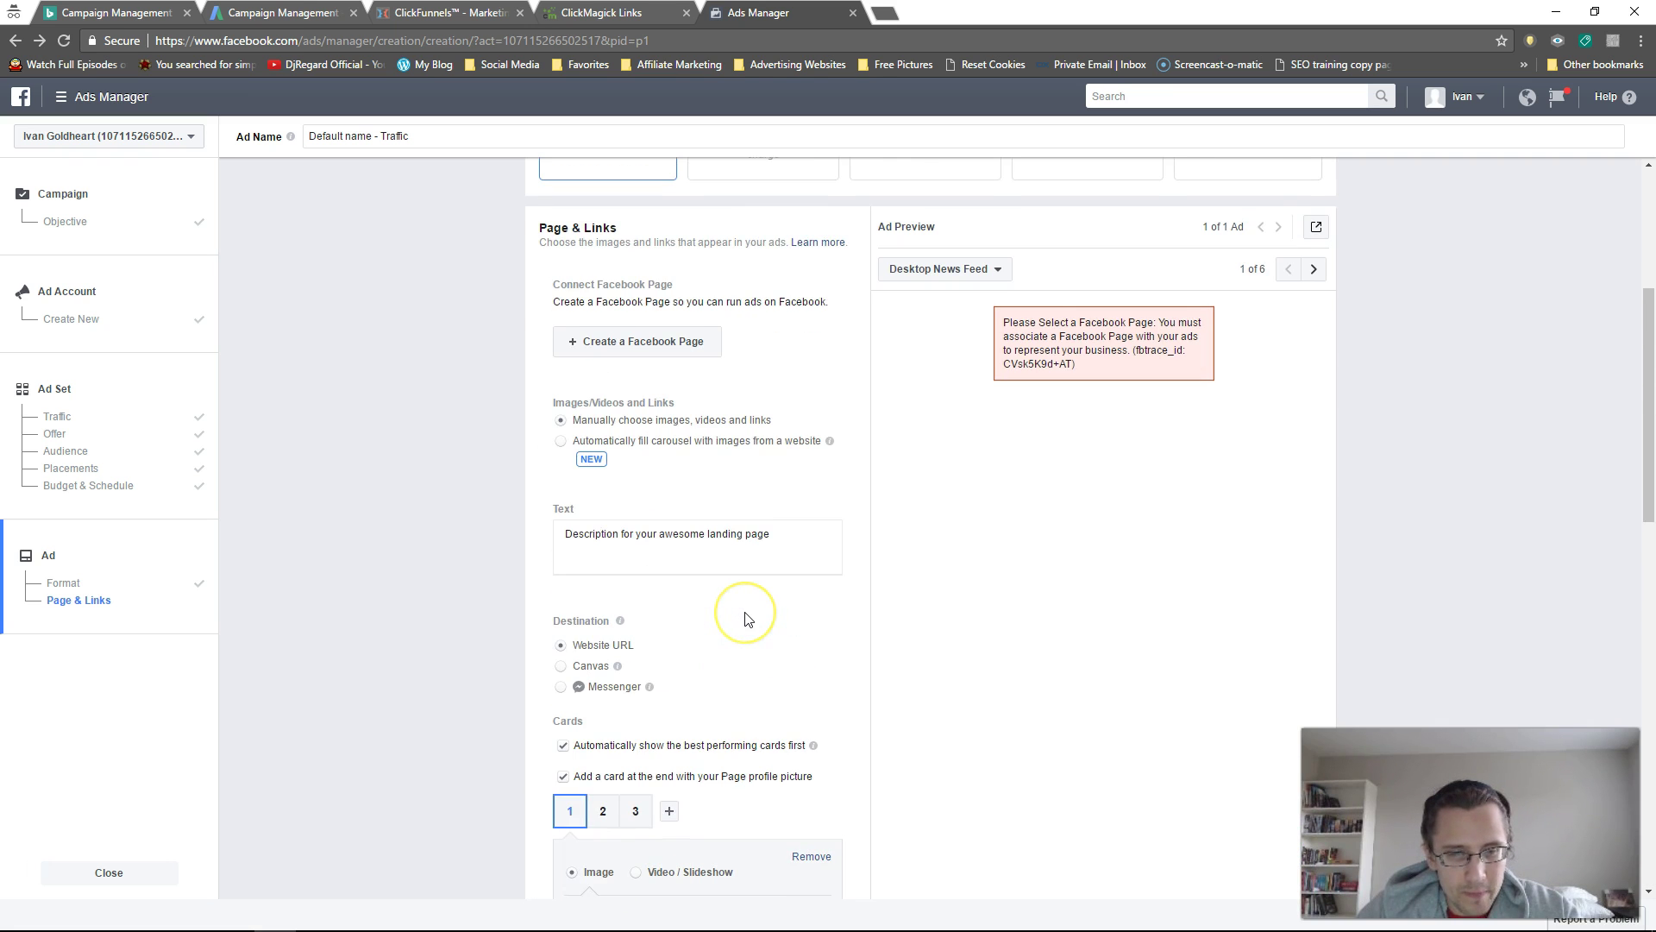
scroll(747, 620, "up", 1)
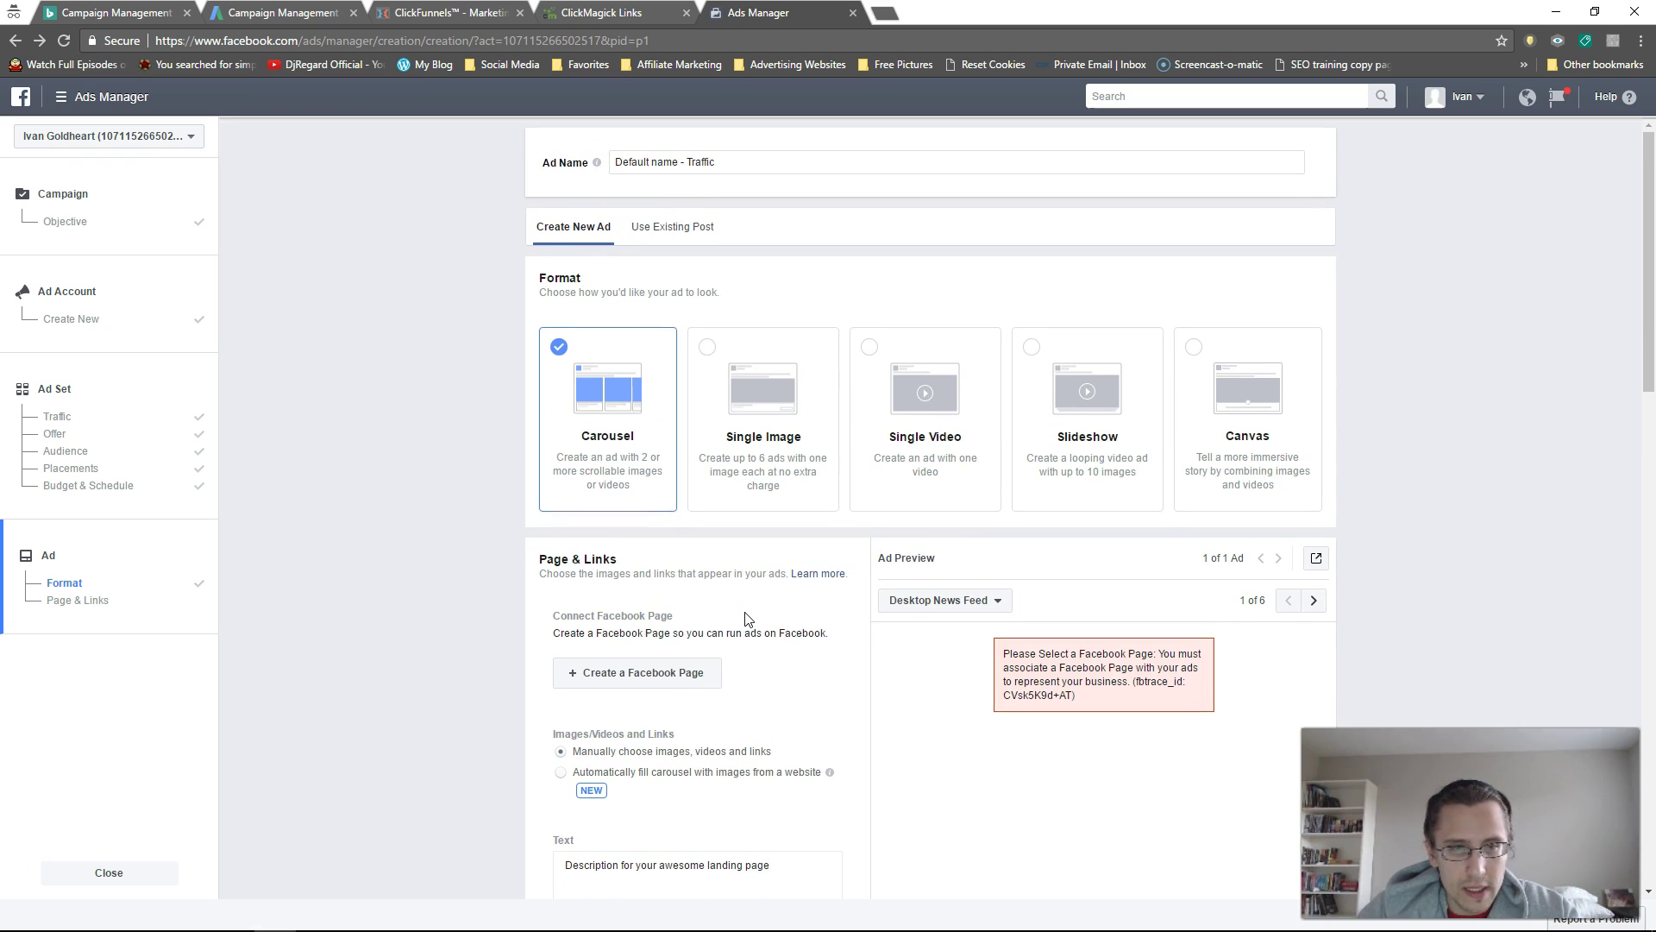
Open the ad set's Placements and expand the Facebook sub-placements
left_click(78, 471)
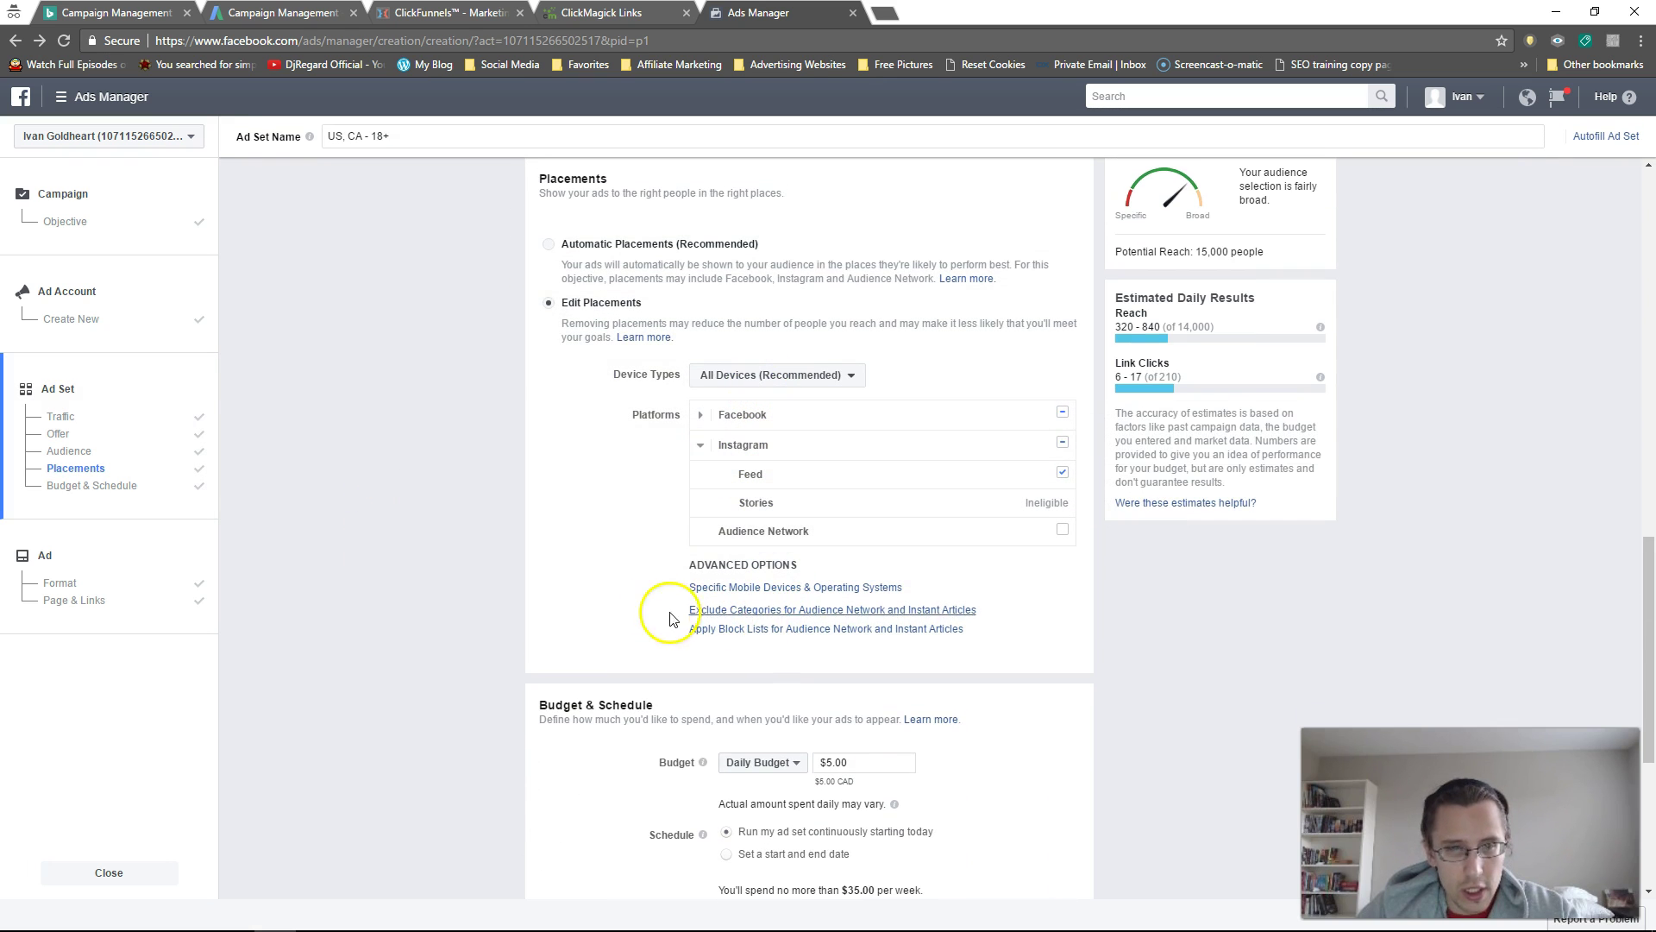
left_click(774, 375)
left_click(777, 376)
mouse_move(764, 419)
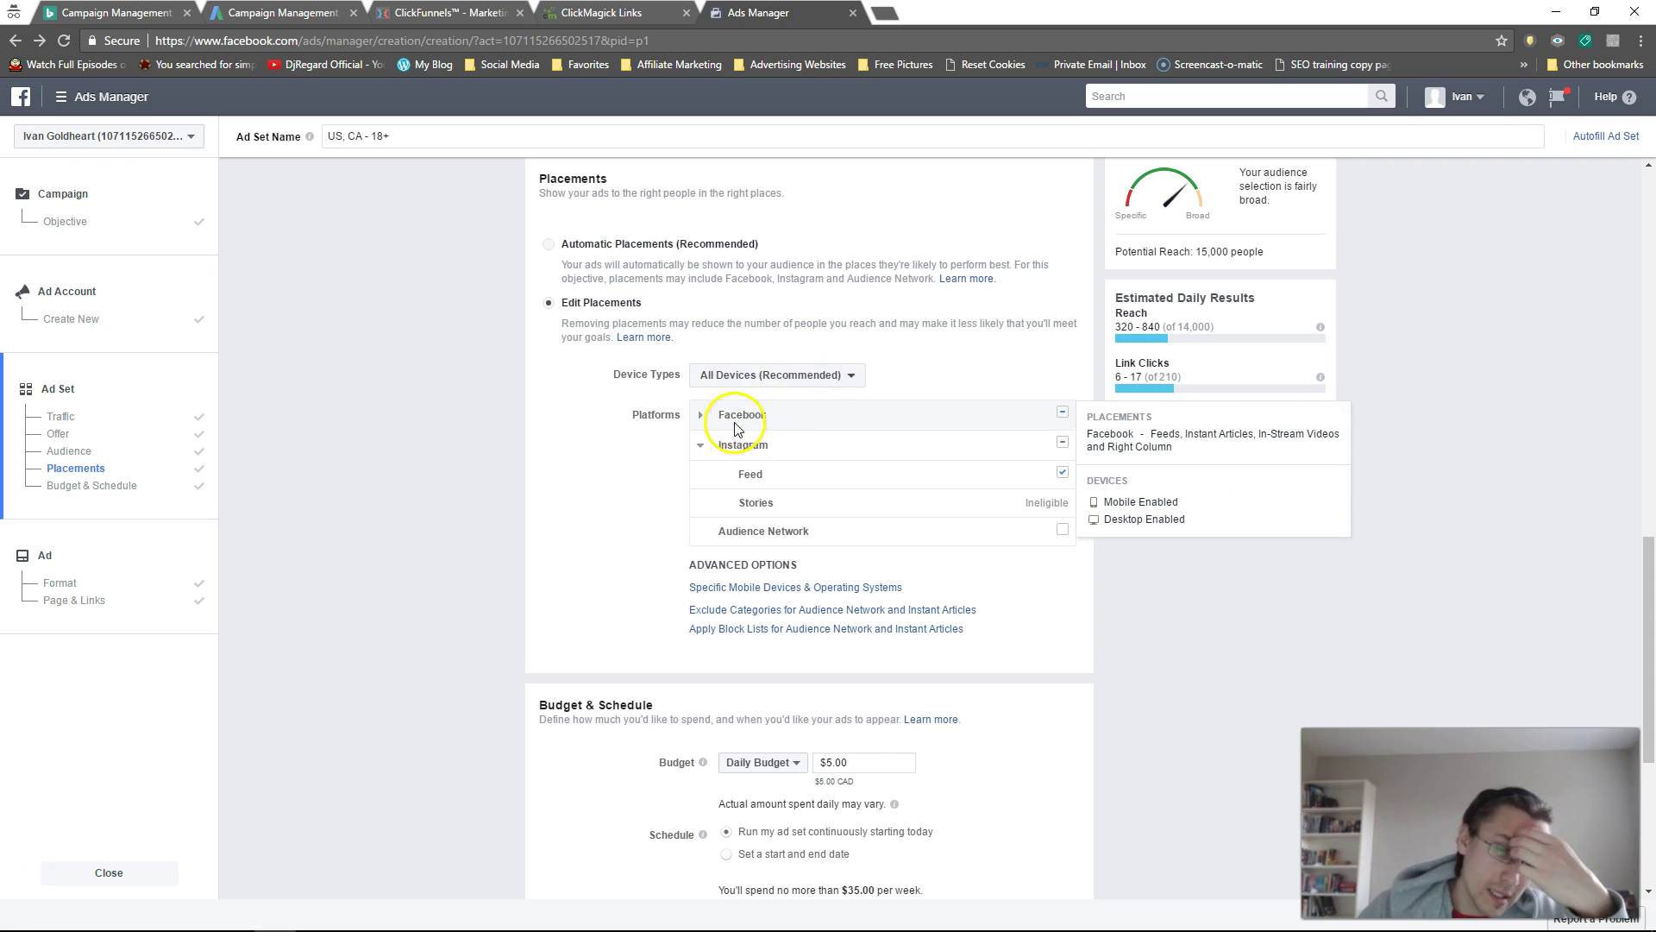
left_click(700, 415)
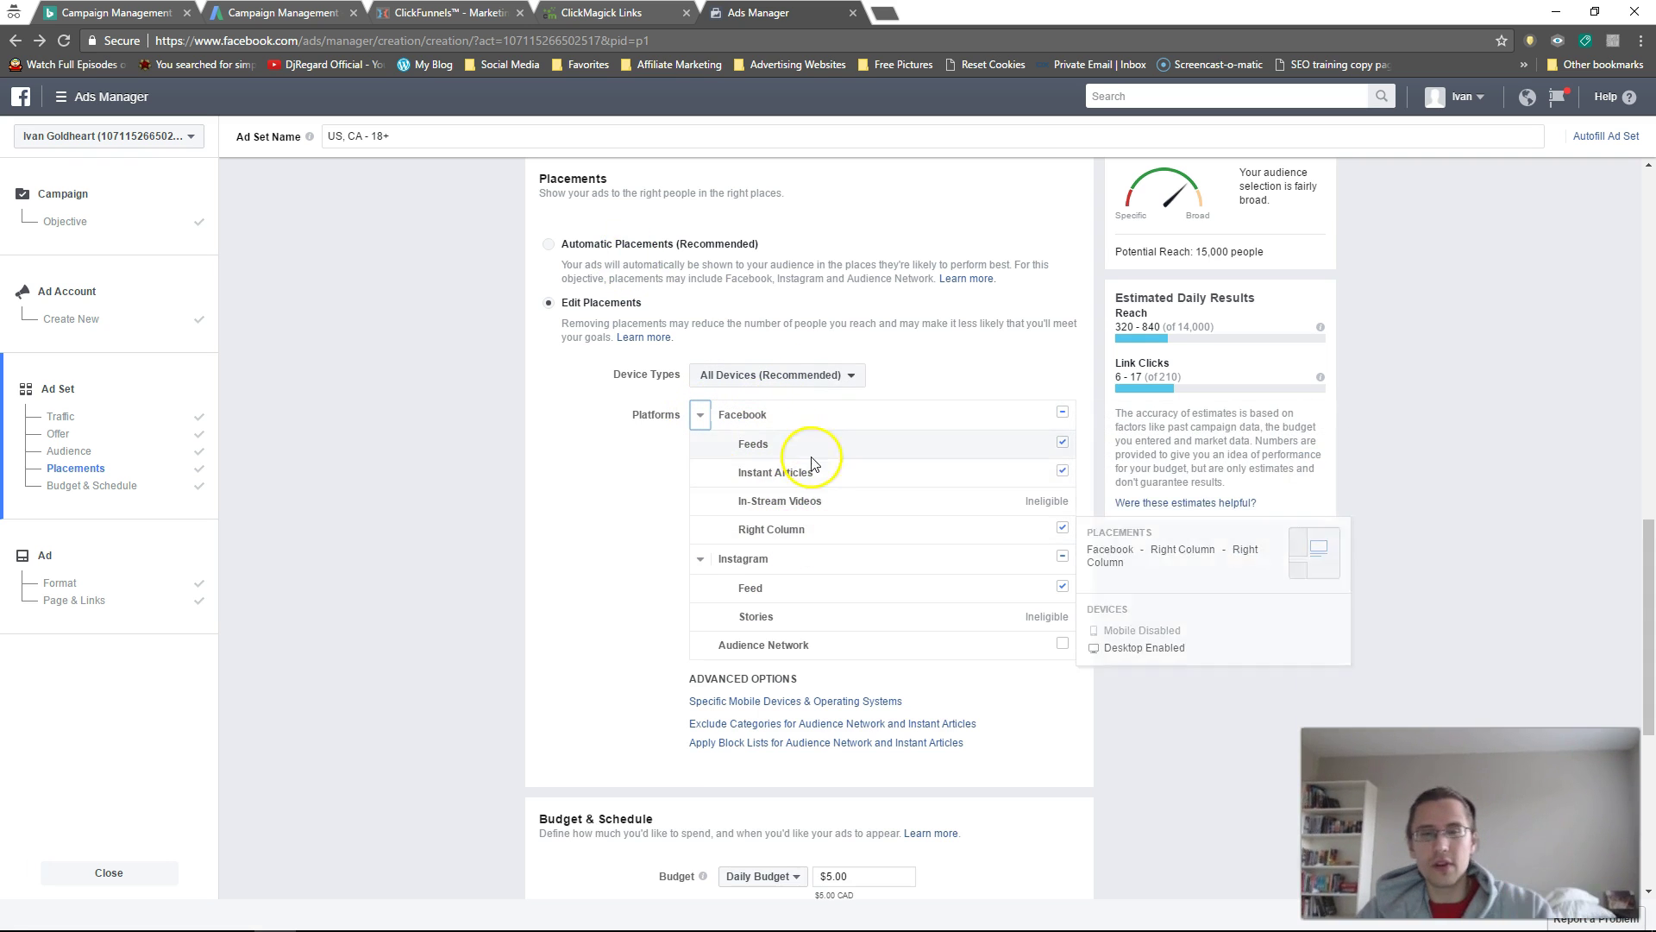
mouse_move(784, 439)
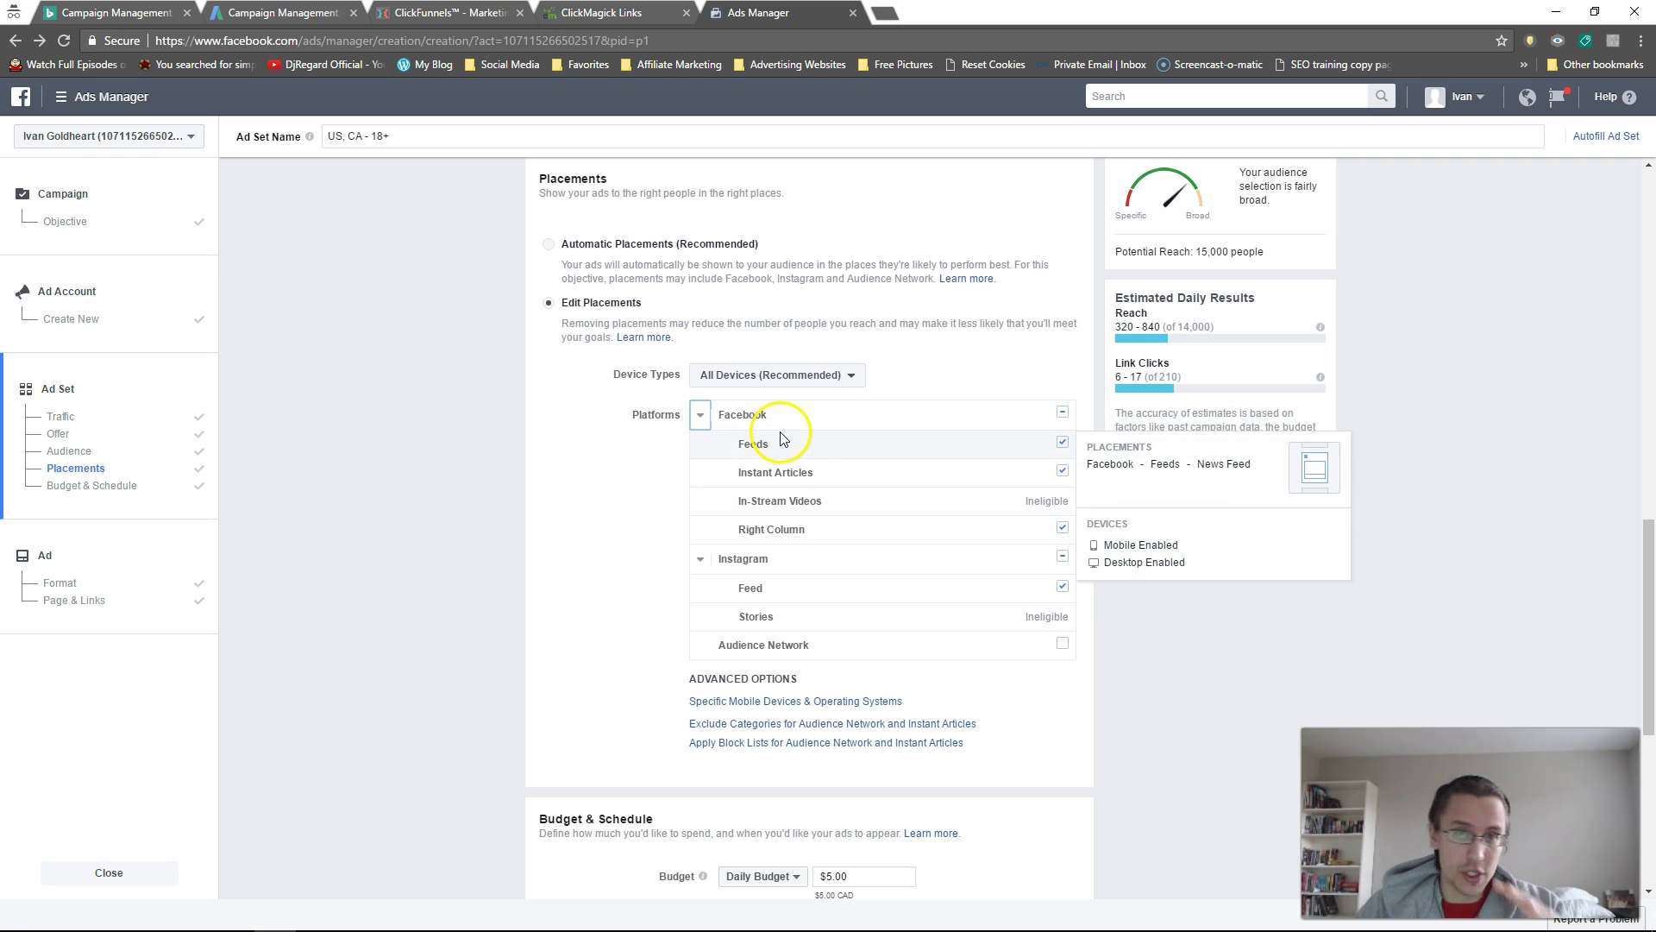
Uncheck Right Column and Instant Articles, leaving Facebook Feeds checked
left_click(1063, 444)
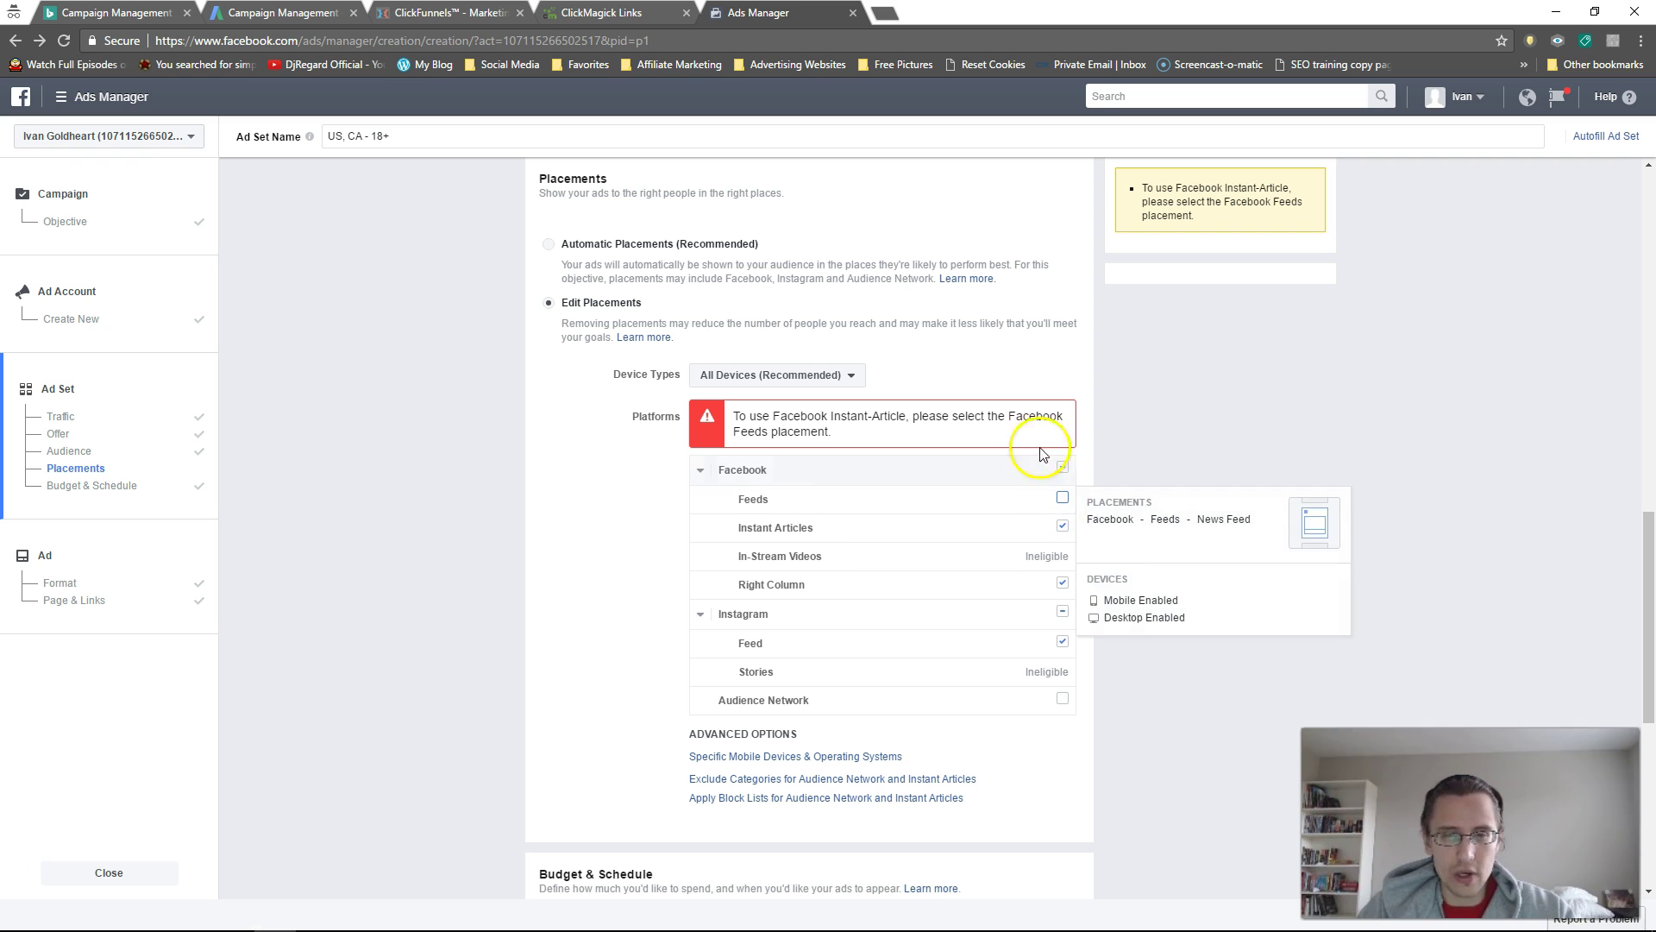
left_click(1063, 498)
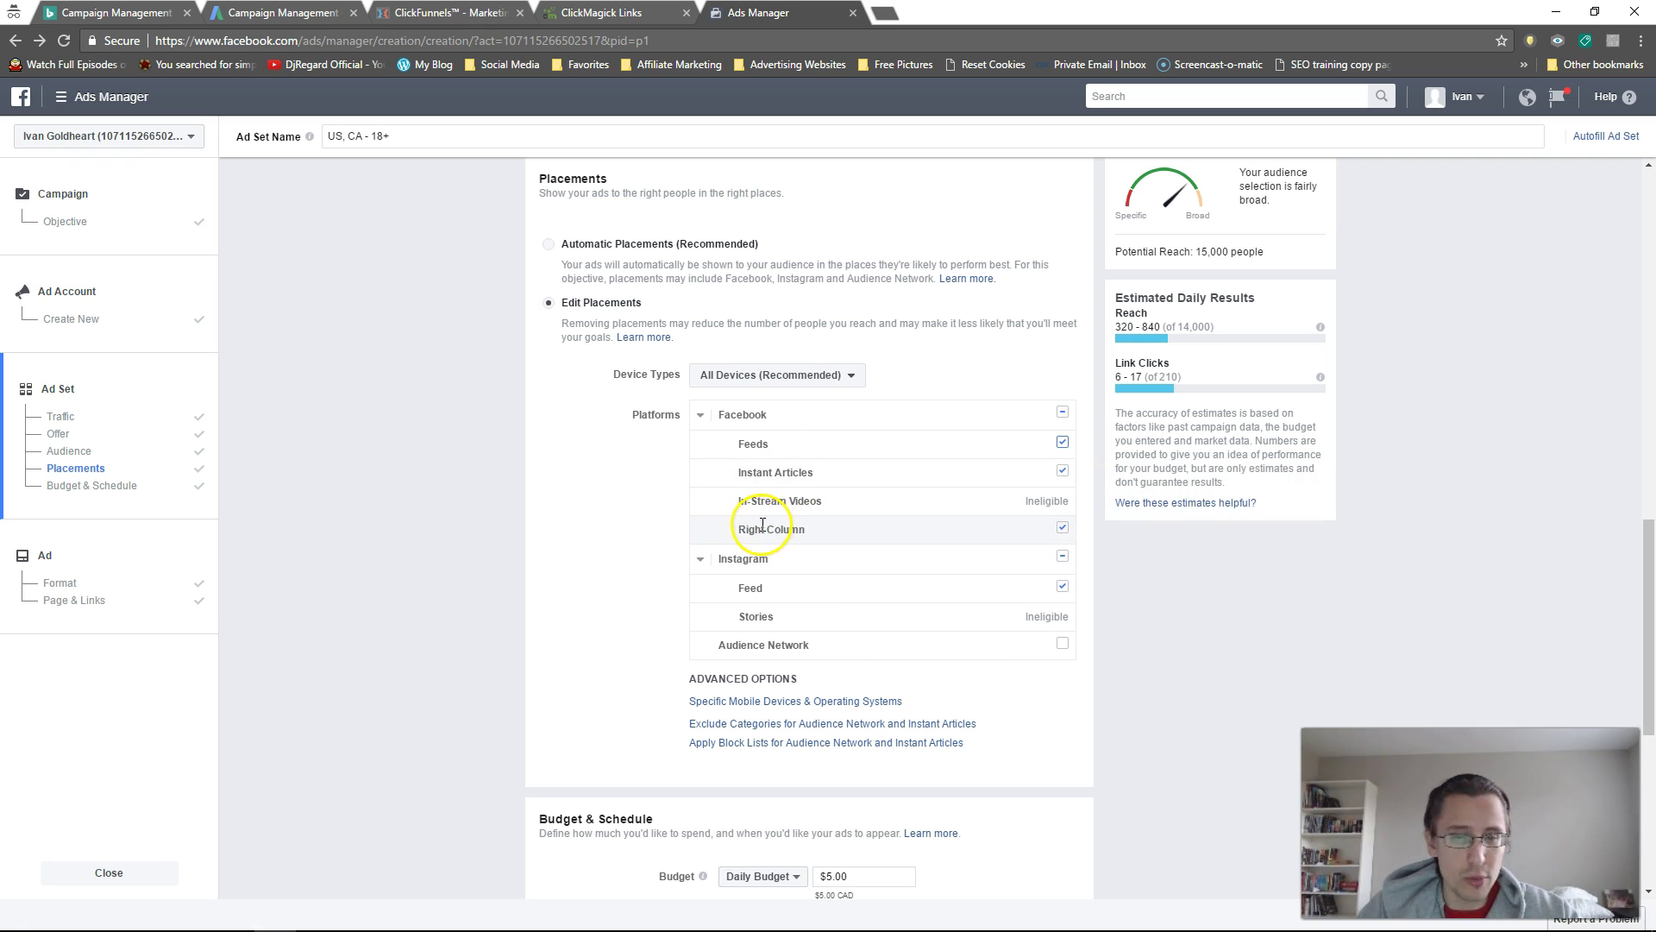
left_click(1063, 529)
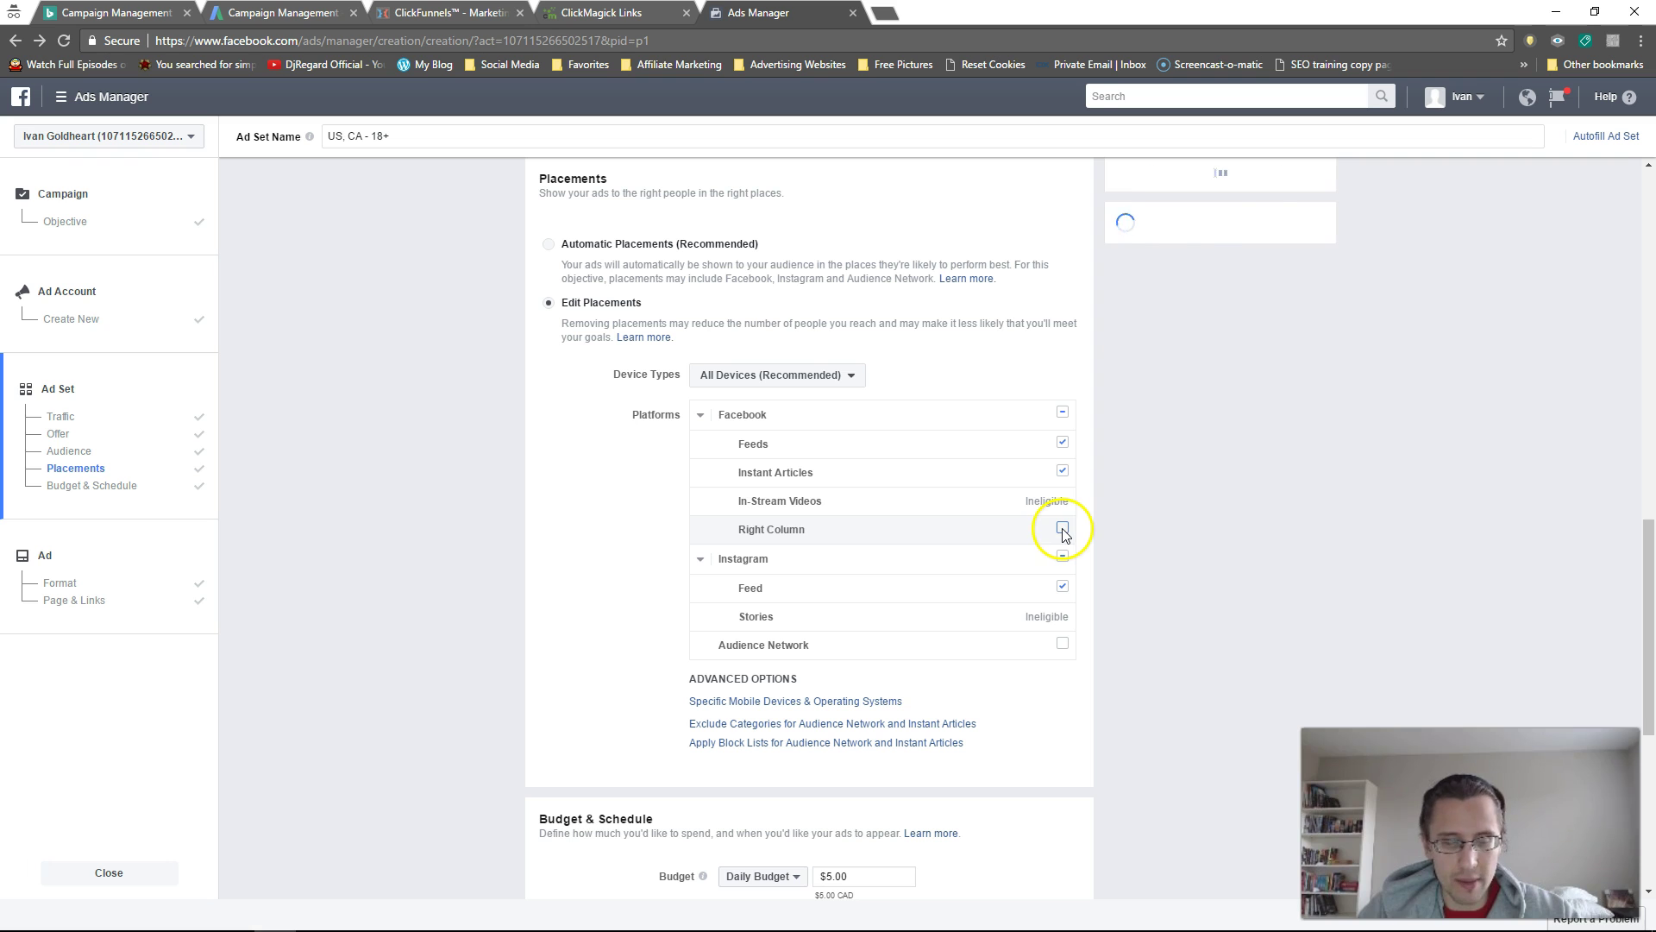
left_click(1063, 472)
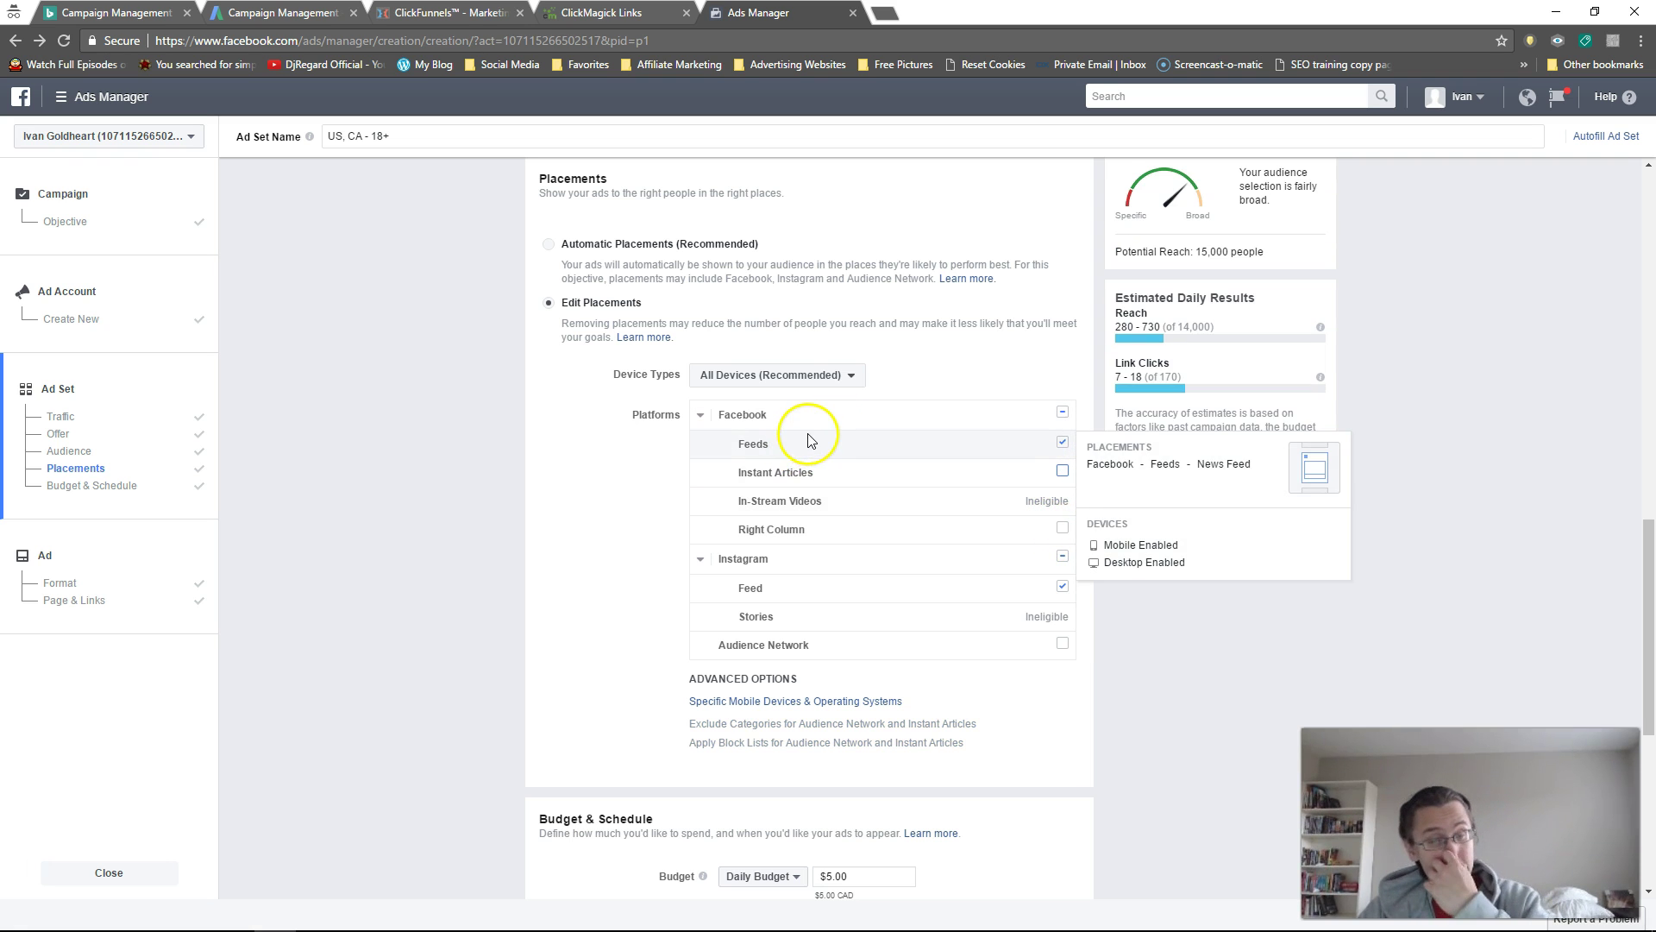
scroll(495, 569, "down", 6)
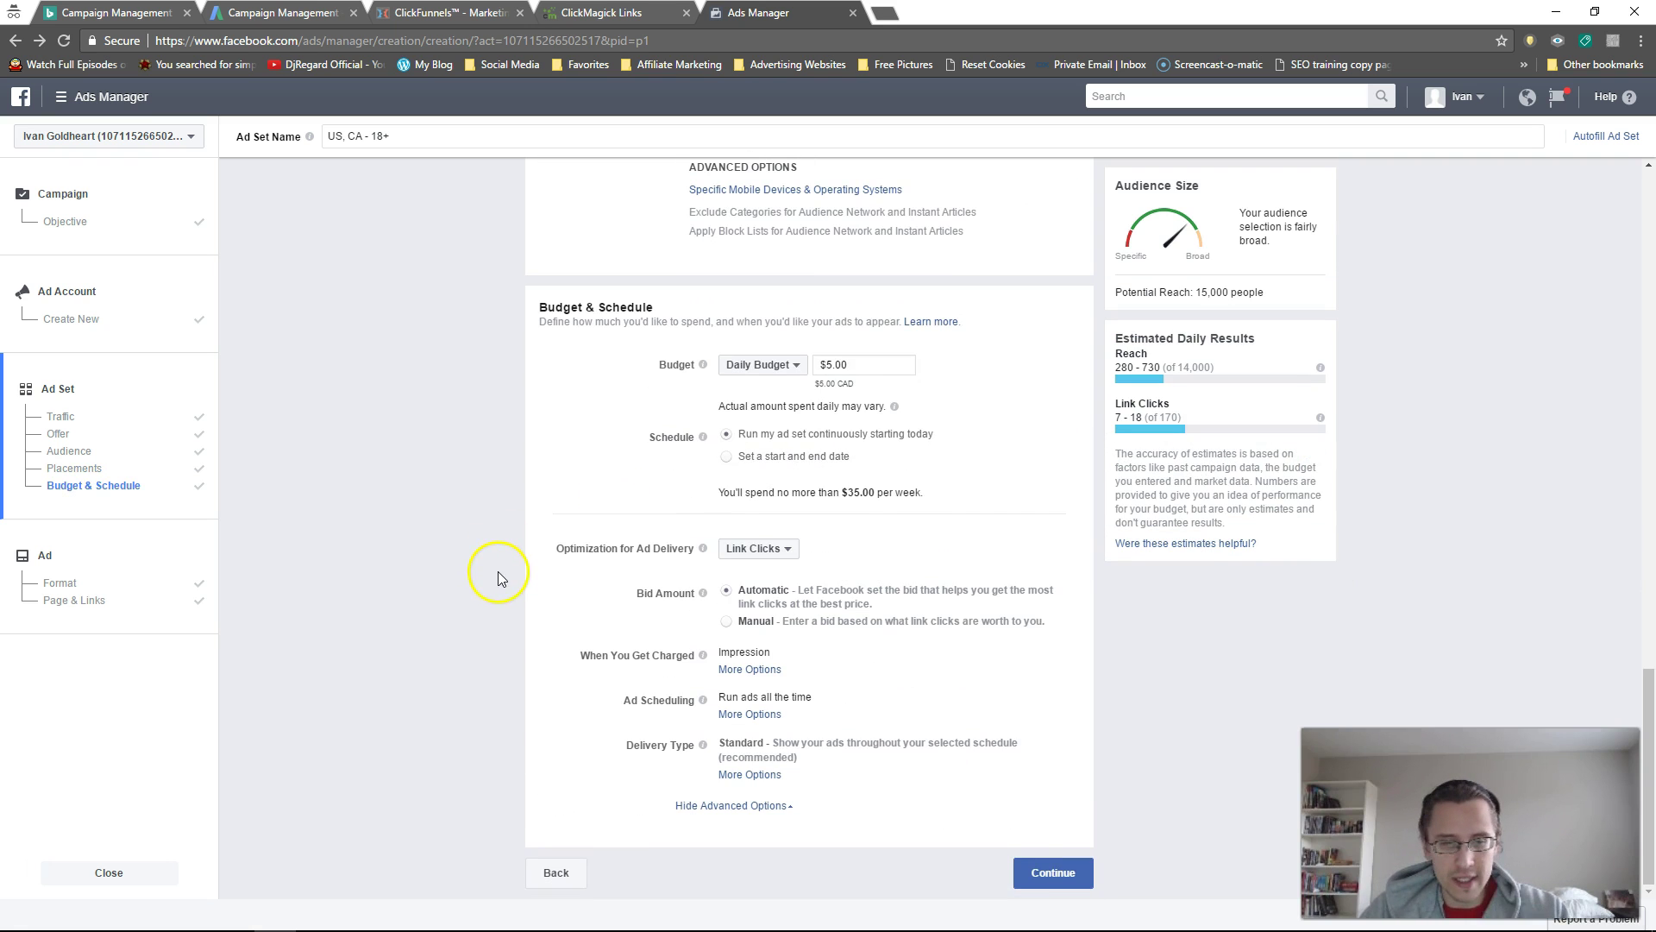
Set the ad to Single Image with a free stock photo, and begin creating a Facebook Page
left_click(1057, 873)
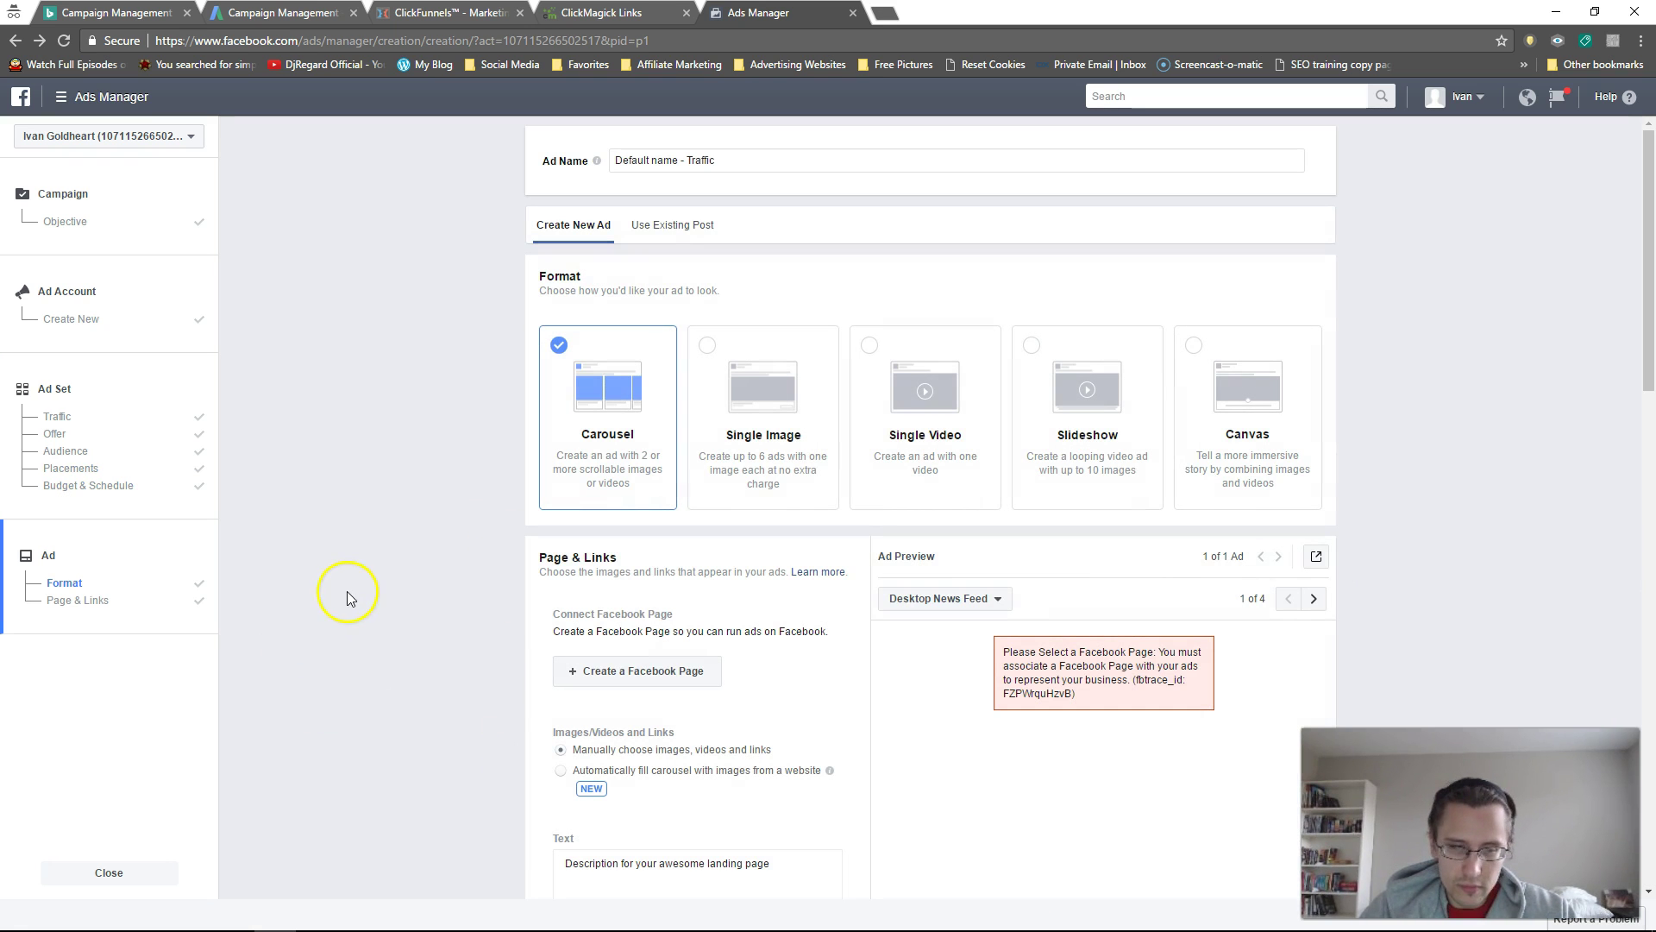
left_click(744, 384)
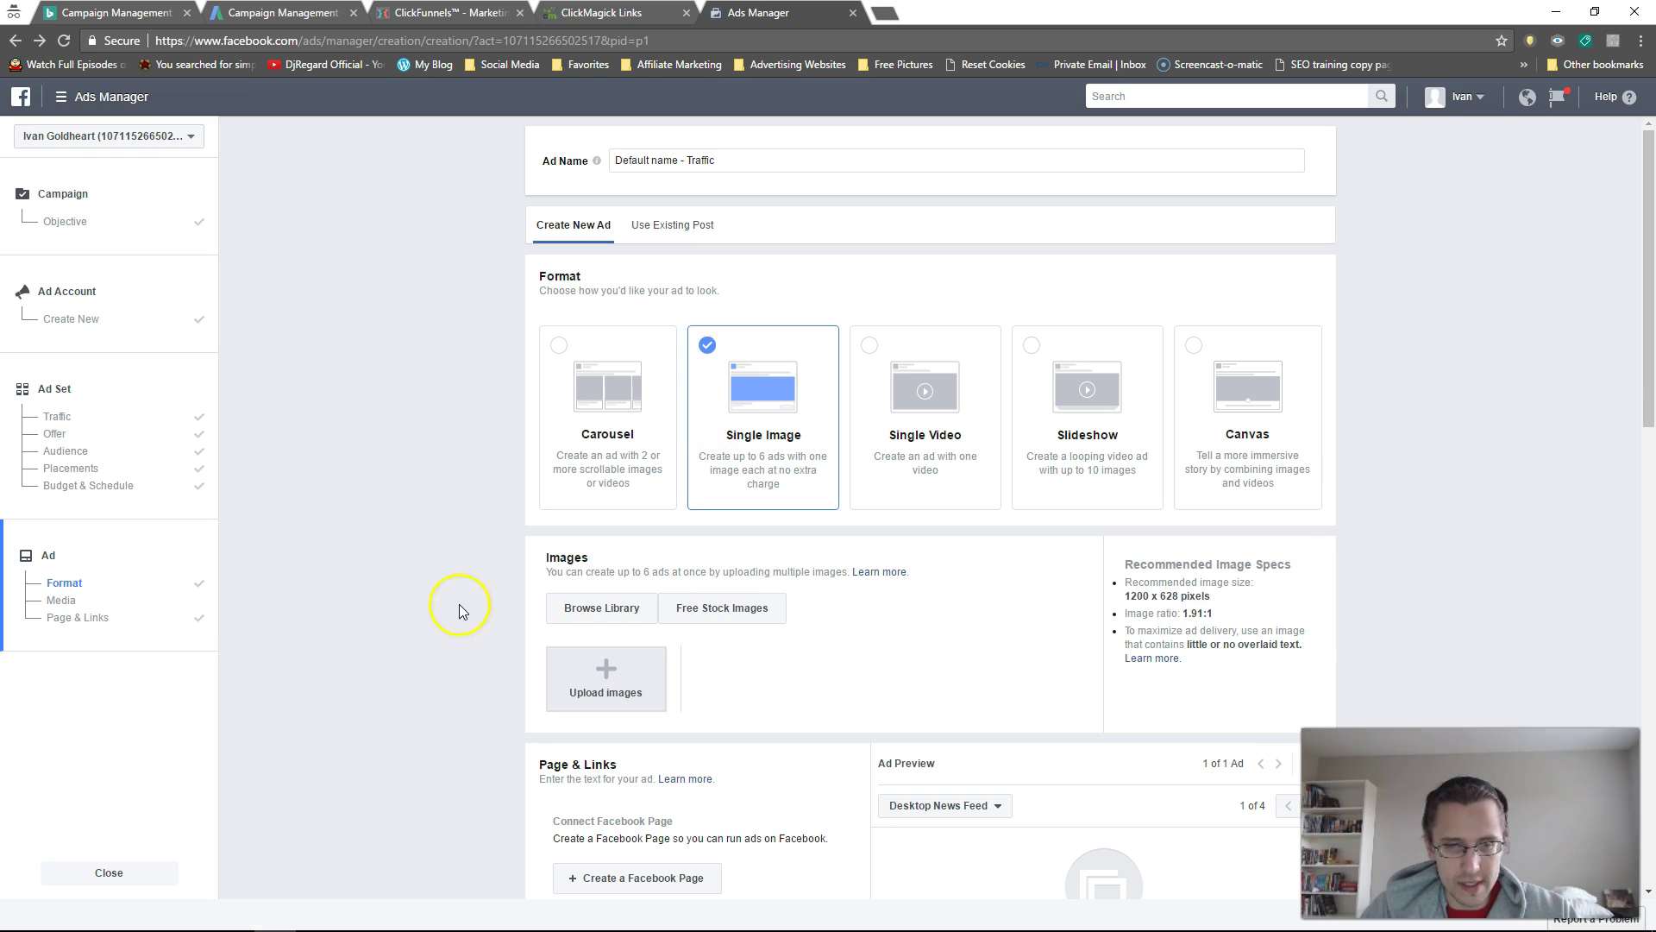
left_click(712, 609)
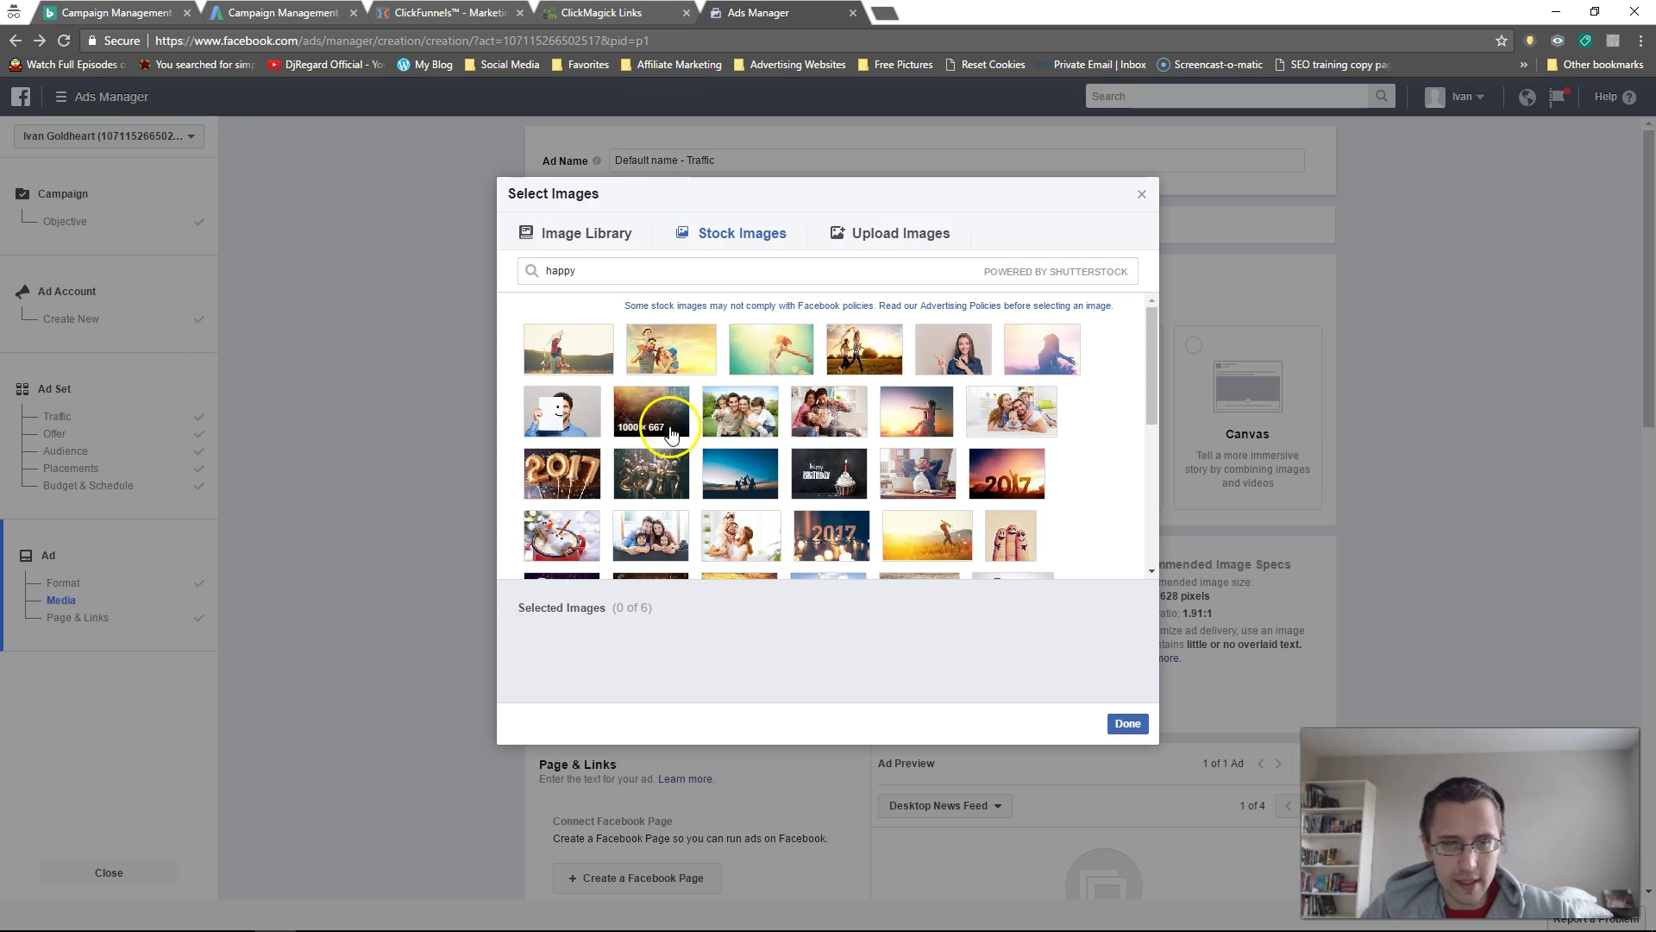
left_click(1127, 724)
scroll(474, 665, "down", 5)
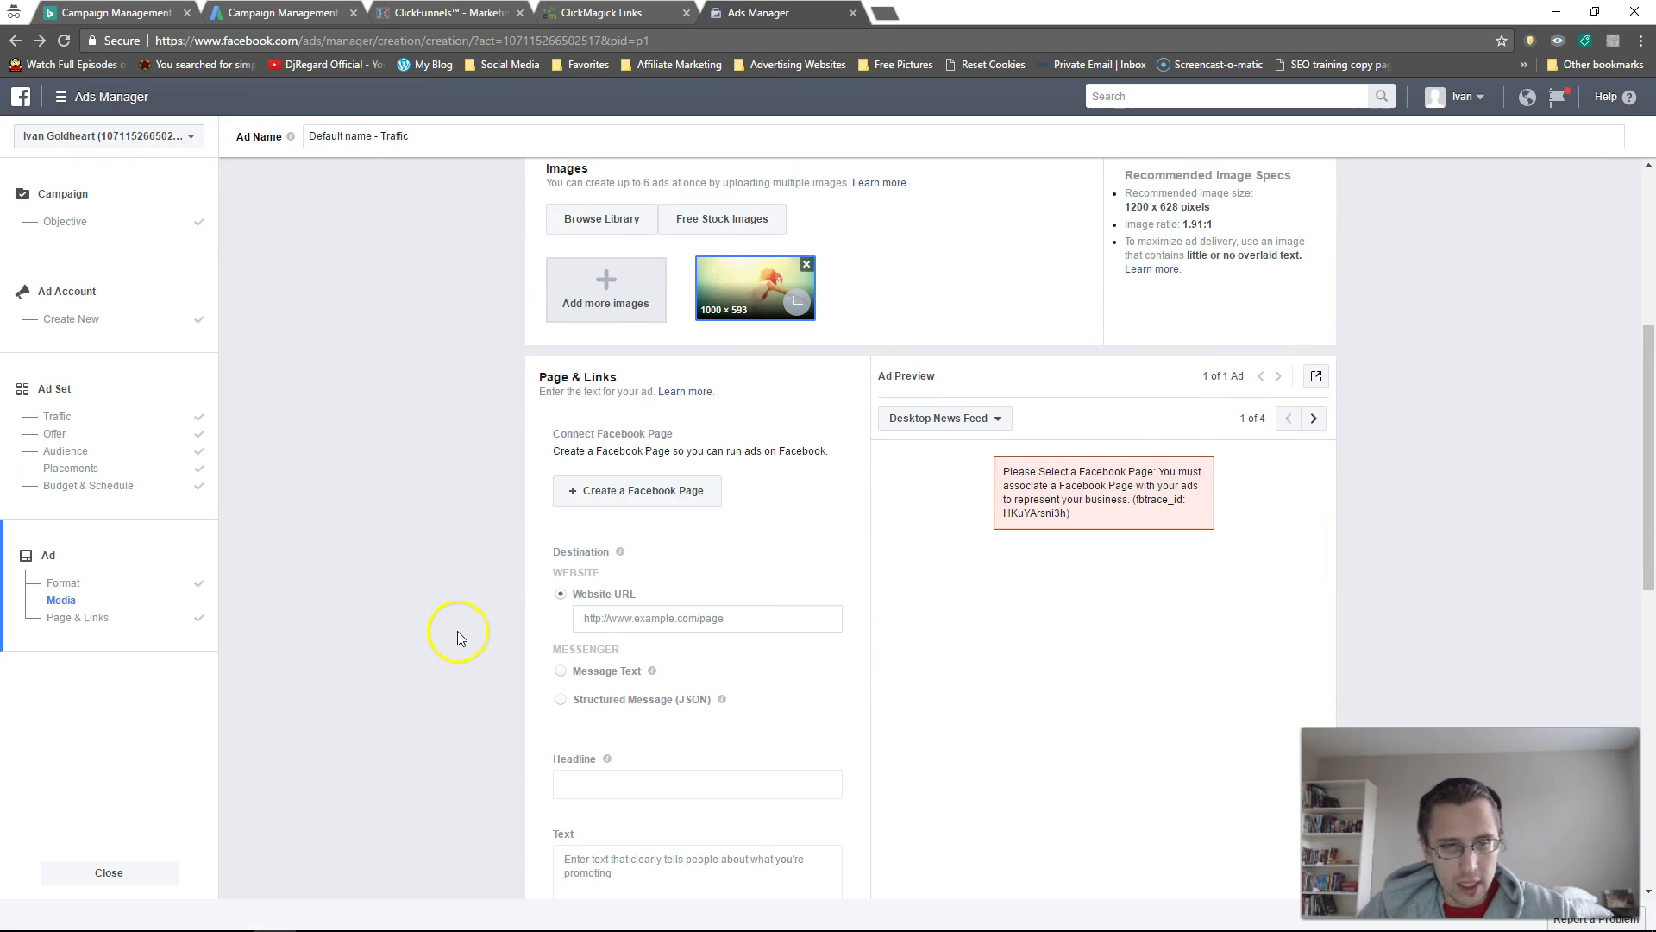
left_click(595, 491)
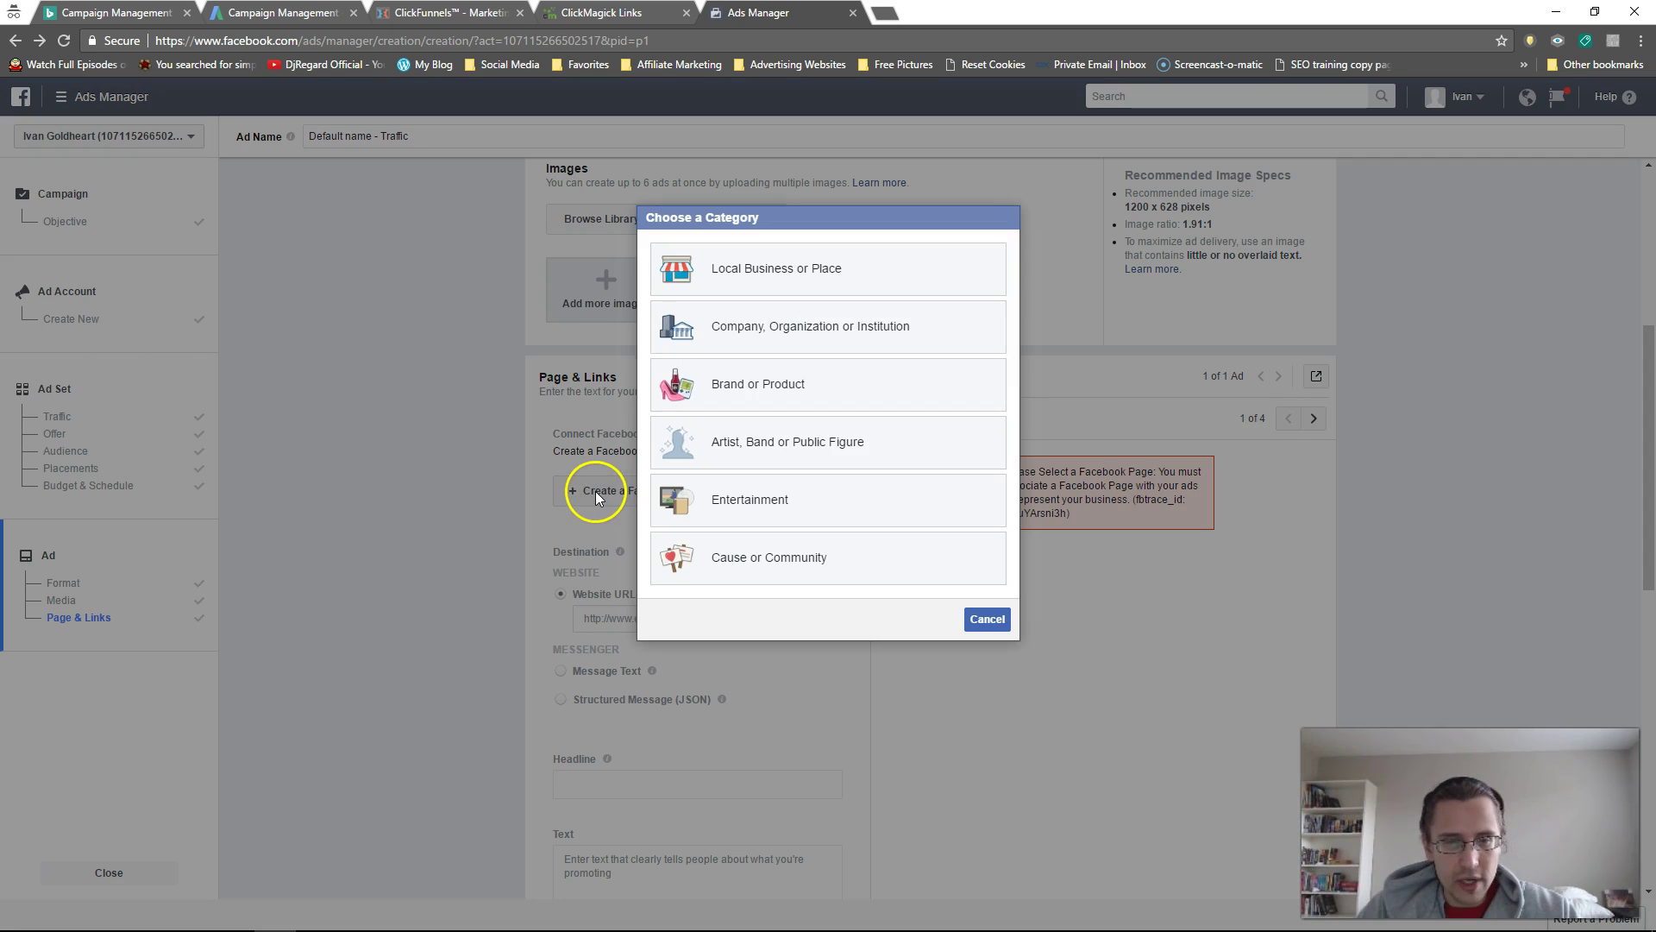
Try creating a Brand or Product page 'diabetes loophl' in Health/Beauty, then abandon it
left_click(805, 400)
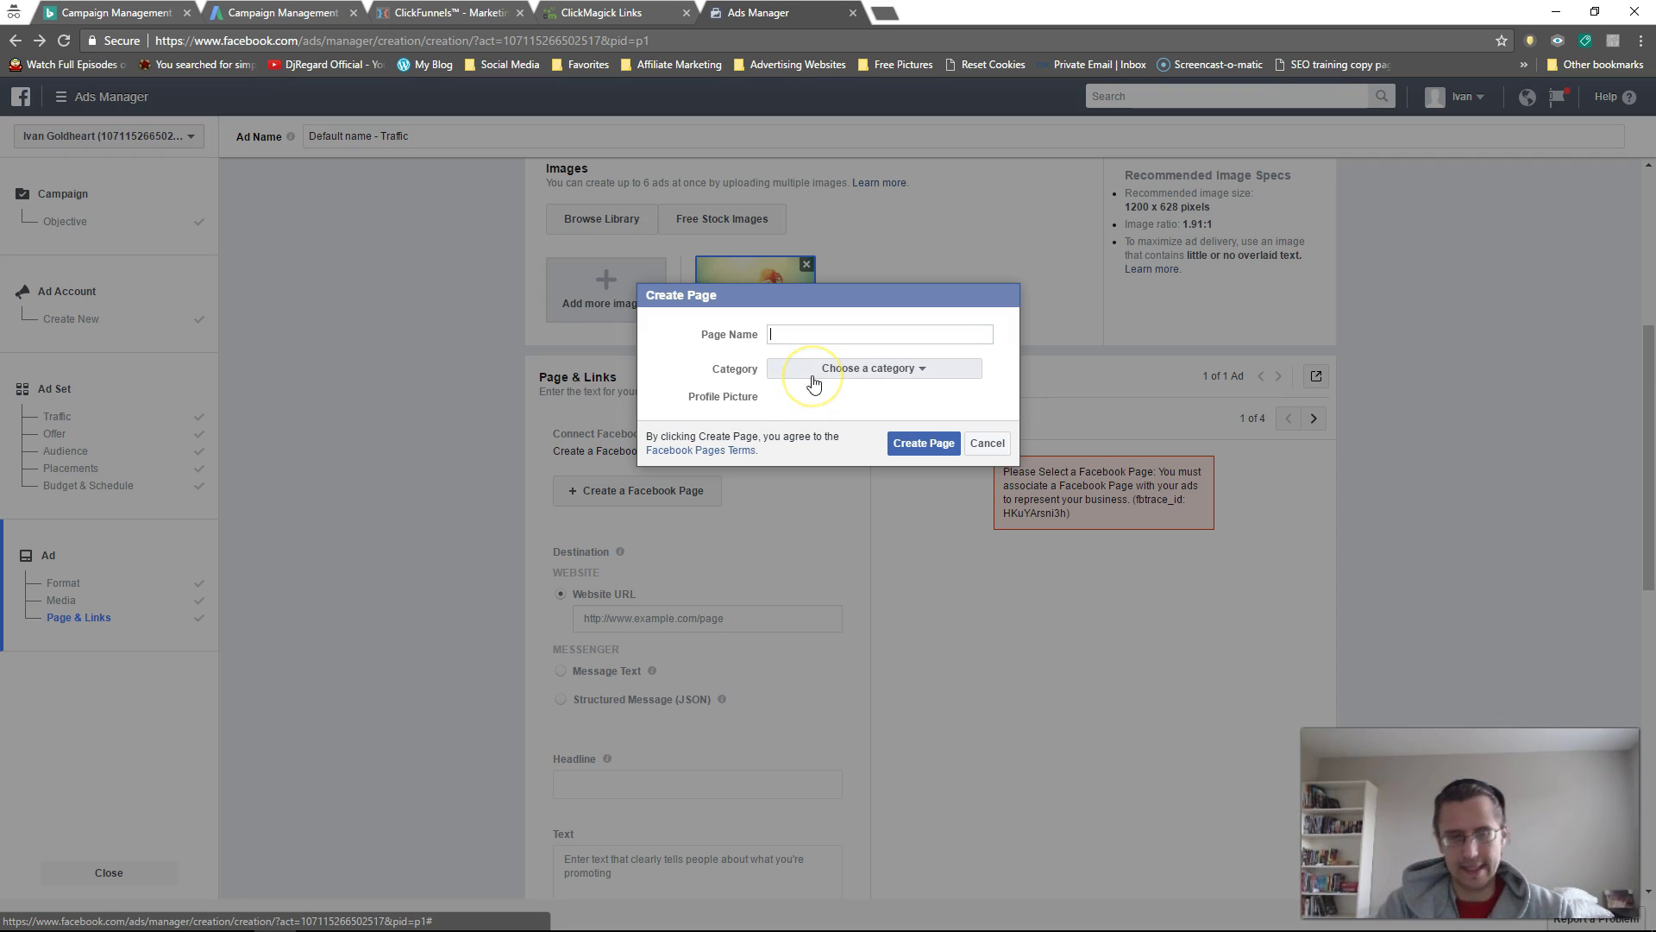
type("diabetes loophl")
left_click(830, 373)
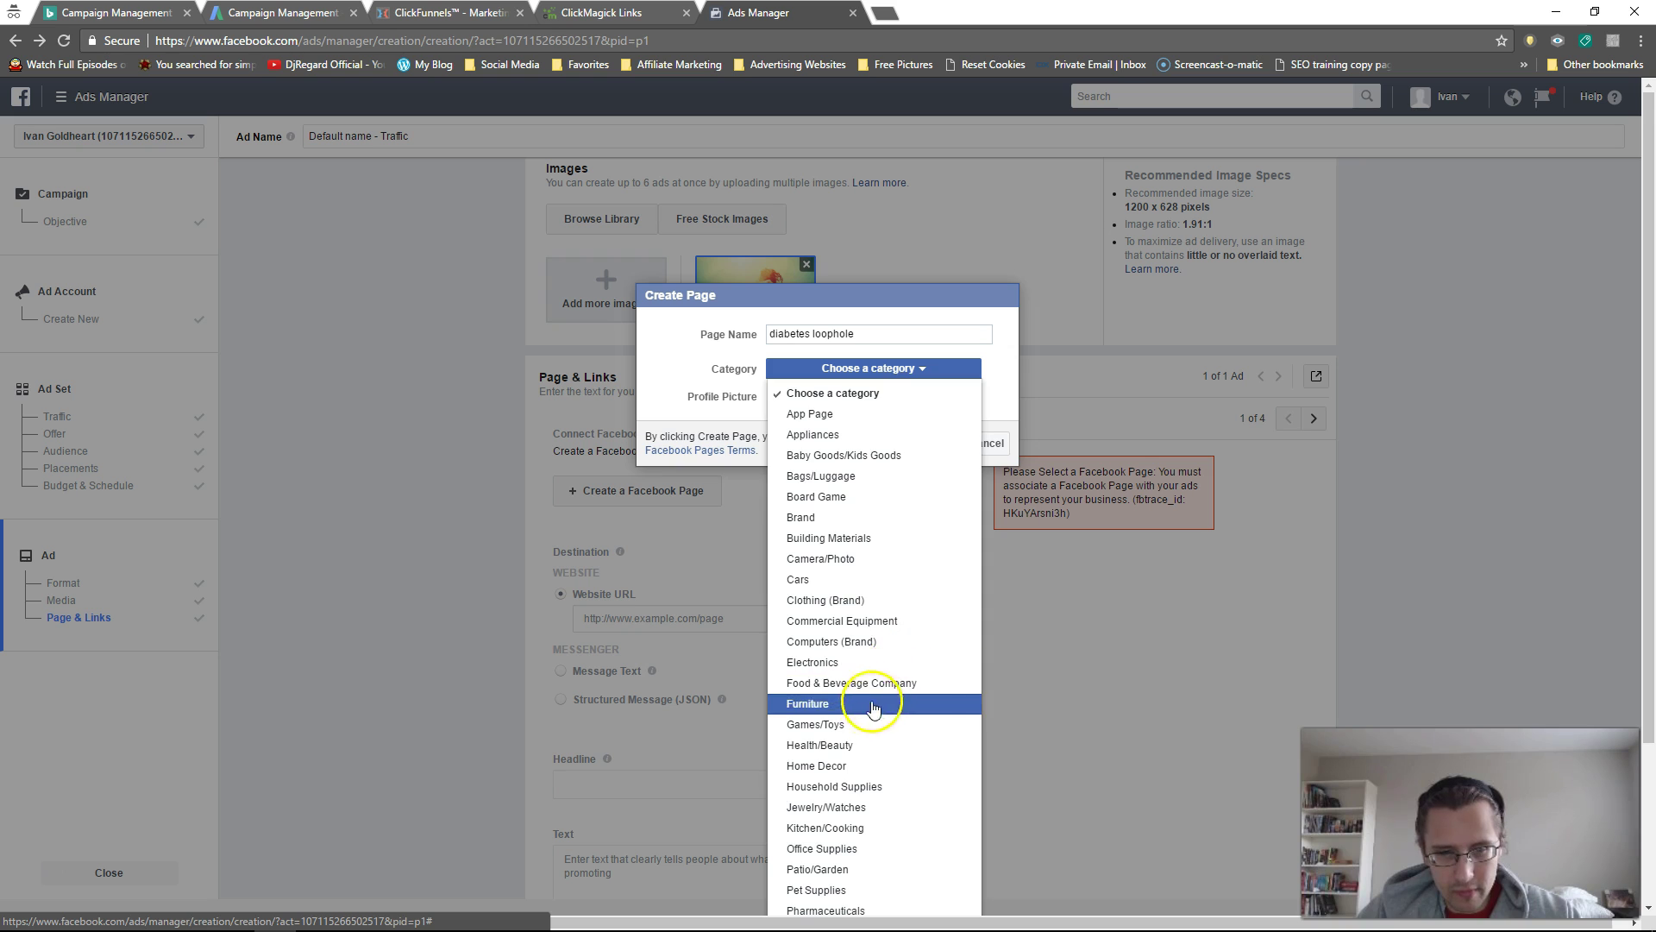
left_click(867, 746)
left_click(885, 445)
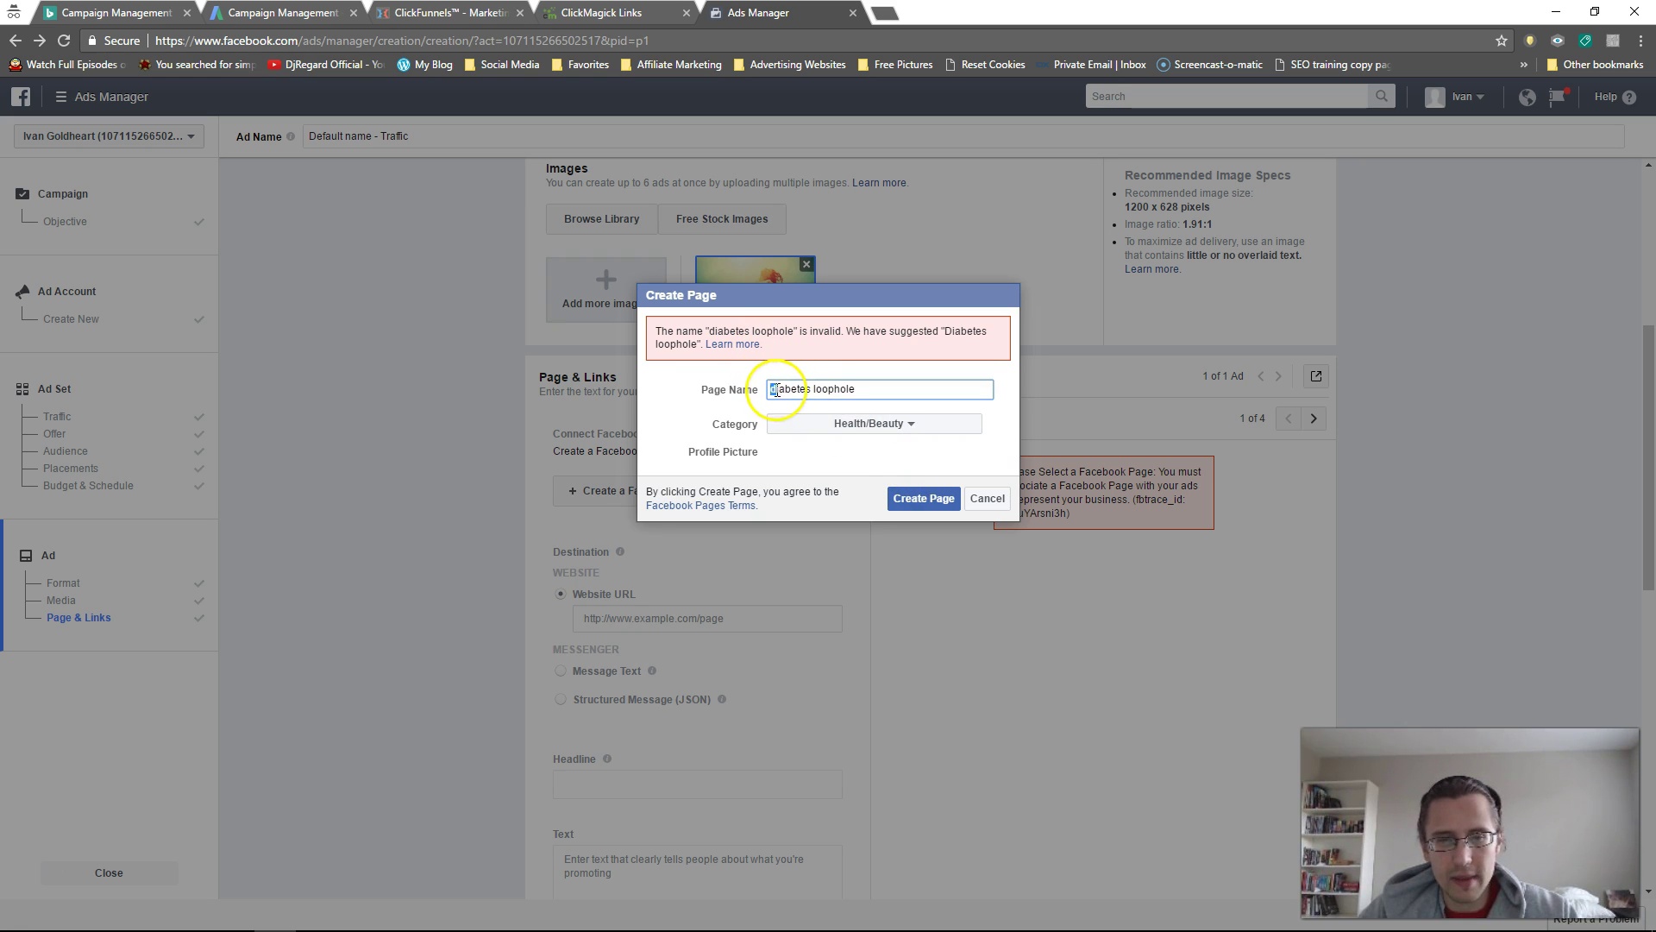
type("D")
left_click(924, 498)
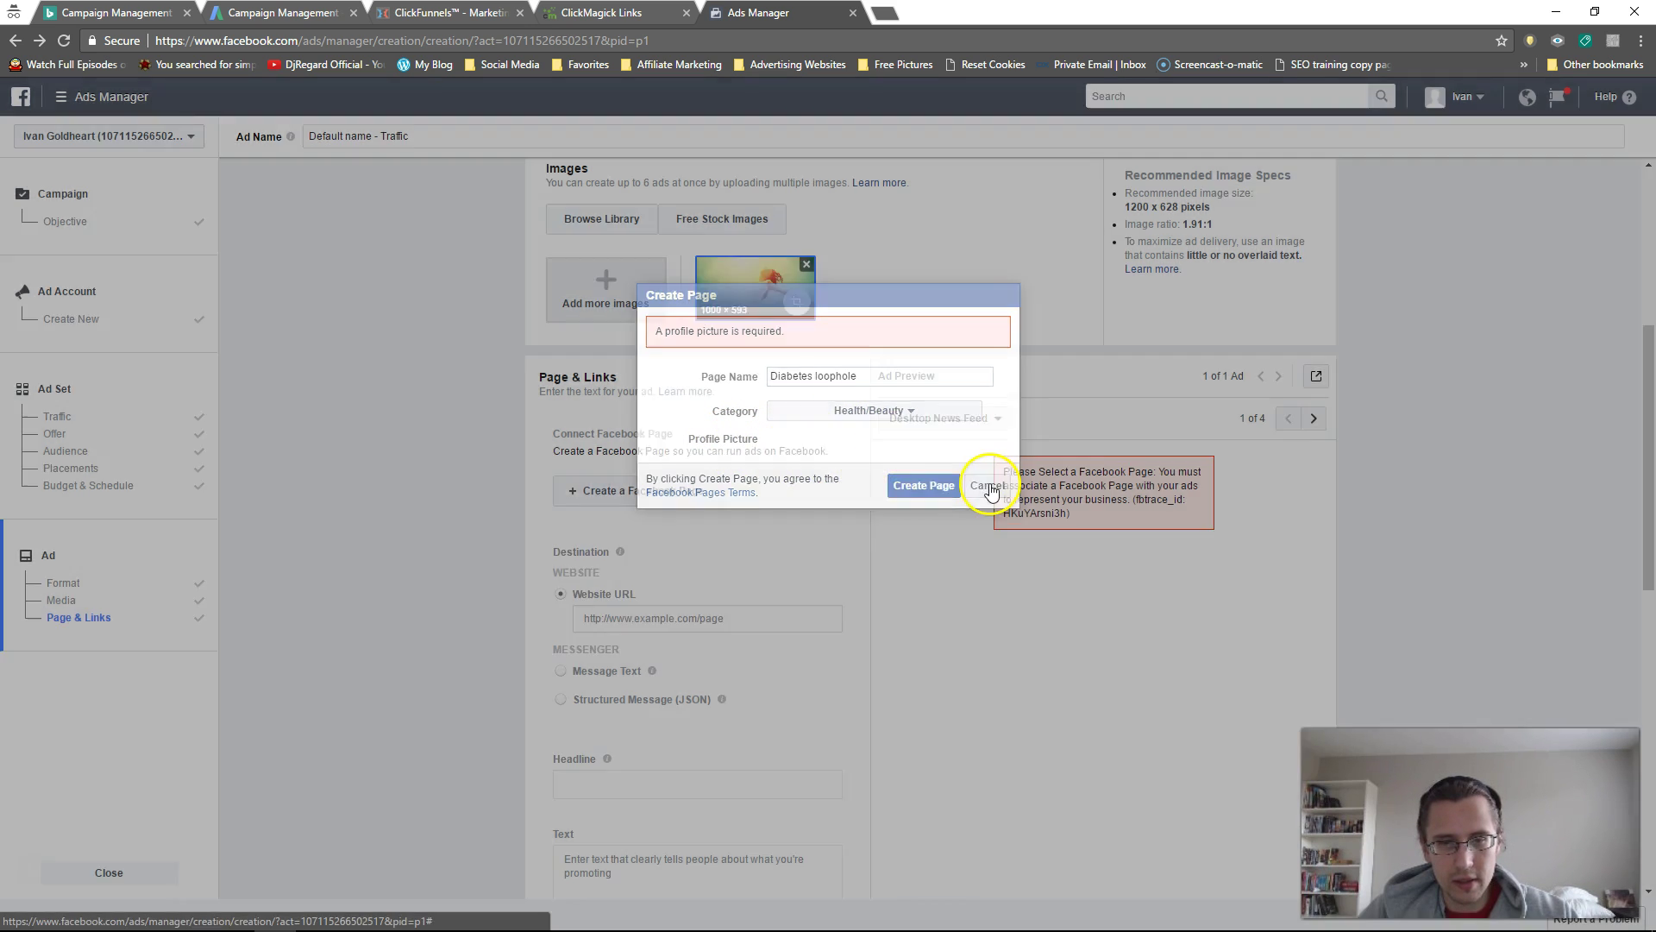
left_click(986, 485)
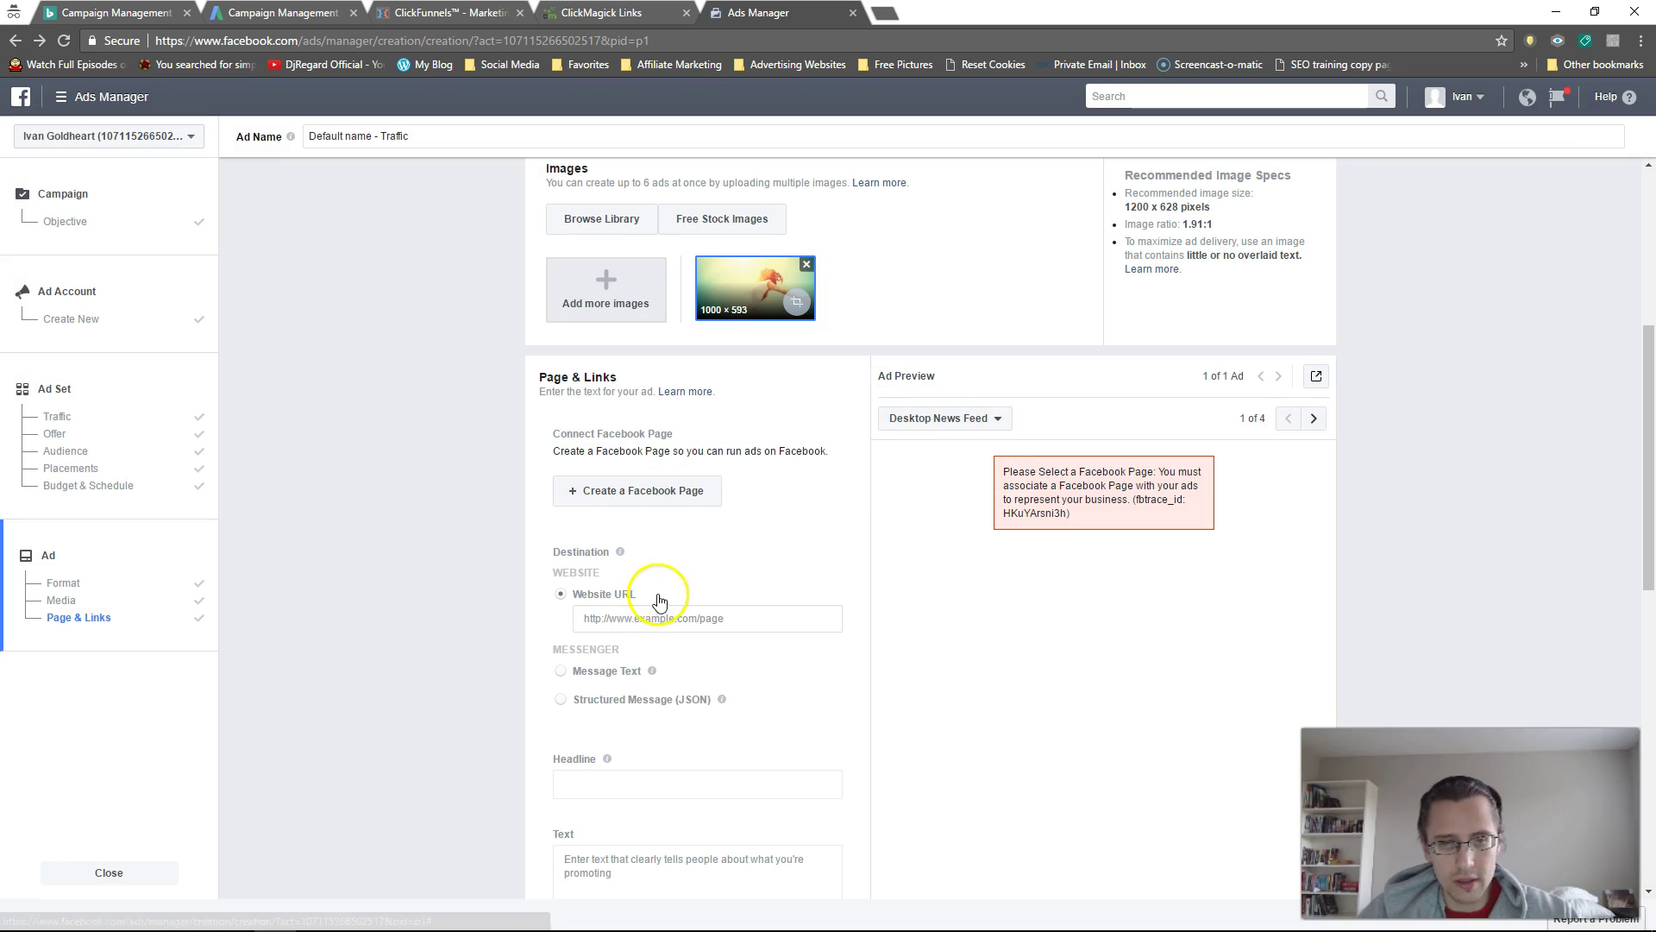
Restart Brand or Product page creation and open, then close, the profile picture upload
left_click(670, 500)
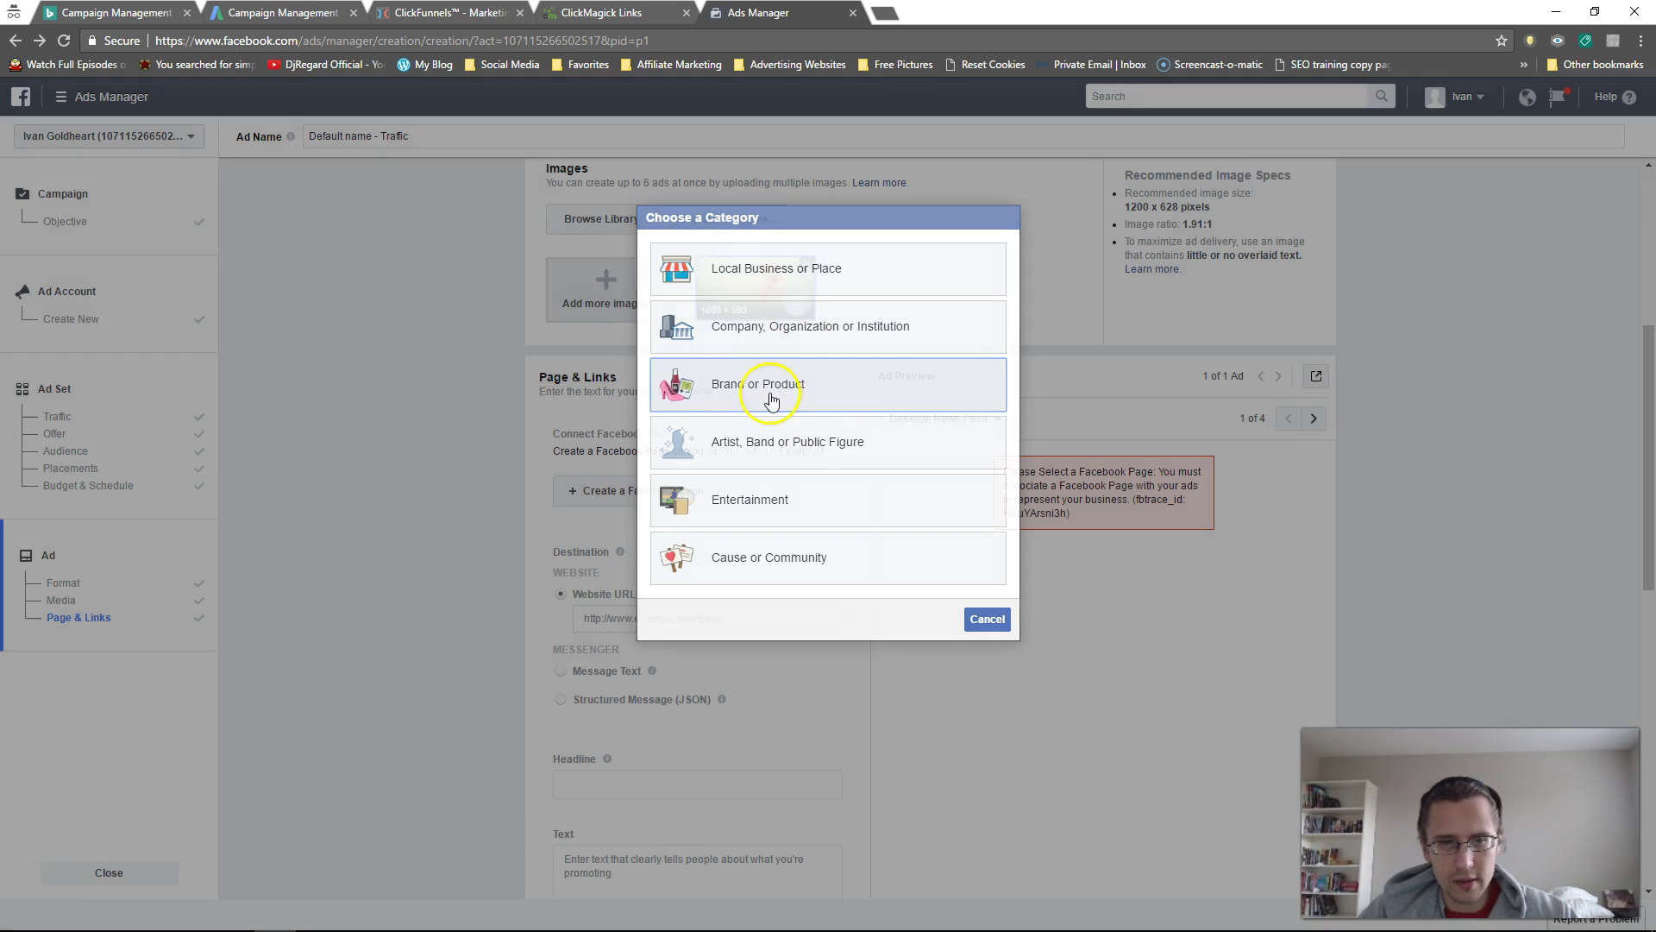
left_click(772, 398)
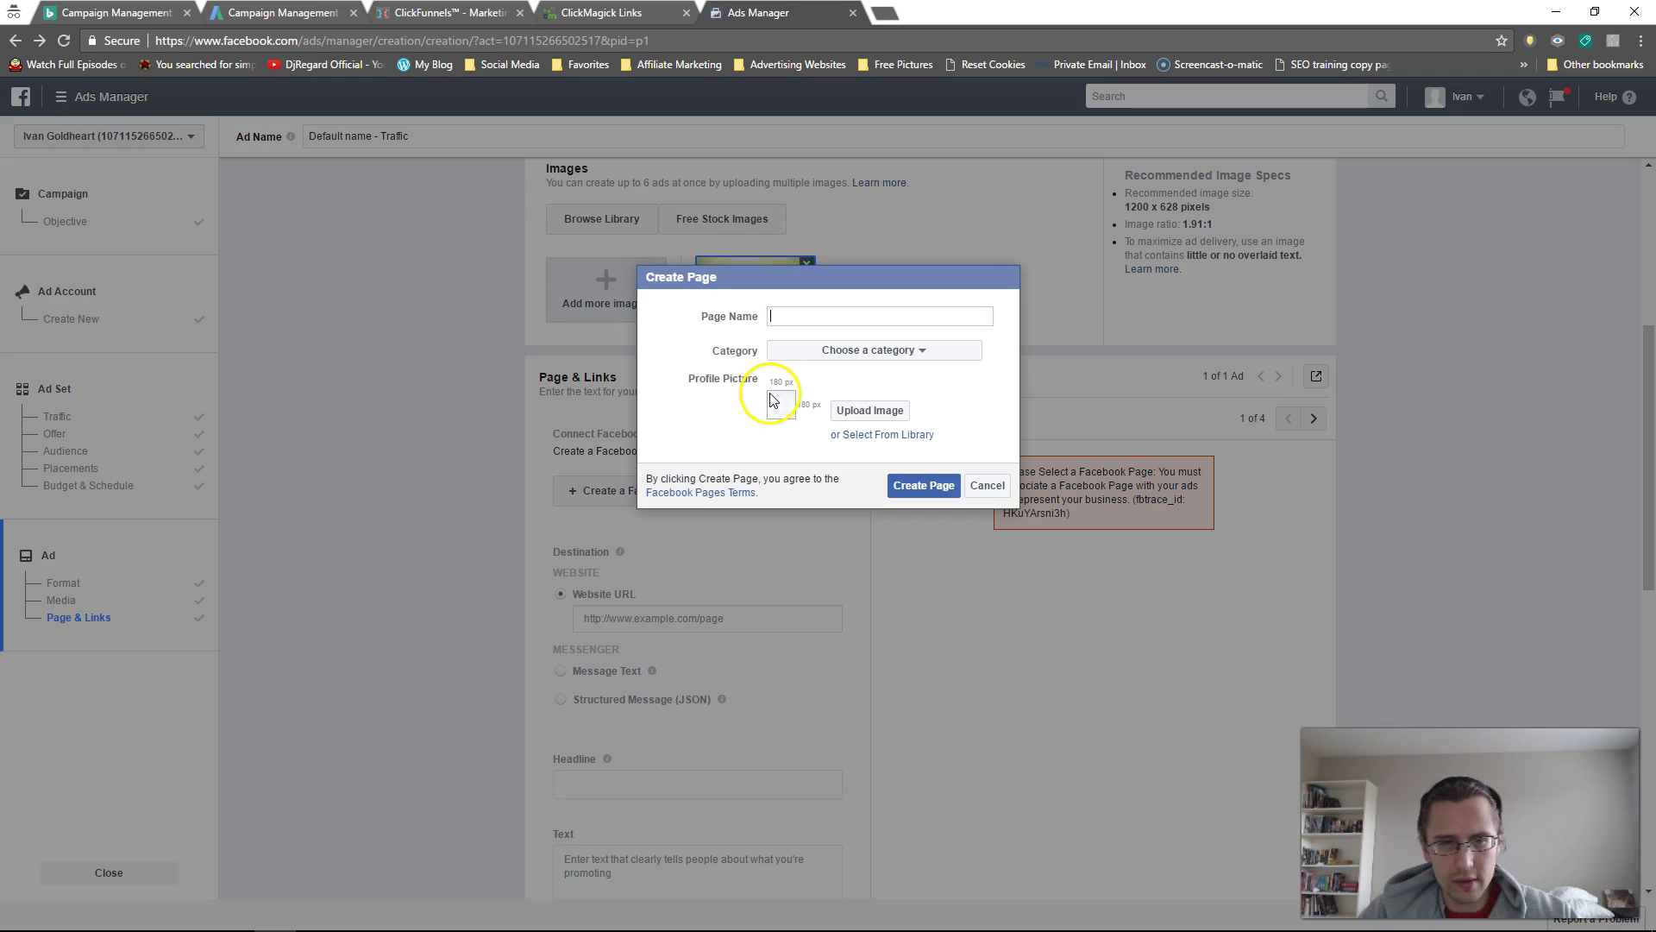
left_click(865, 412)
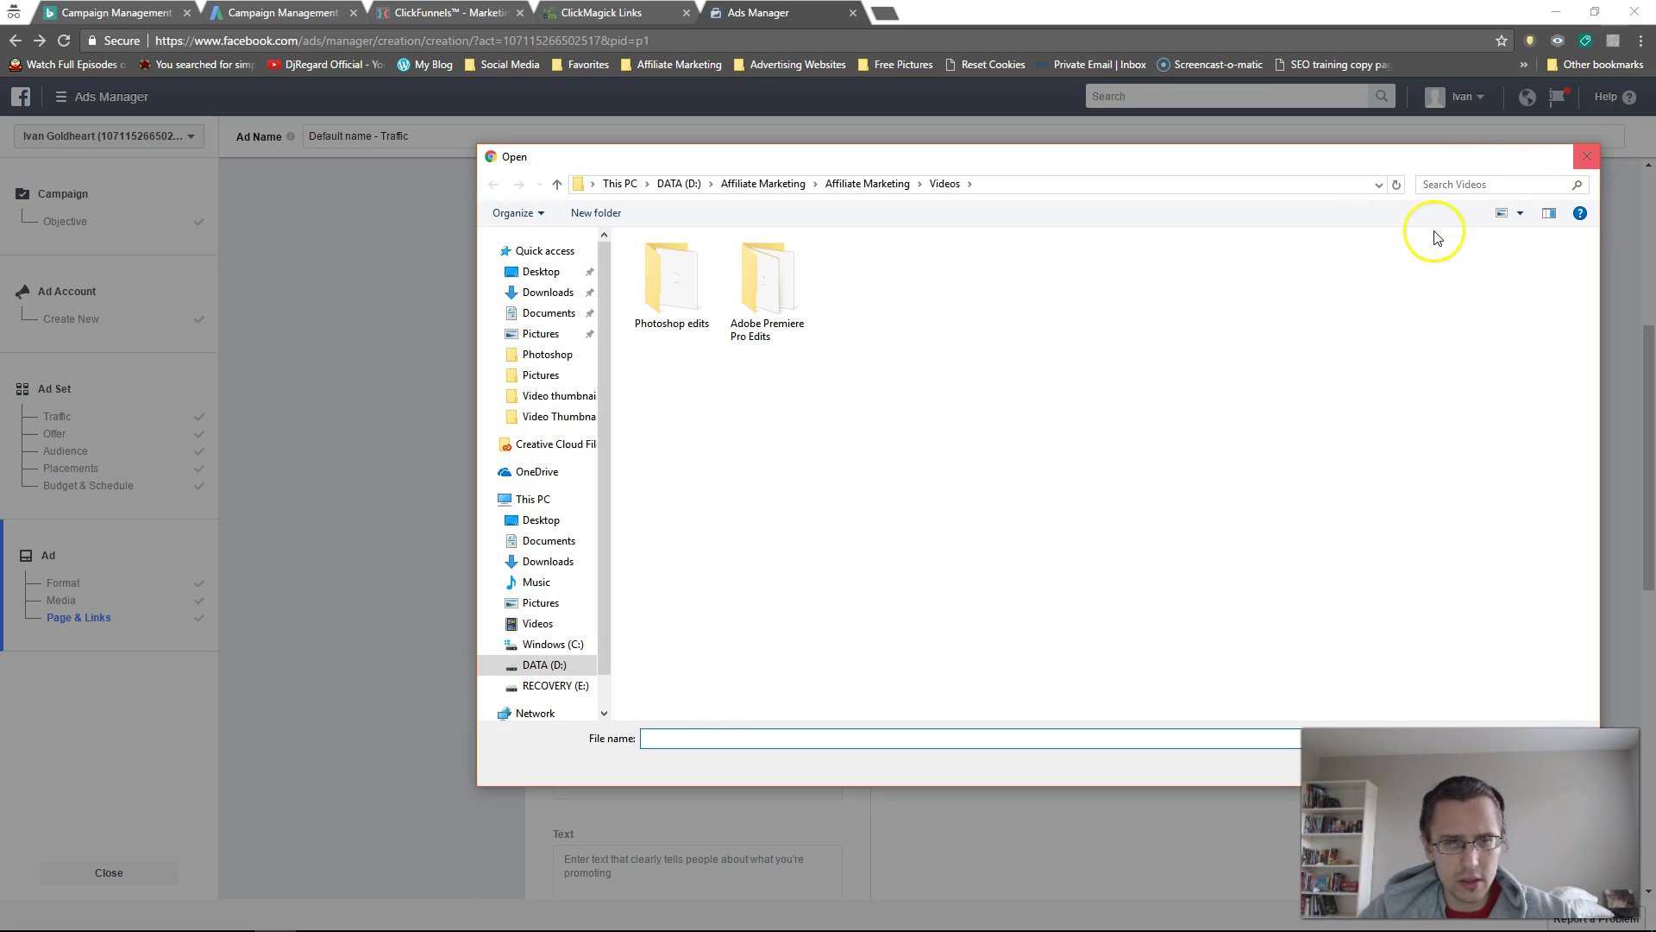
left_click(1586, 157)
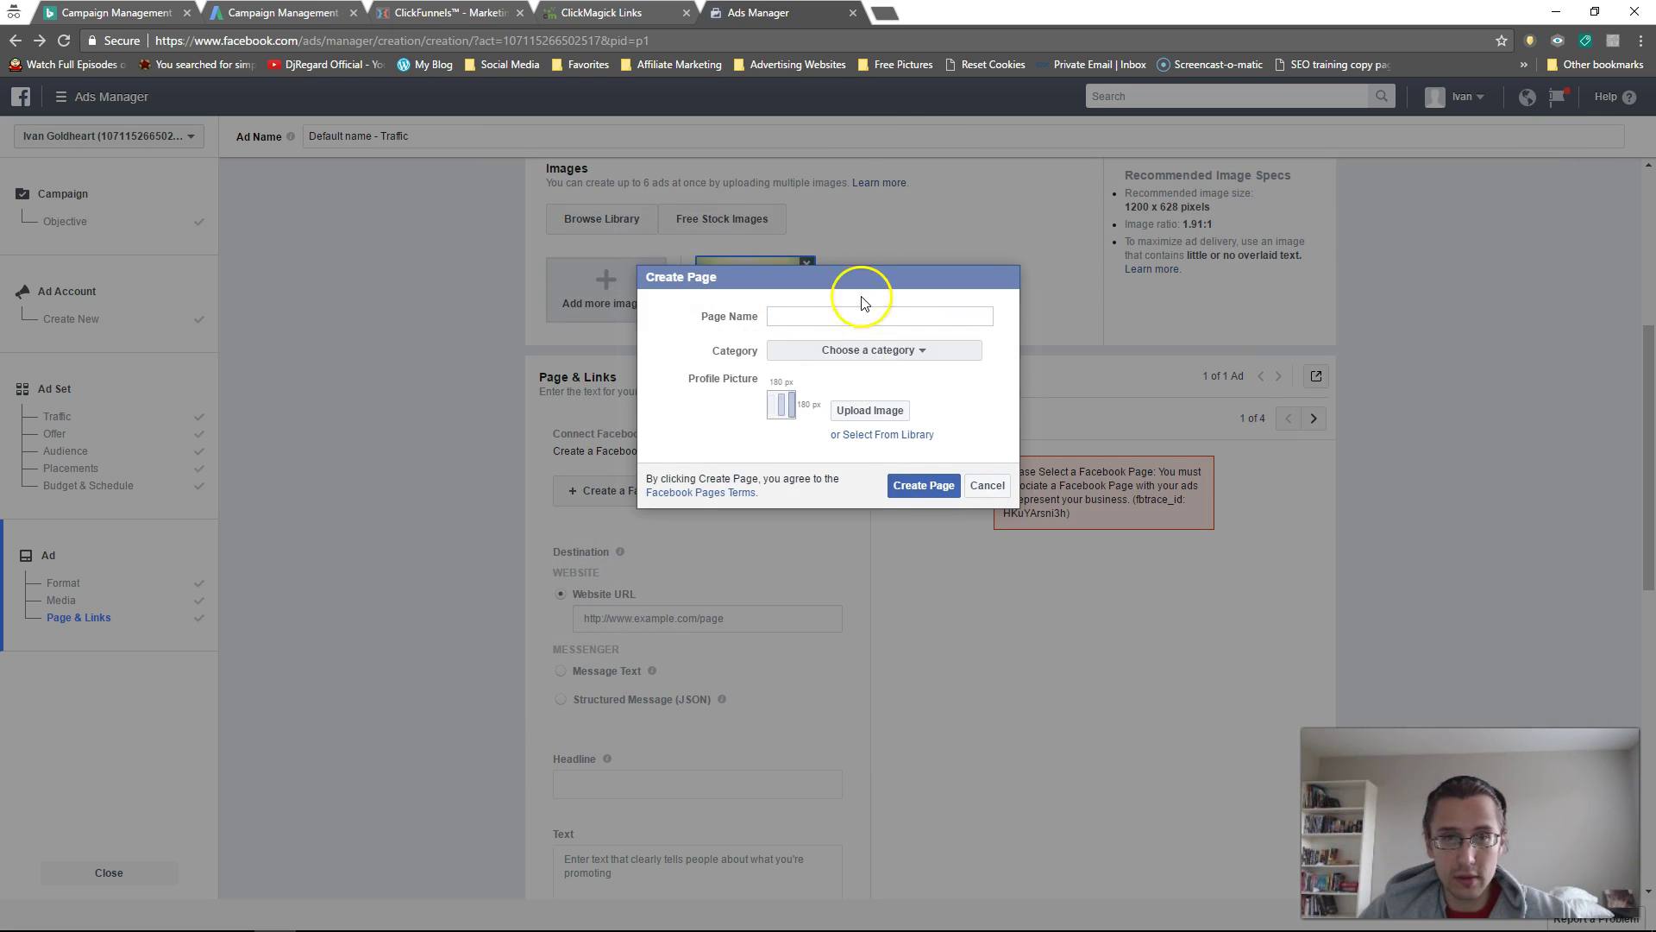
Search pixabay.com for 'happy' in an incognito tab and open the sunset silhouette photo
left_click(886, 13)
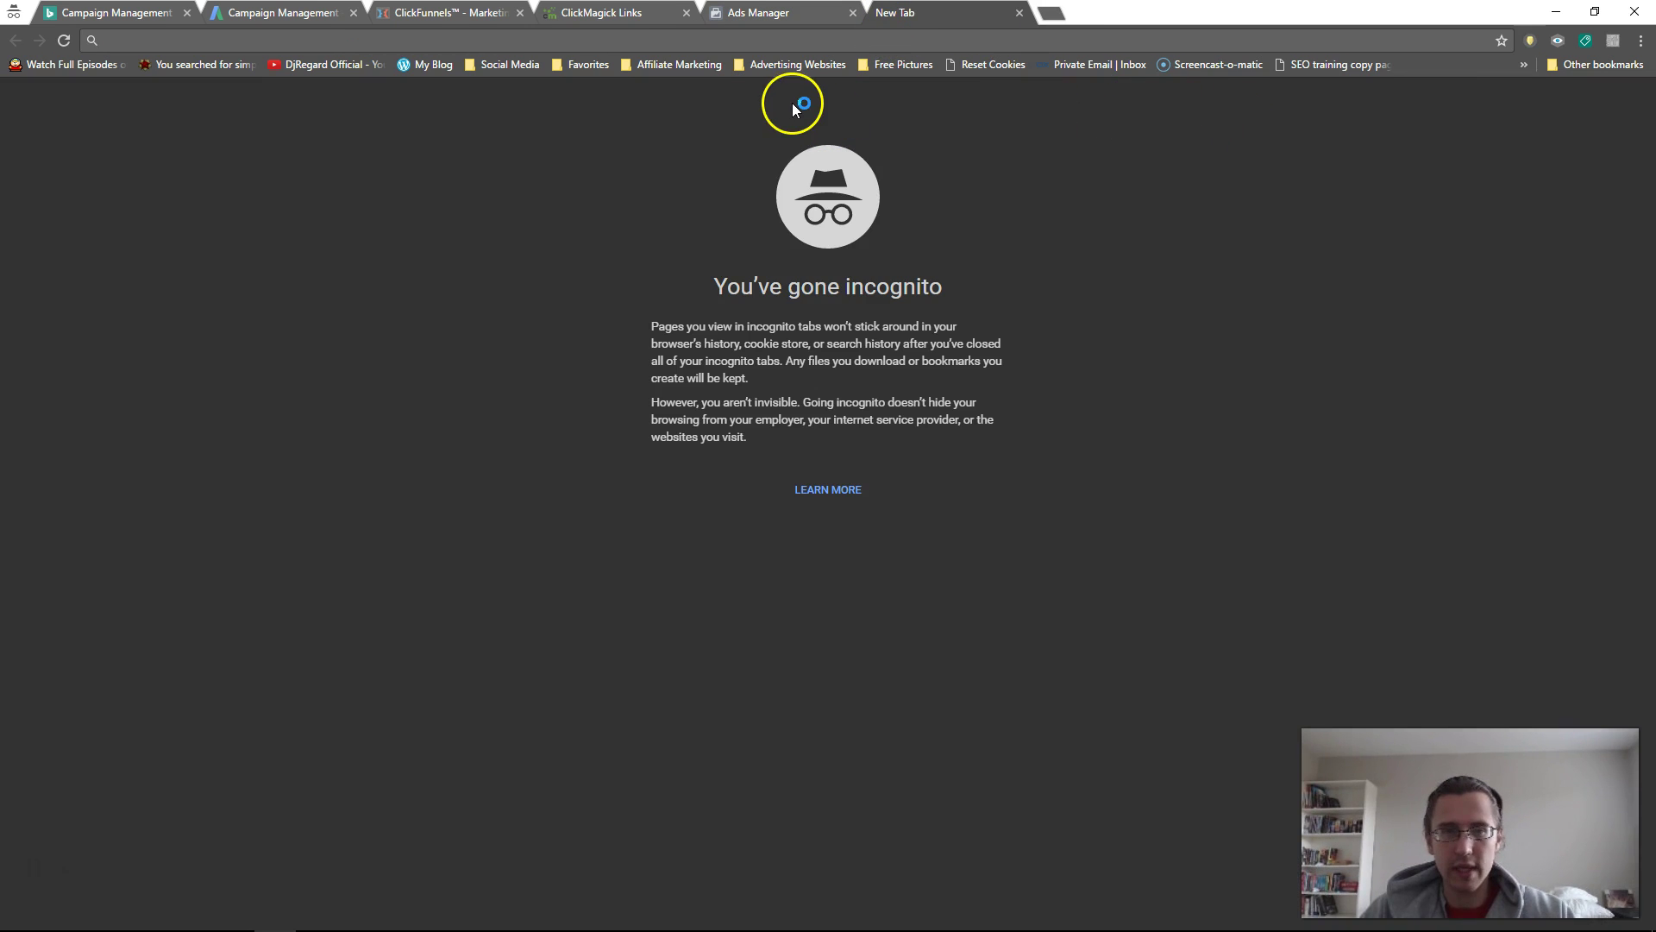
type("pixabay.com")
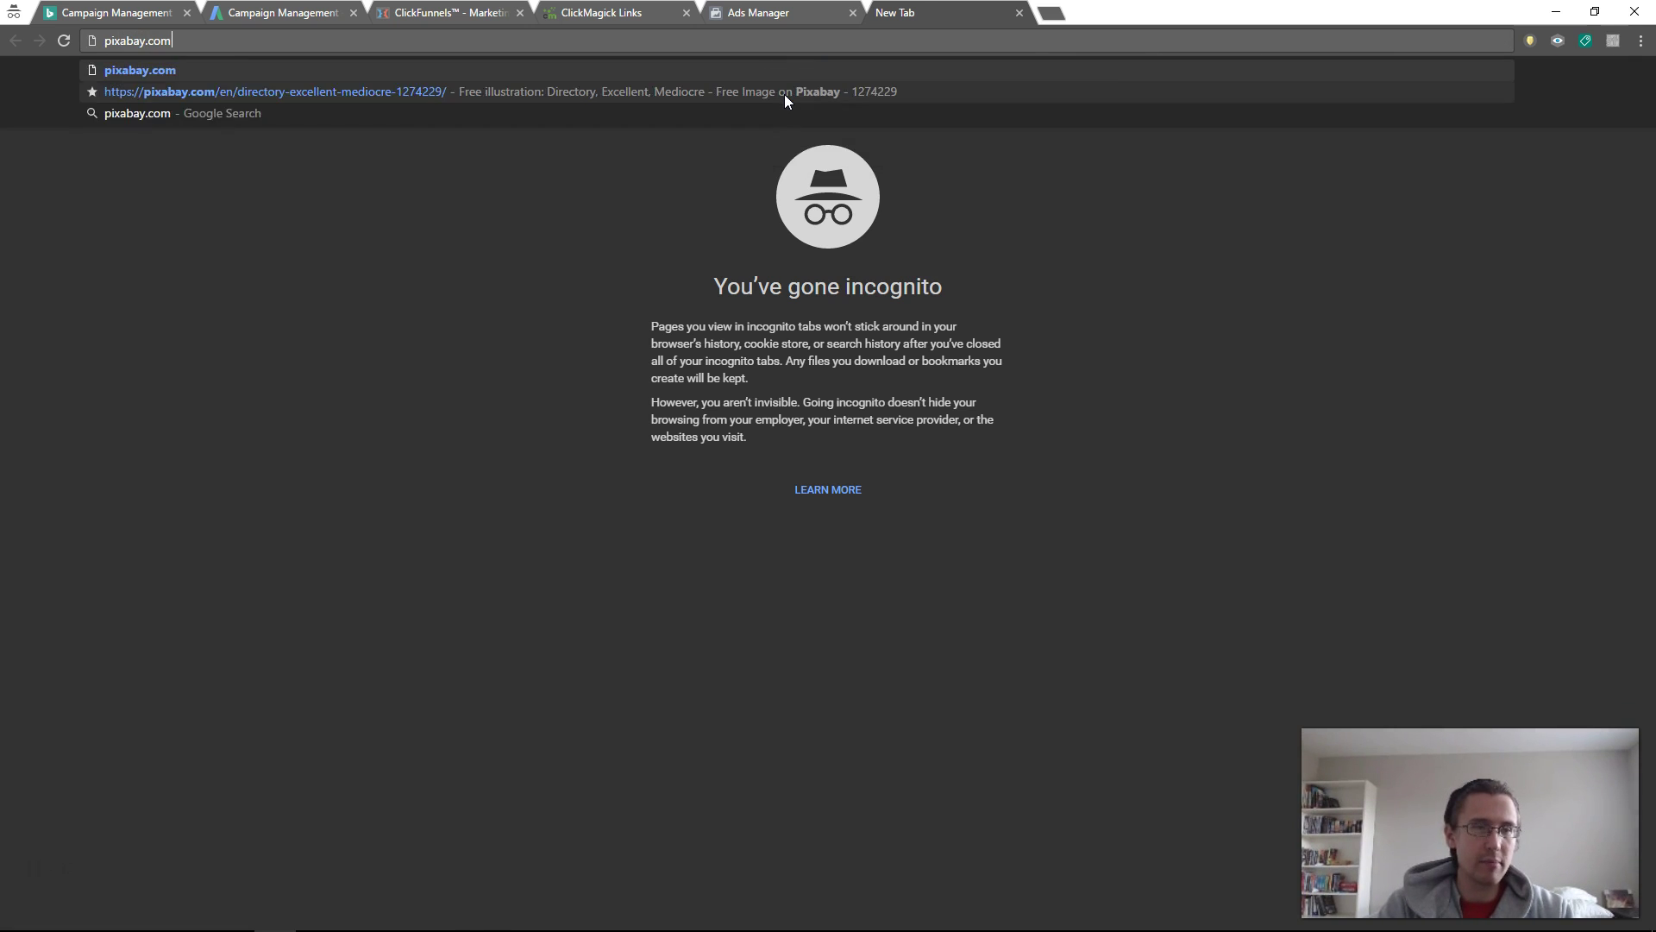
key("Return")
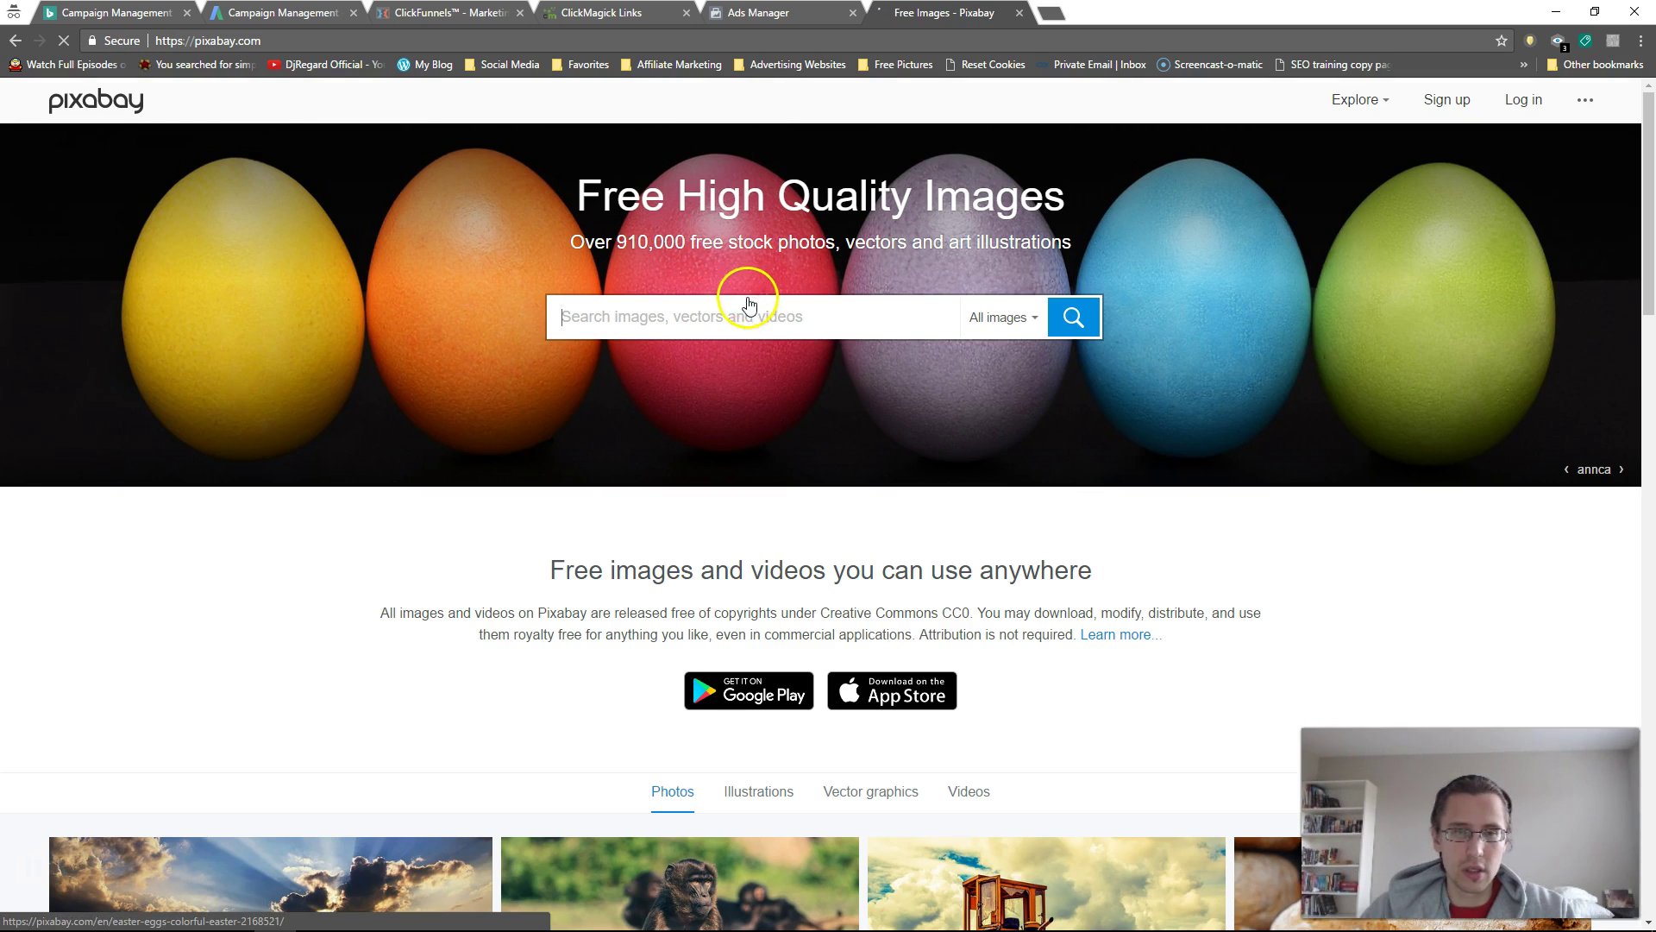
type("happy")
key("Return")
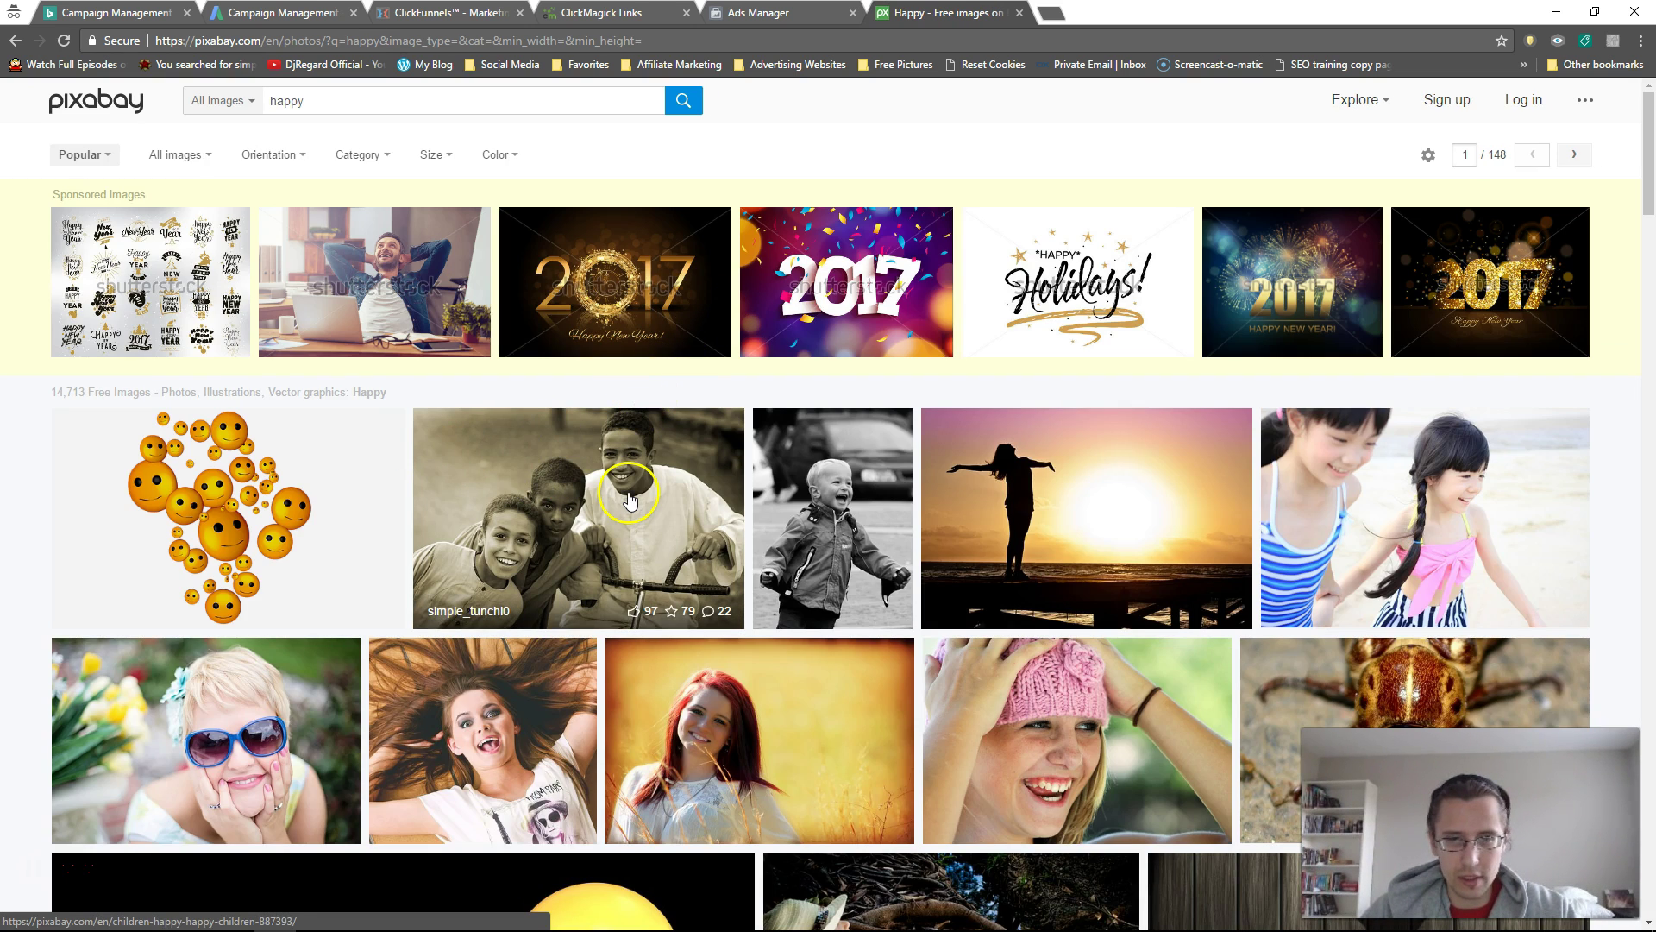
left_click(1072, 500)
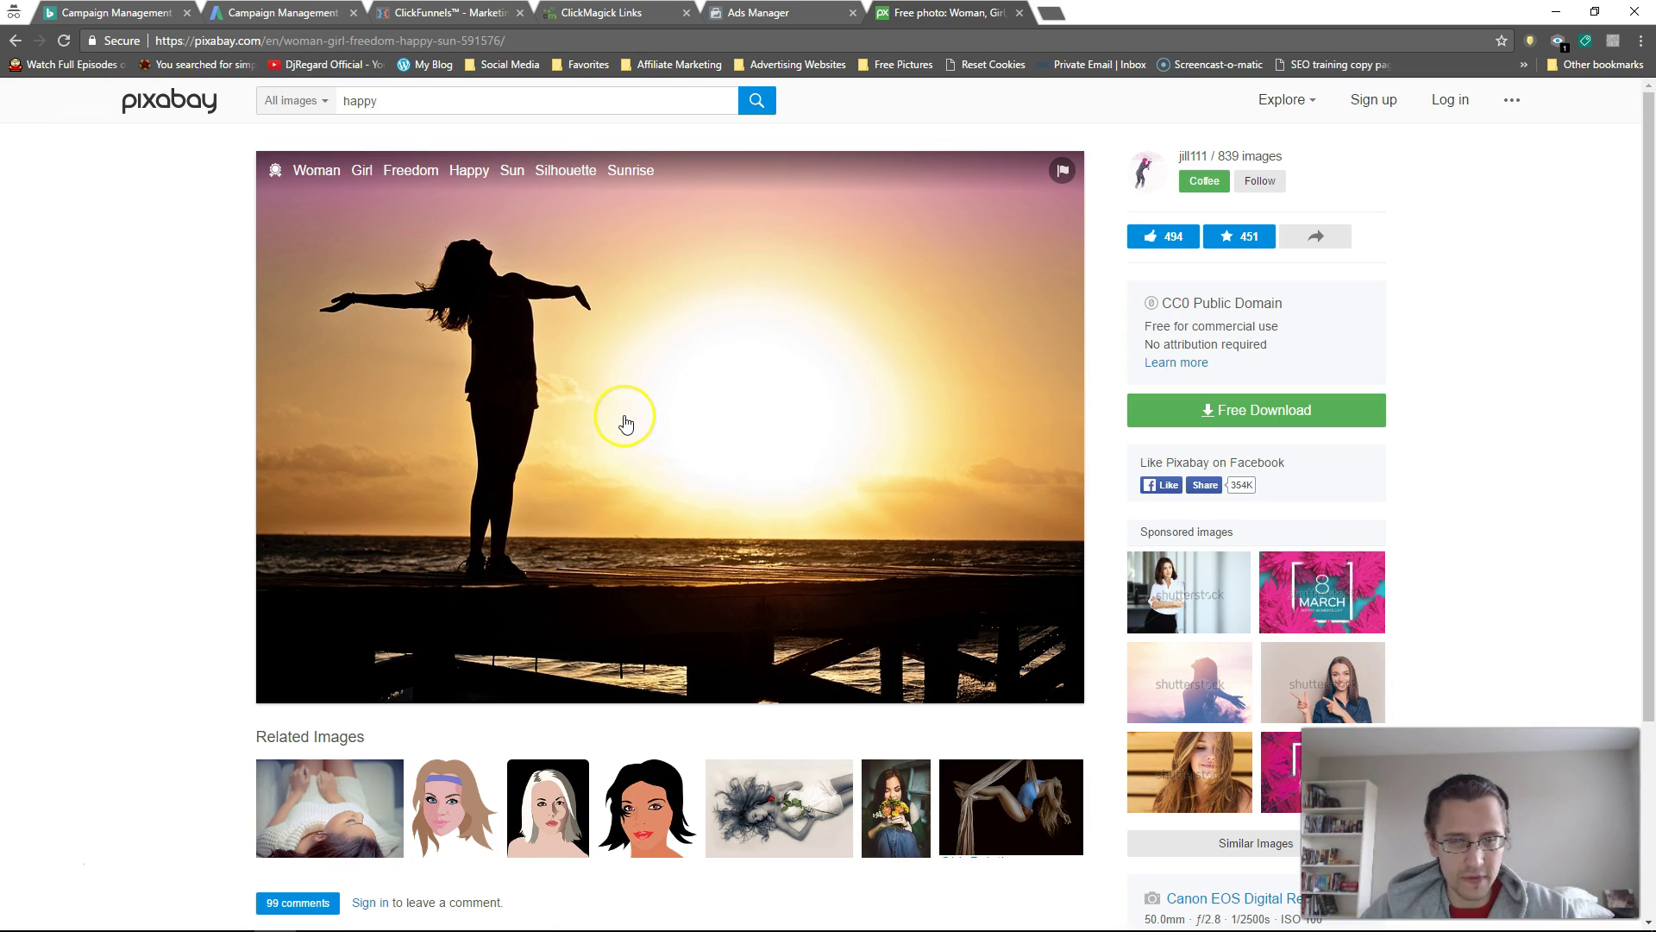
Free Download the photo at a chosen size, passing the captcha
left_click(739, 388)
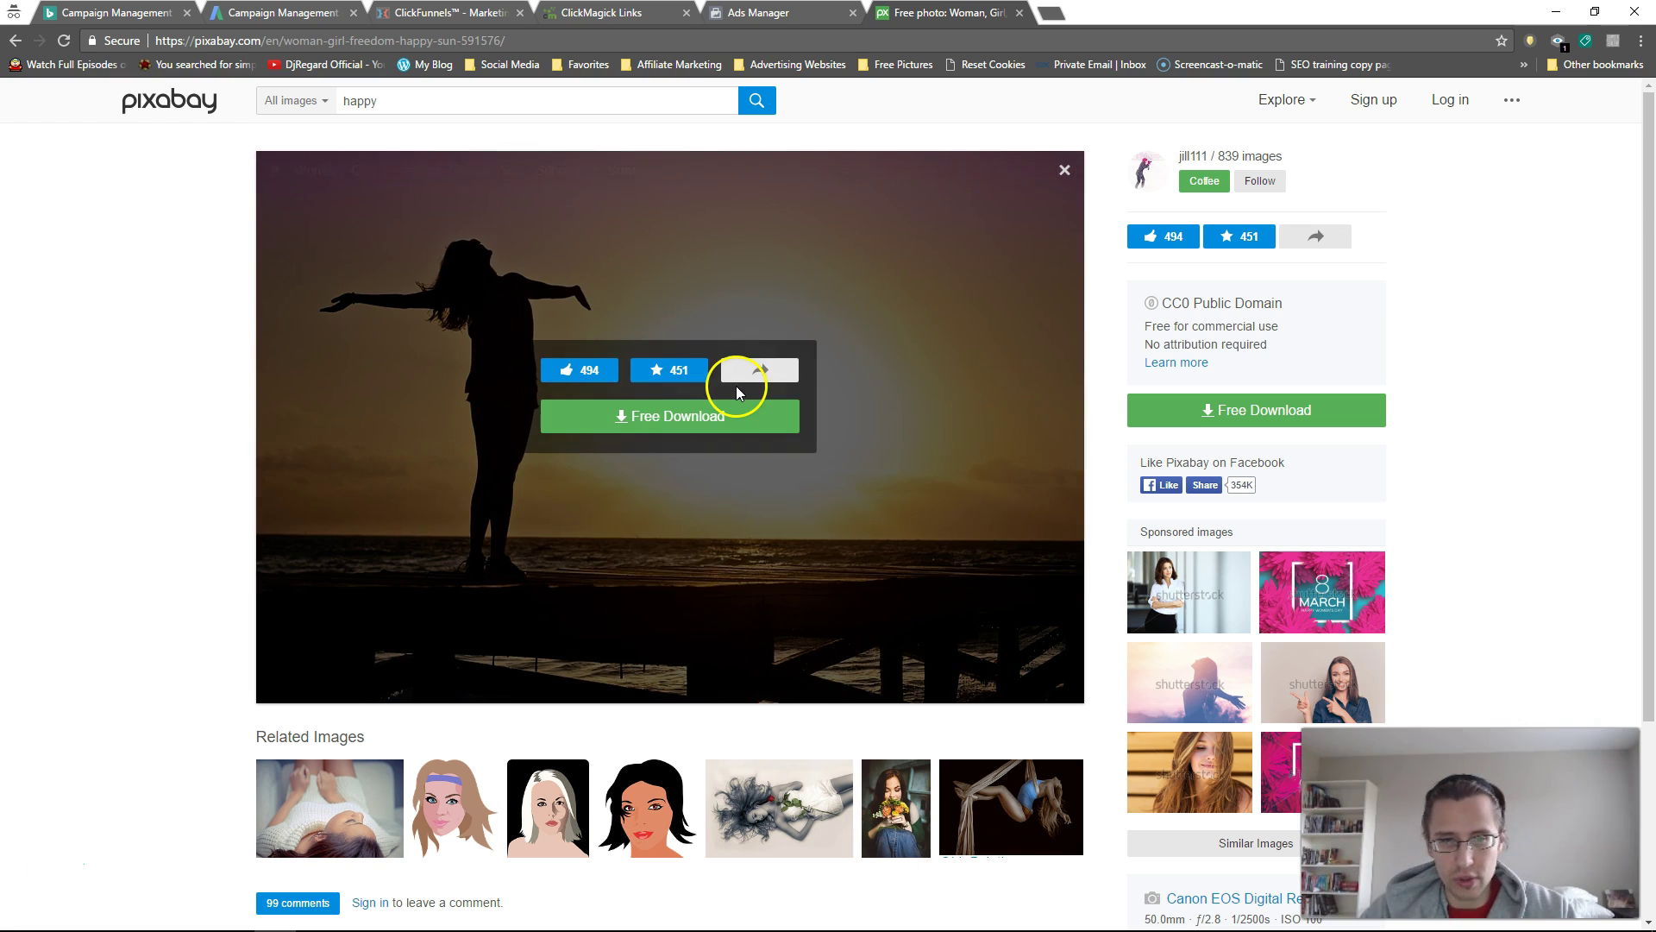
left_click(677, 415)
left_click(733, 582)
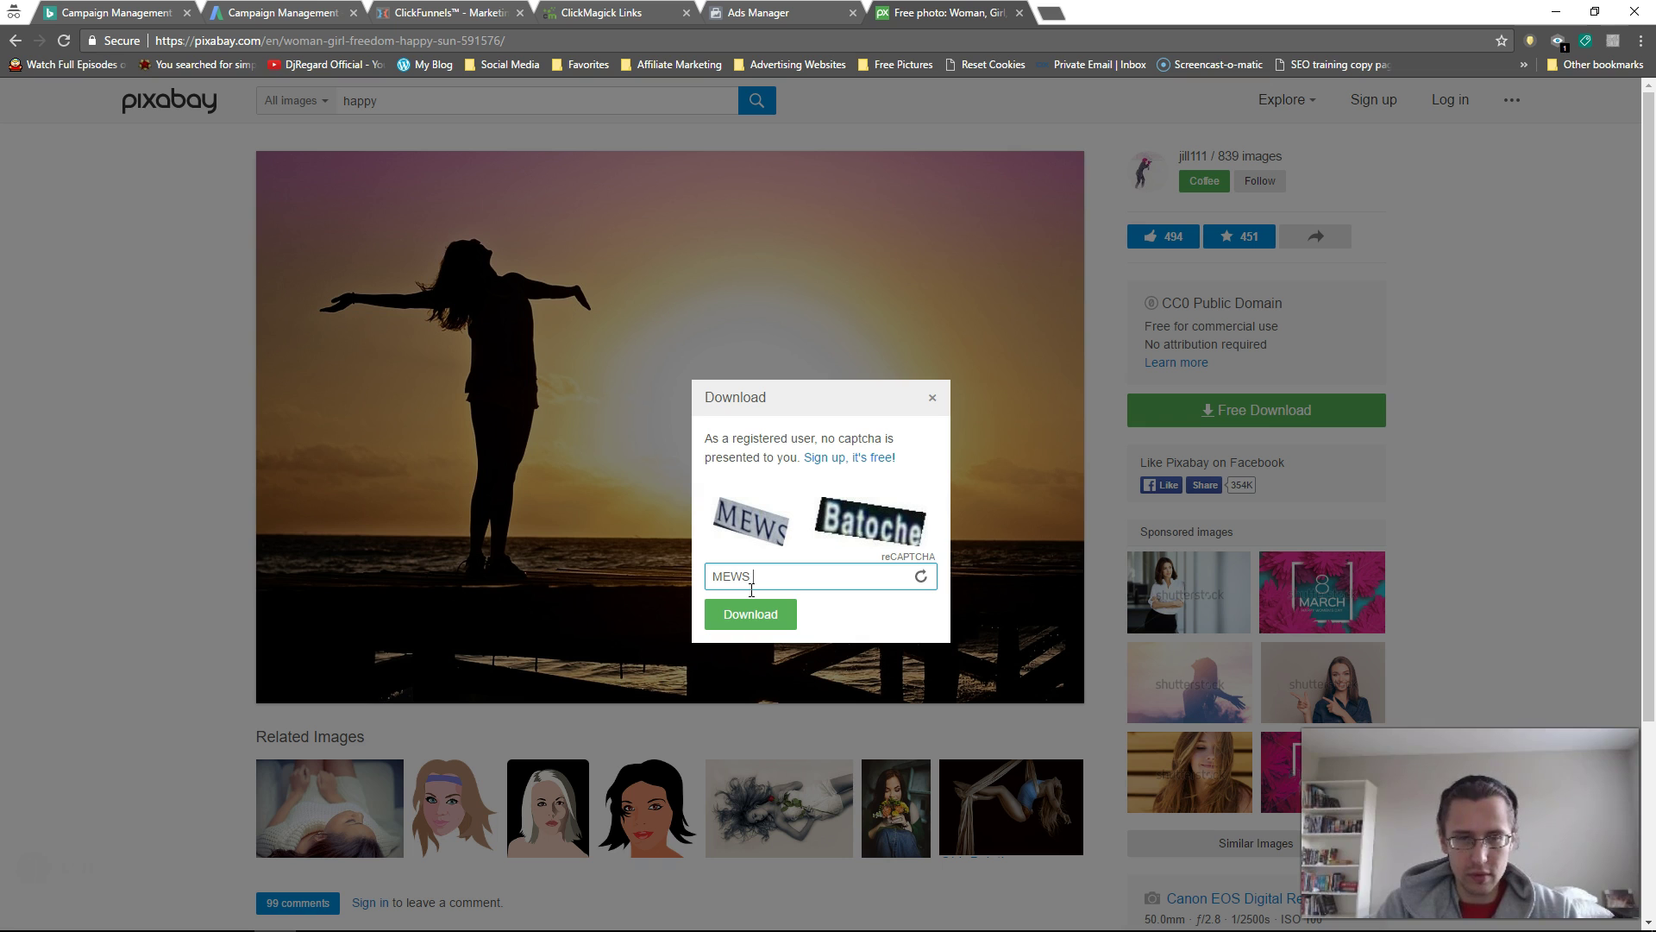
key("Return")
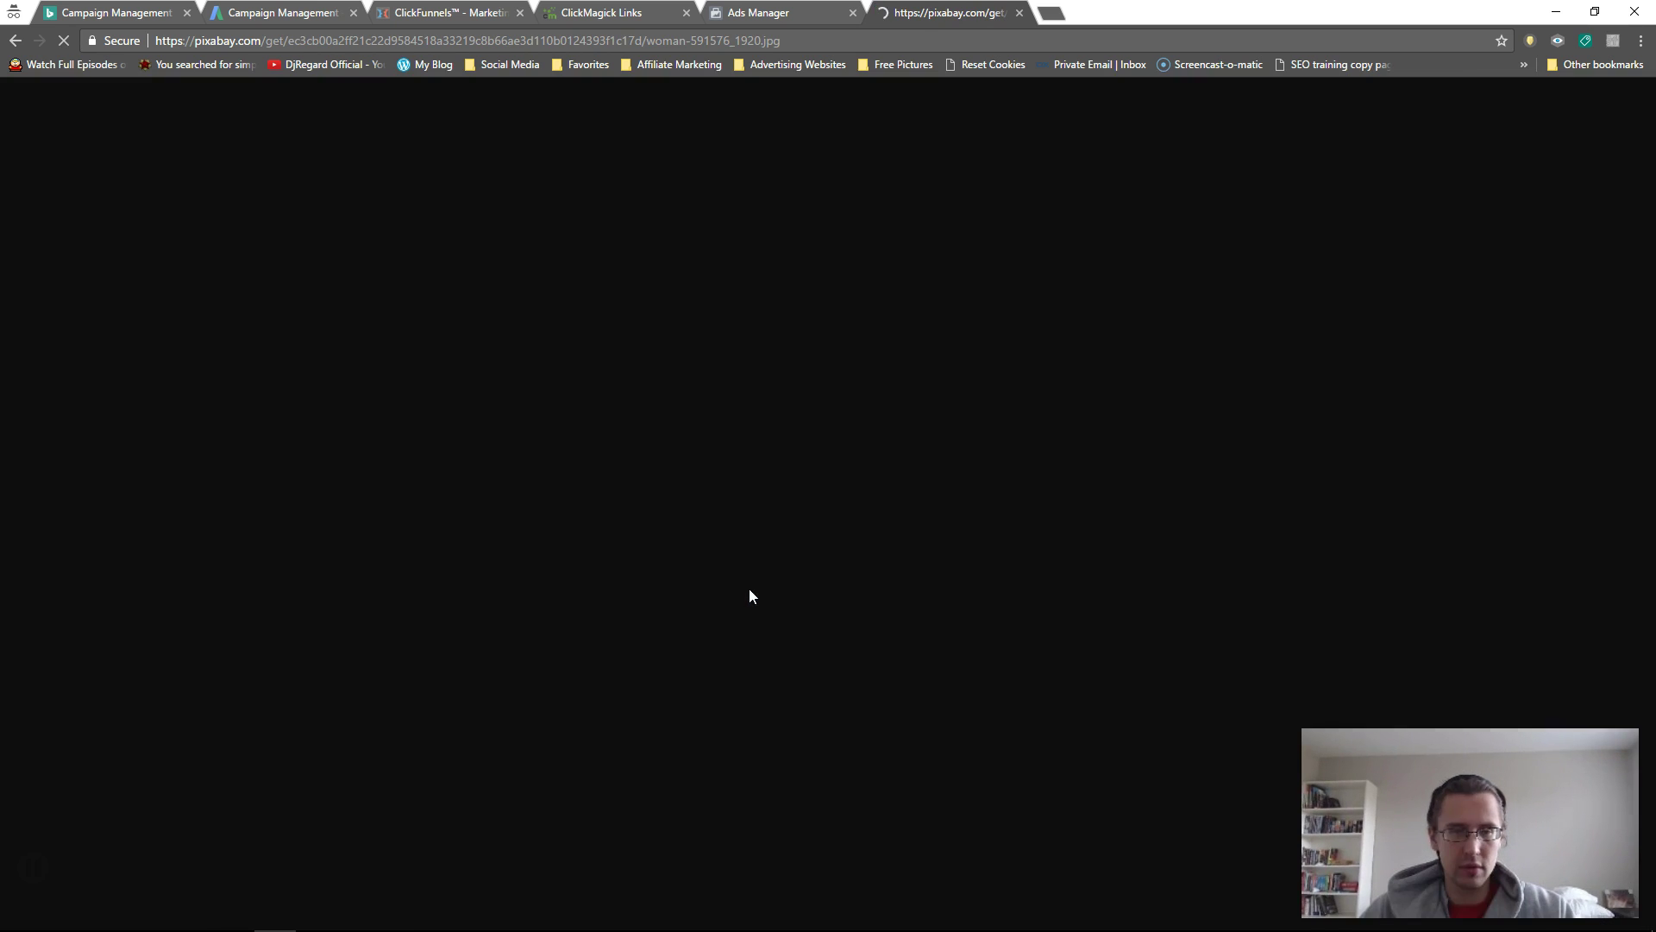
left_click(751, 492)
Save the image to the Desktop as woman-591576_1920.jpg
right_click(749, 444)
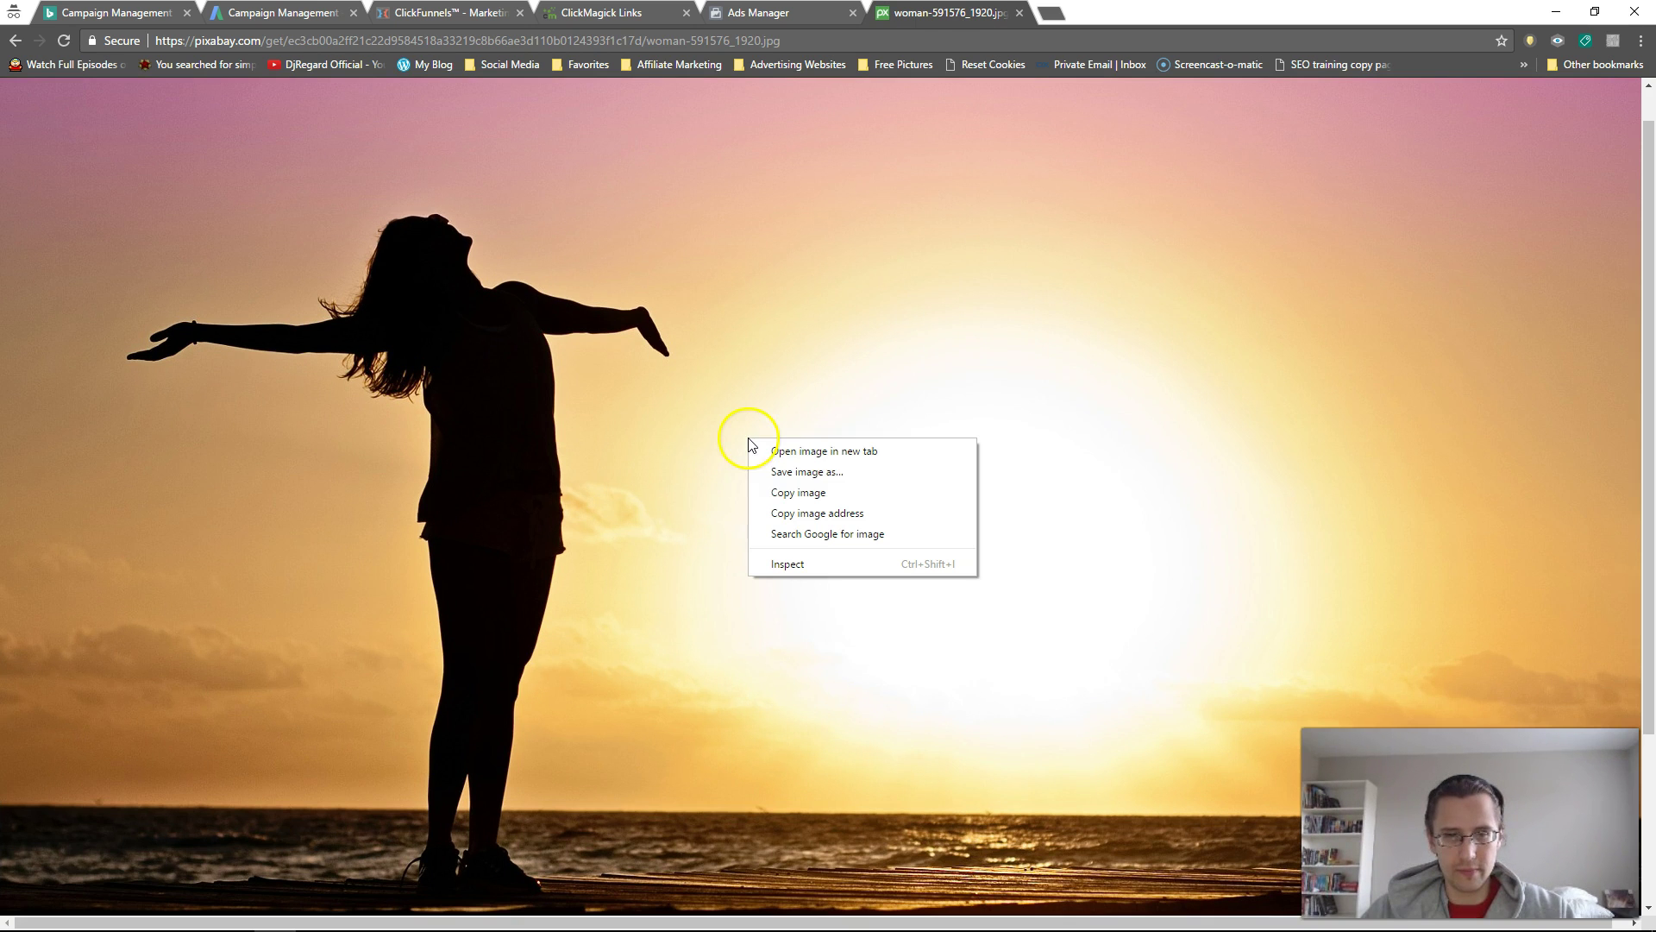
left_click(791, 473)
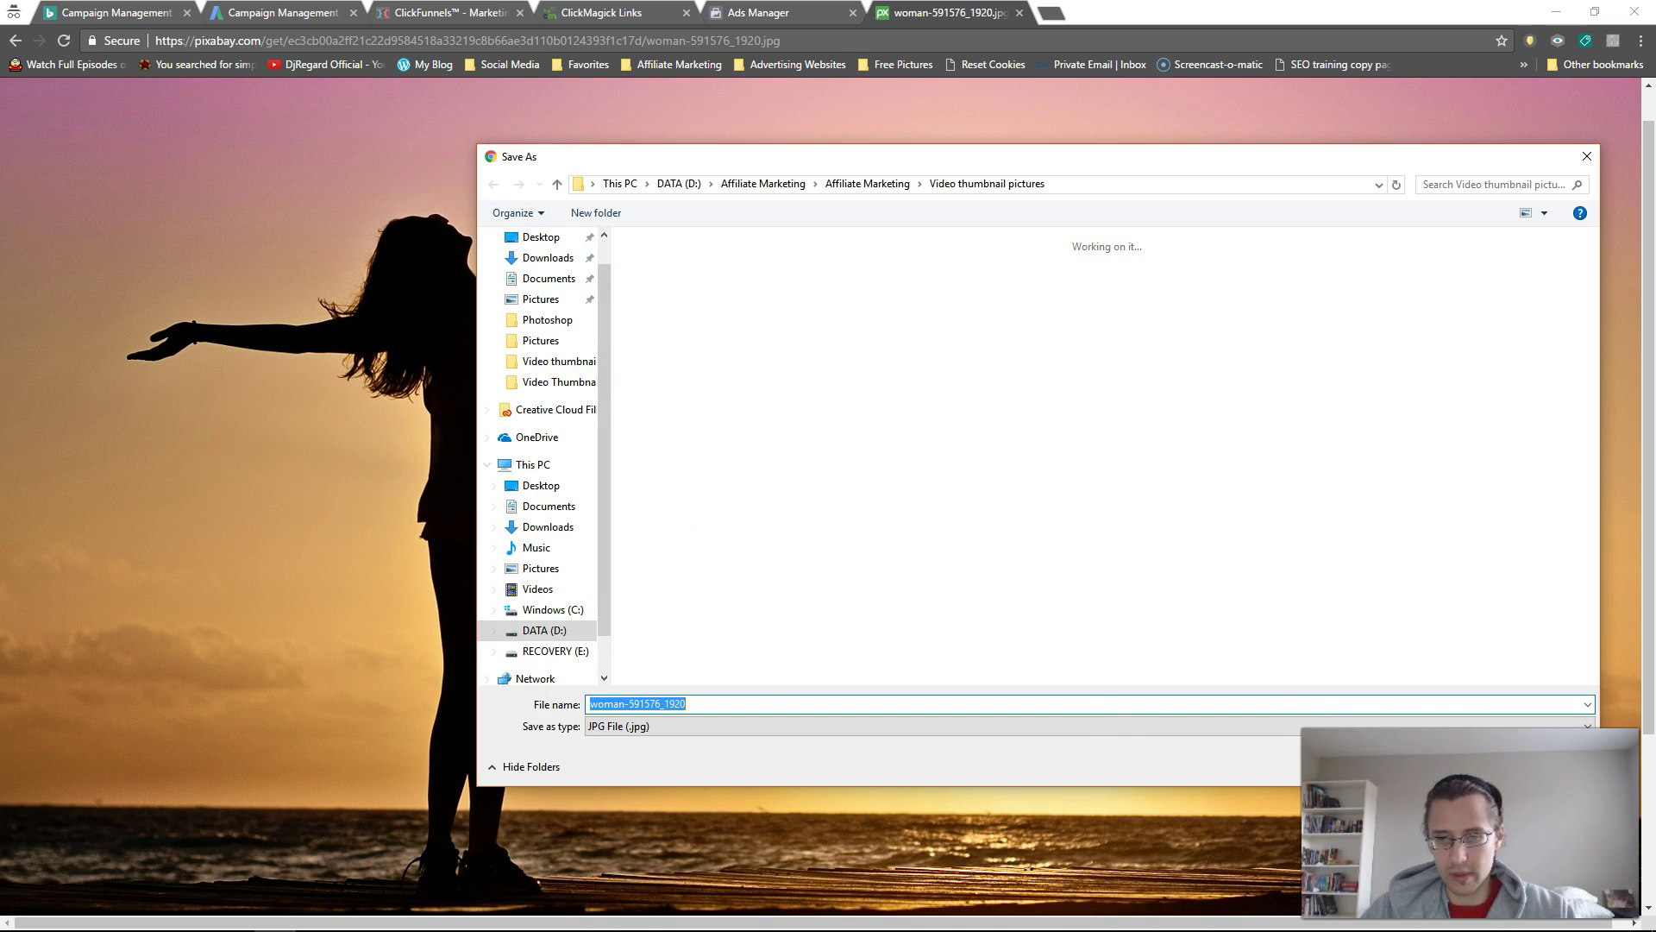
left_click(536, 486)
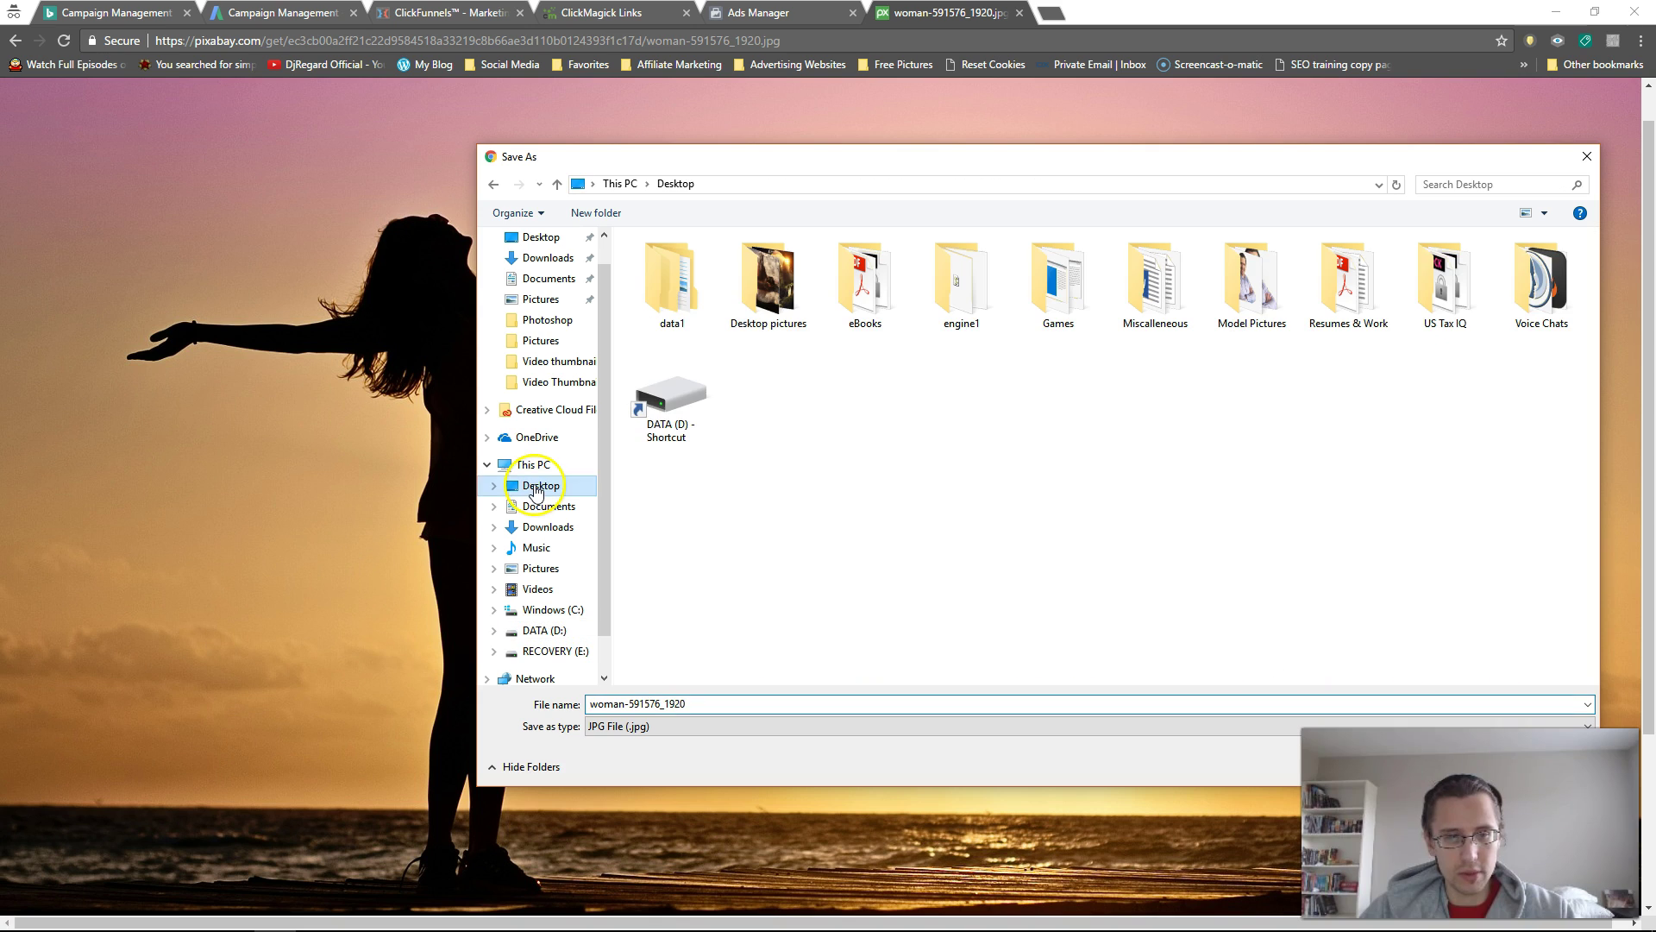
left_click(1489, 633)
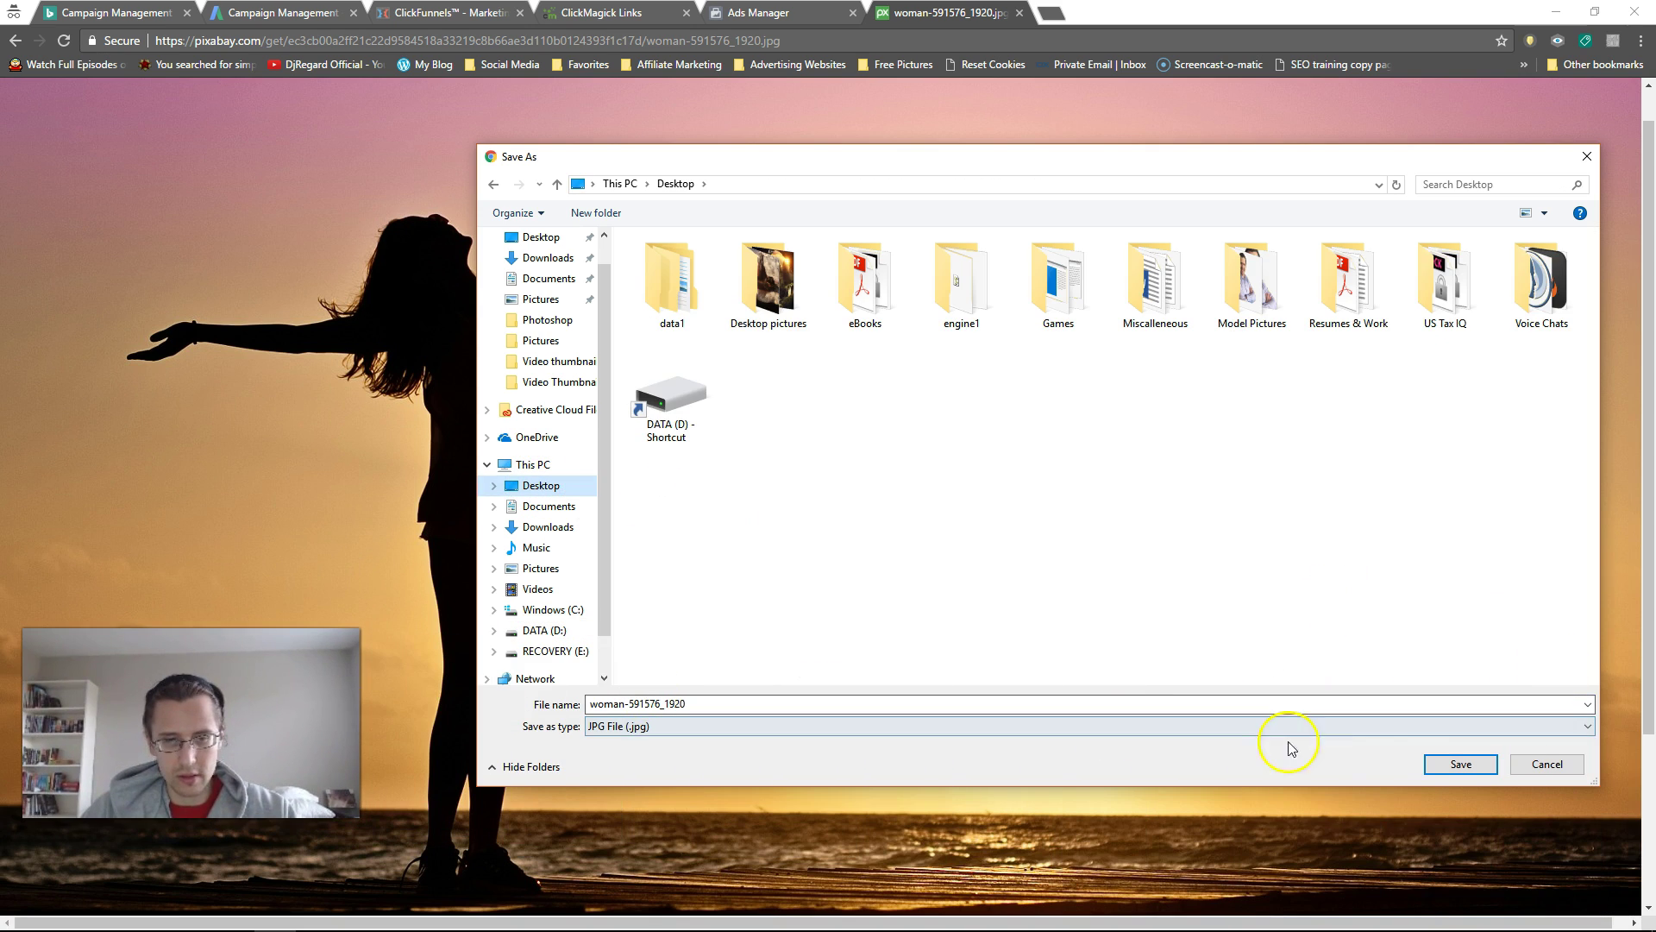
left_click(1458, 762)
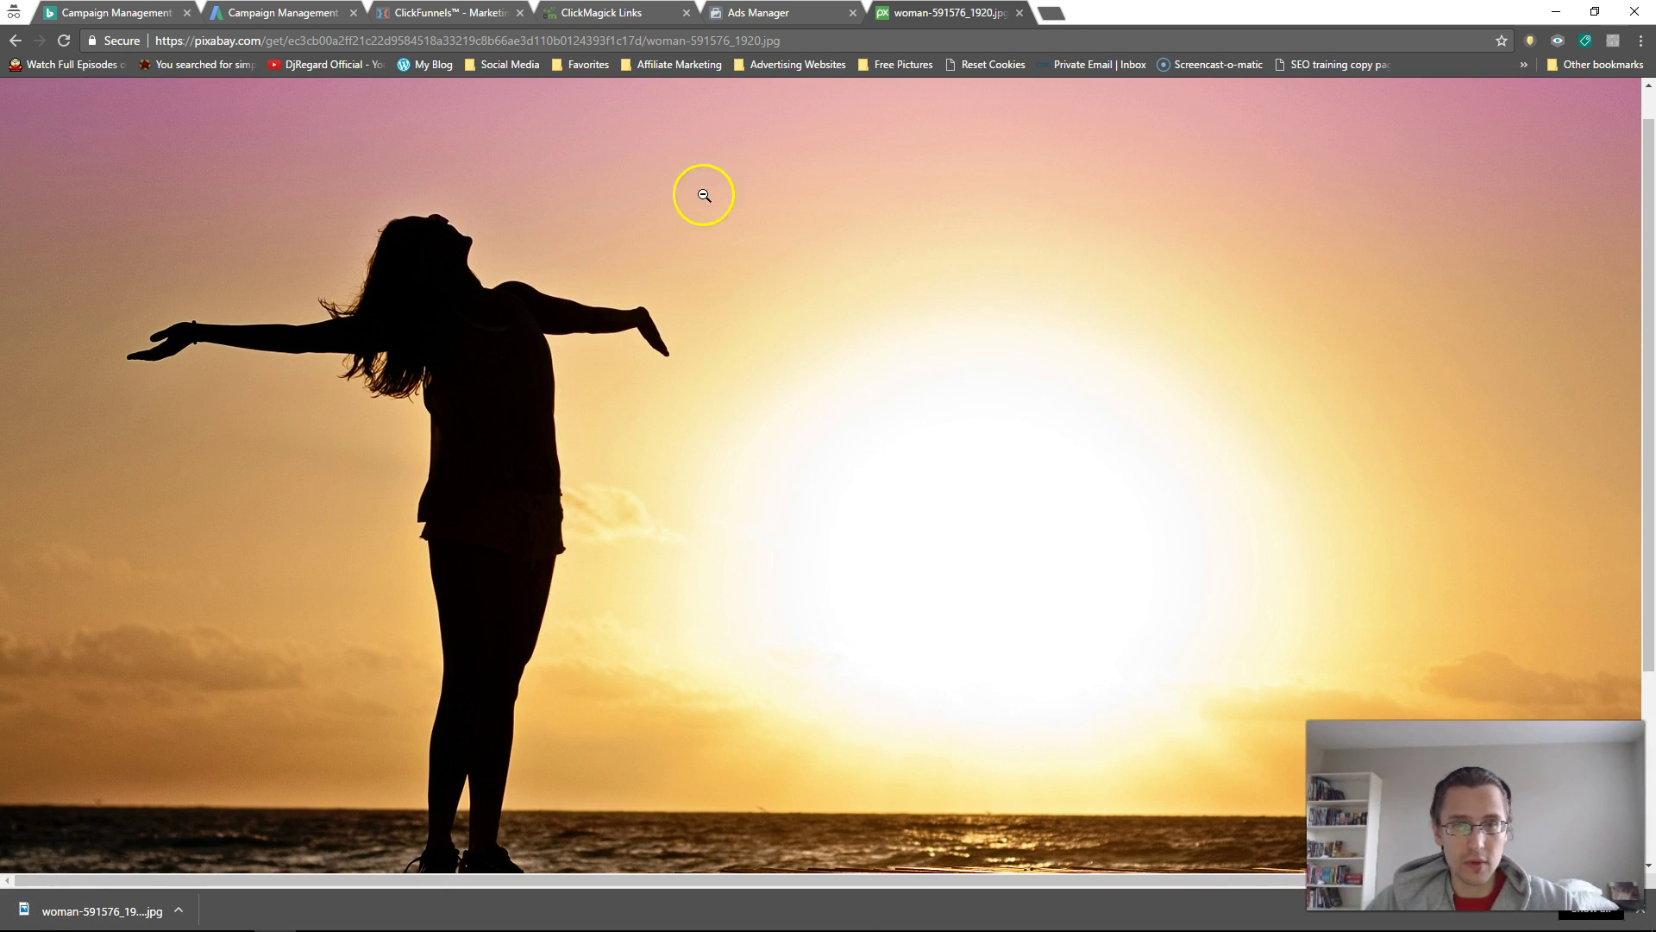
Upload the sunset photo from the Desktop as the new page's profile picture
left_click(1019, 12)
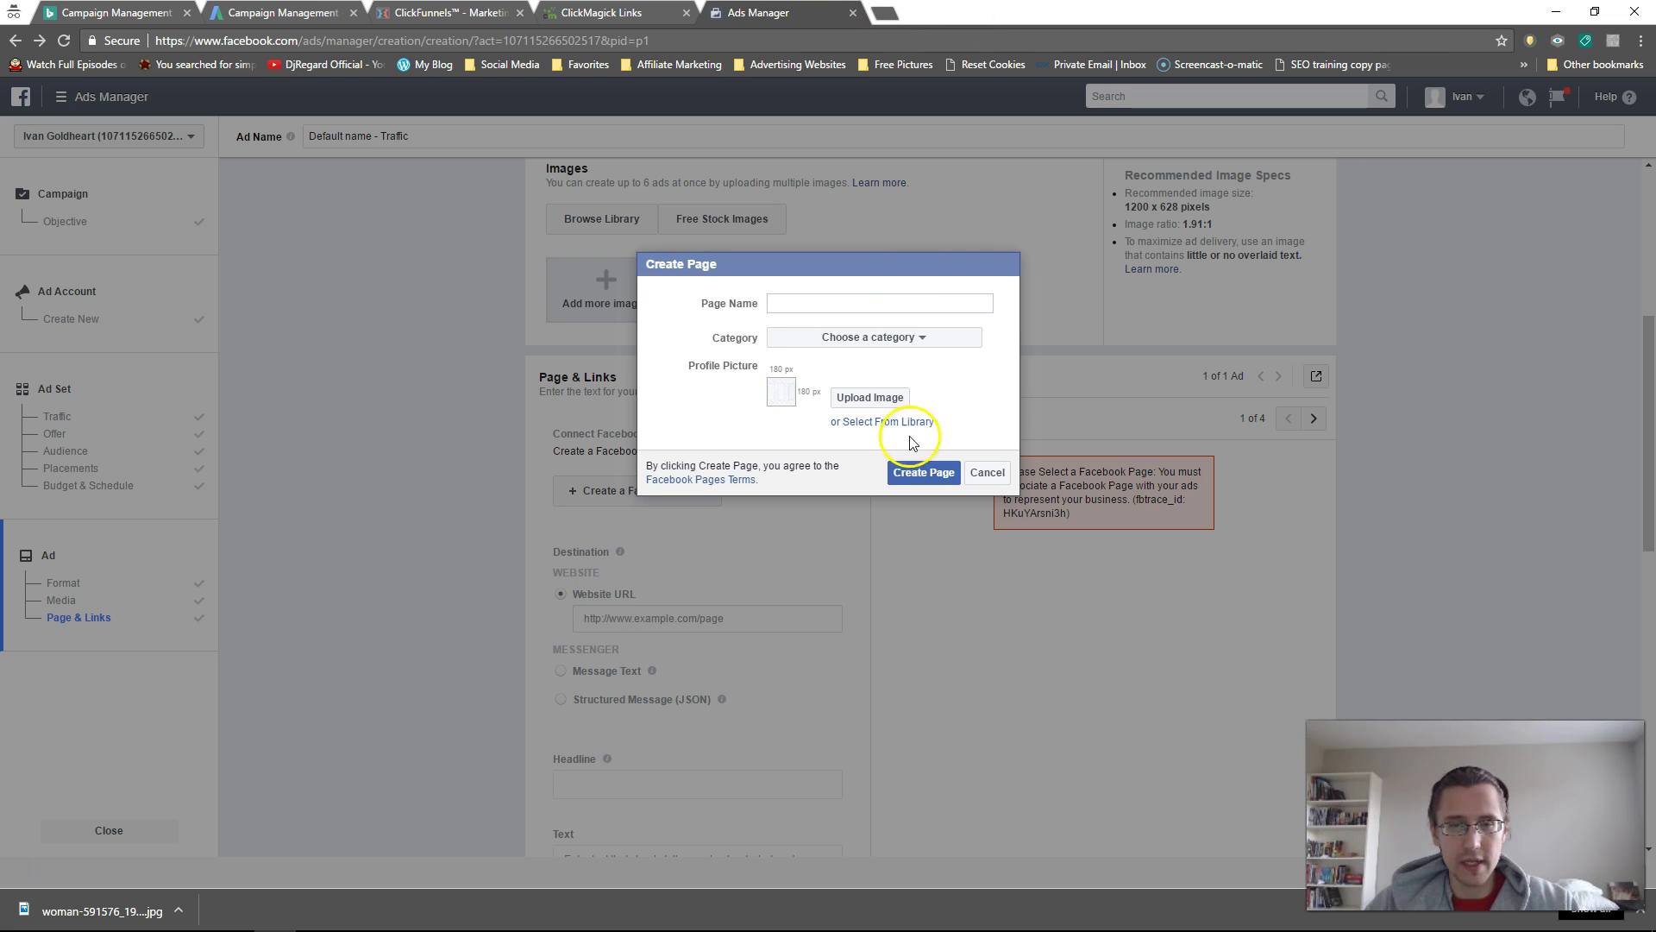
left_click(862, 395)
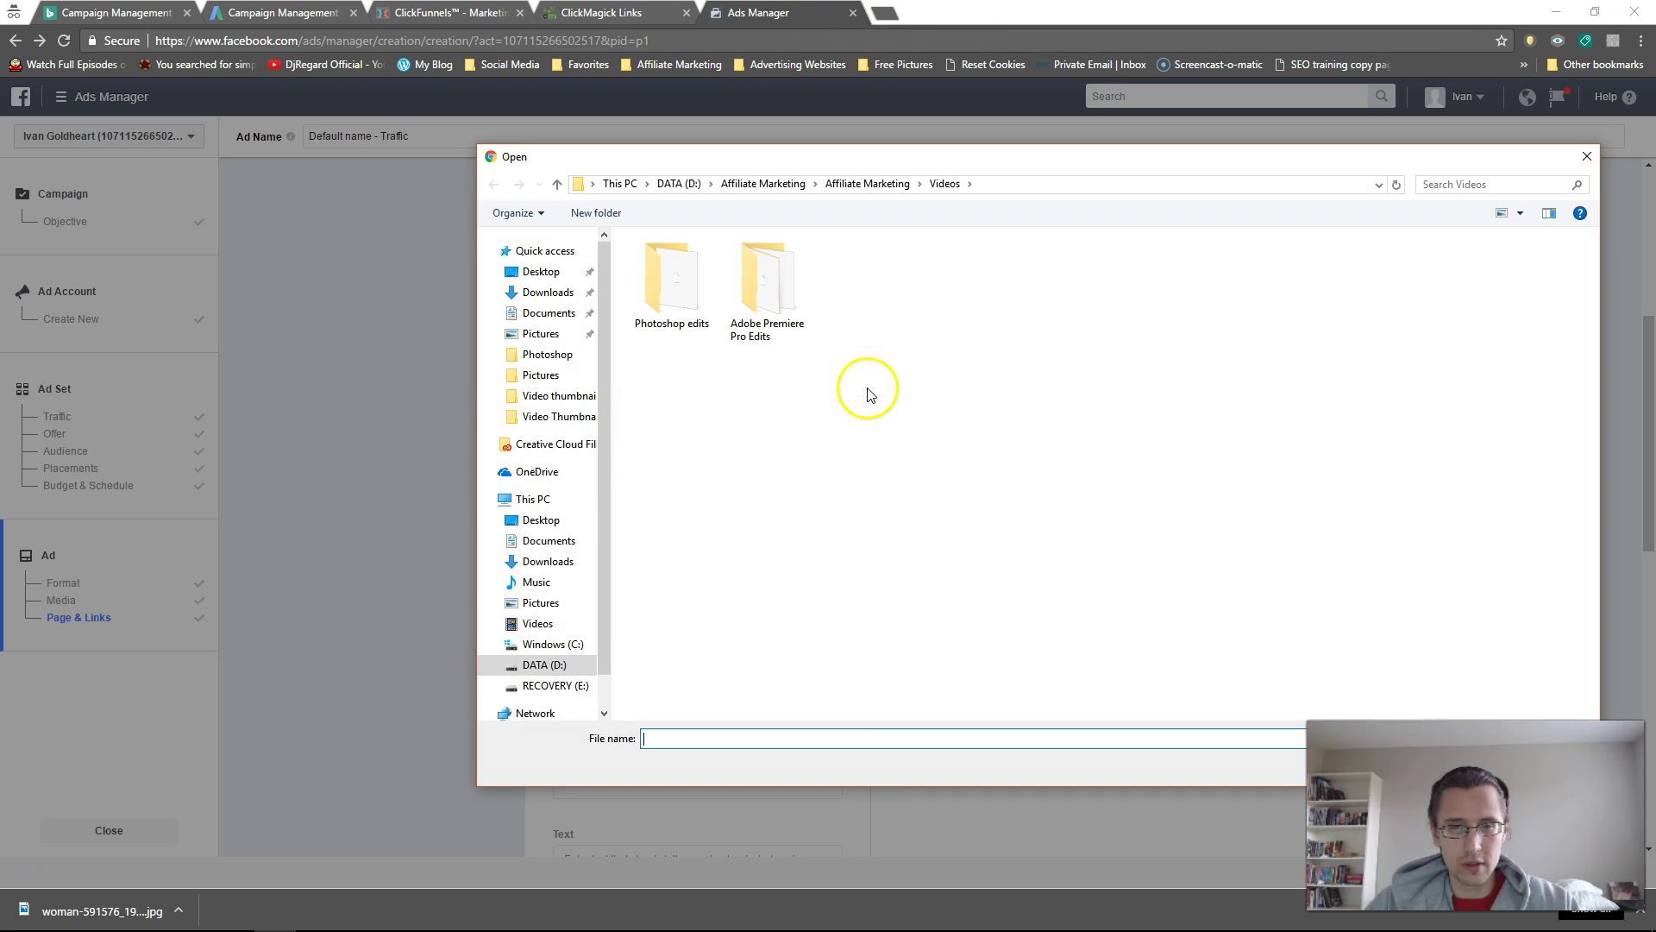
left_click(552, 522)
double_click(1156, 388)
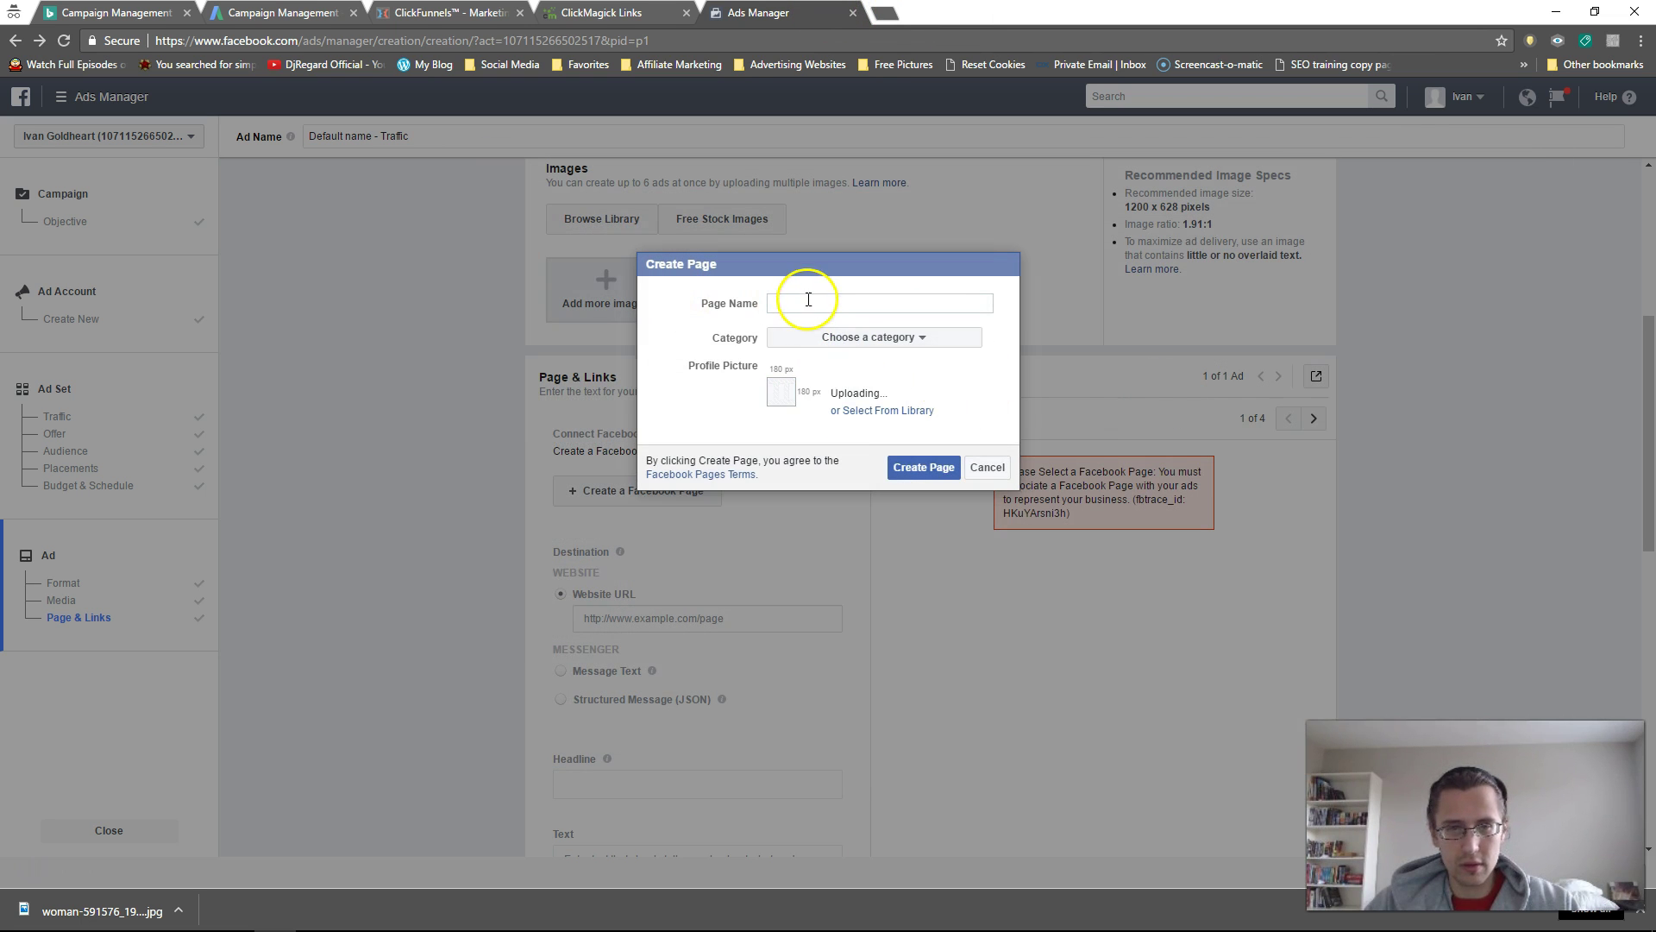
Name the page 'Diabetes loophole', choose the Health/Beauty category, and create it
left_click(807, 297)
type("Diabete")
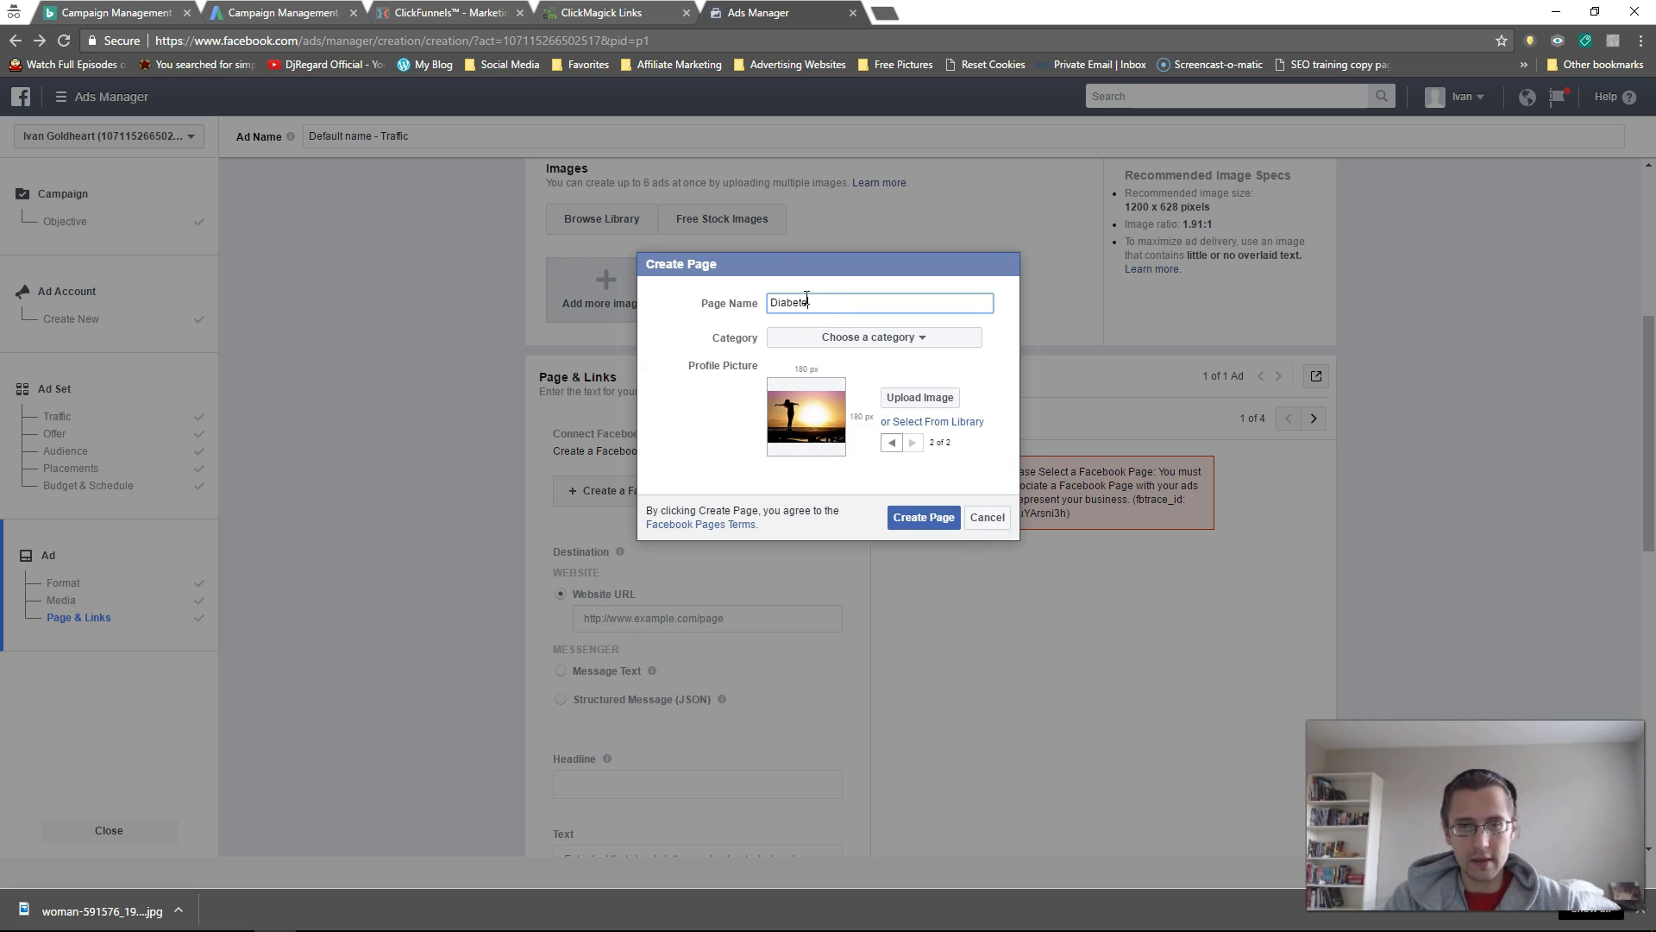
type("s loophole")
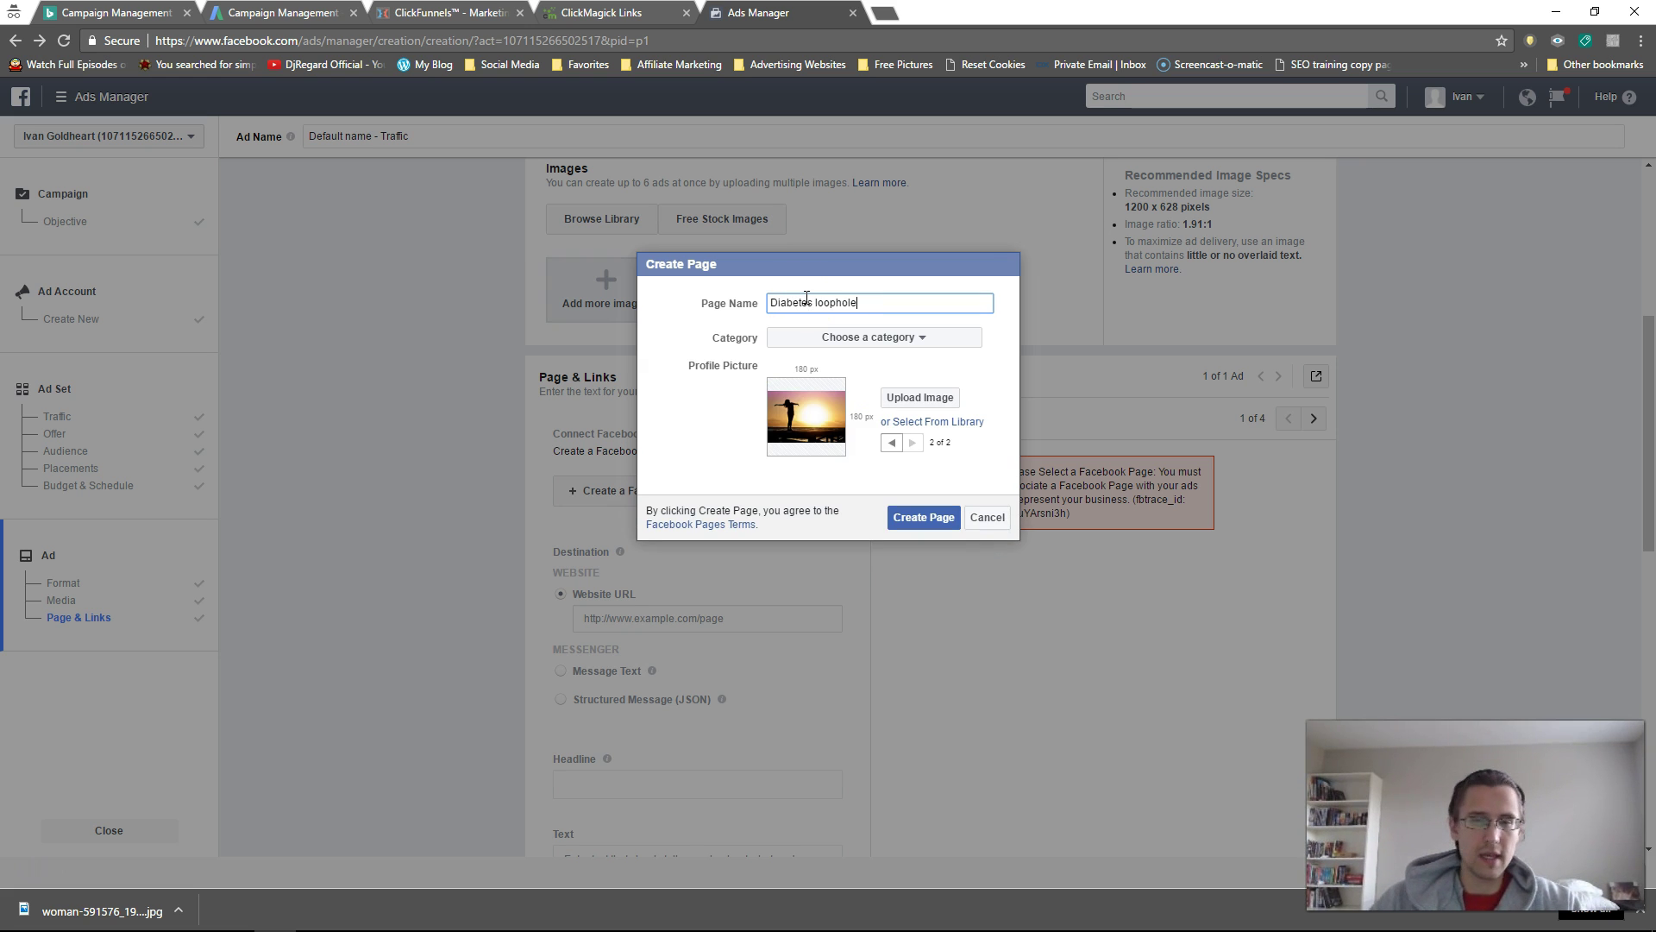
left_click(824, 336)
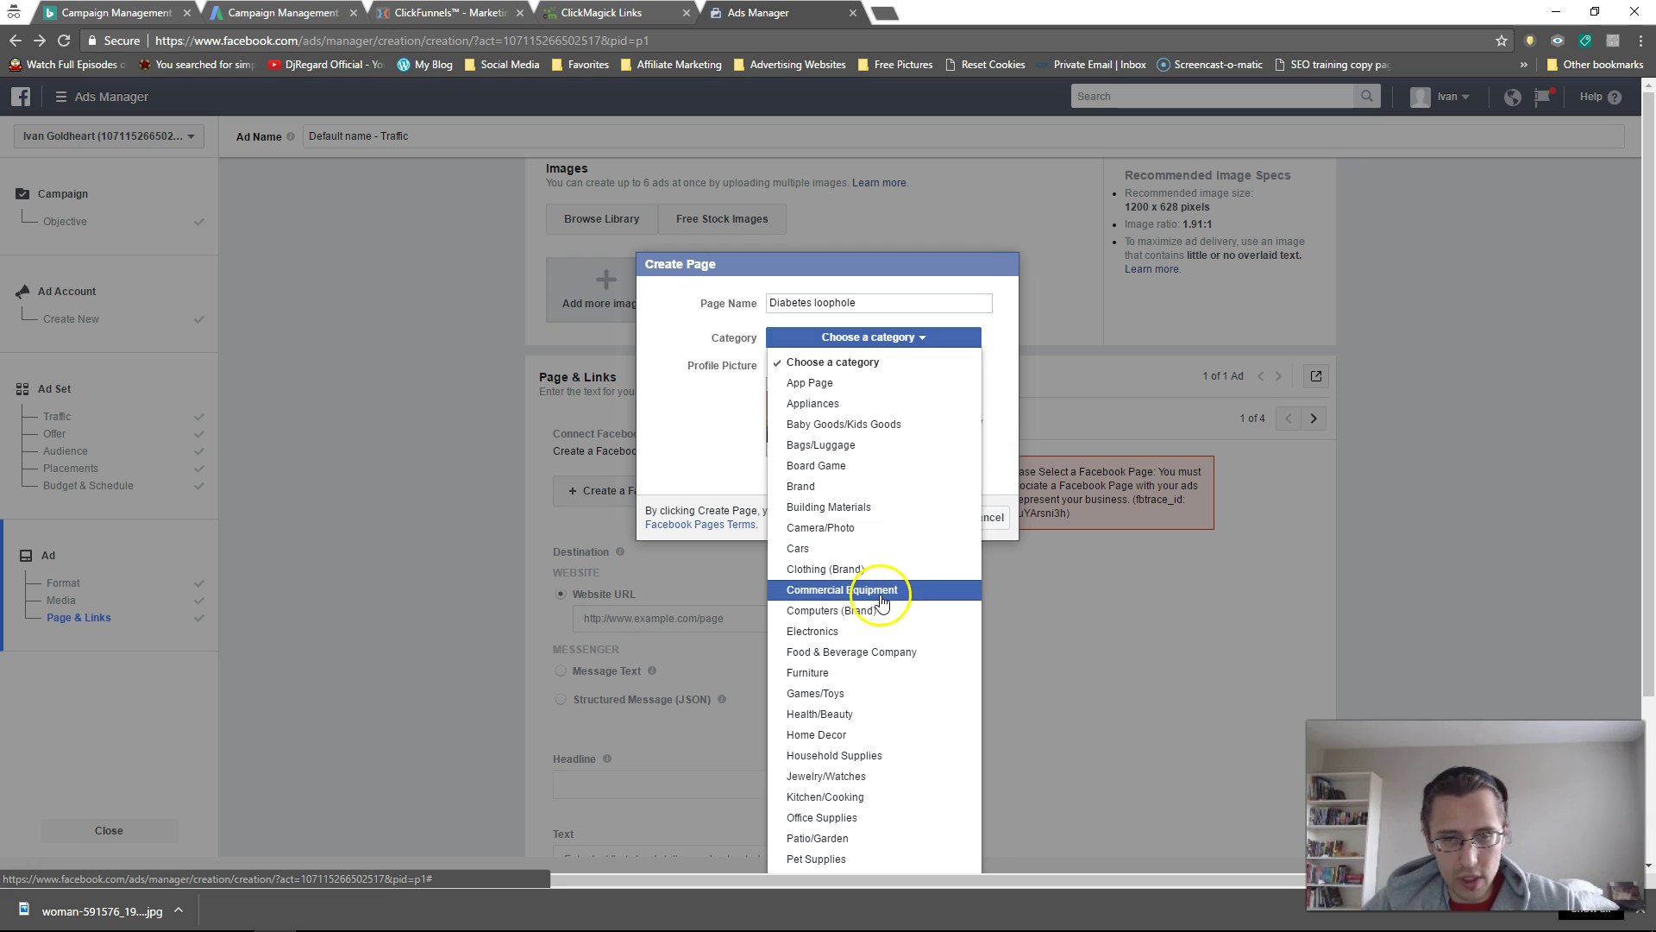
left_click(880, 713)
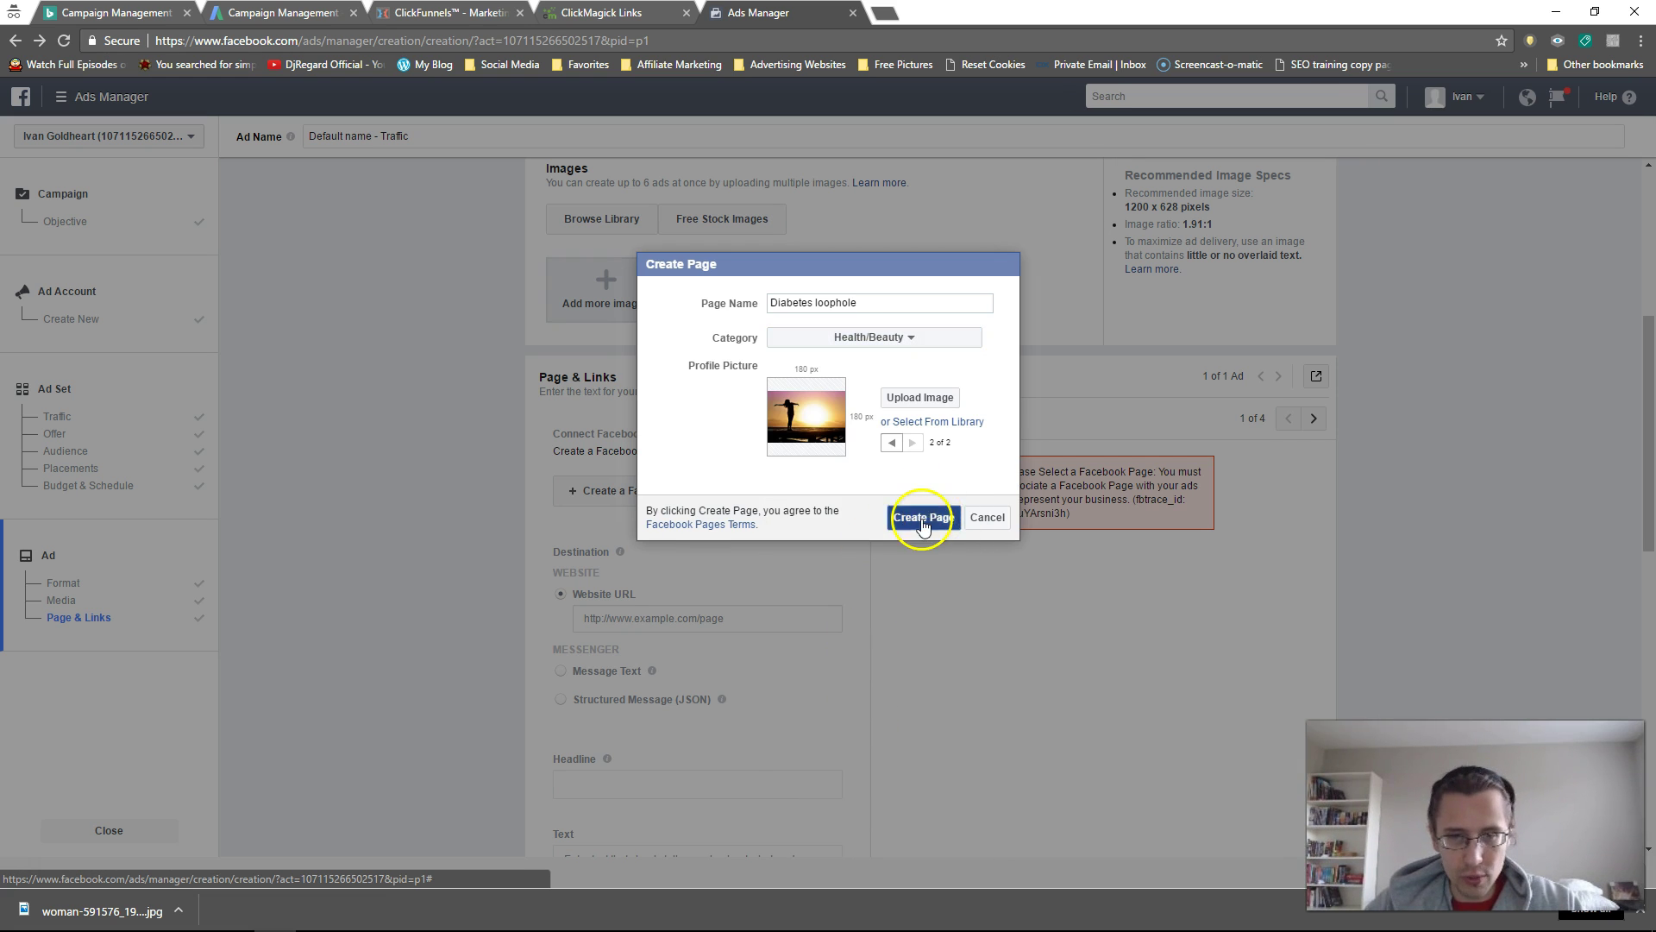
left_click(923, 523)
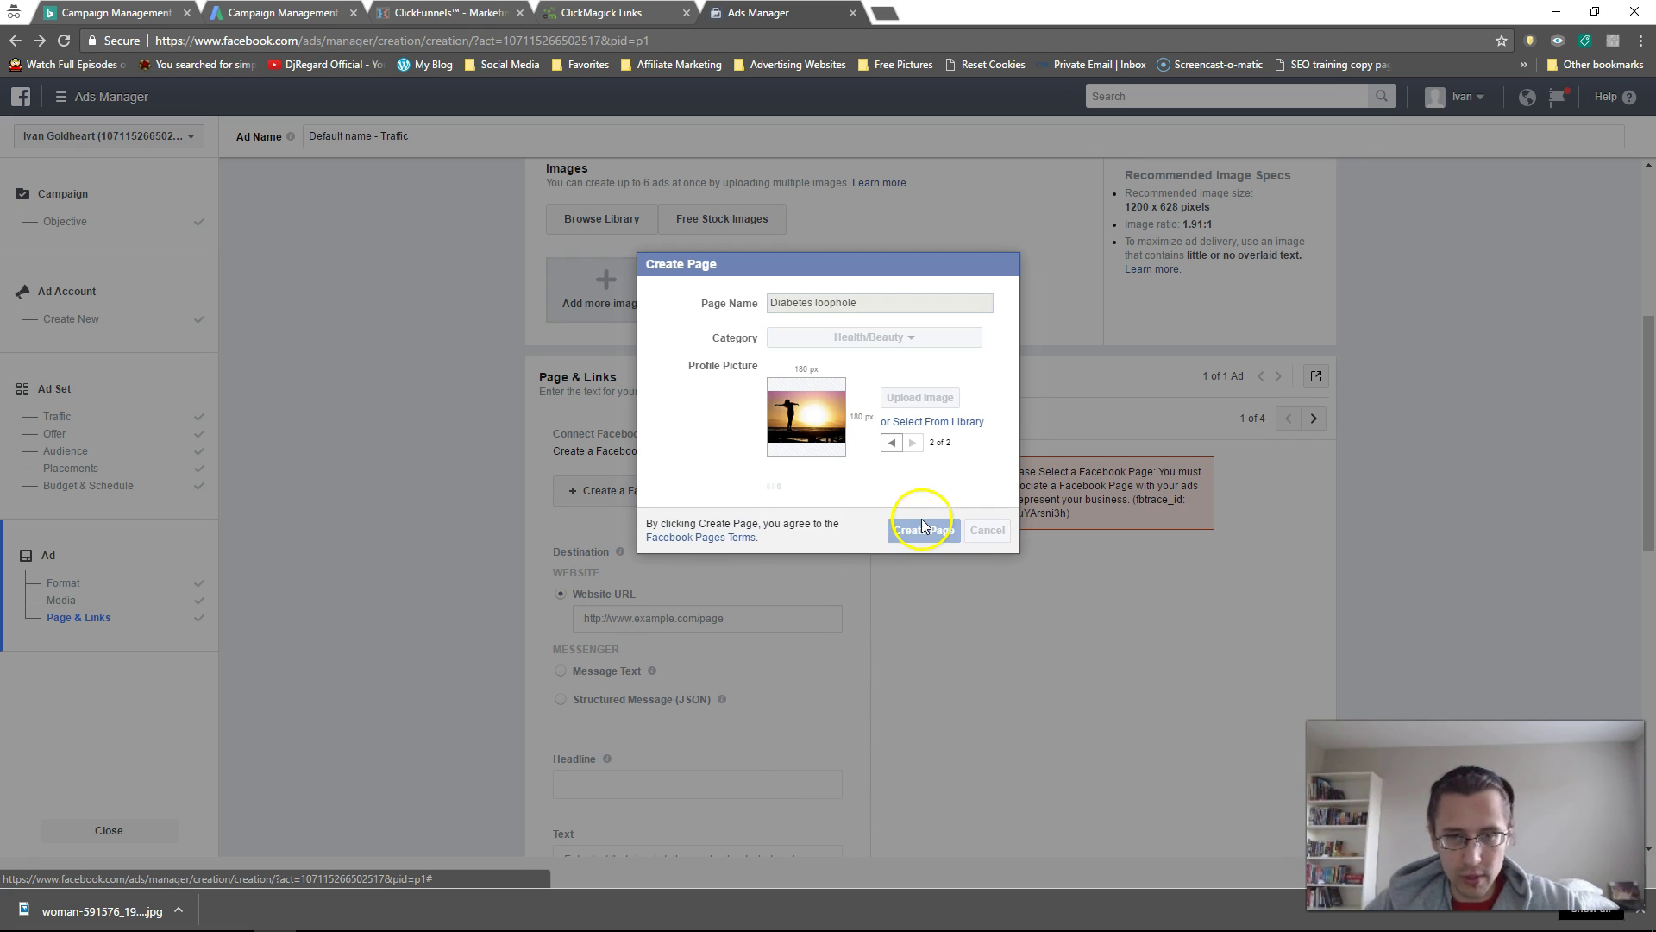
left_click(714, 276)
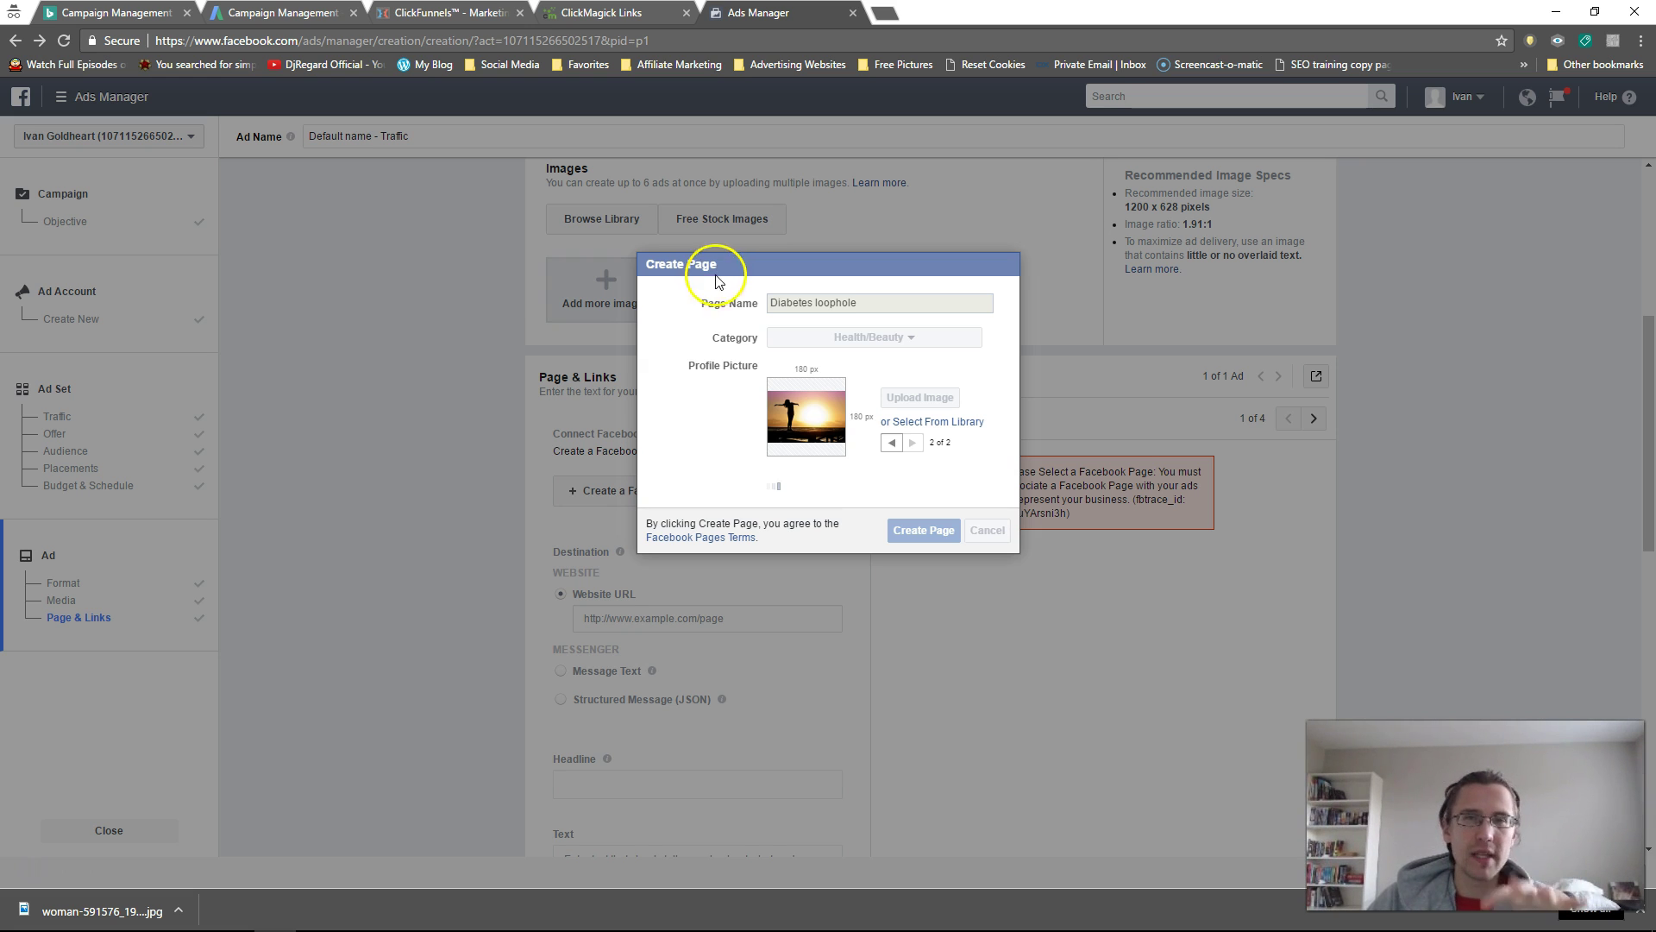
left_click(691, 334)
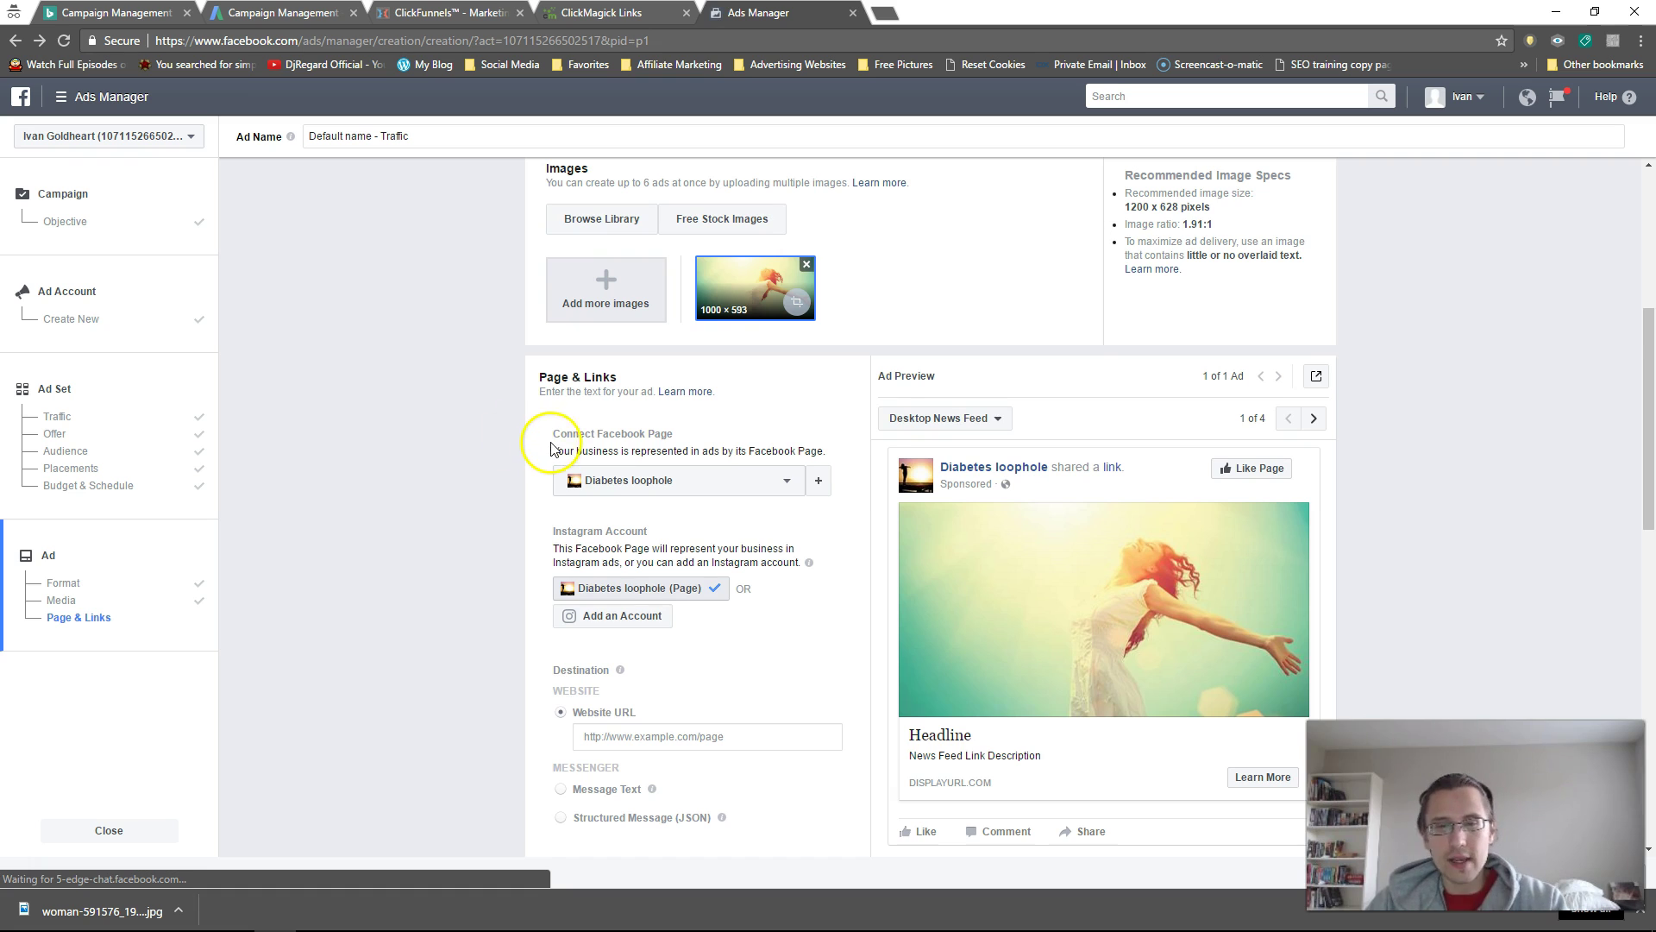
Paste ClickMagick's Primary URL as the website URL, accepting the marketingsuccess.site/homepage?preview=true suggestion
scroll(552, 432, "down", 2)
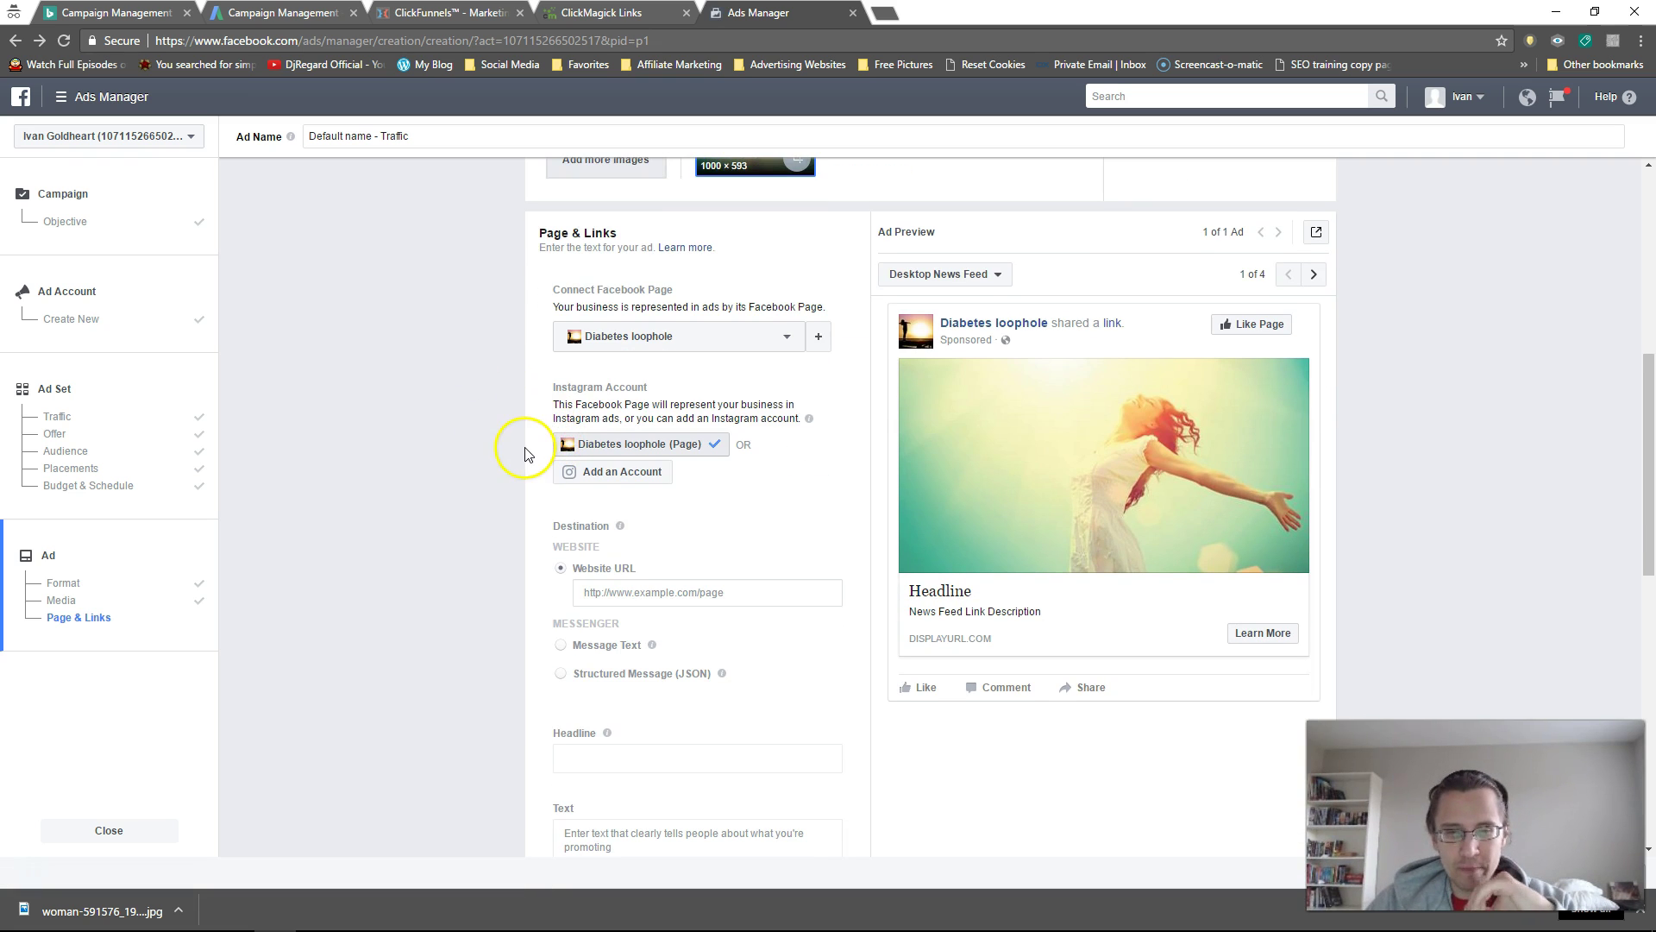
scroll(518, 630, "down", 2)
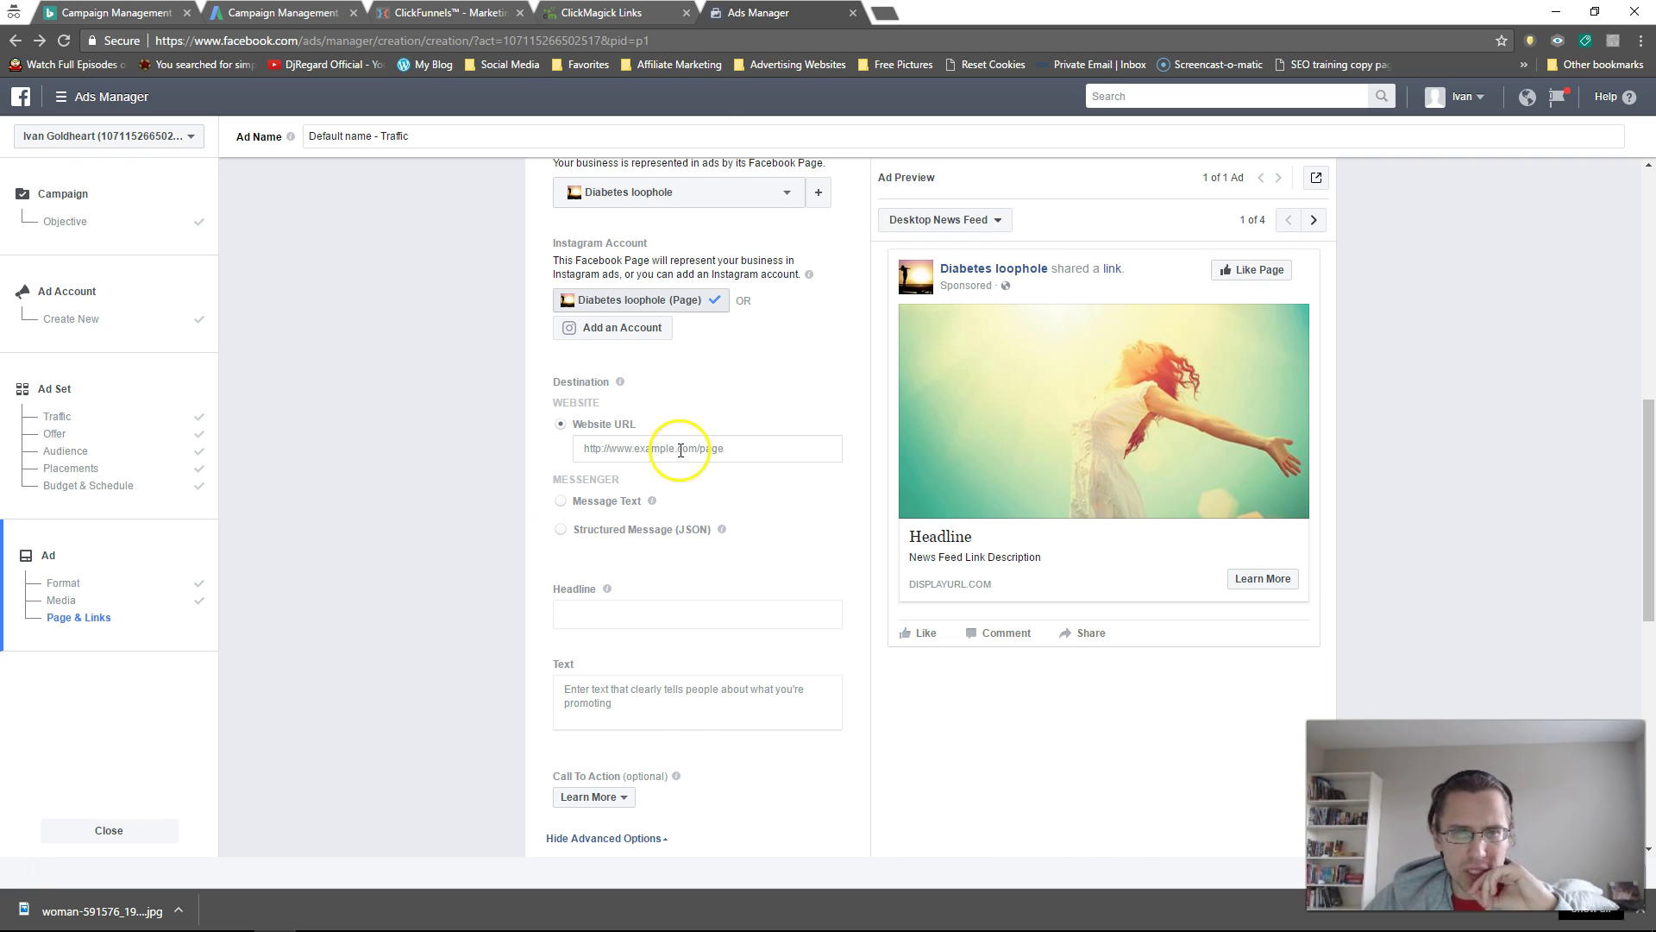
key("ctrl+shift+Tab")
triple_click(666, 595)
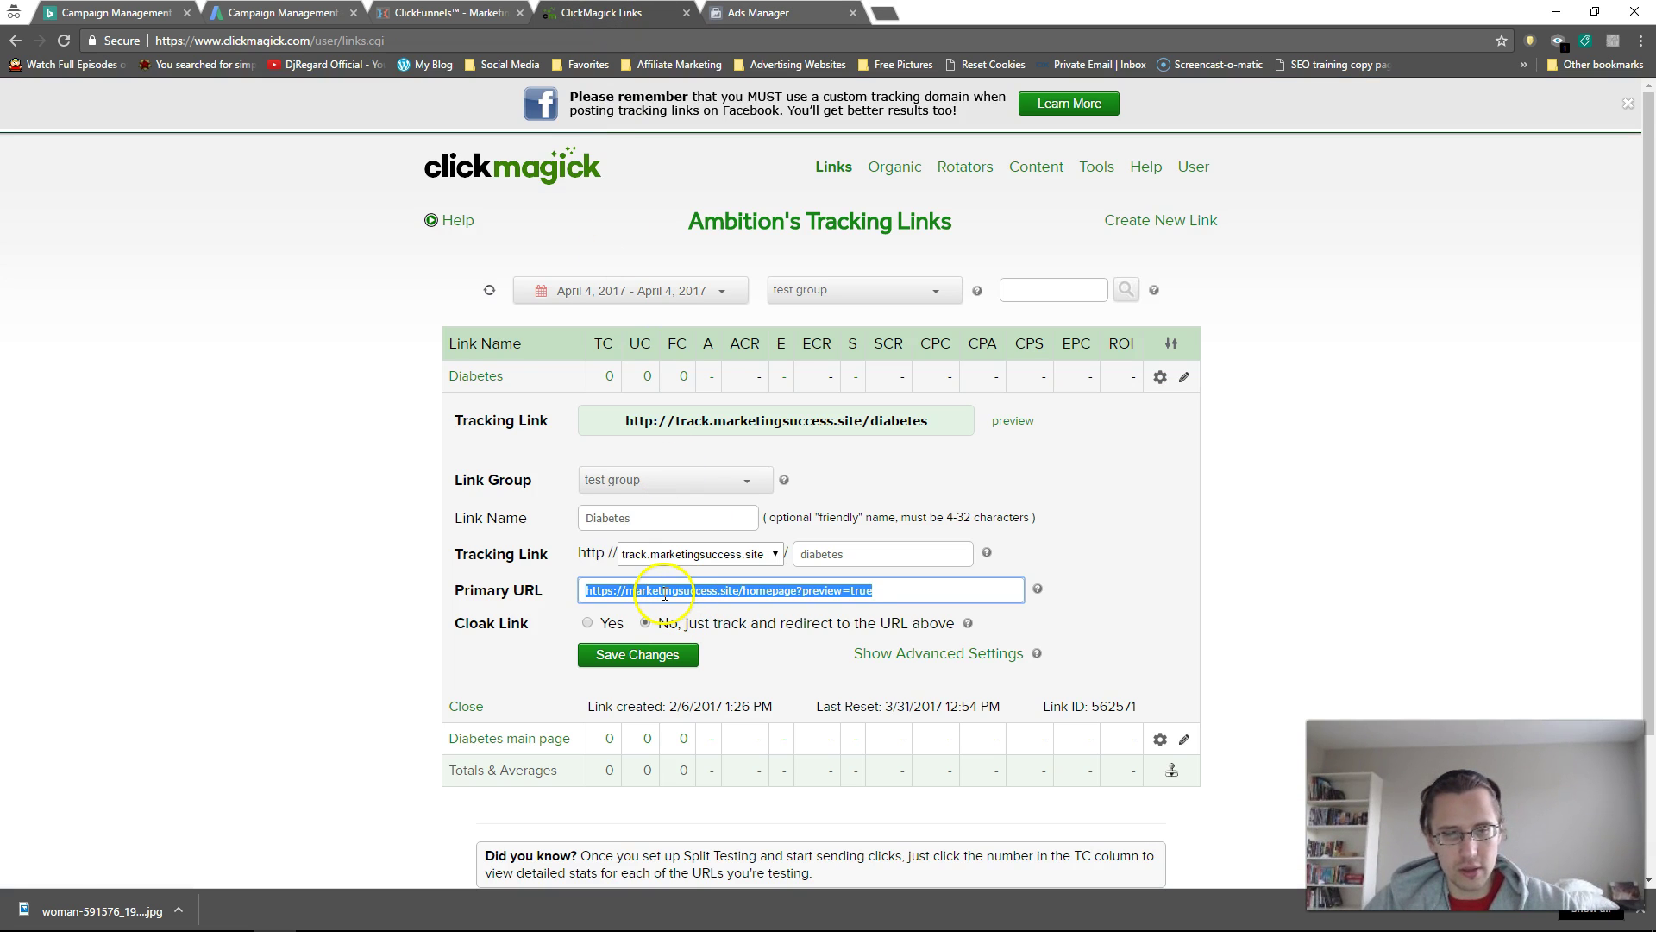
key("ctrl+c")
key("ctrl+Tab")
left_click(665, 453)
key("ctrl+v")
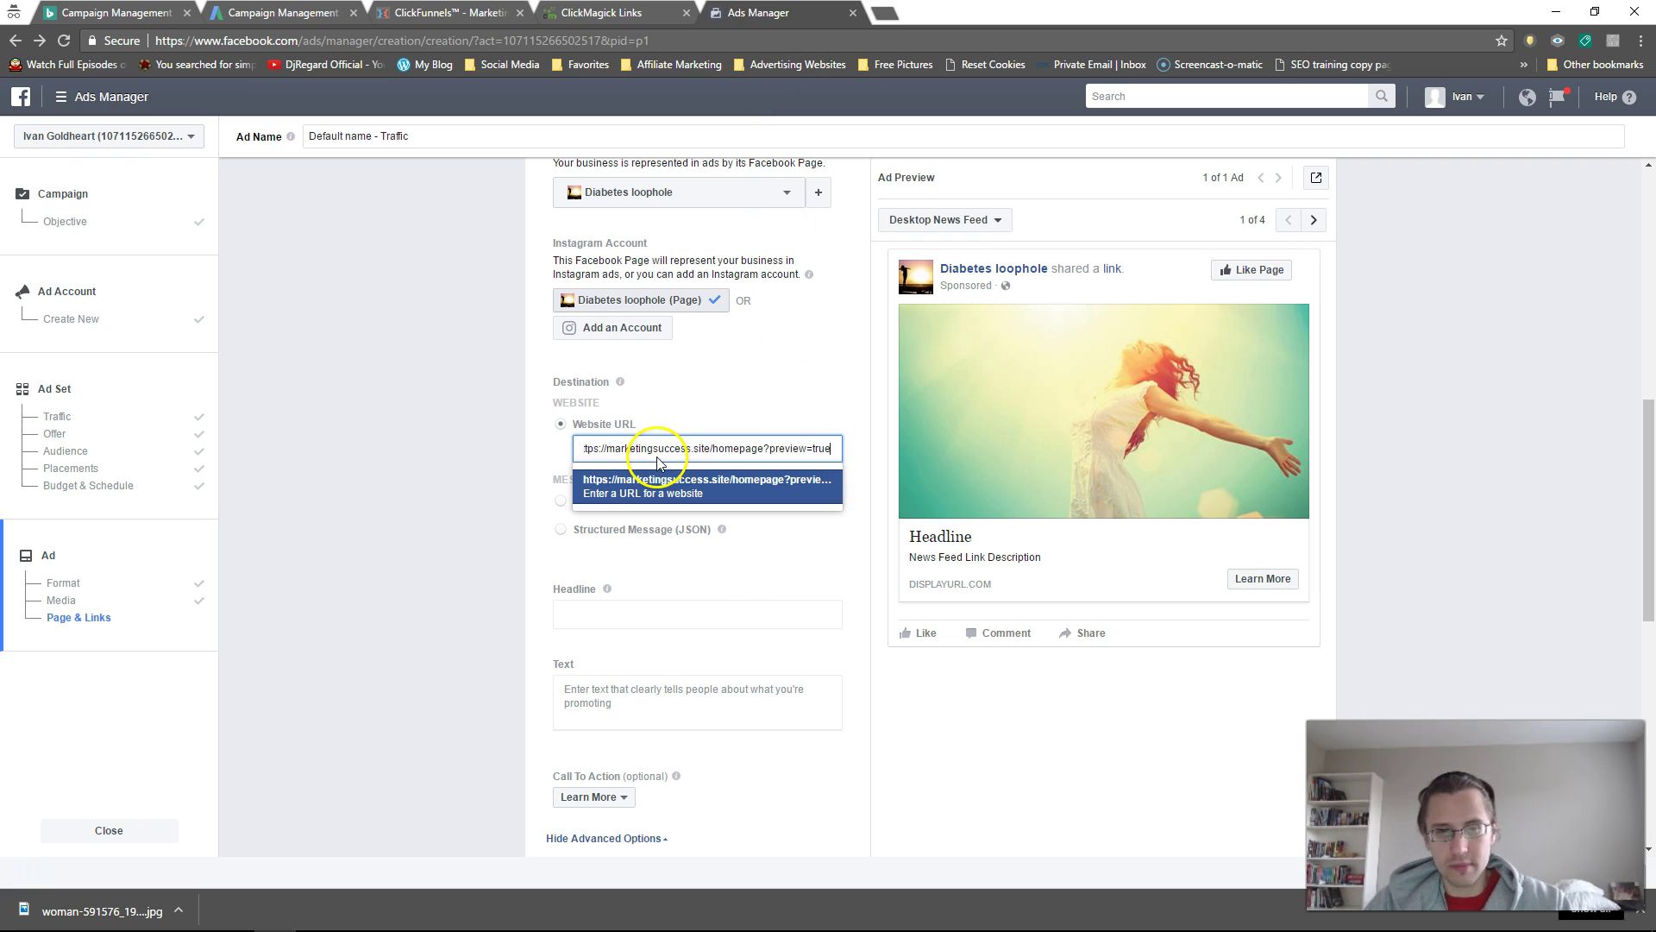
left_click(657, 486)
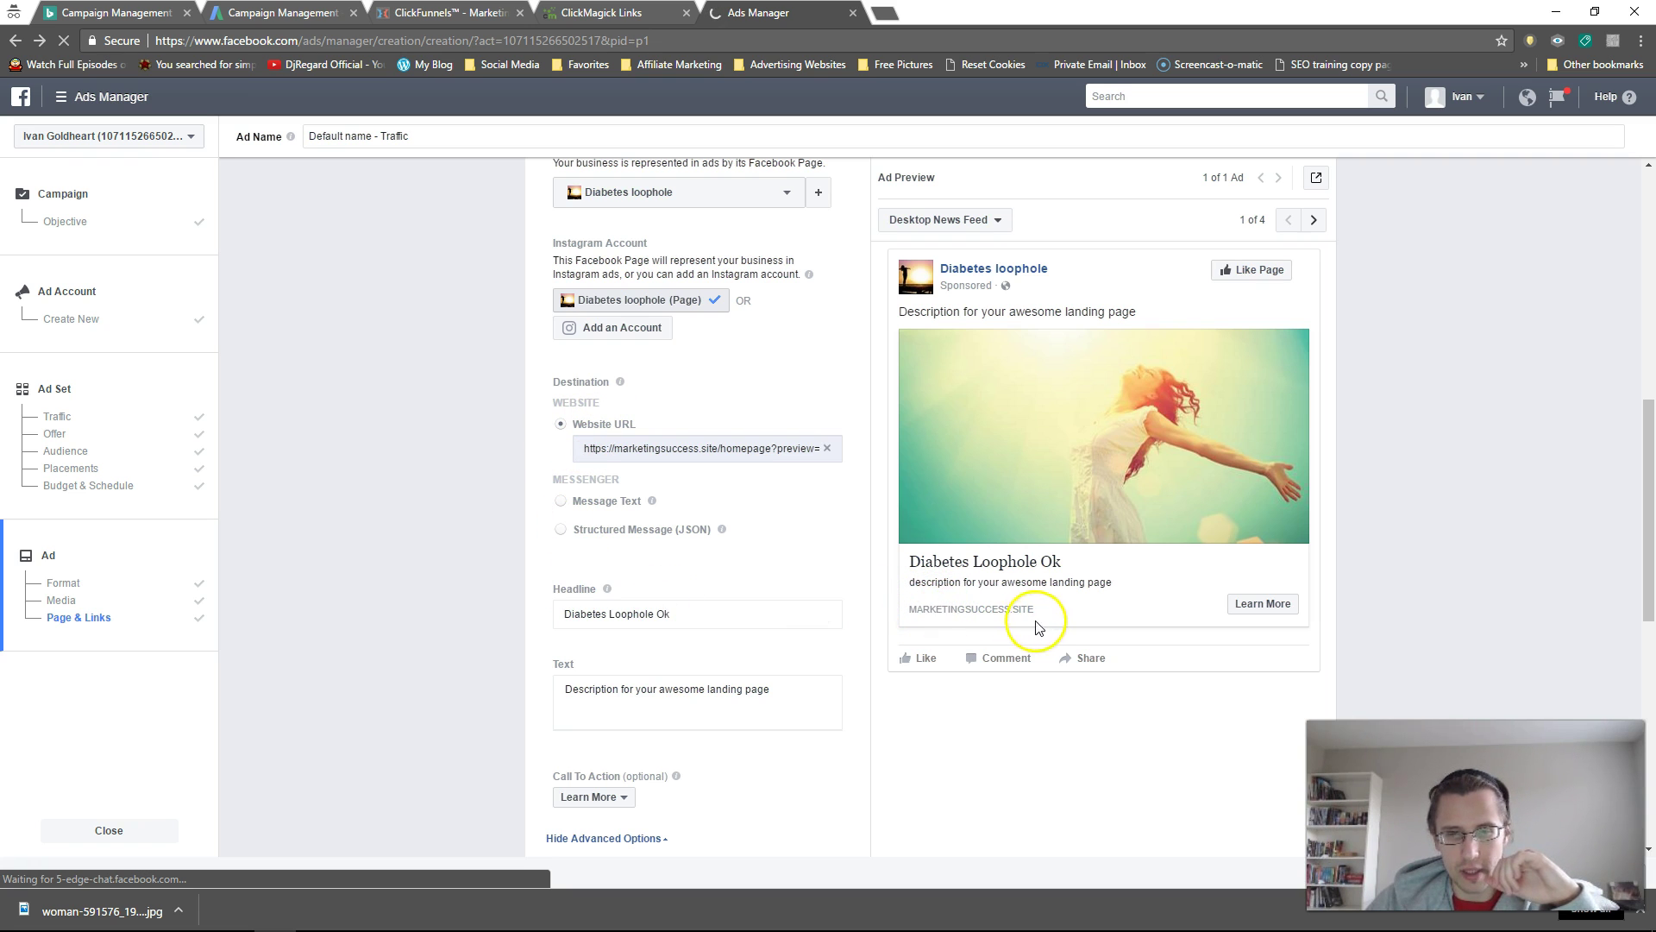
scroll(351, 553, "down", 3)
left_click(598, 516)
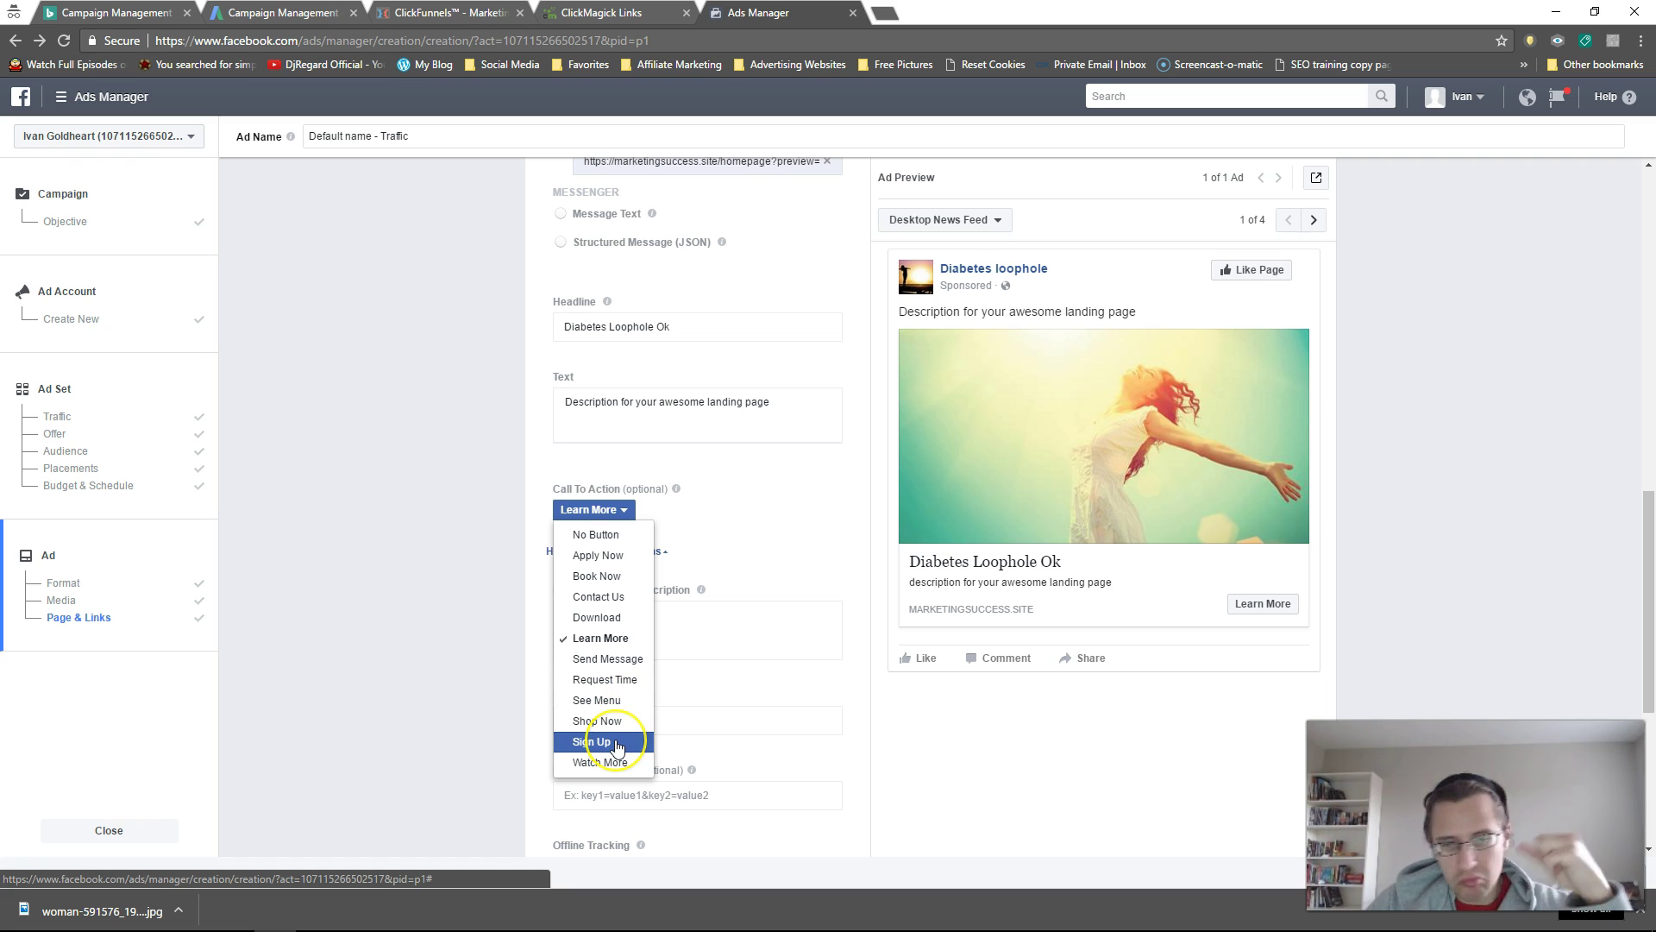
left_click(616, 623)
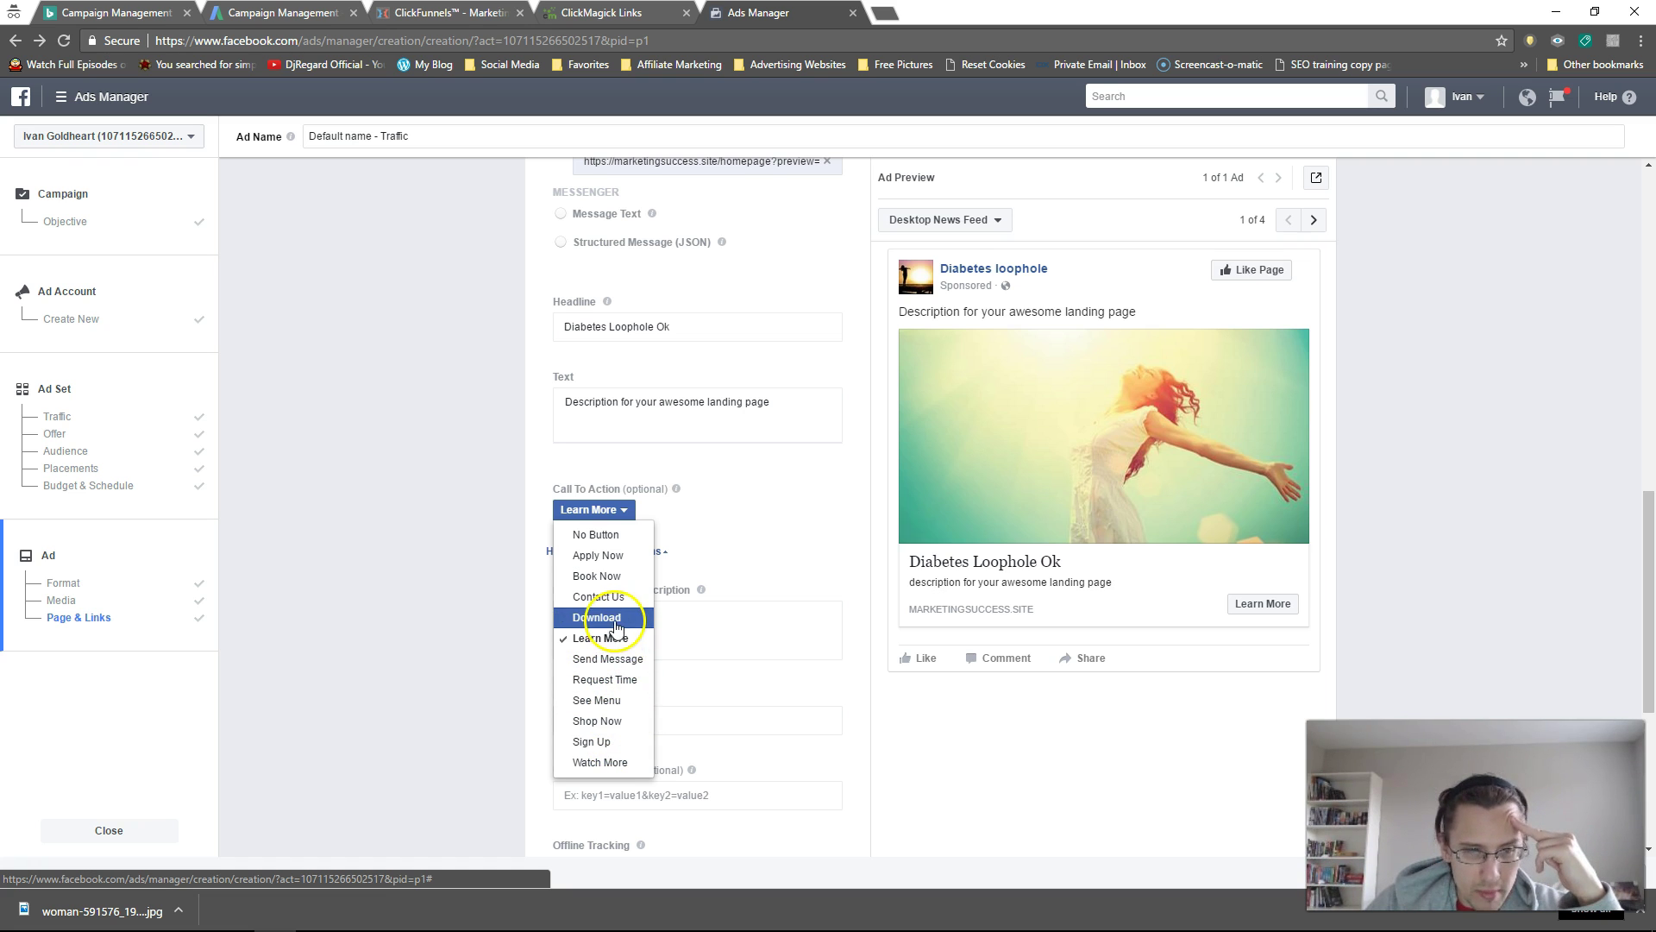
left_click(607, 536)
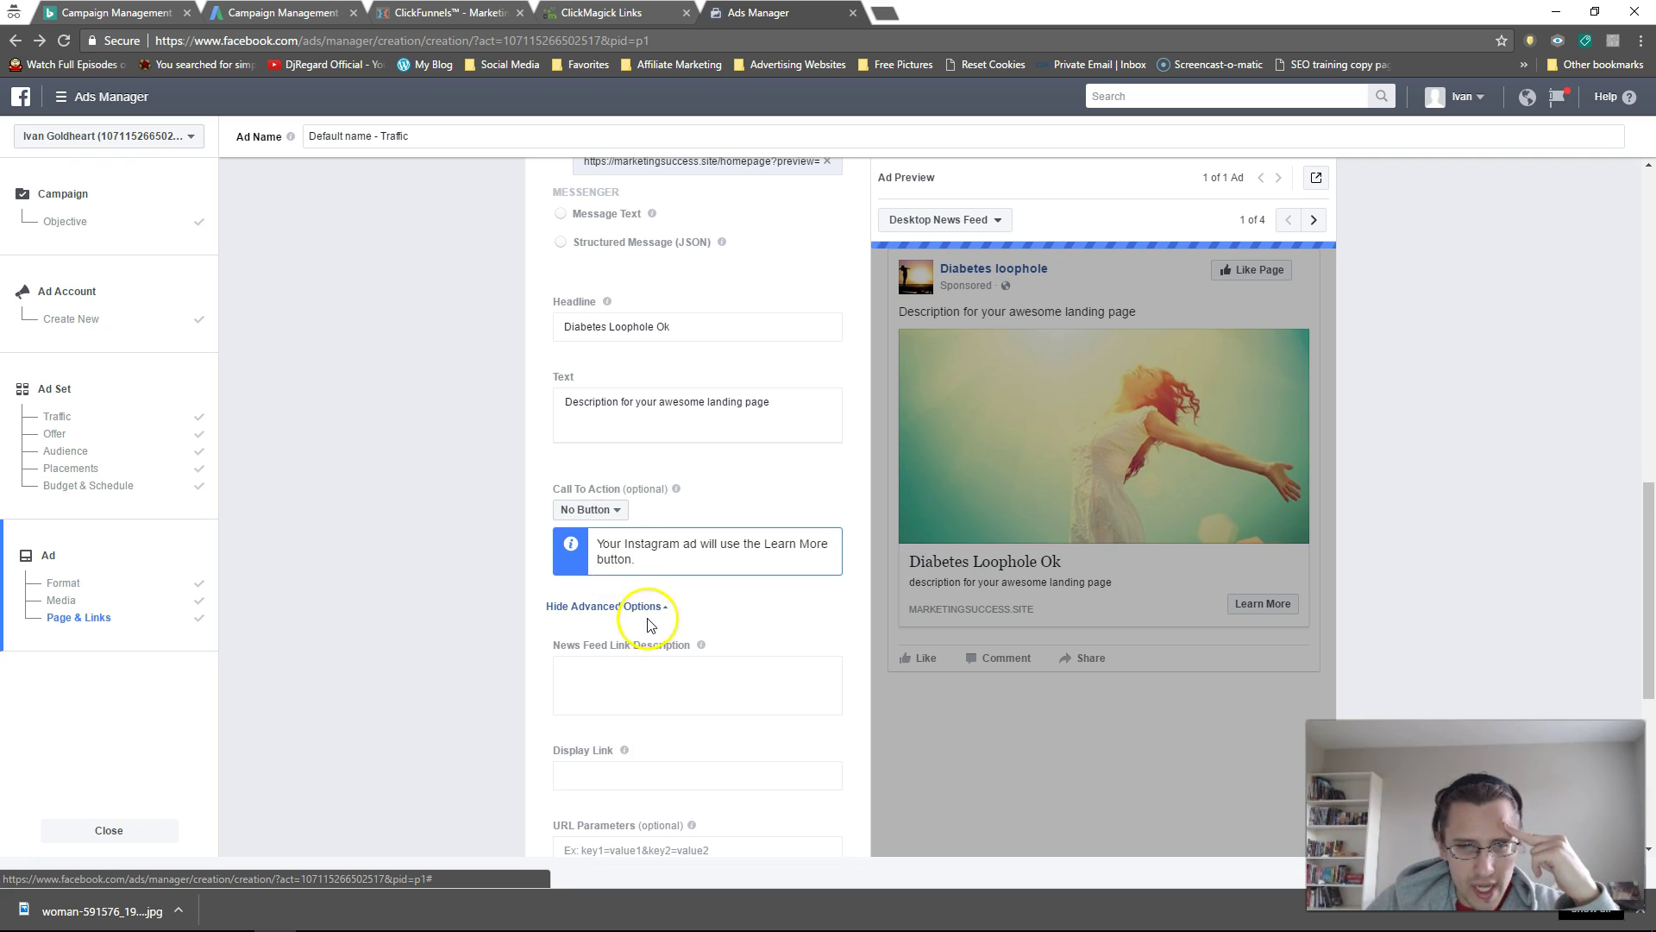
left_click(612, 515)
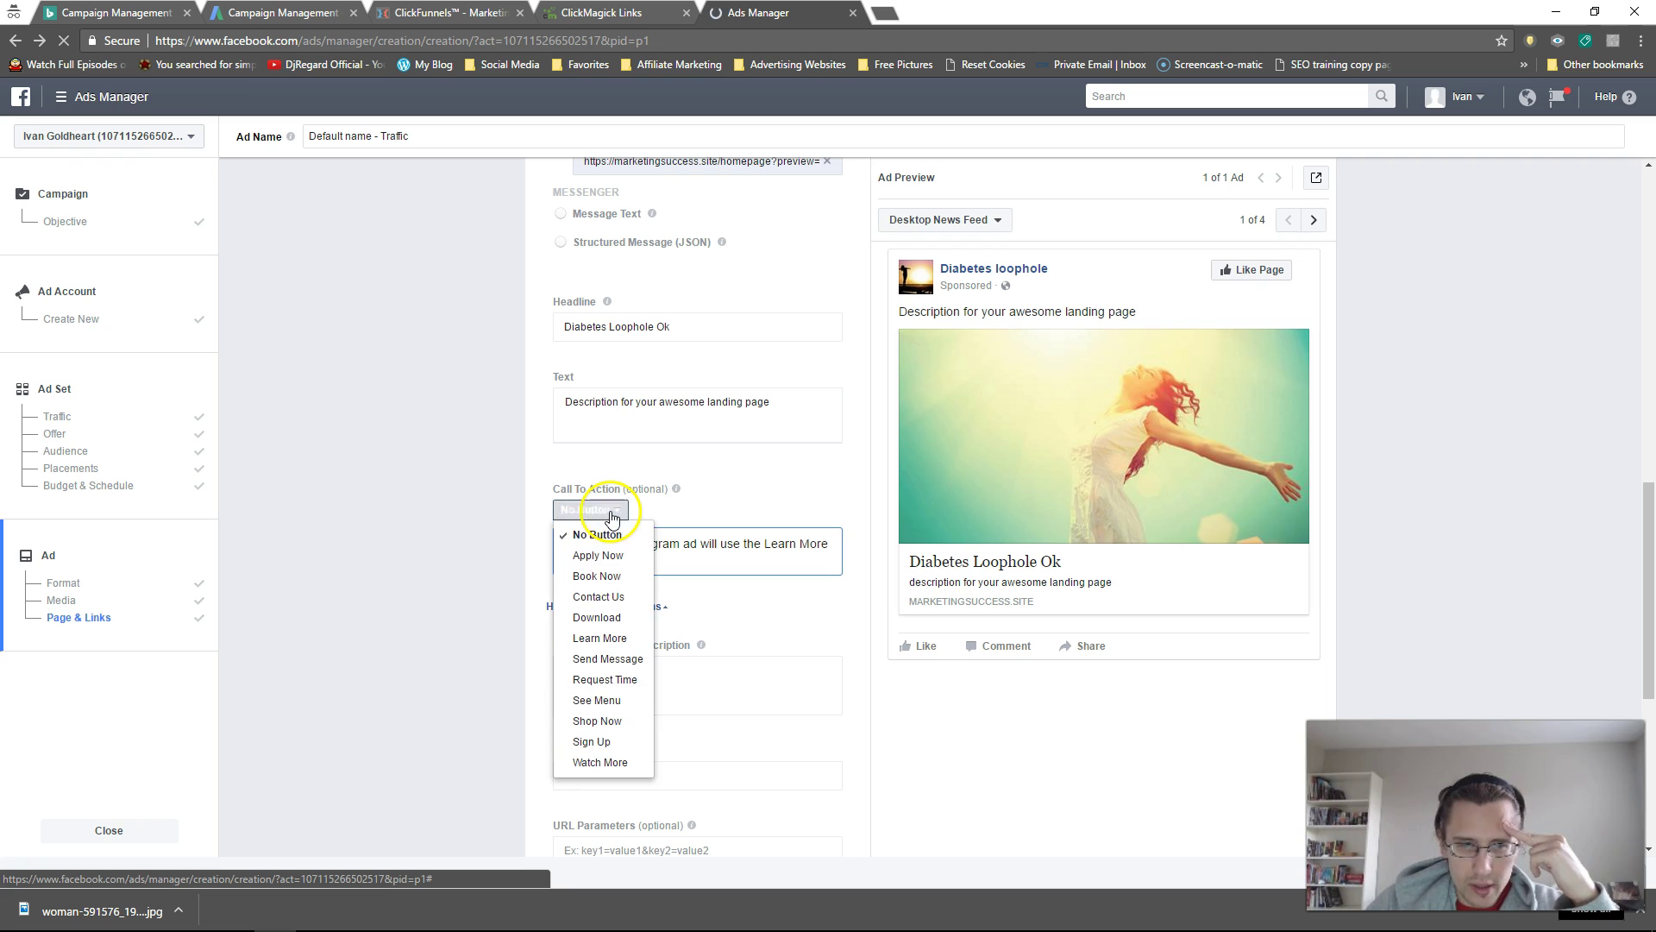
left_click(604, 637)
scroll(415, 521, "down", 2)
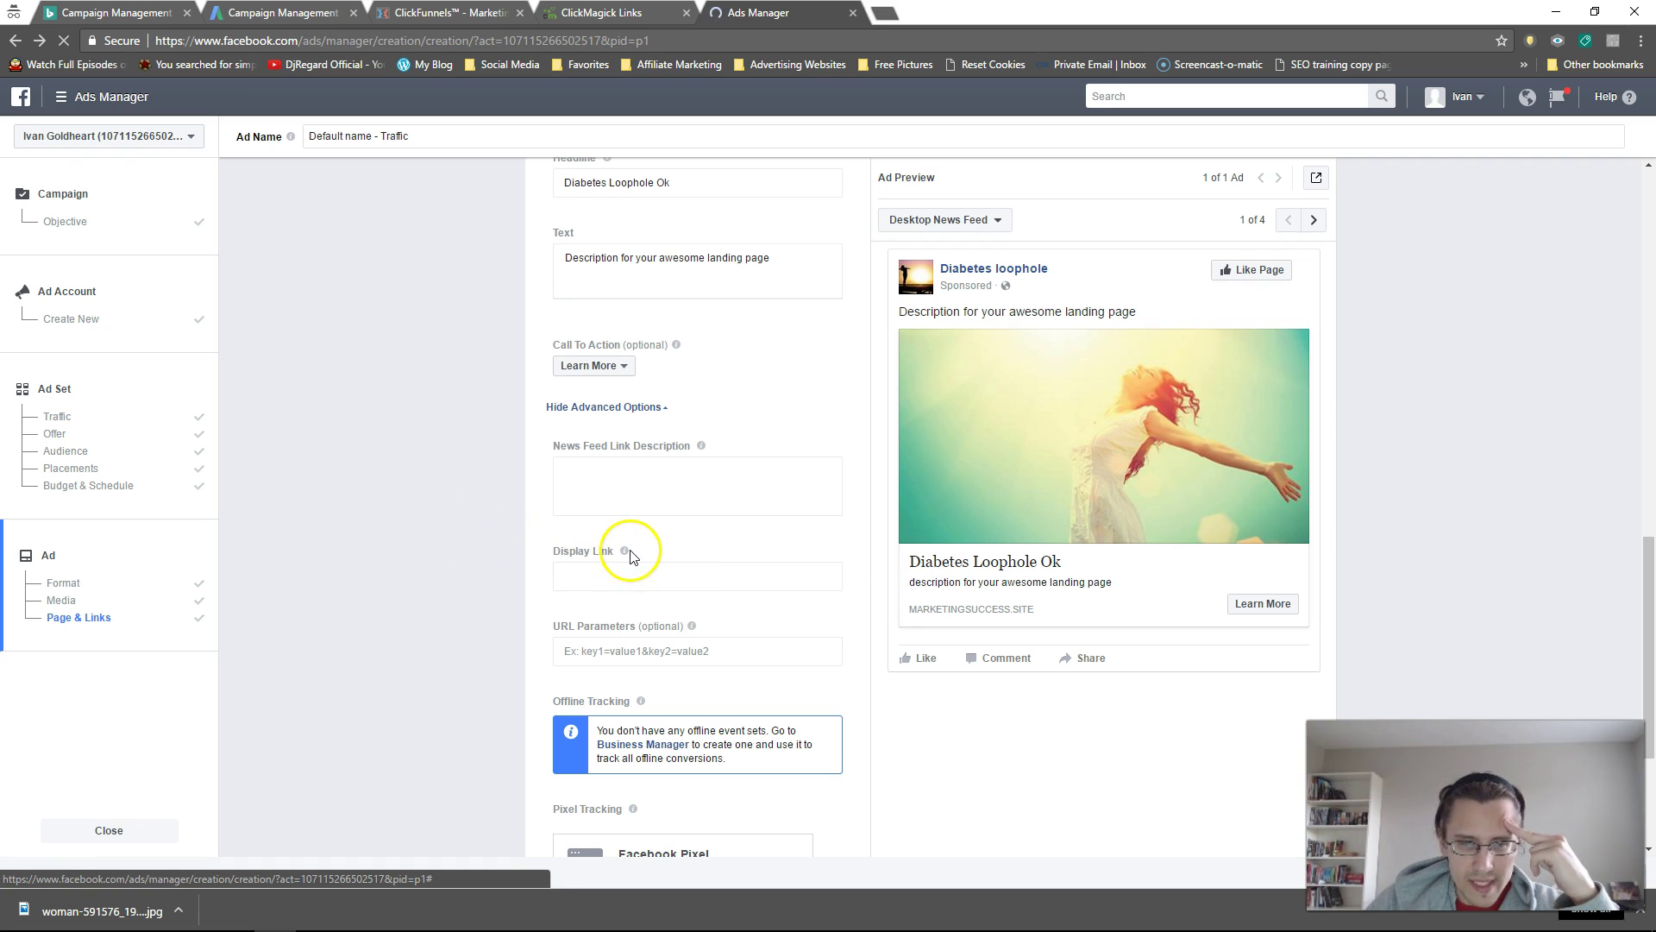
Enter marketingsuccess.site as the ad's display link
left_click(613, 570)
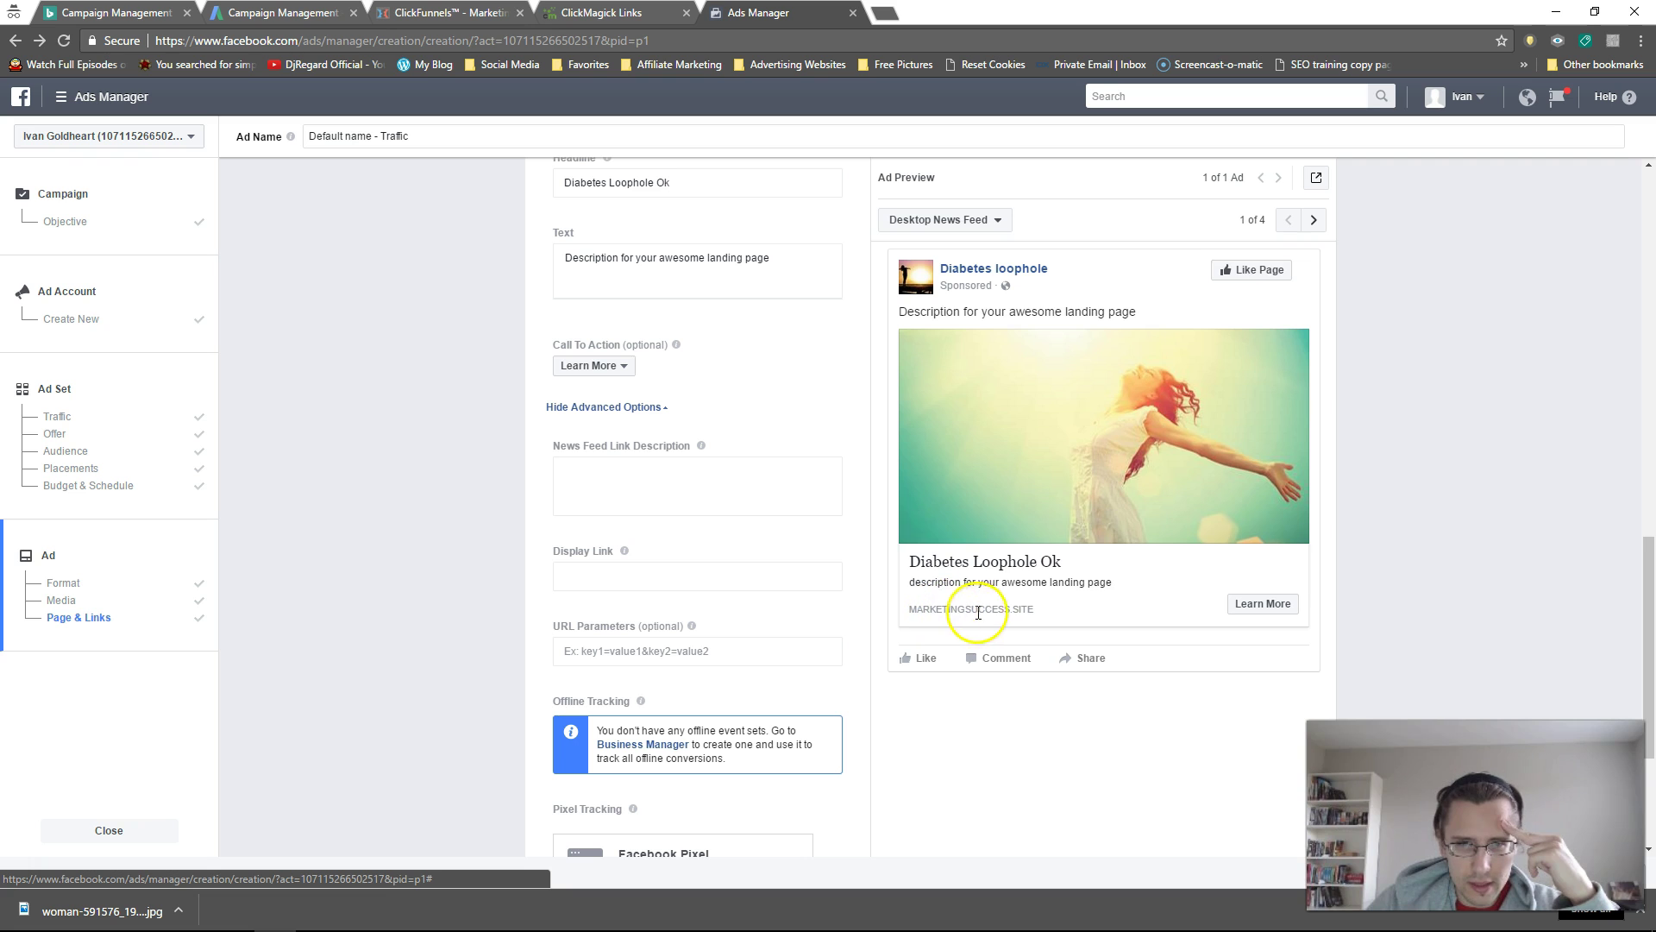
left_click(583, 574)
type("marketingsuccess.site")
Move to the News Feed link description, scroll through the ad form, and select the current headline
left_click(678, 489)
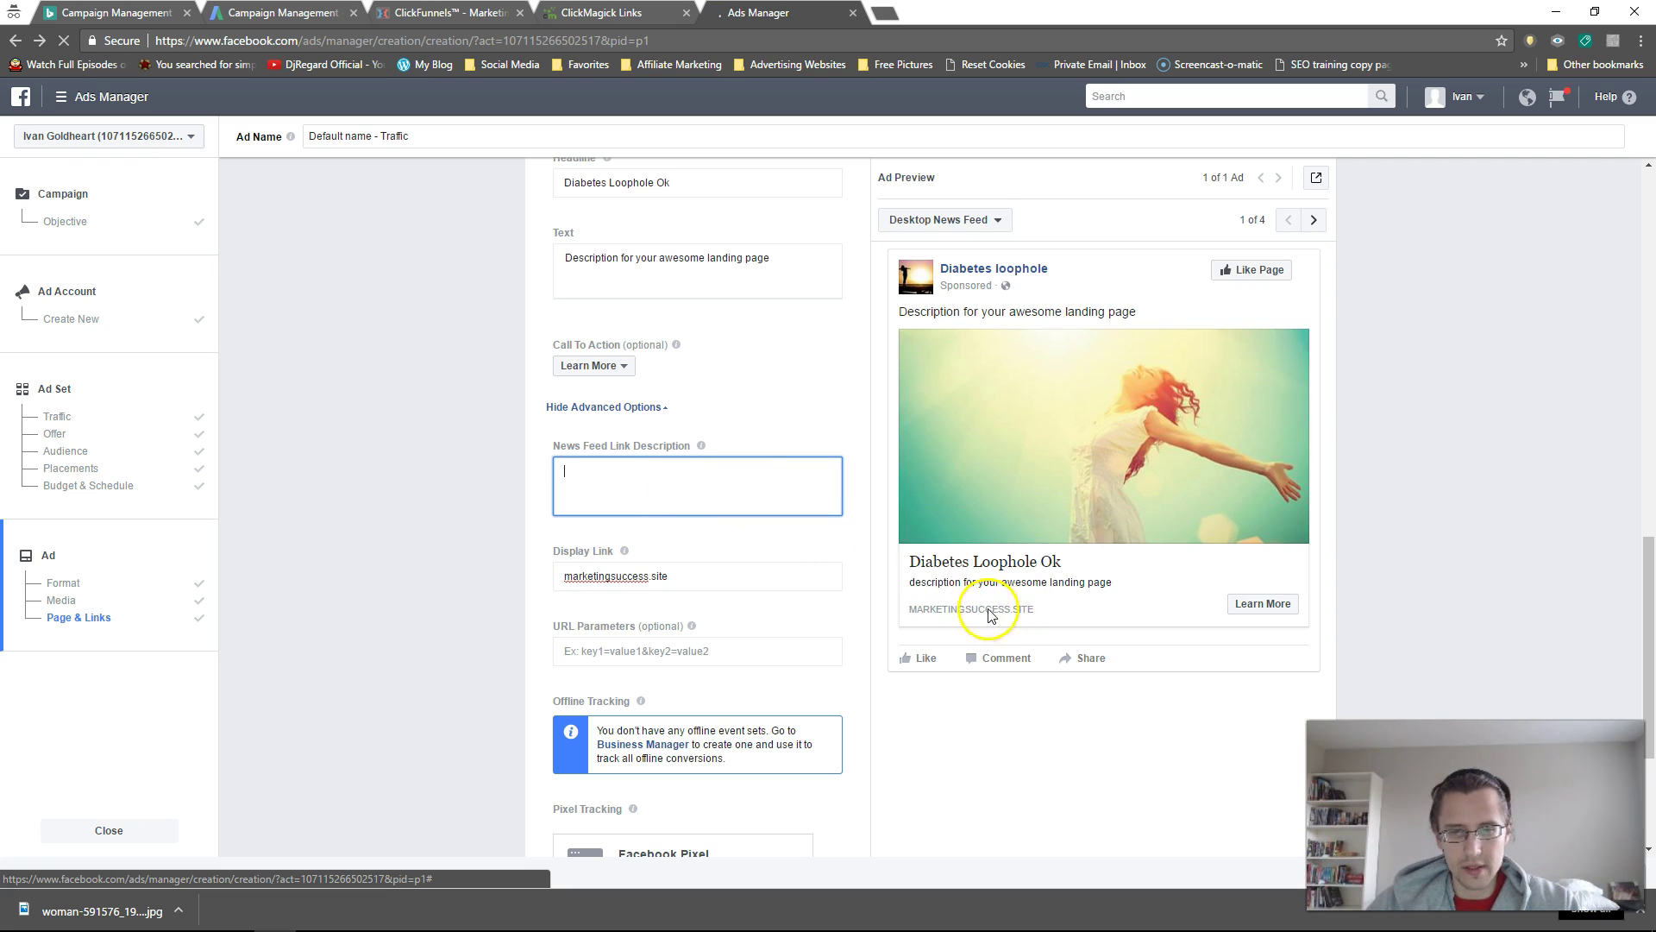
scroll(449, 541, "up", 2)
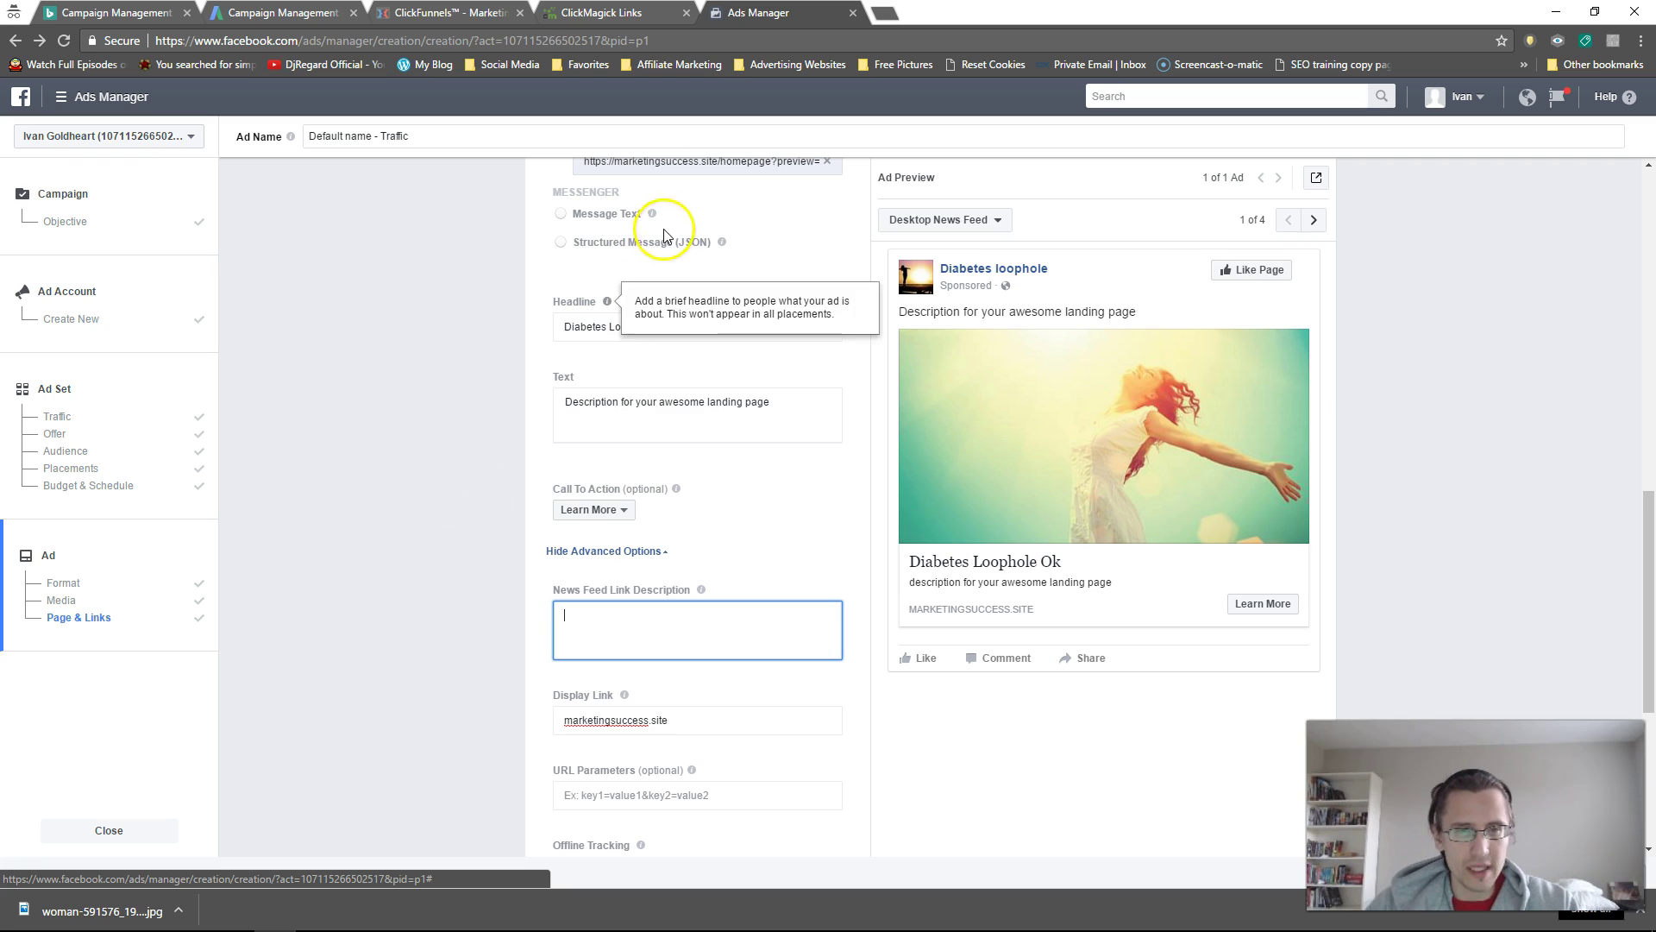
scroll(462, 396, "up", 4)
scroll(507, 454, "down", 2)
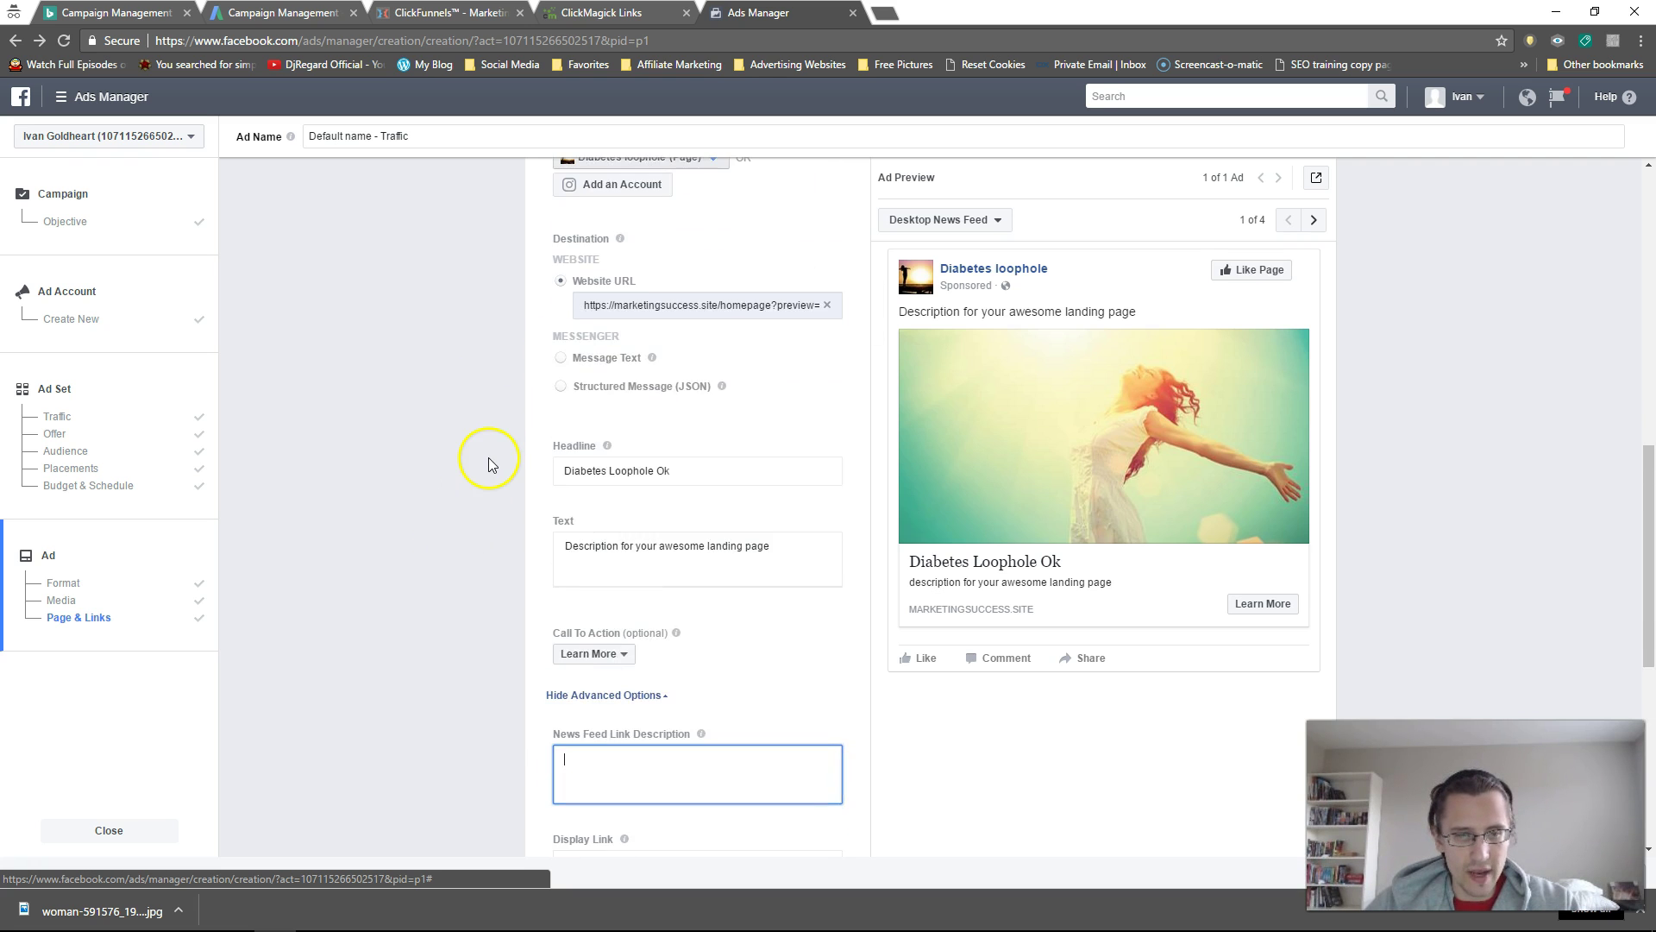
scroll(488, 460, "down", 2)
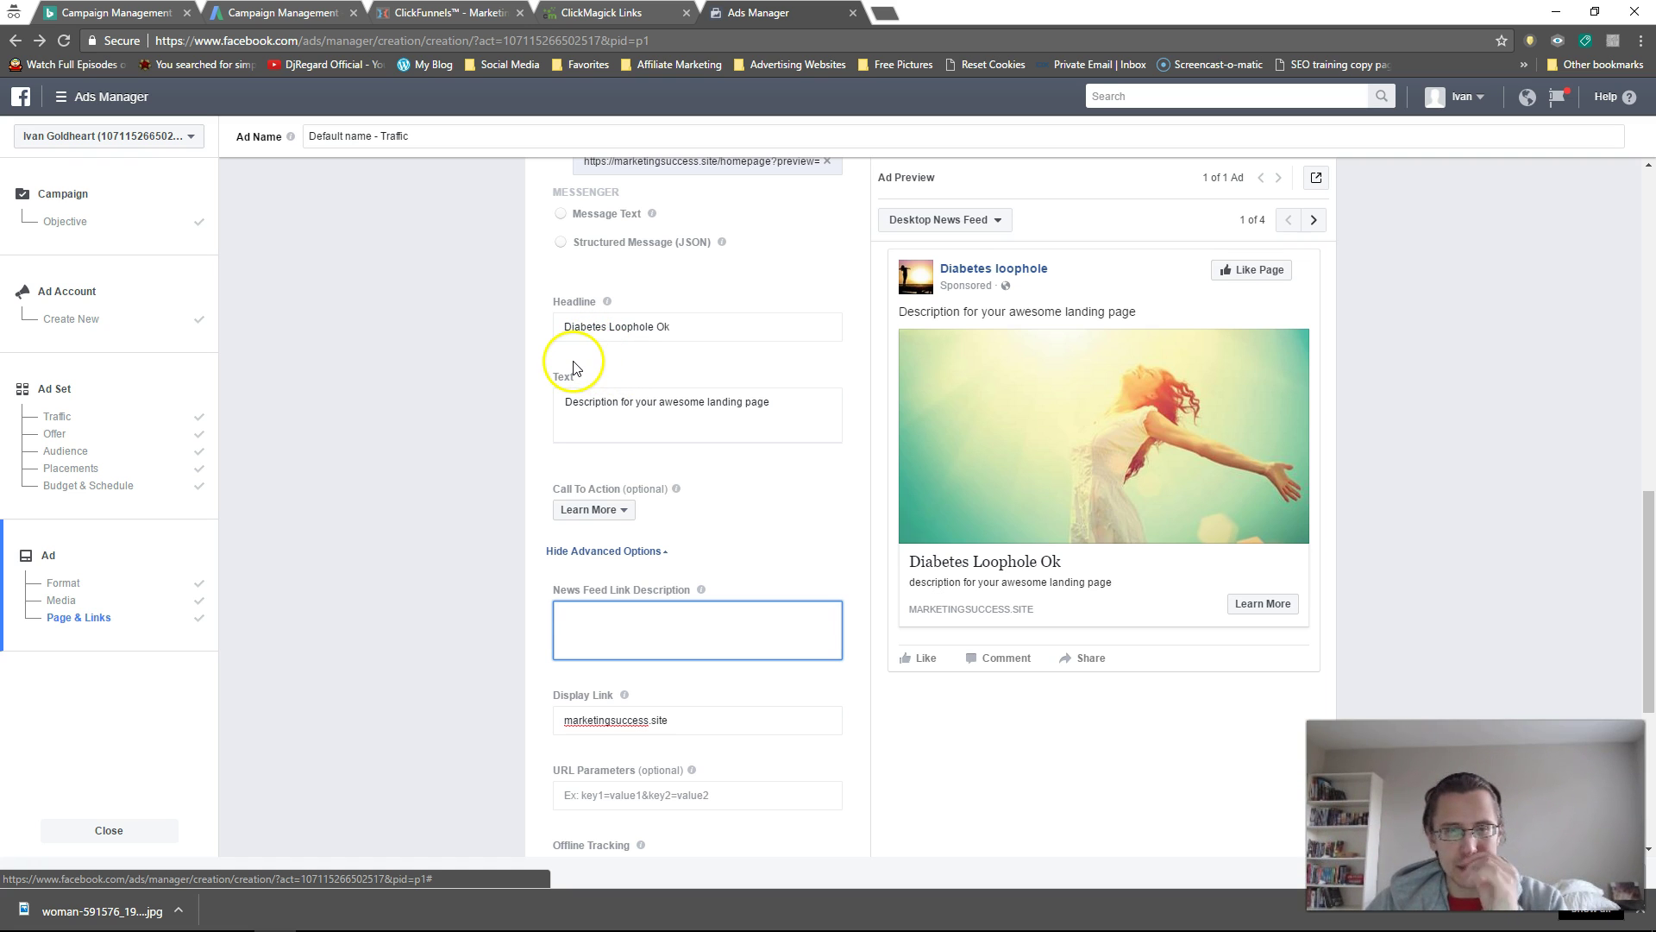
scroll(509, 367, "down", 3)
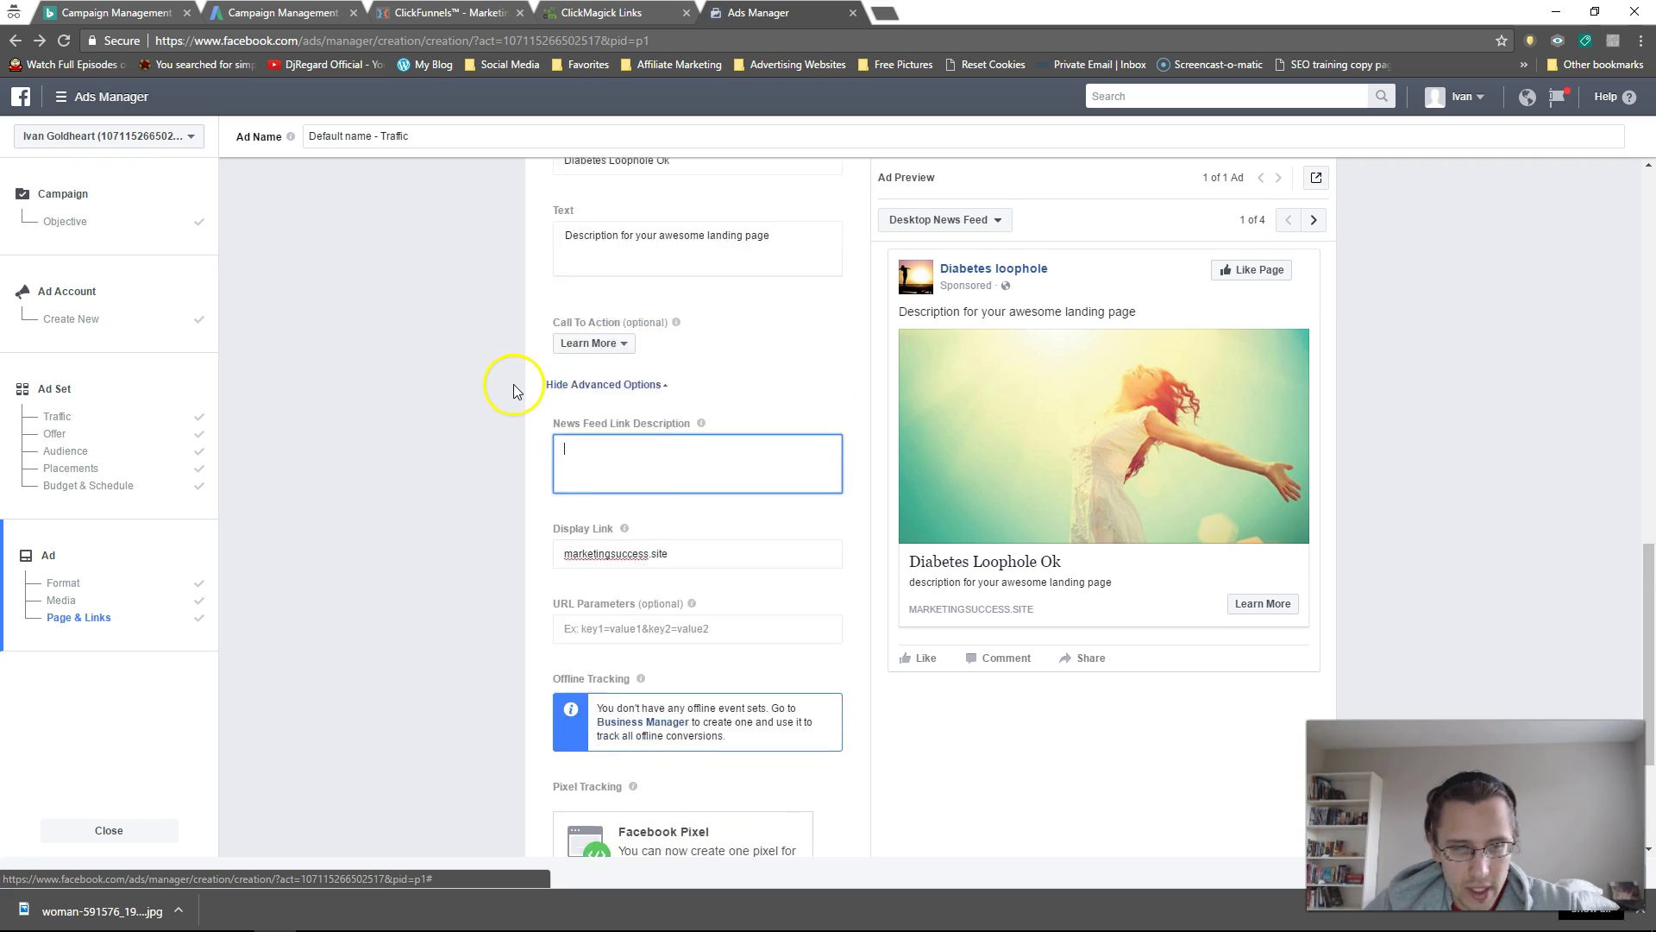
scroll(514, 385, "down", 1)
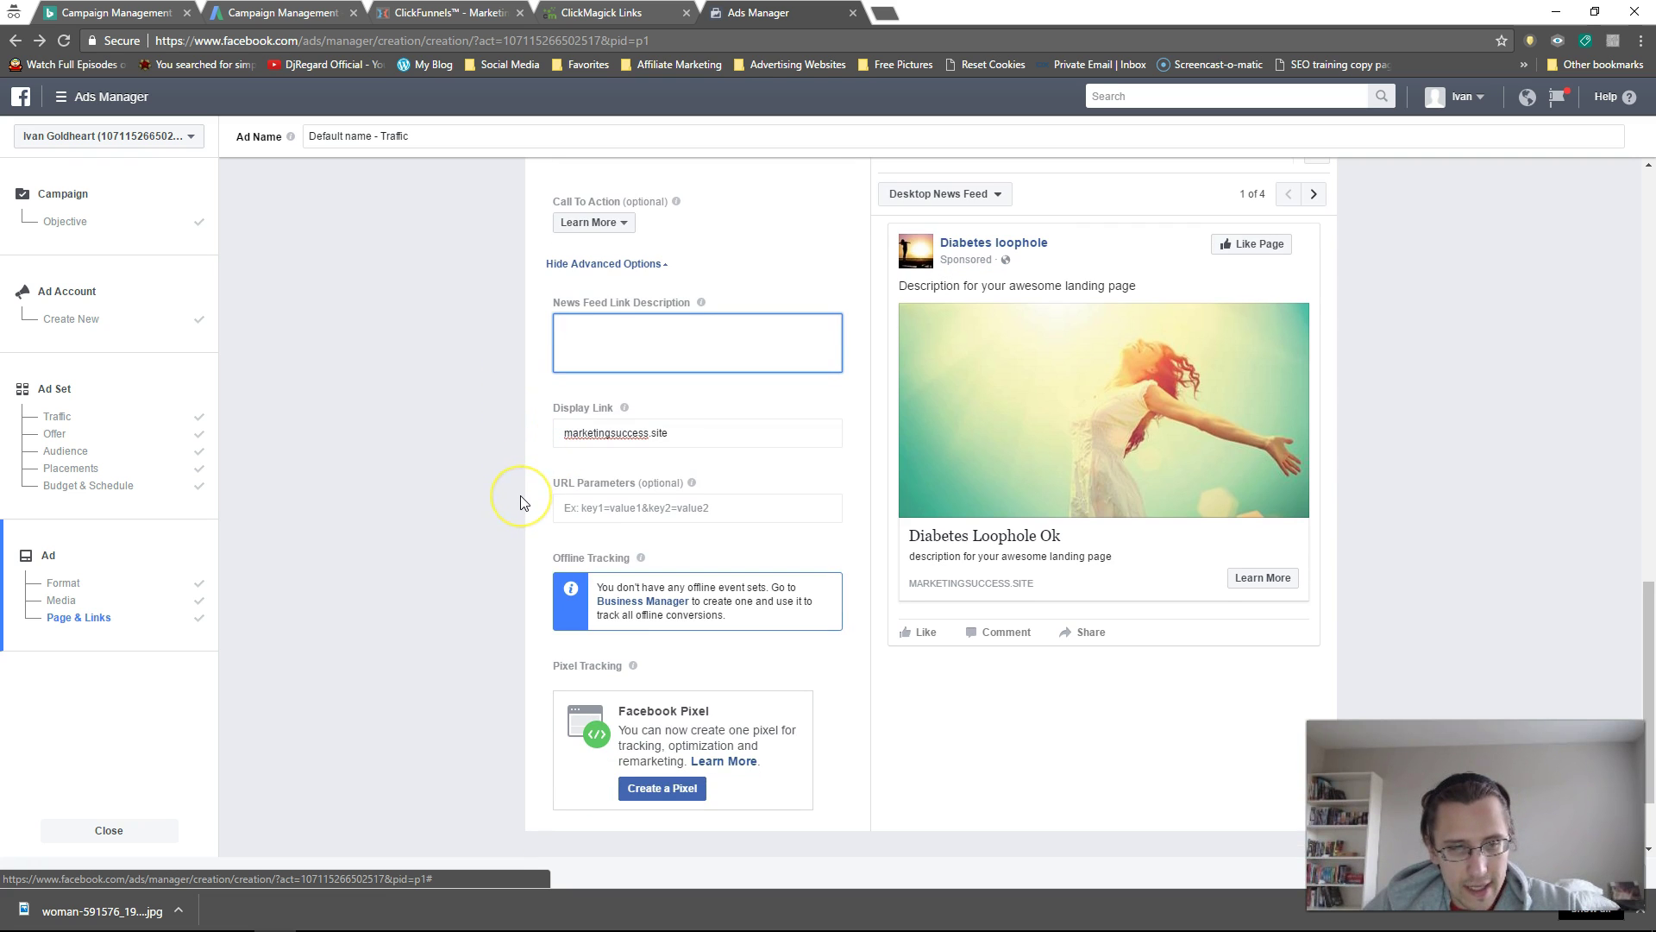
scroll(520, 502, "up", 2)
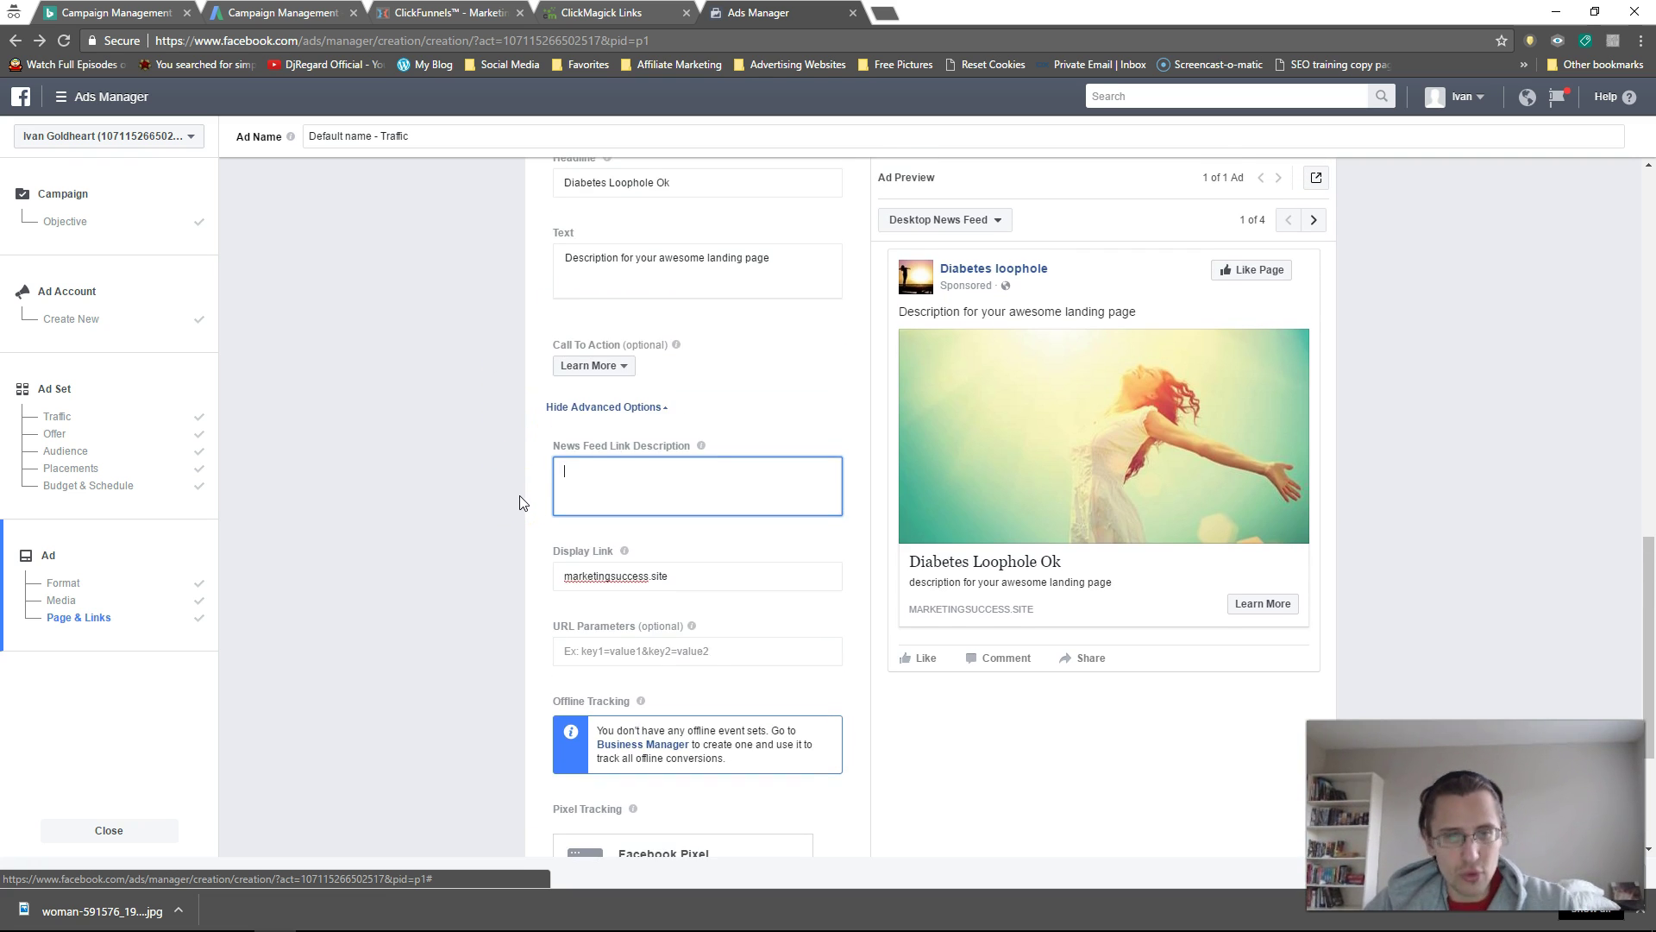
scroll(522, 499, "up", 2)
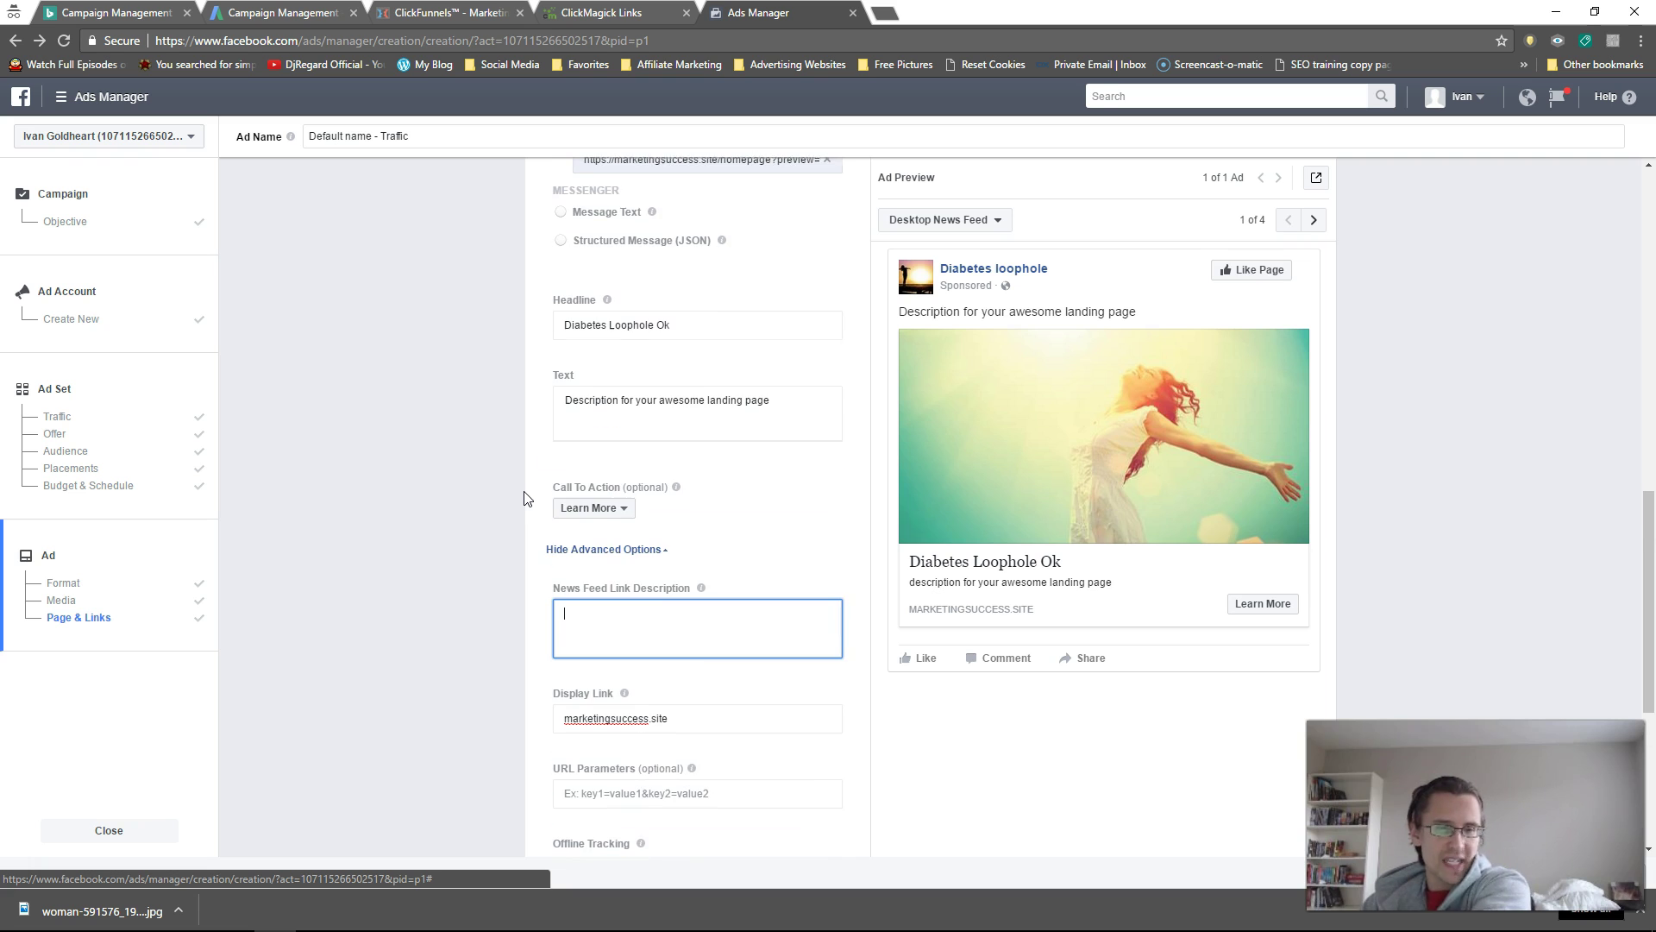
double_click(662, 327)
Put placeholders in the ad: headline 'a', main text 'b', link description 'c'
key("ctrl+a")
type("a")
left_click_drag(780, 399, 547, 384)
type("b")
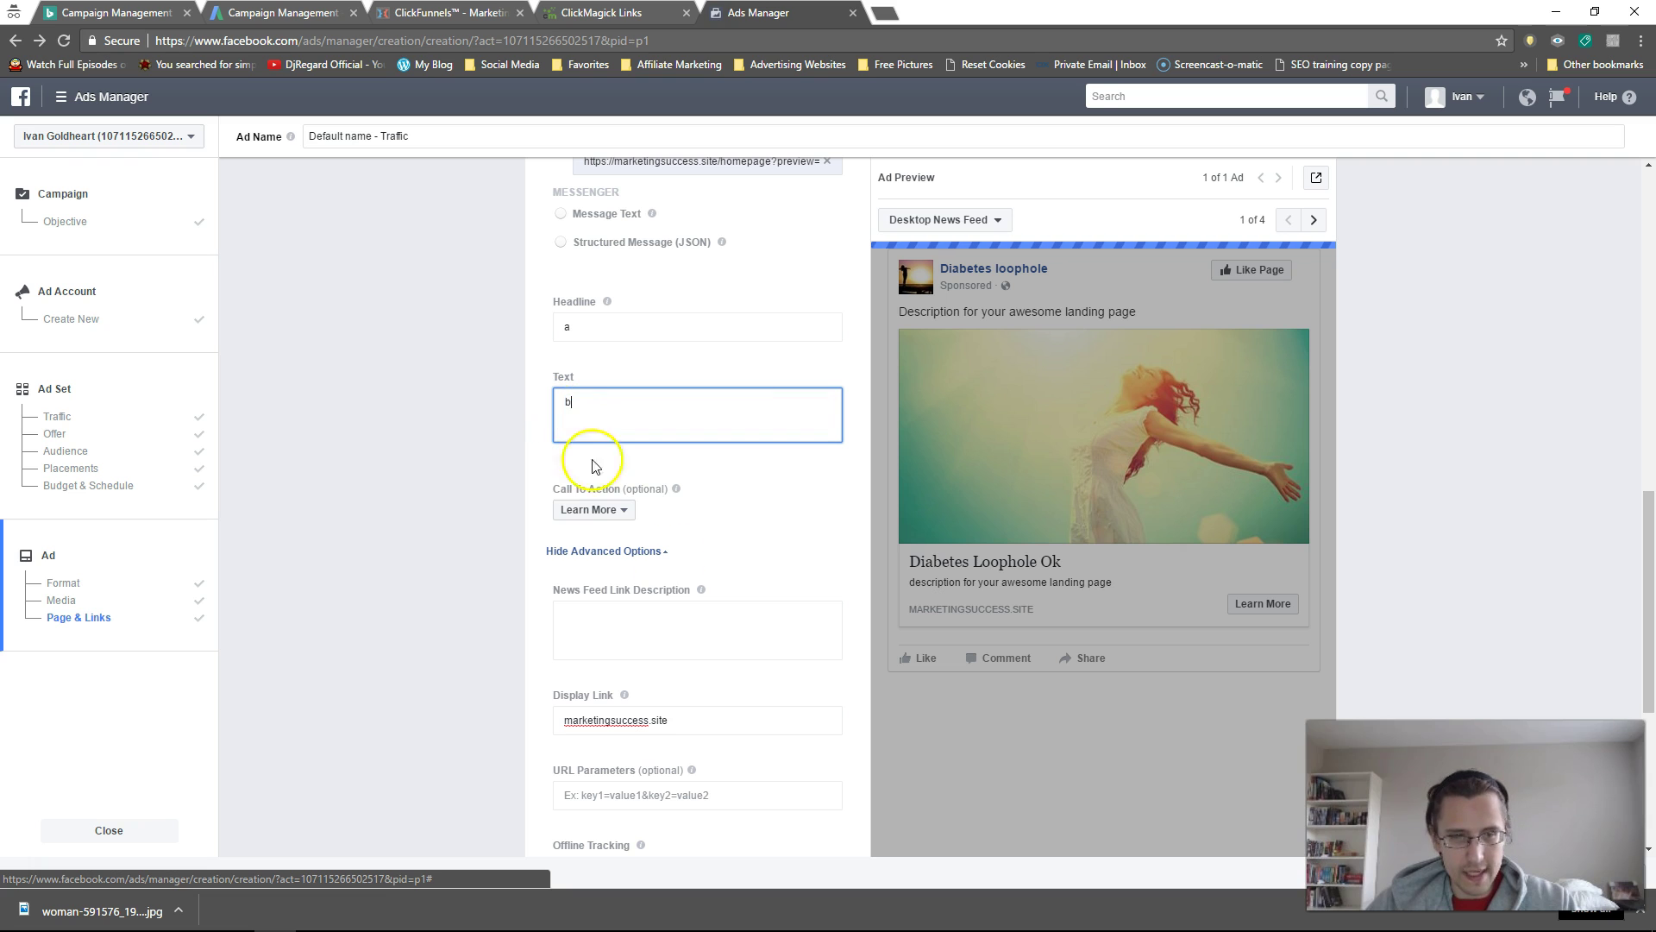
left_click(666, 623)
type("c")
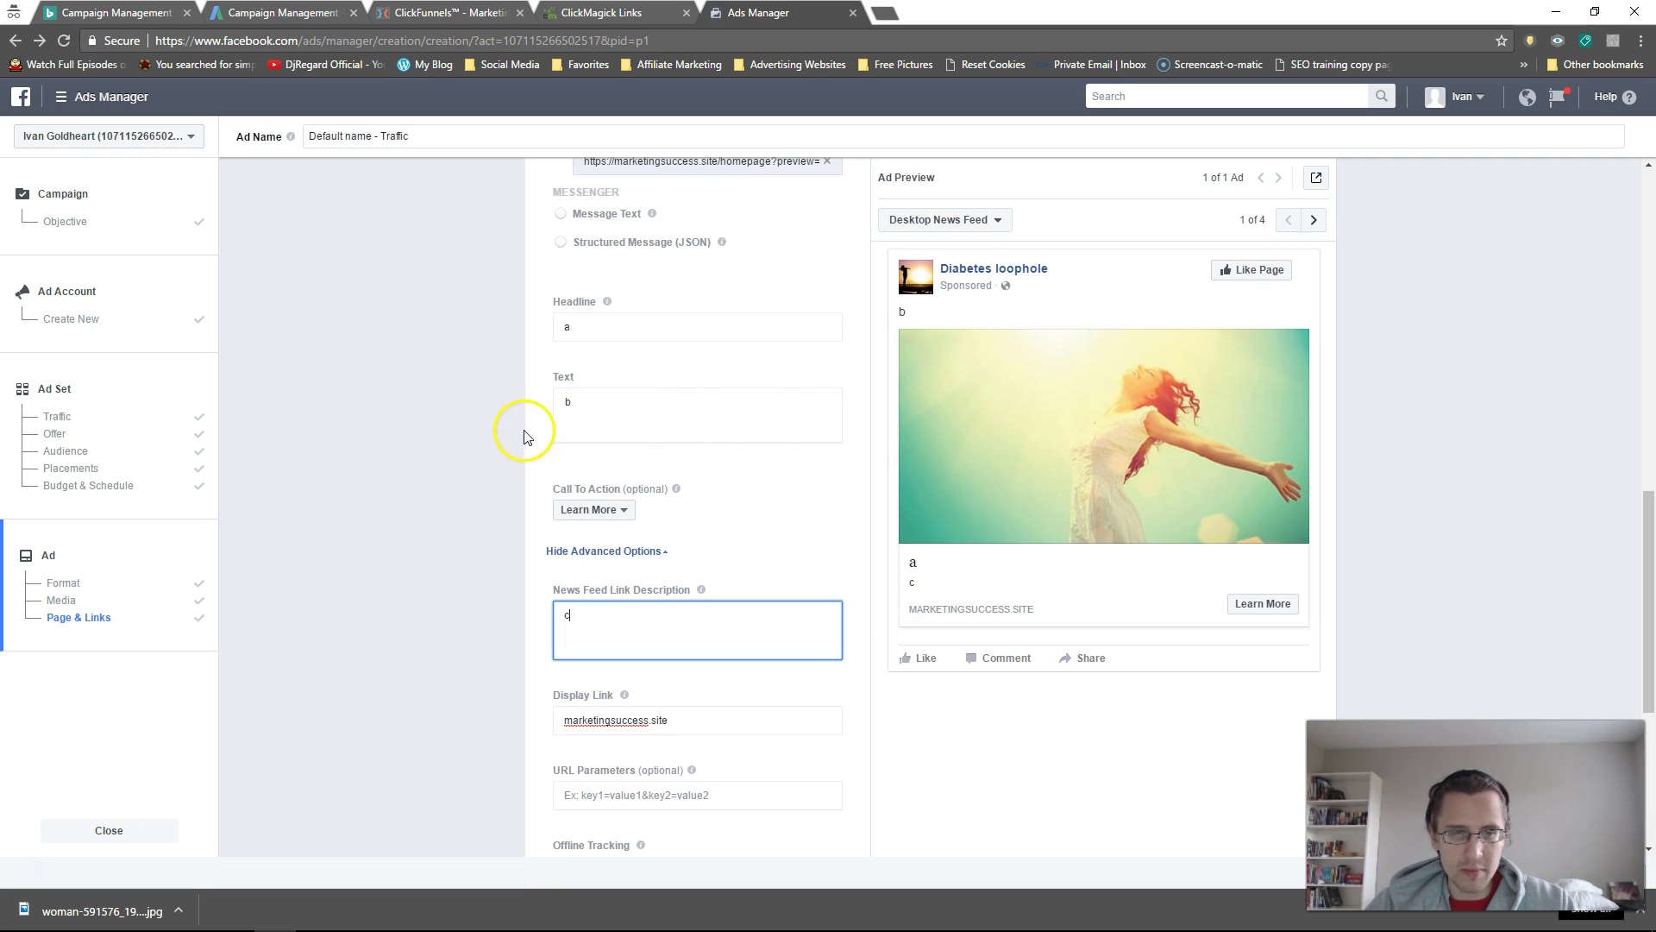
Rewrite the ad text as 'are you tired of having to deal with this? not working properly?'
left_click_drag(599, 398, 556, 399)
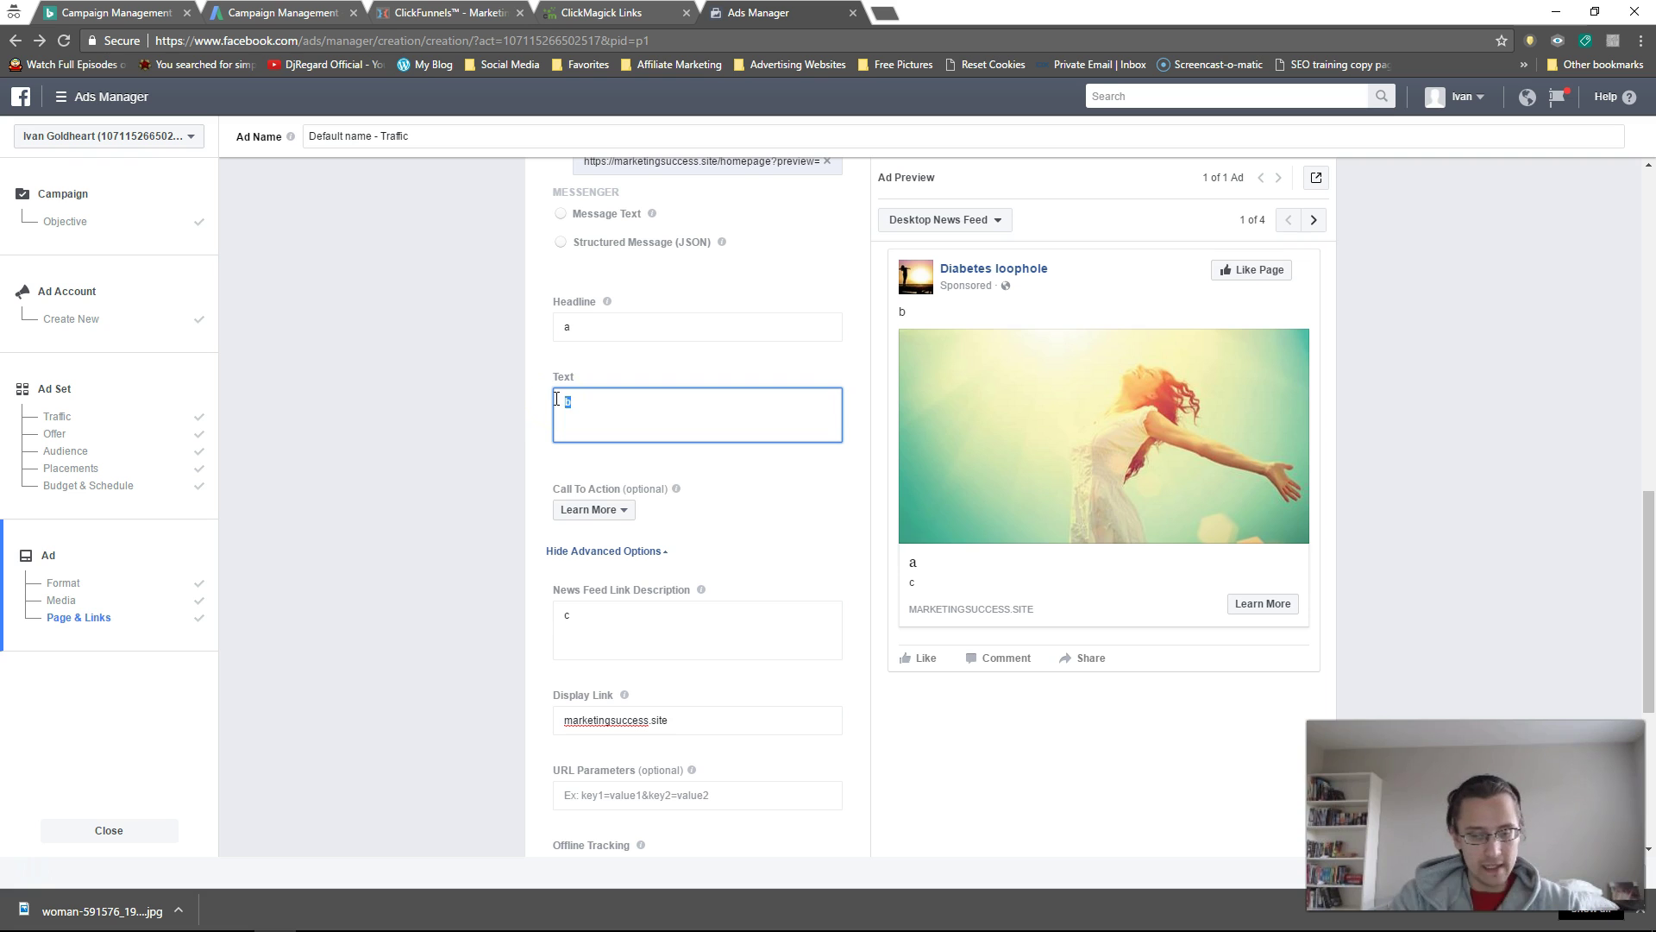
type("are you tired of having to deal with this?")
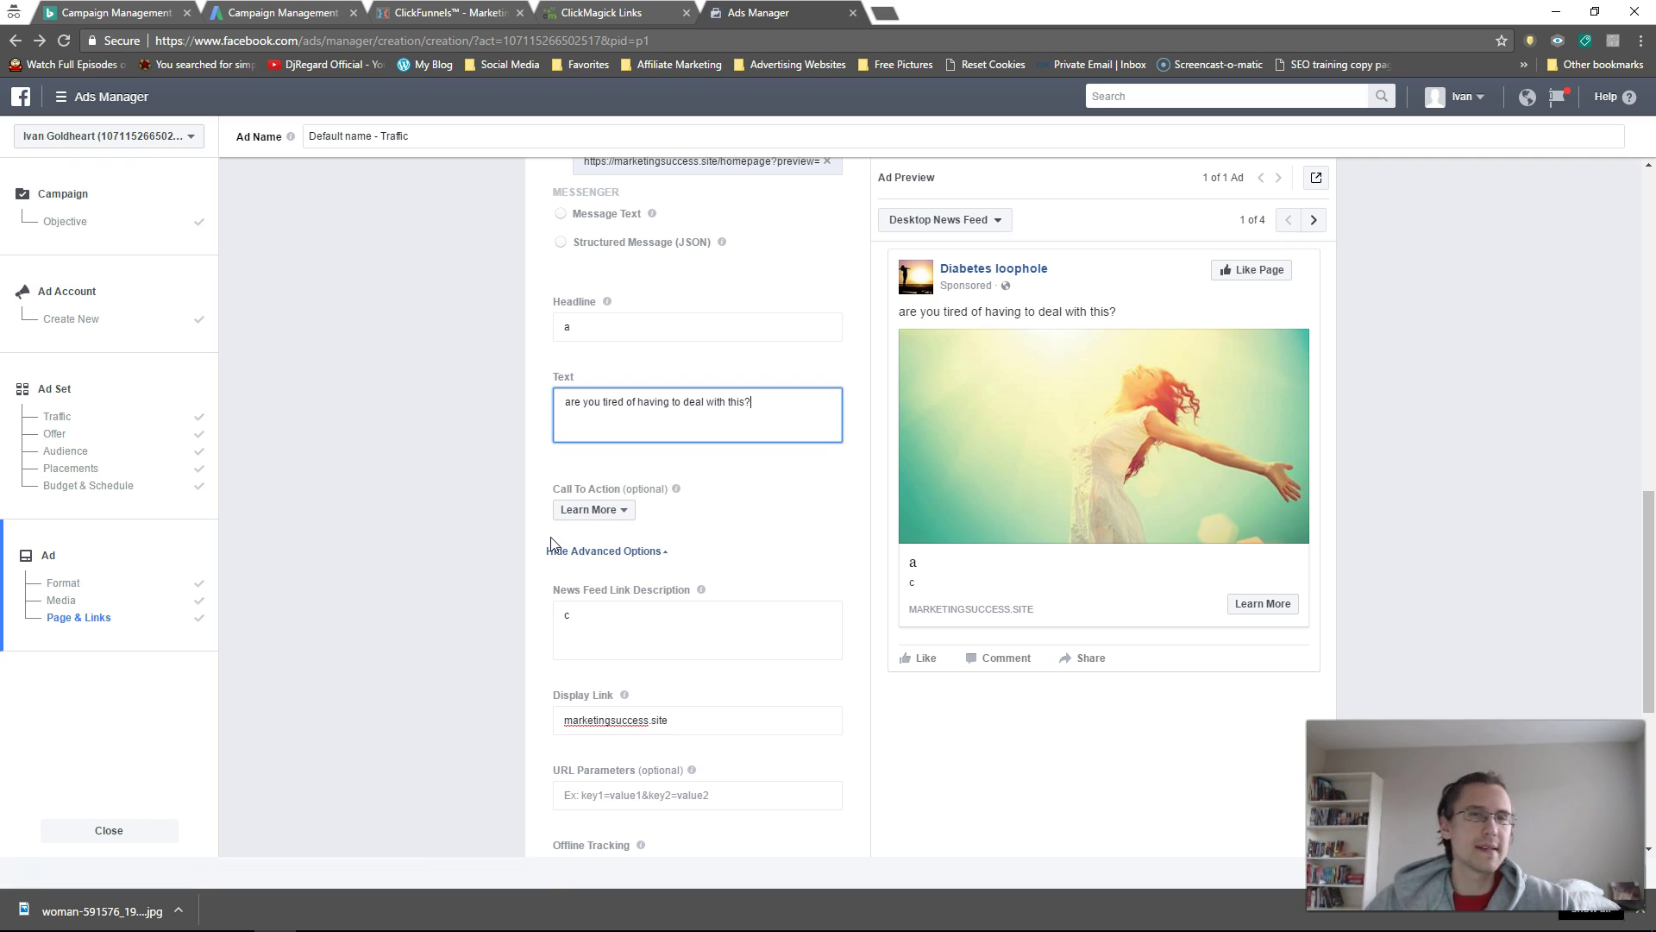
left_click(540, 561)
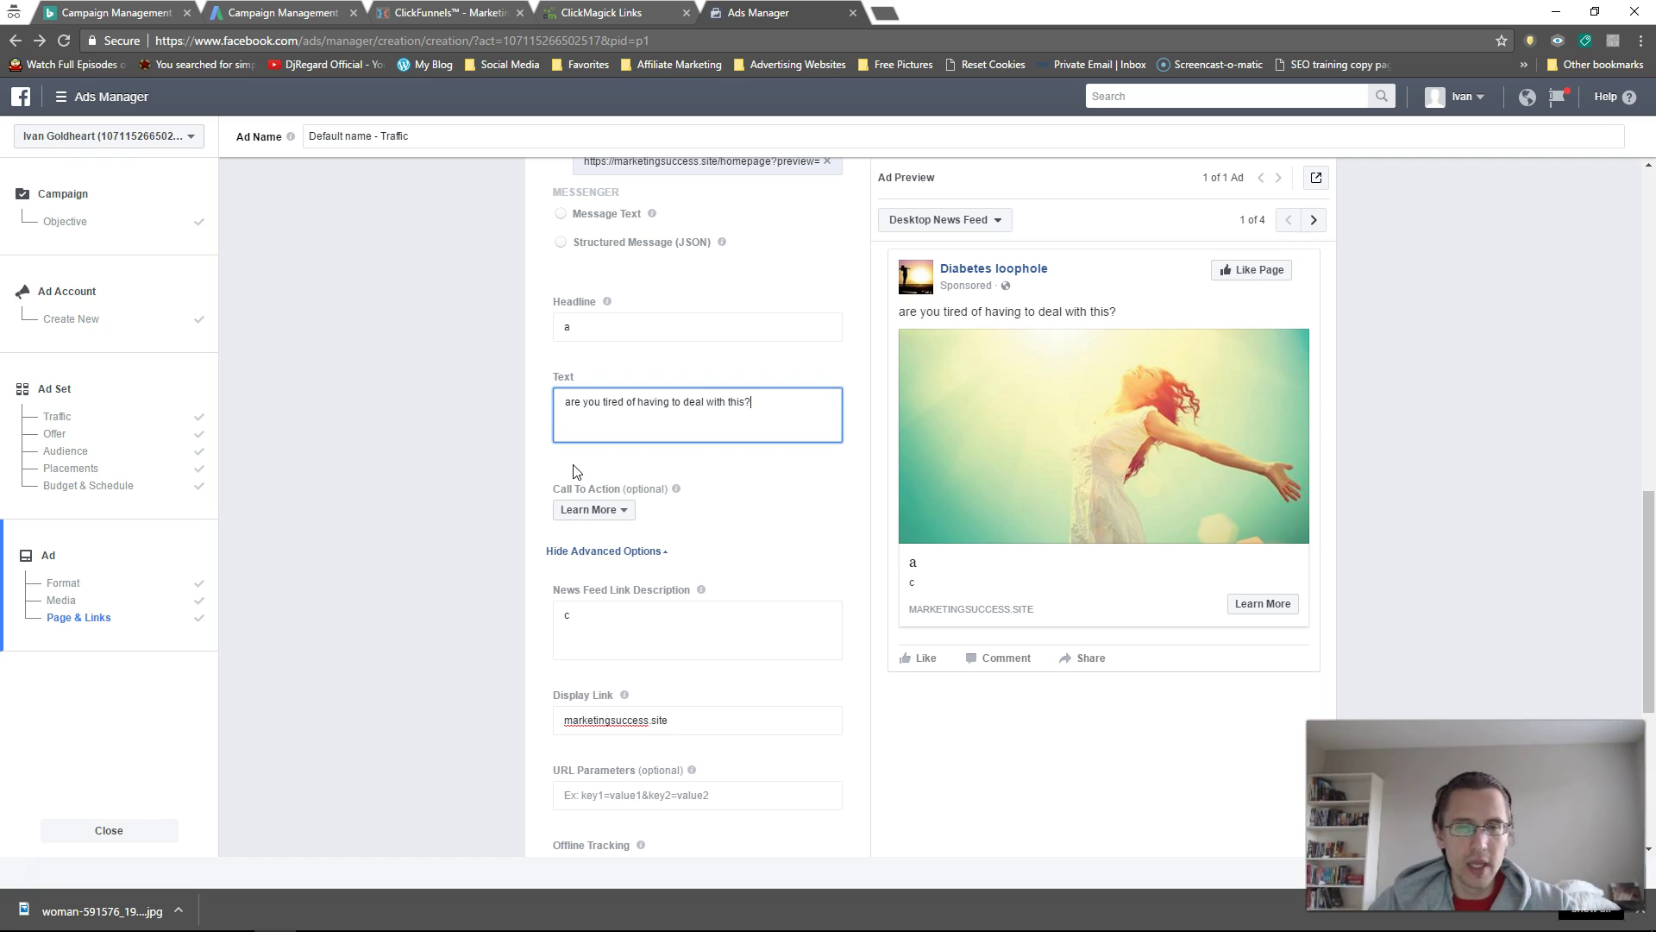
left_click(767, 402)
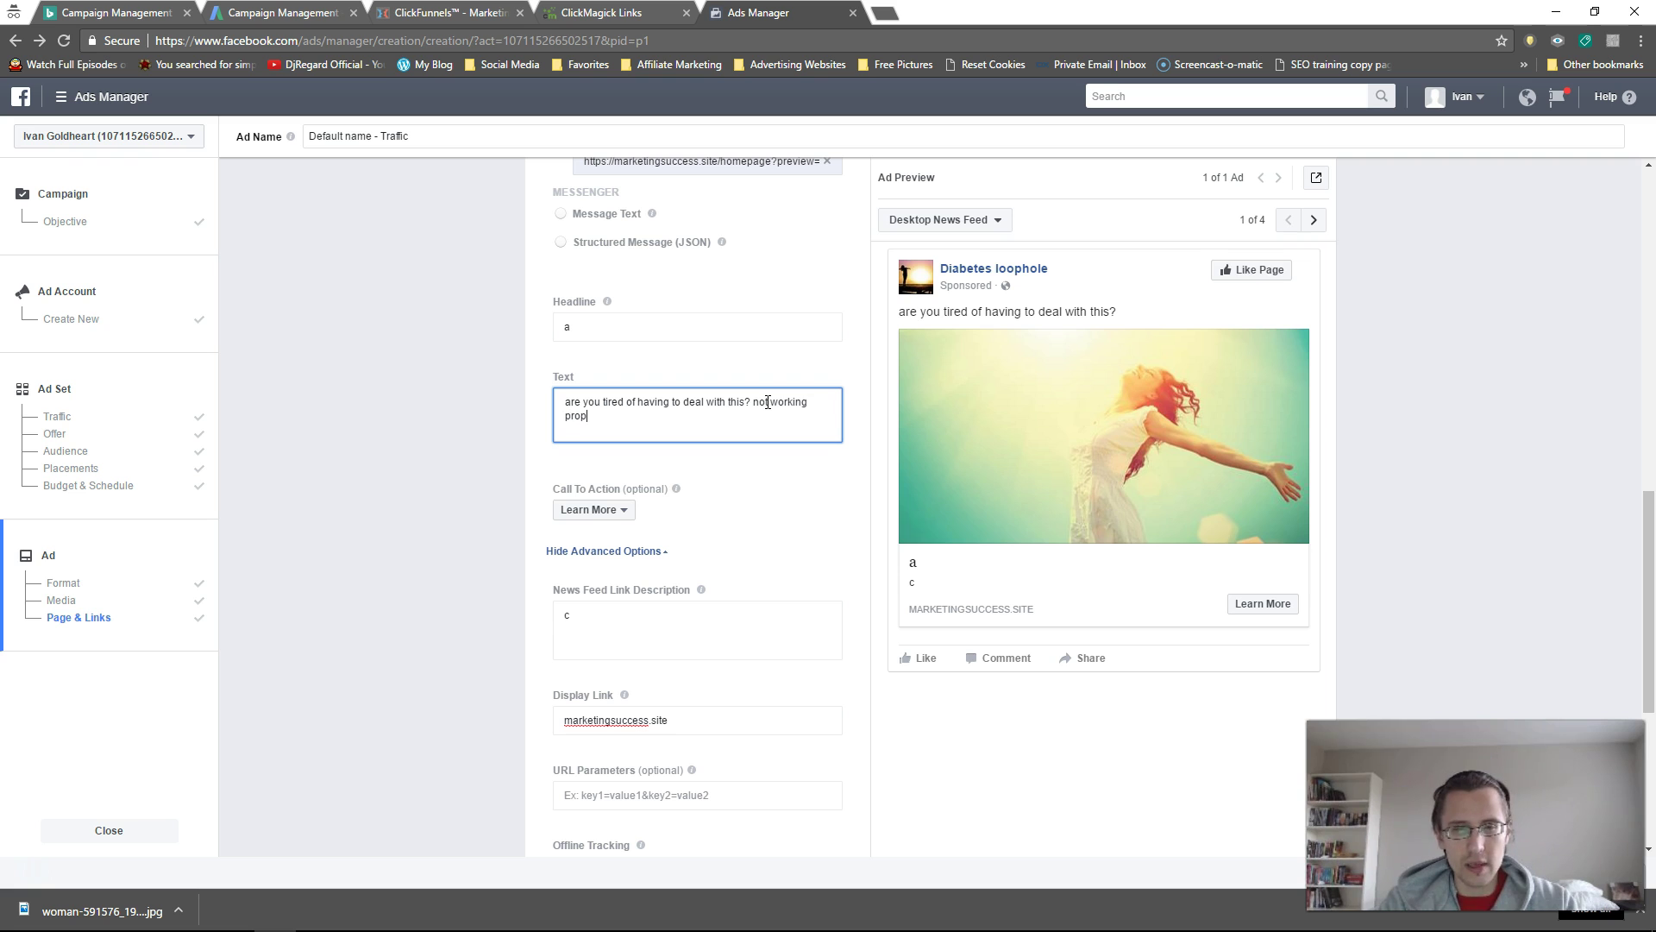
type("not working properly?")
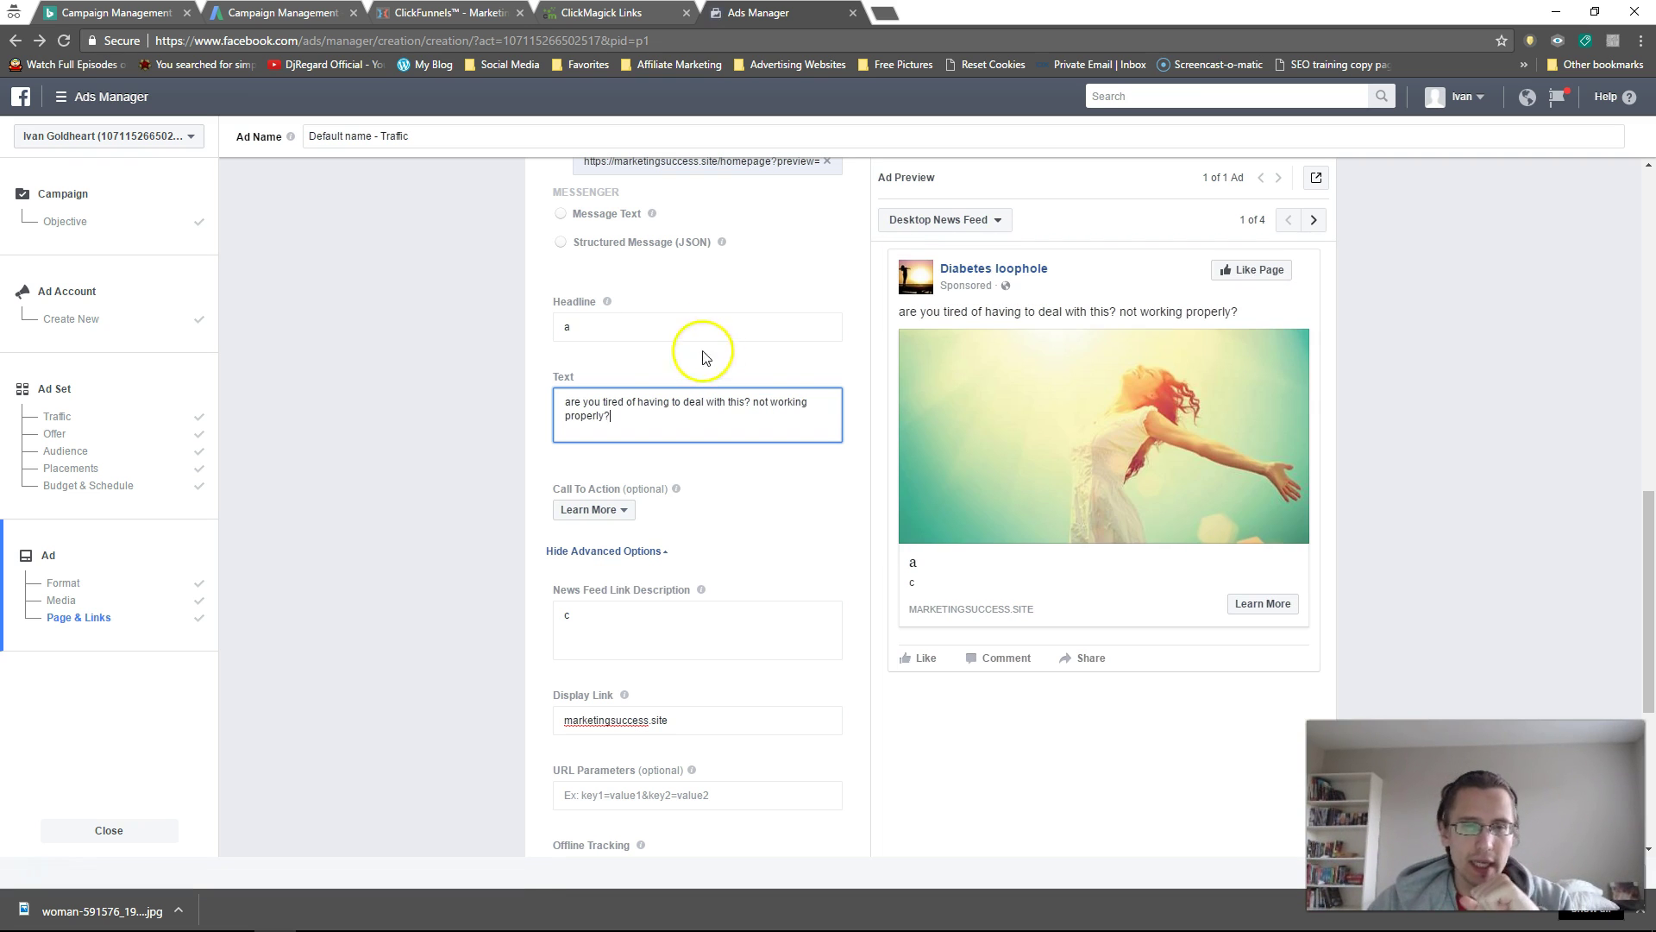
Set the headline to 'download this awesome book now for only $30' and add a cure-everything link description
double_click(565, 329)
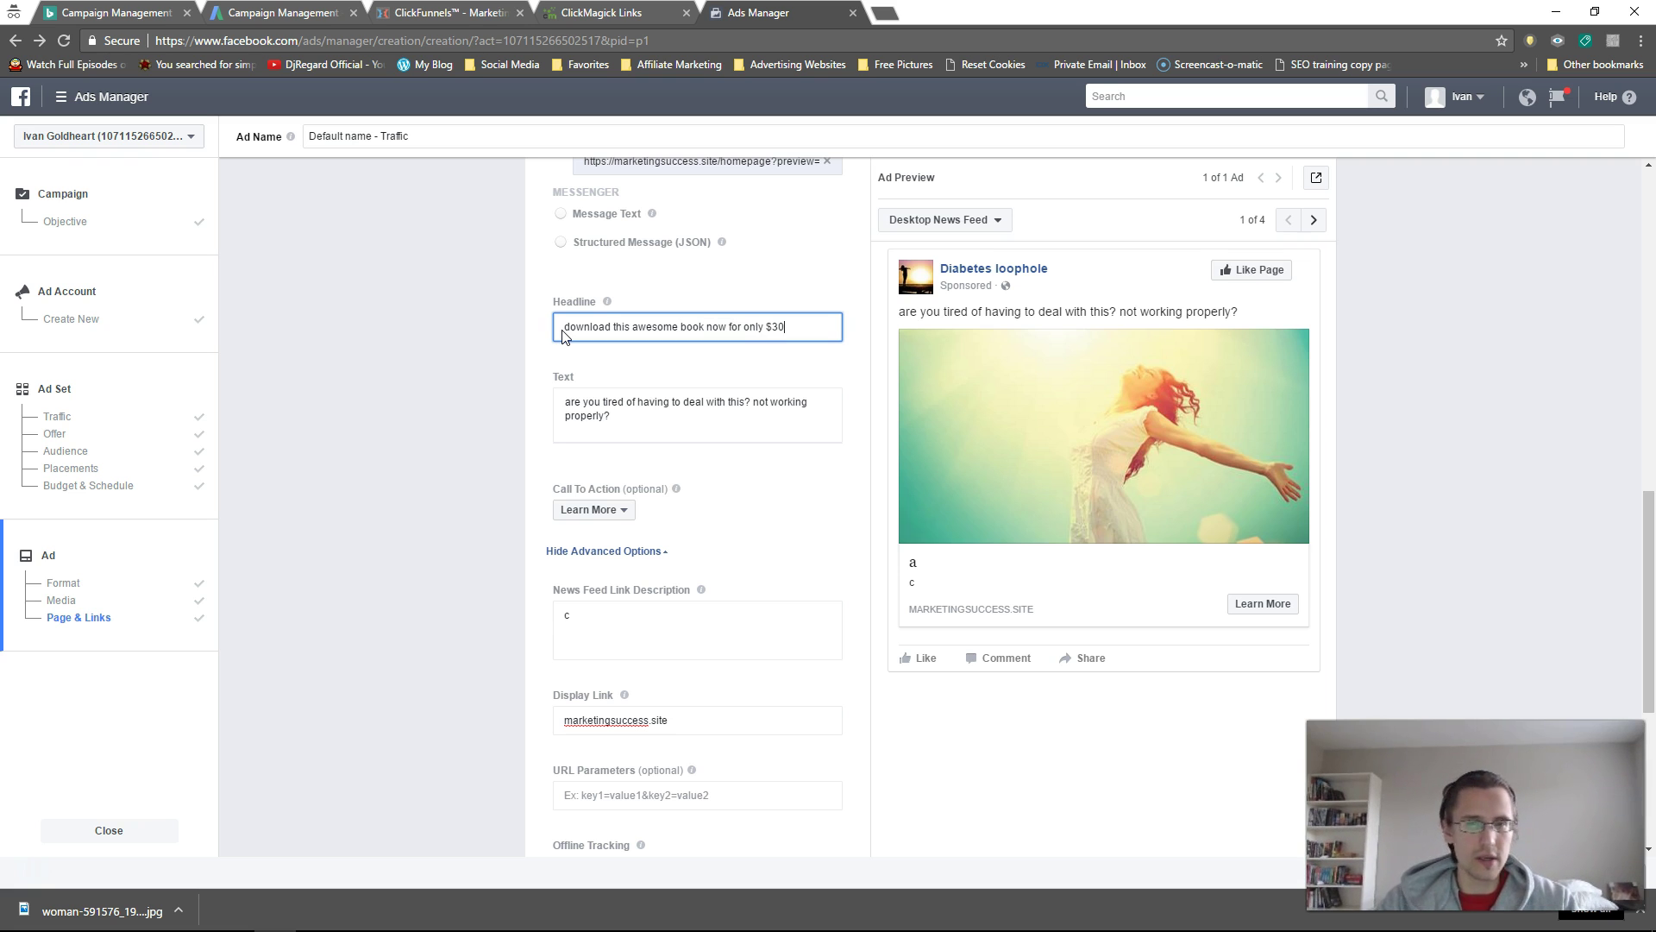
double_click(563, 616)
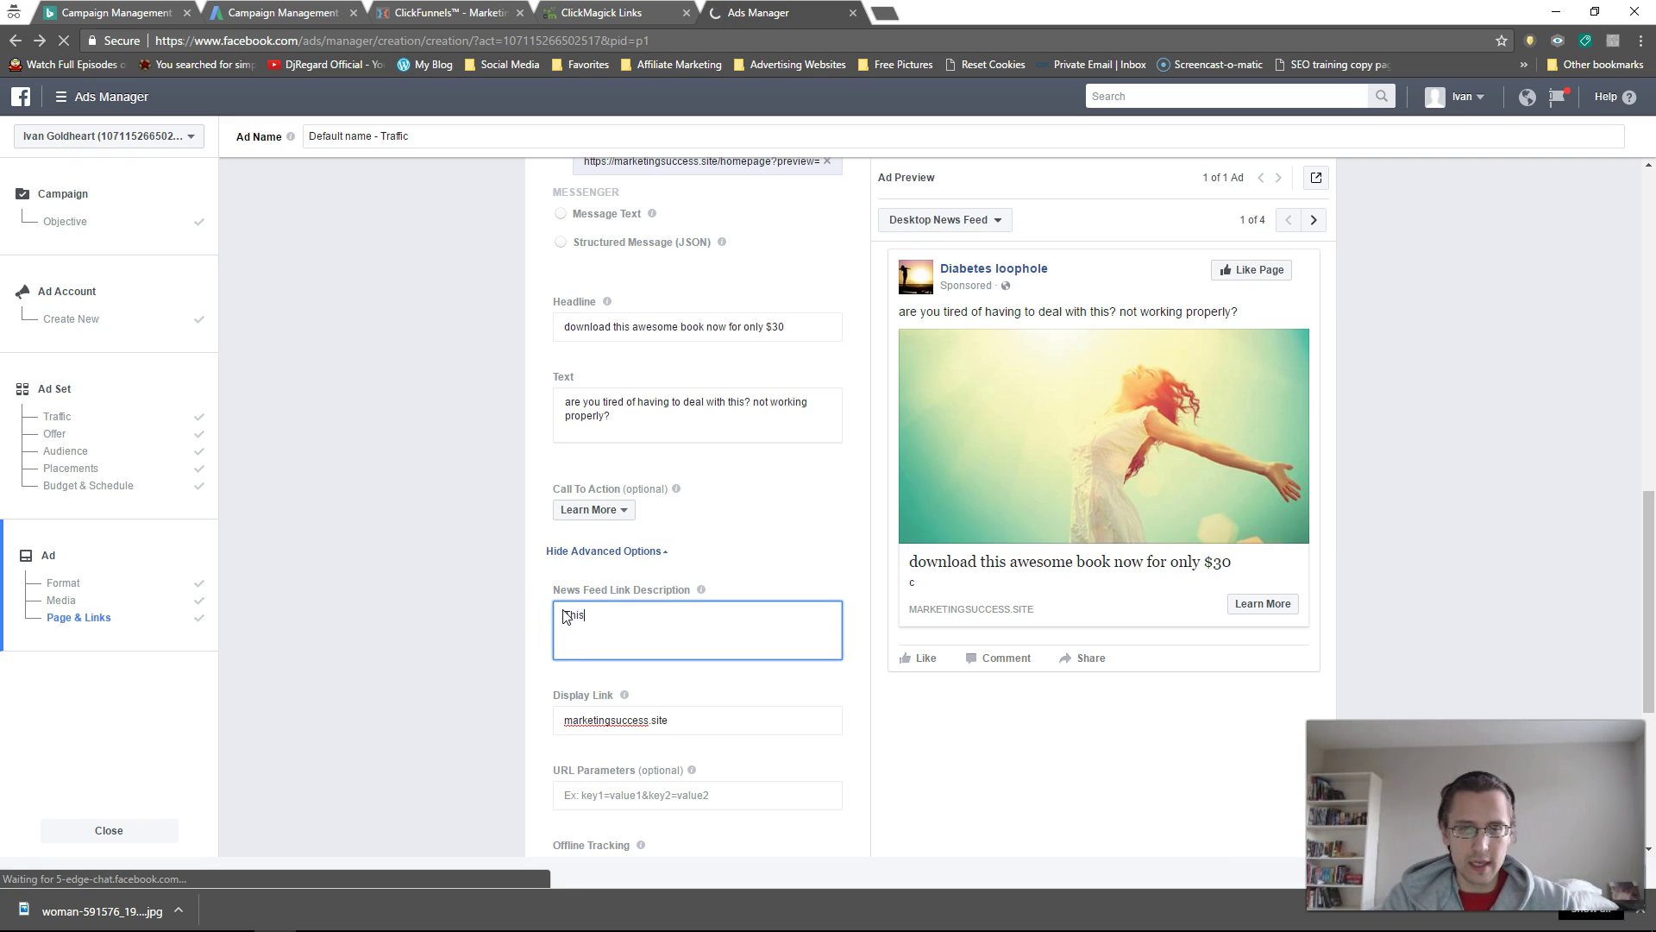
type("This thing will d")
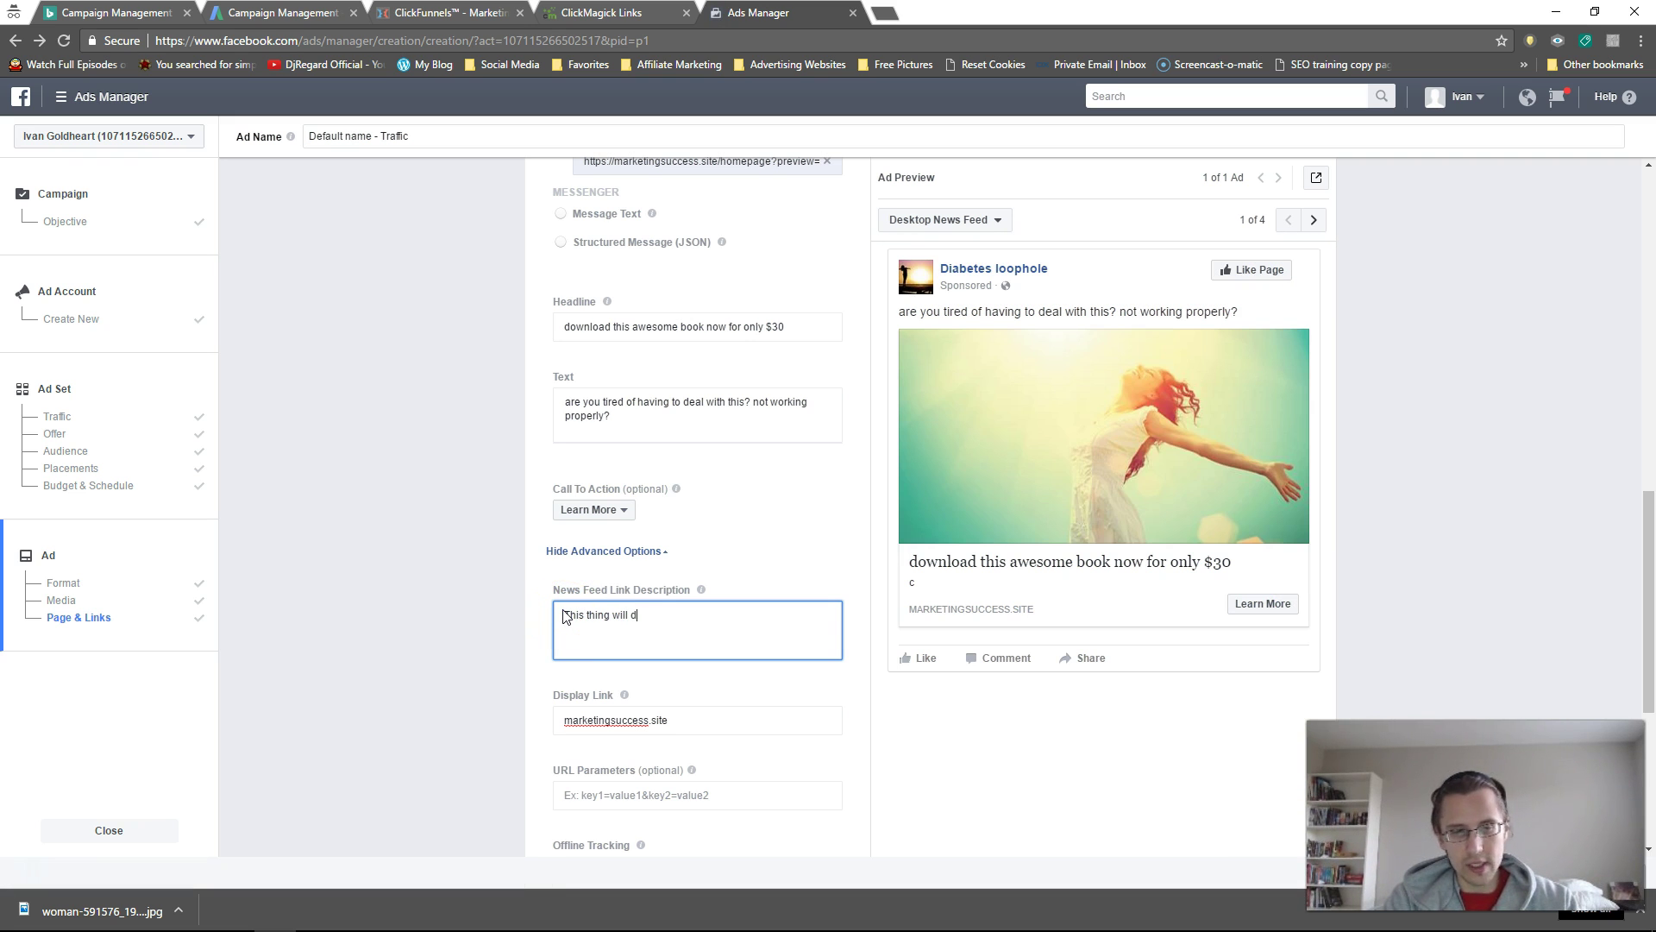
type("o very well for you, and it will cure")
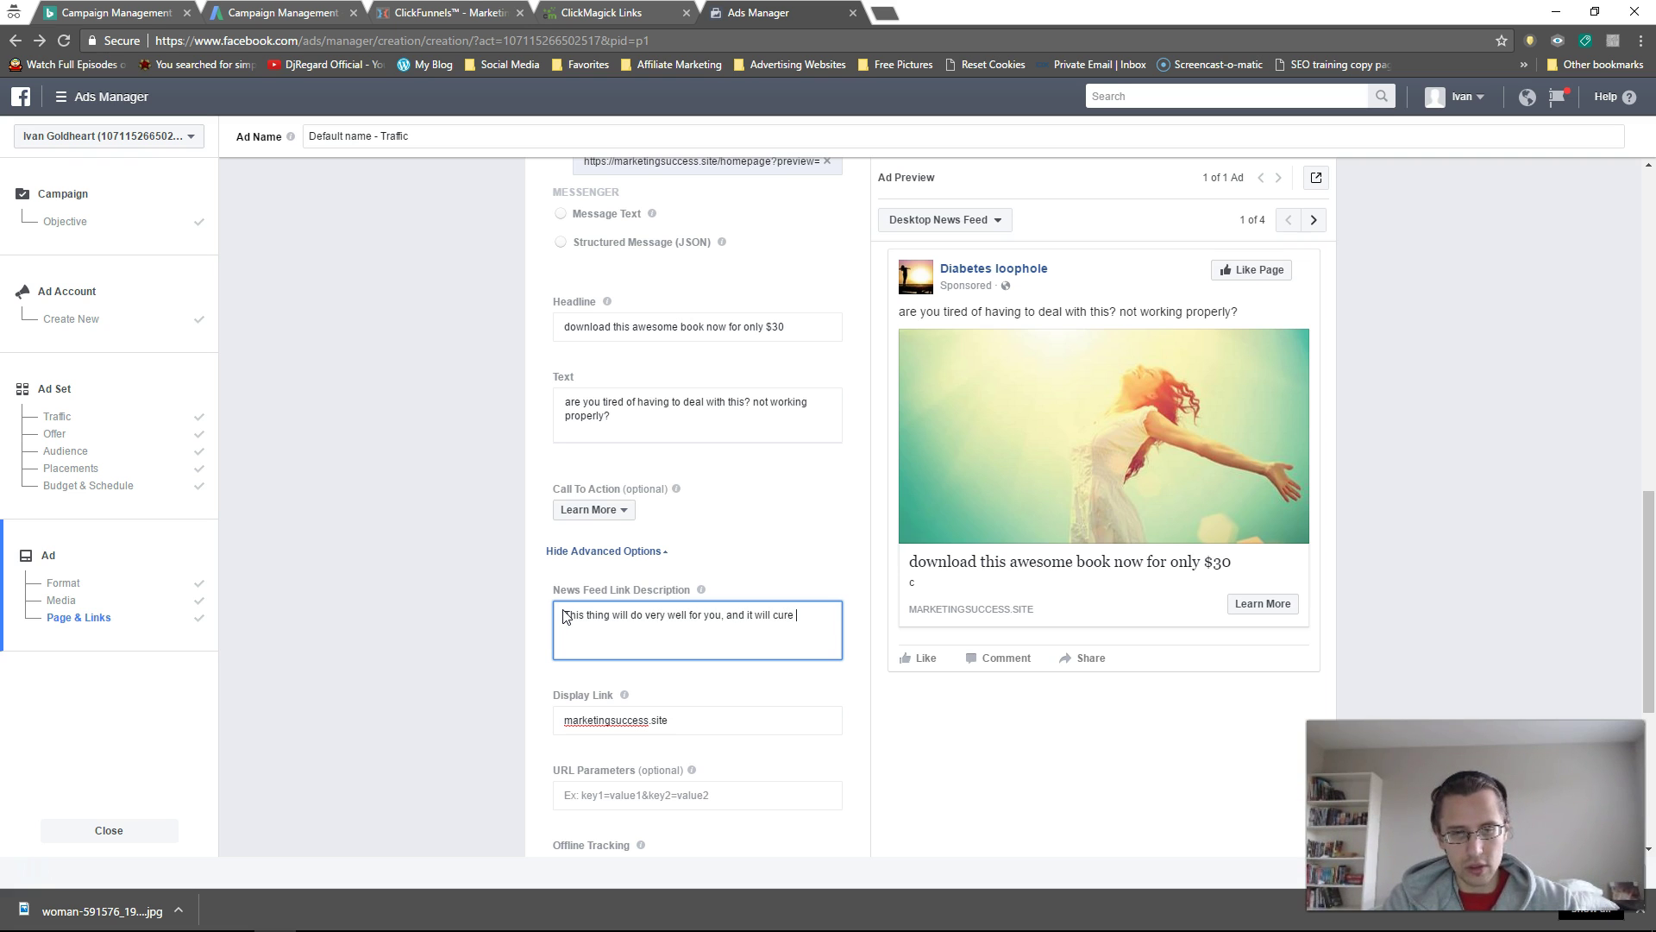
type("thing.")
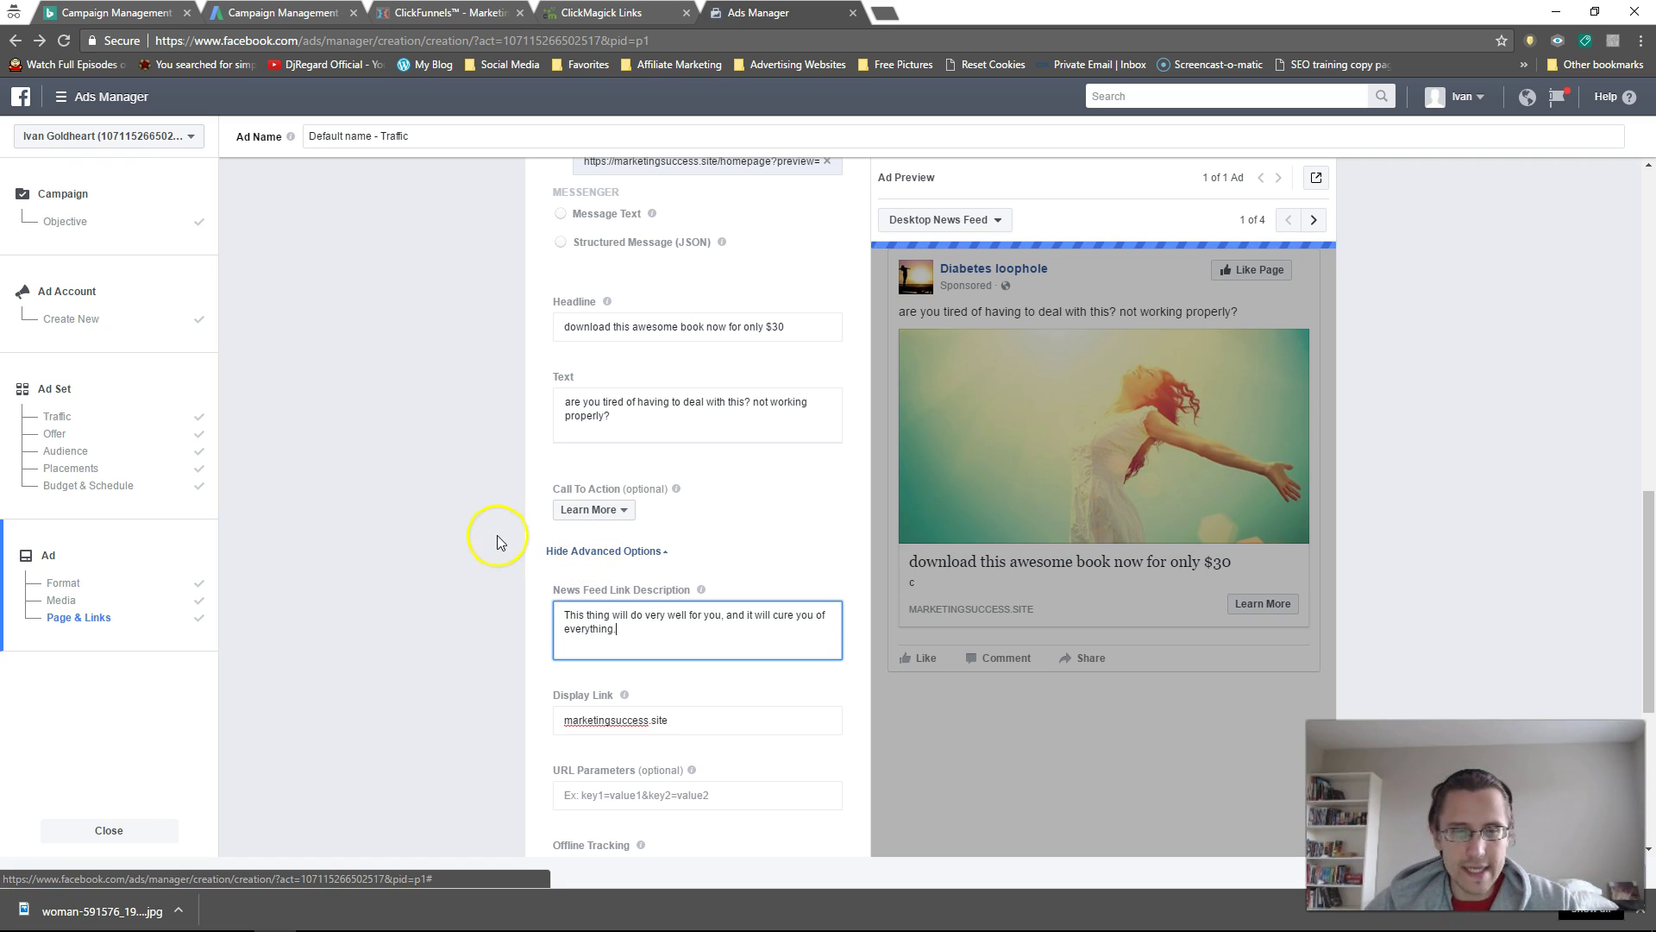
scroll(500, 541, "down", 5)
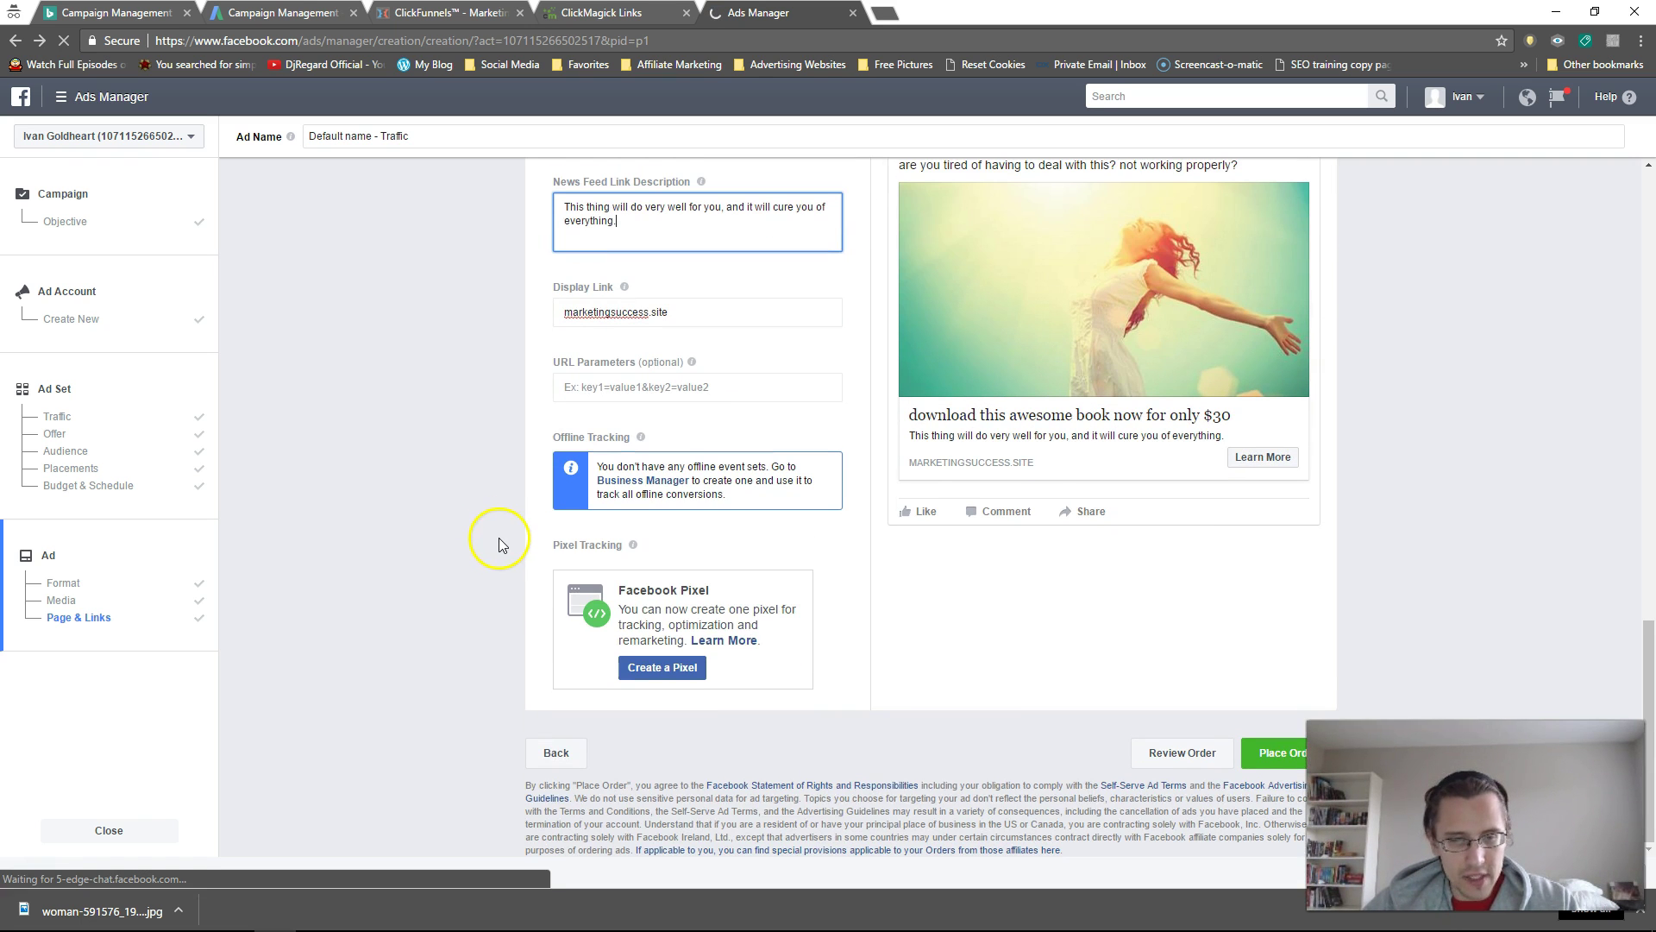
Place the order, then view the Diabetes Loophole campaign with ad set 'US, CA - 18+' pending review
left_click(1299, 761)
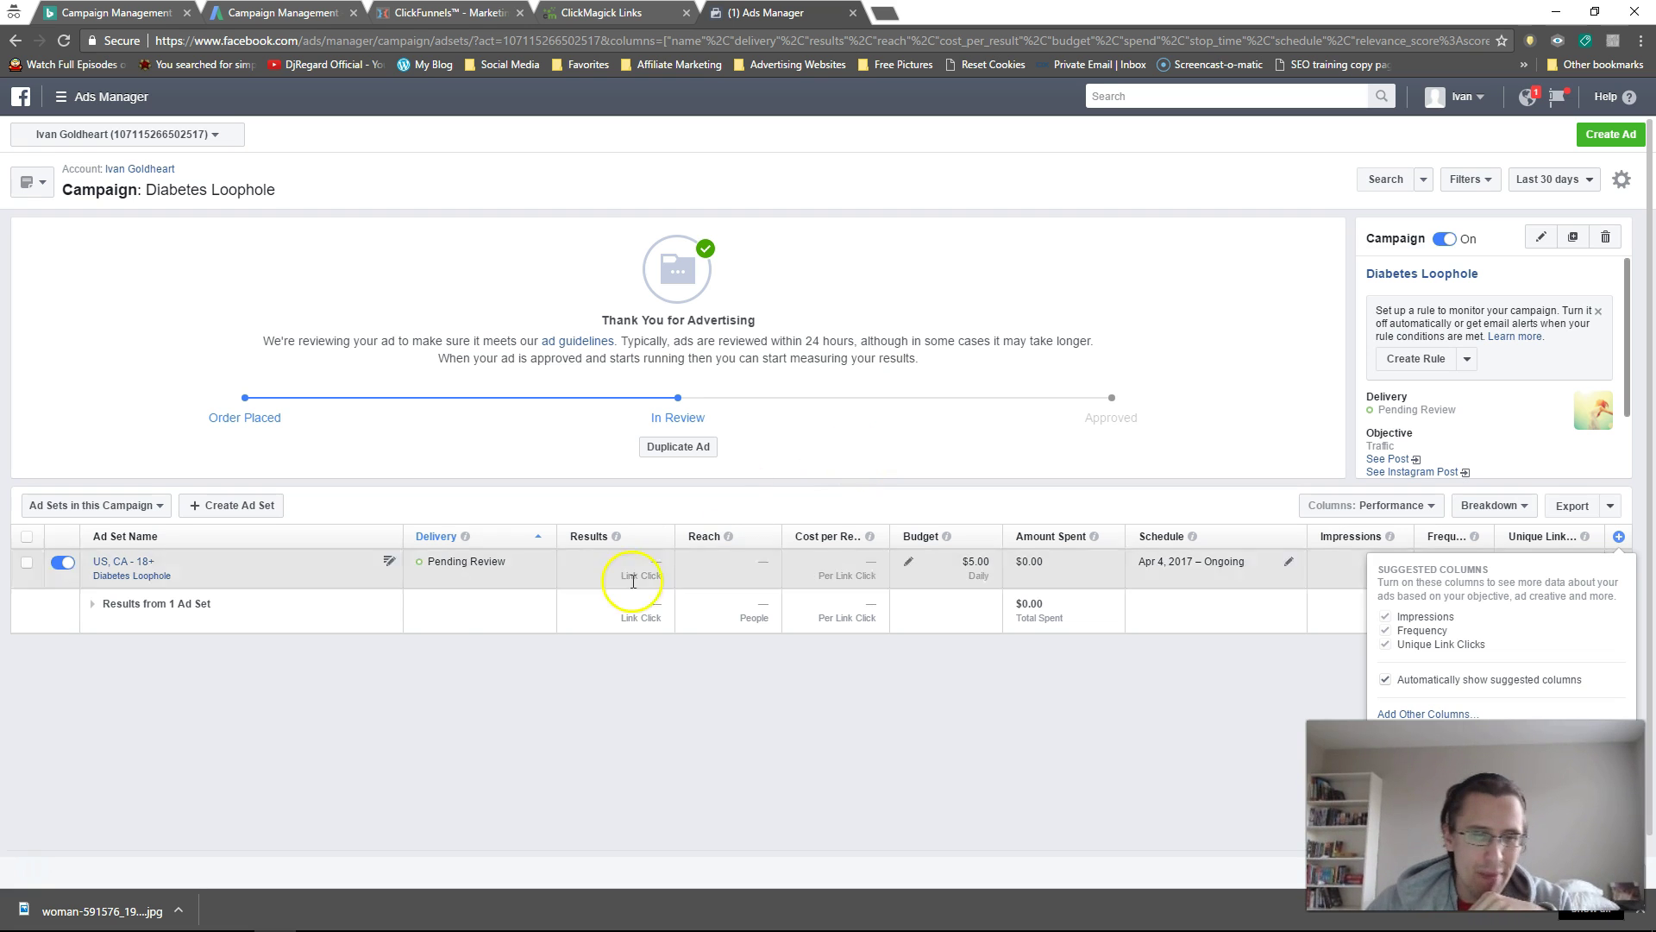
left_click(439, 557)
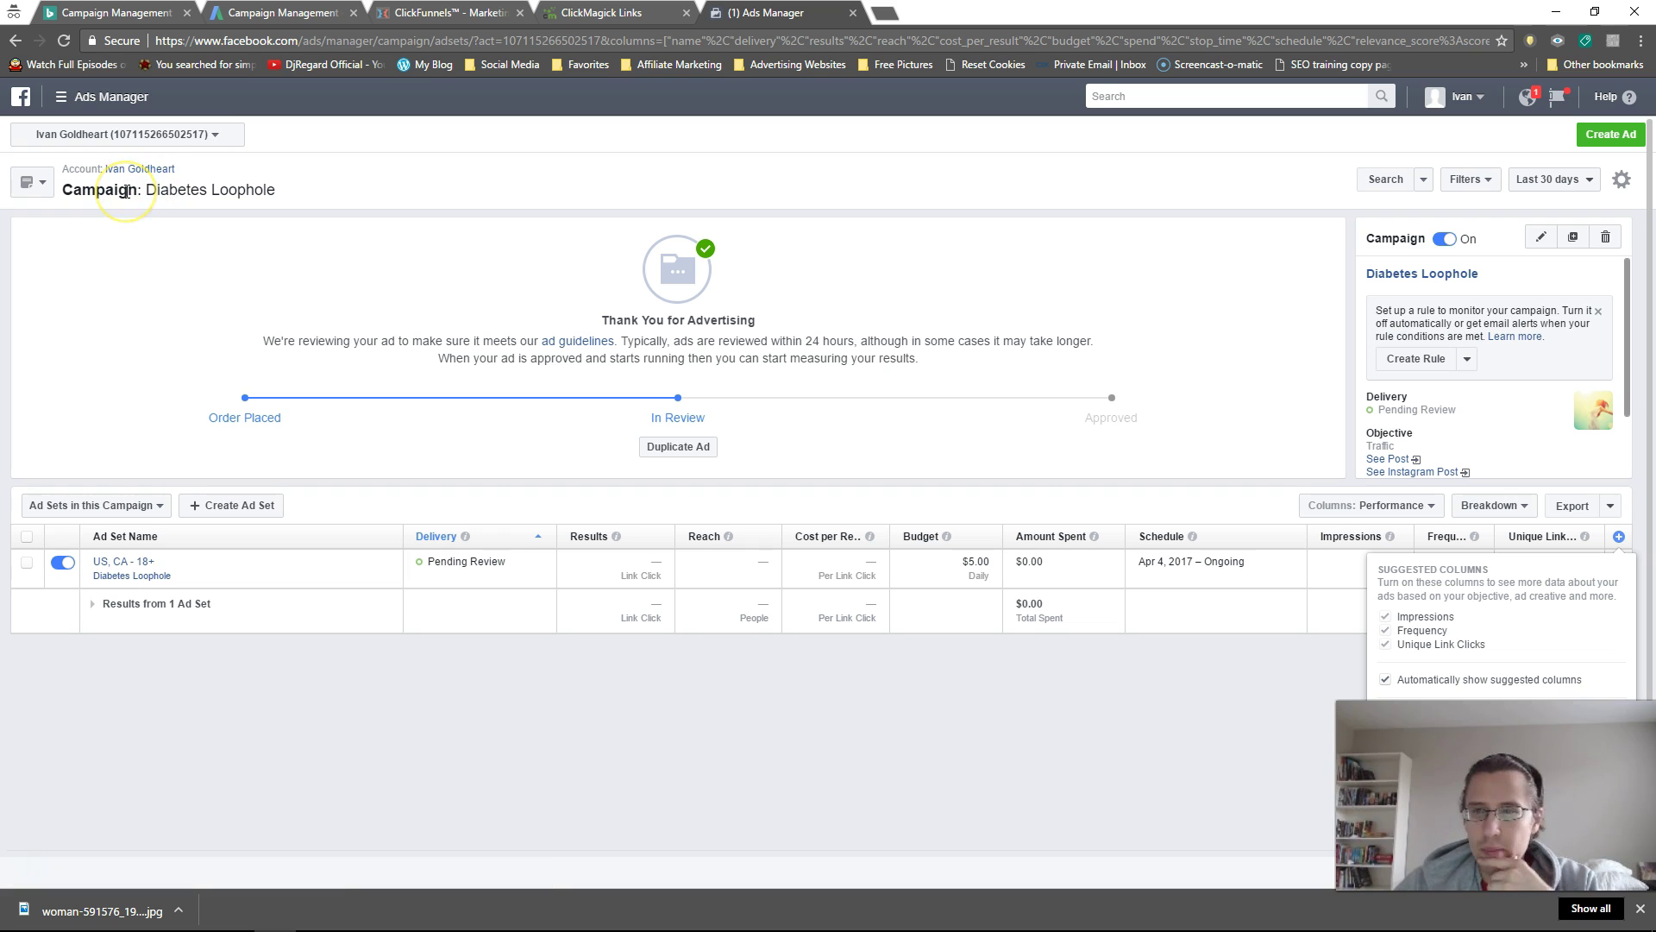
Choose Power Editor under Create & Manage in the Ads Manager tools menu
left_click(66, 100)
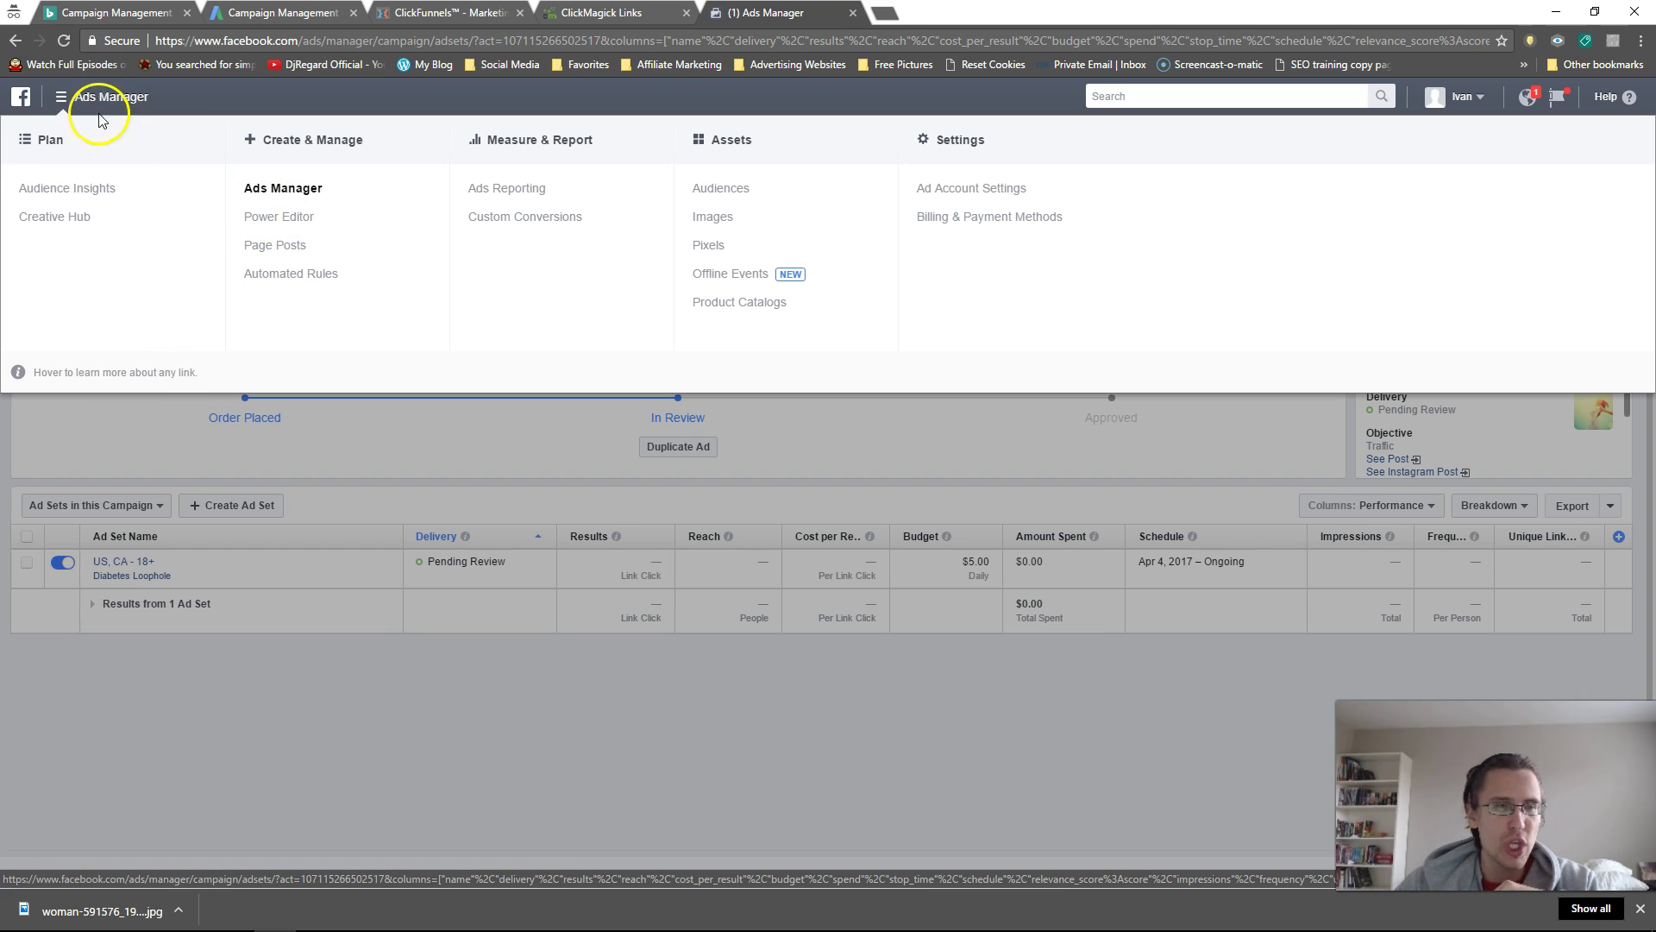
left_click(69, 102)
left_click(69, 102)
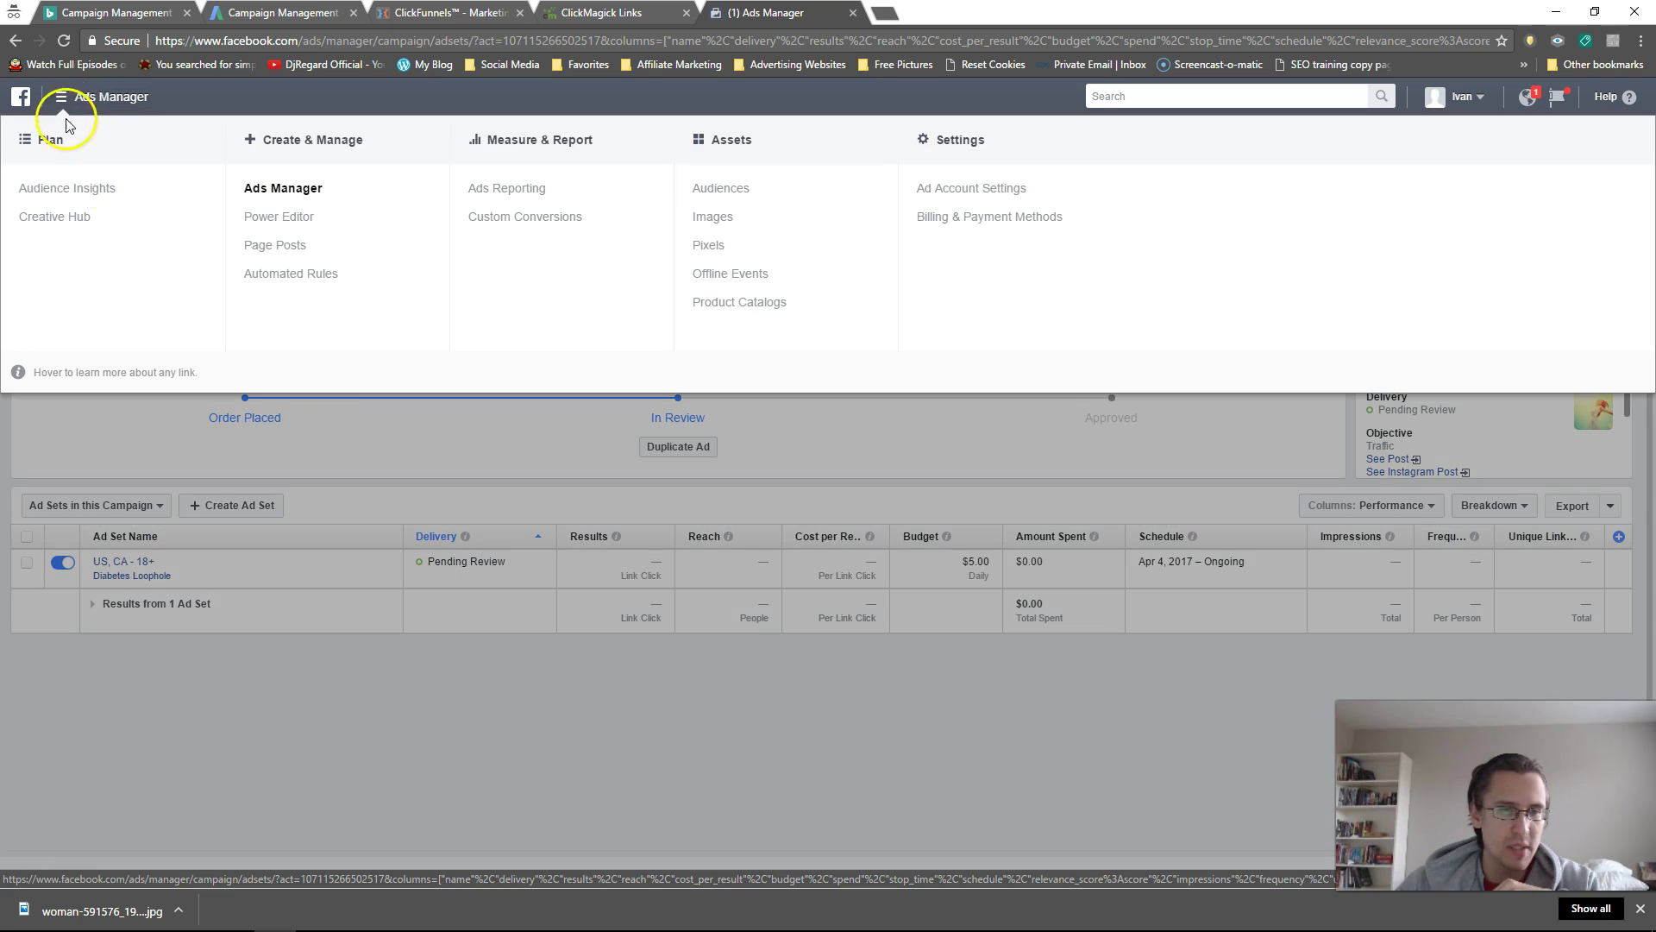
left_click(279, 218)
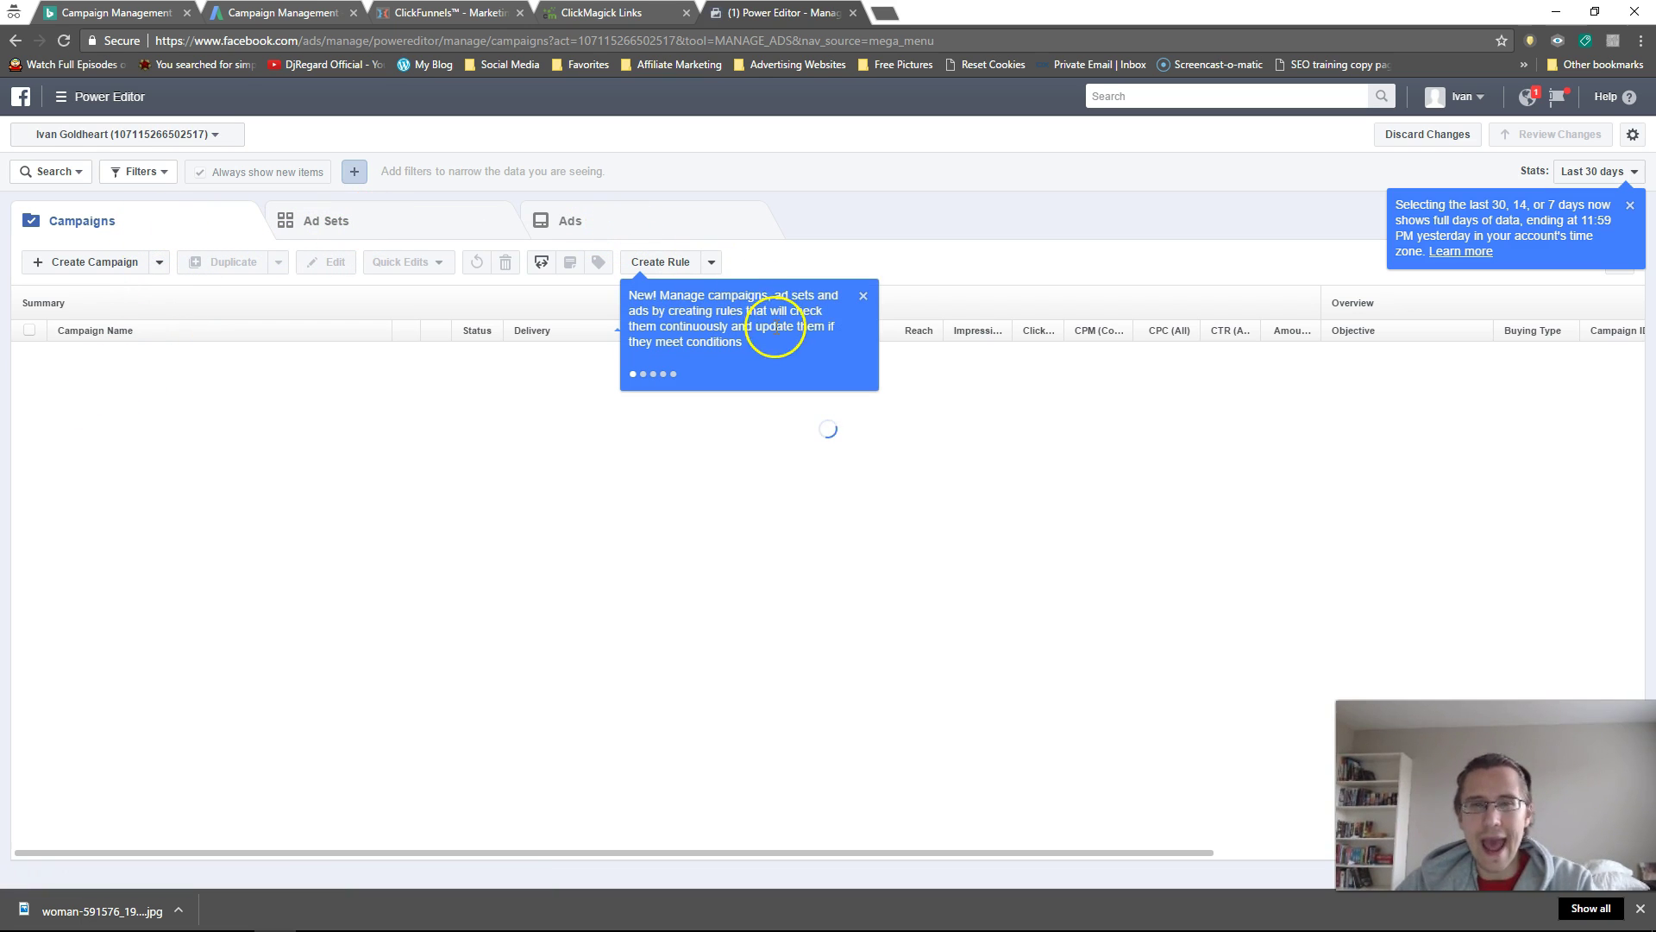
Dismiss the feature tips and notices while browsing the account's ad sets and ads
left_click(863, 299)
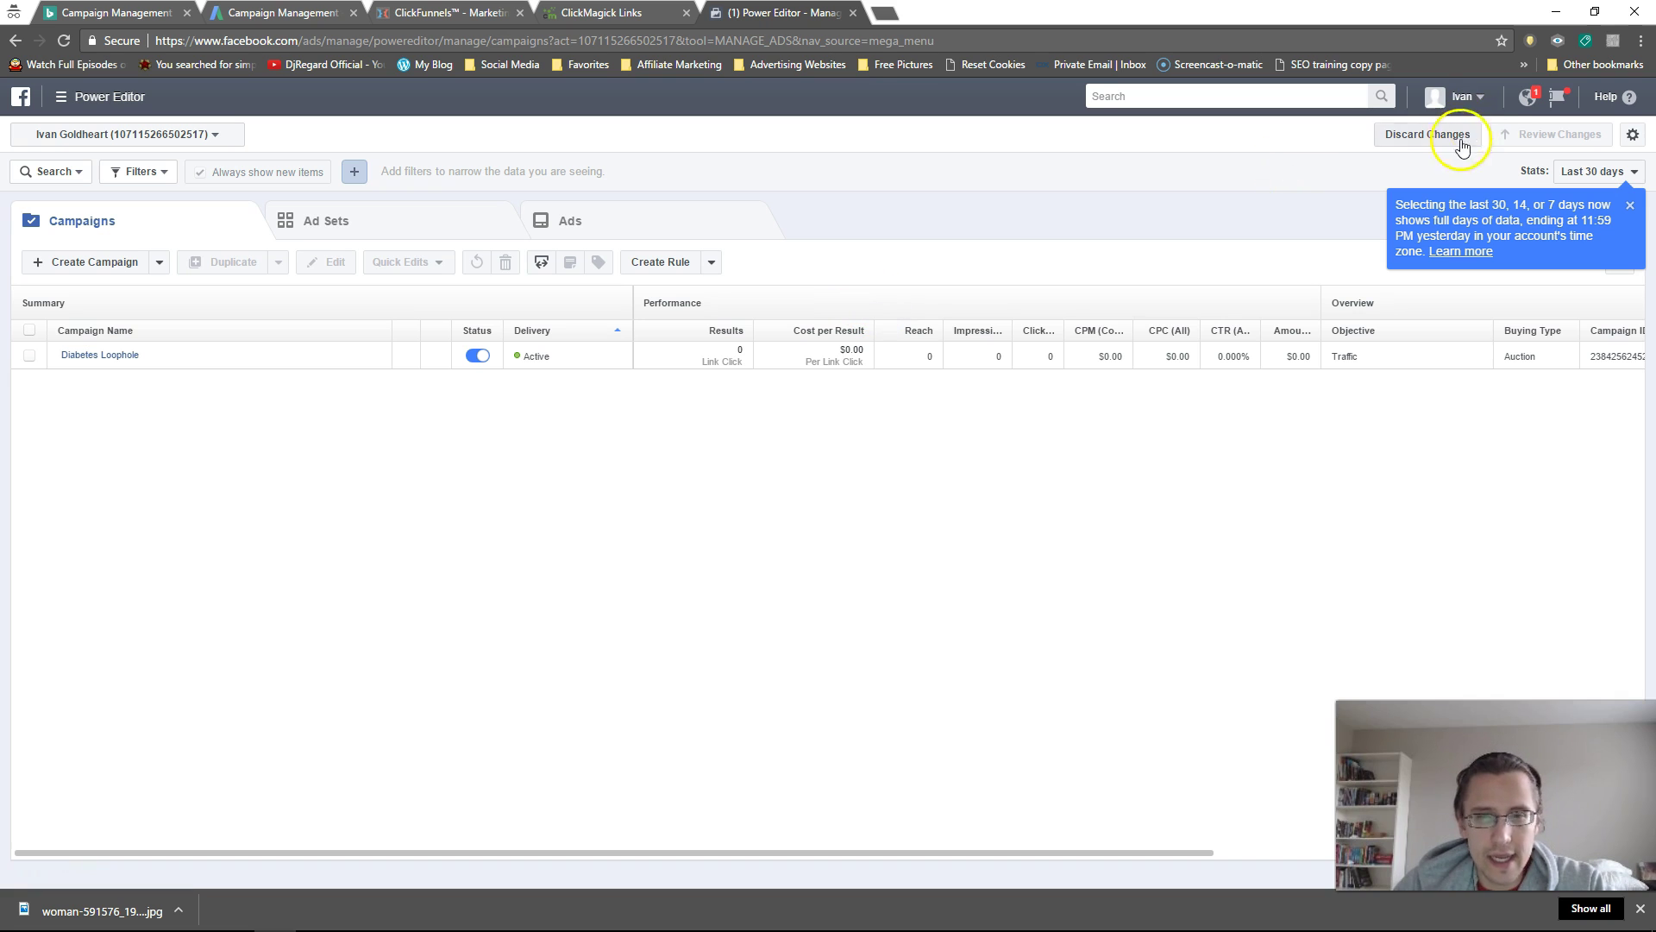
left_click(1528, 102)
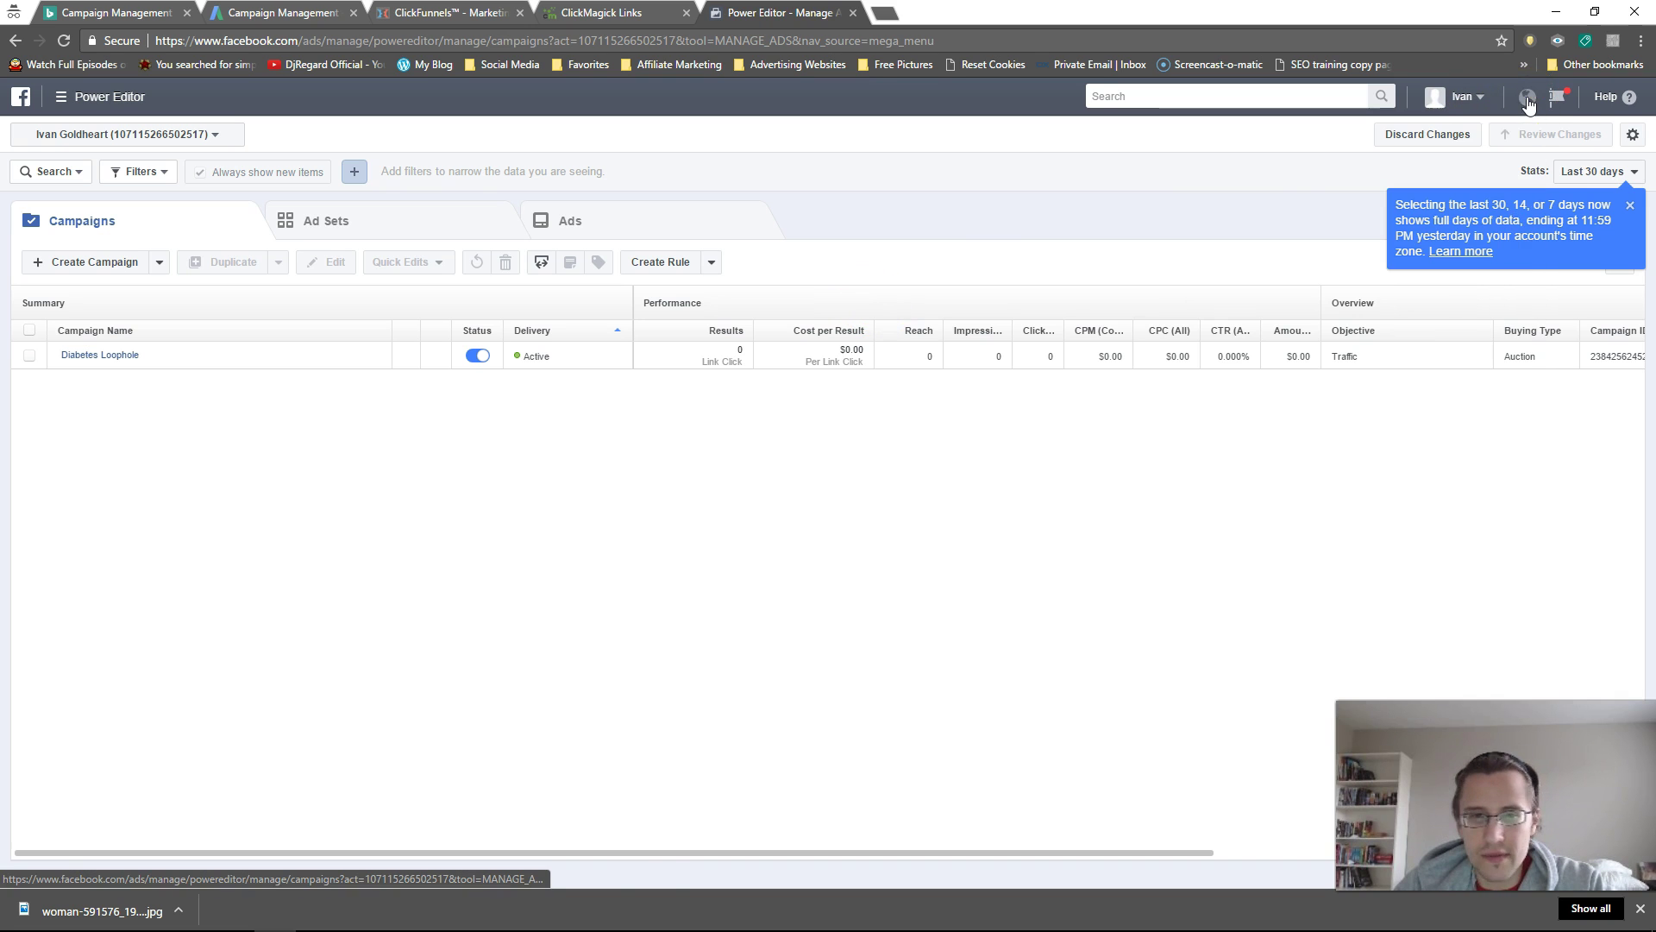
left_click(401, 210)
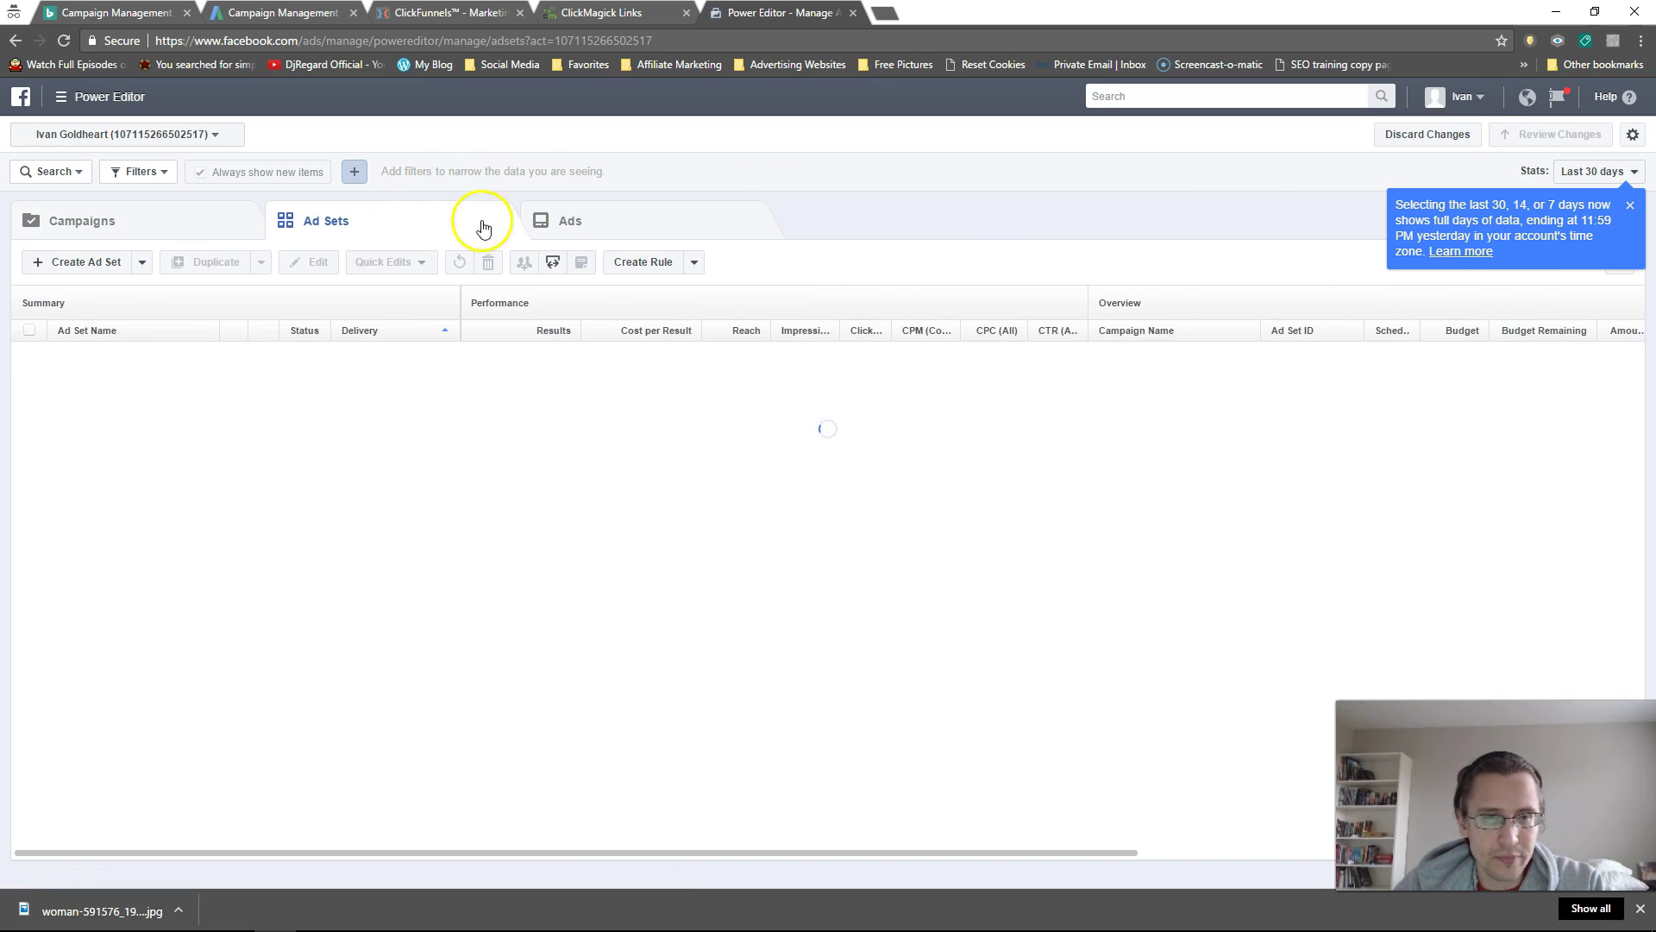
left_click(641, 225)
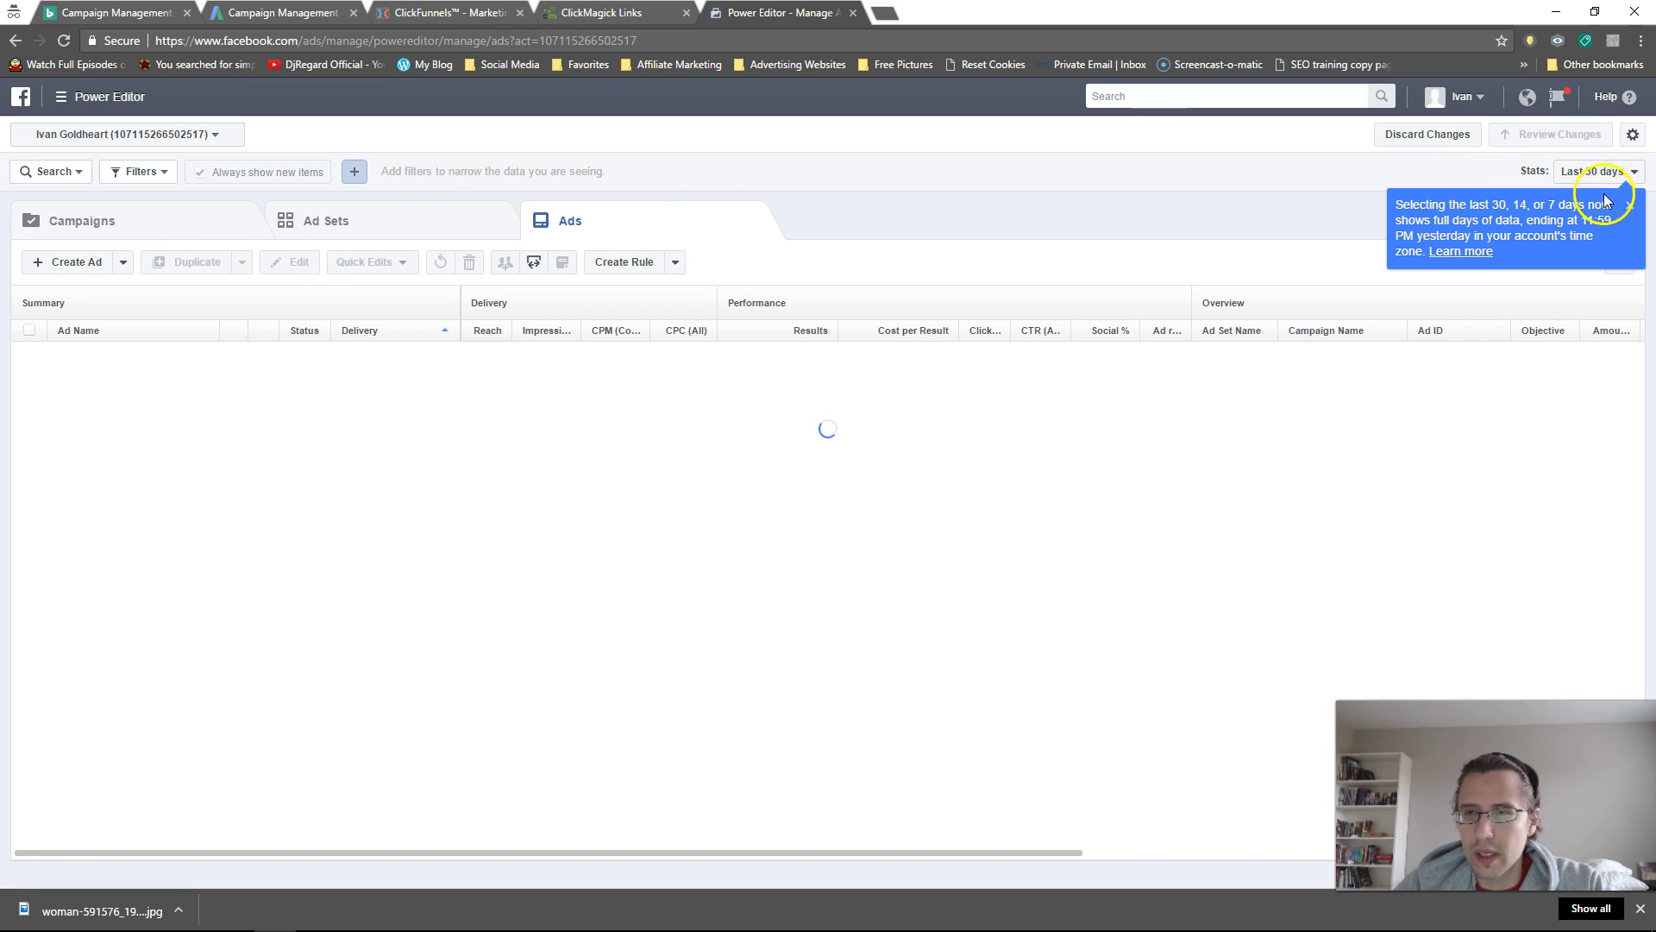
left_click(1630, 205)
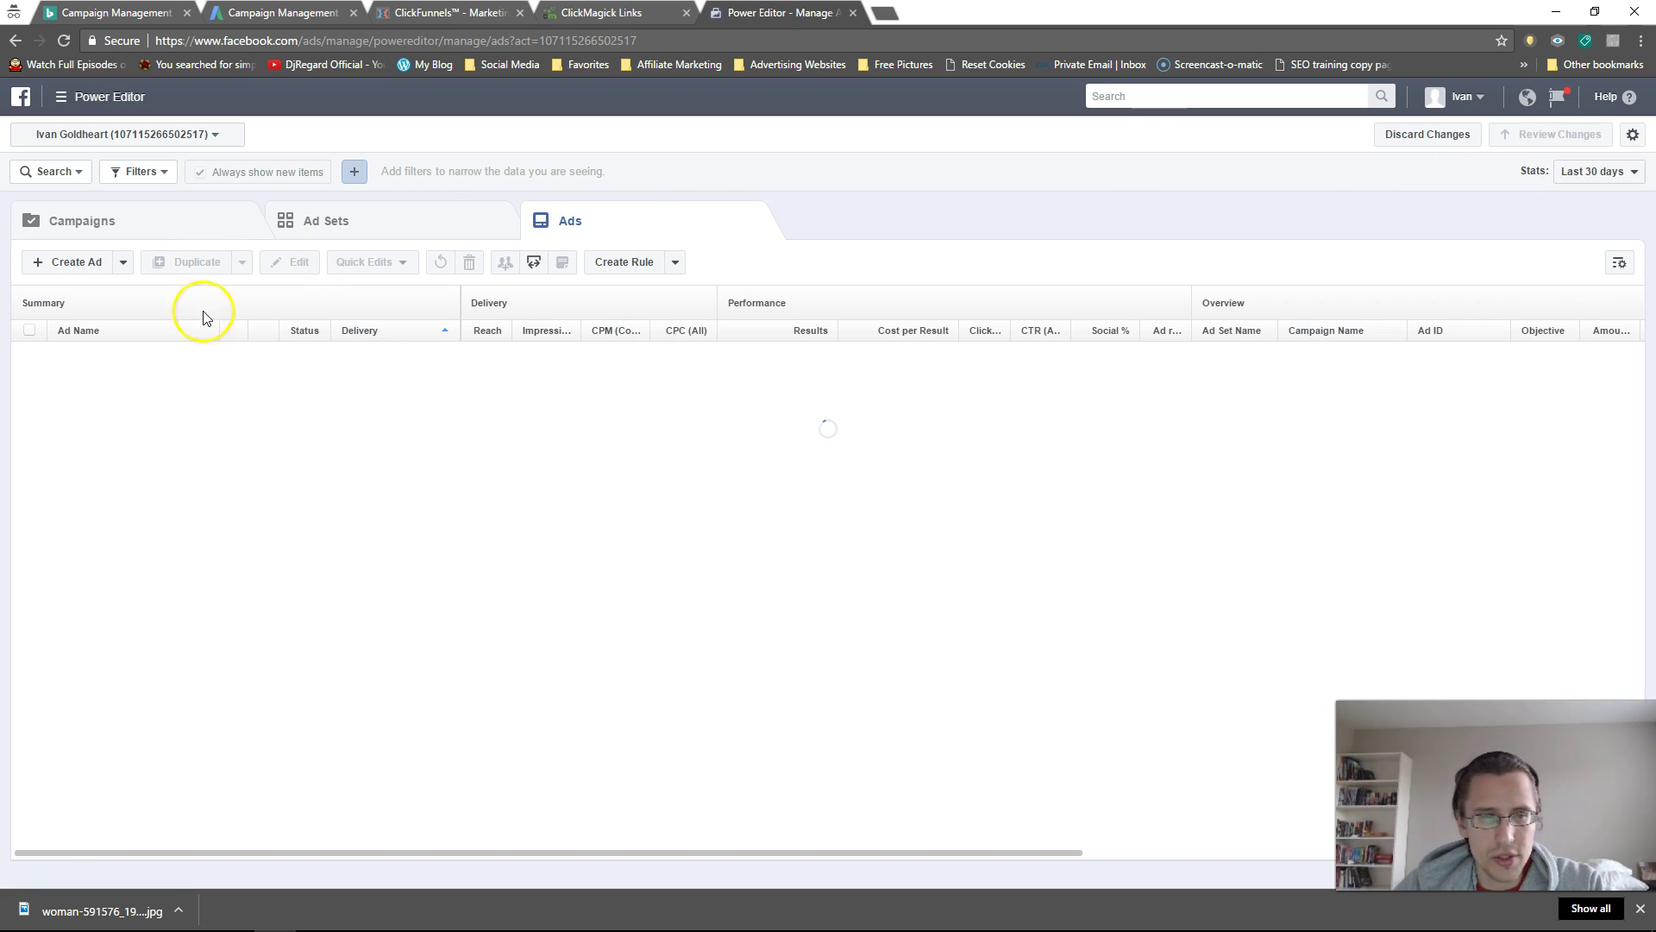
Turn off the Diabetes Loophole campaign and show its ad set and ads
left_click(175, 221)
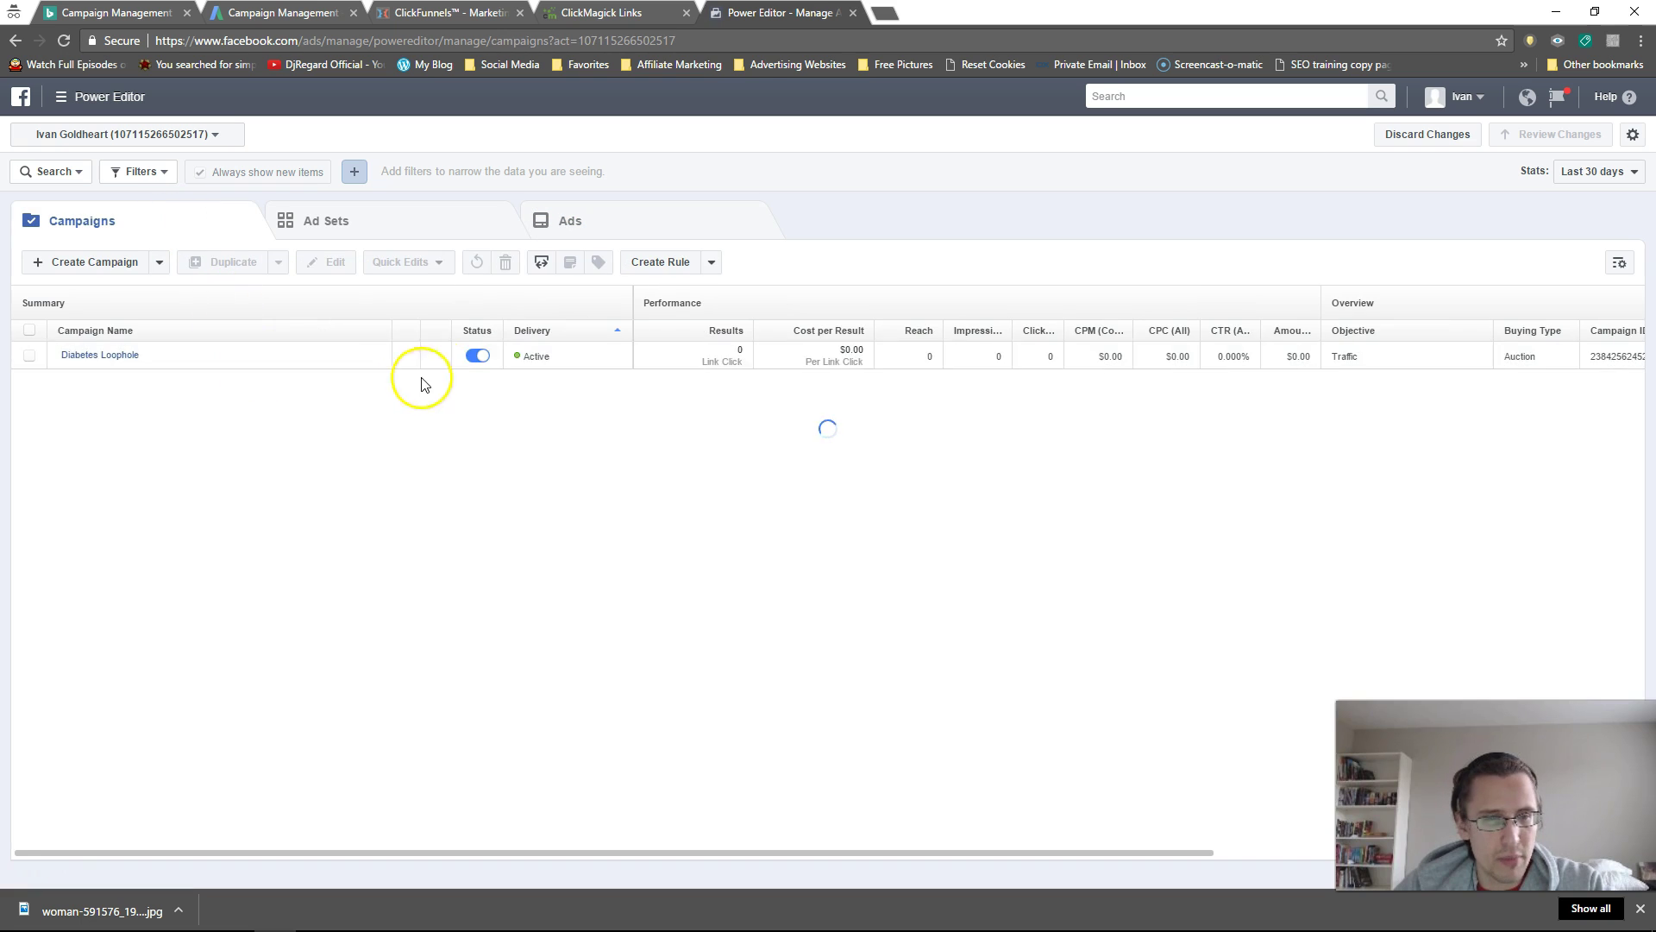
left_click(473, 357)
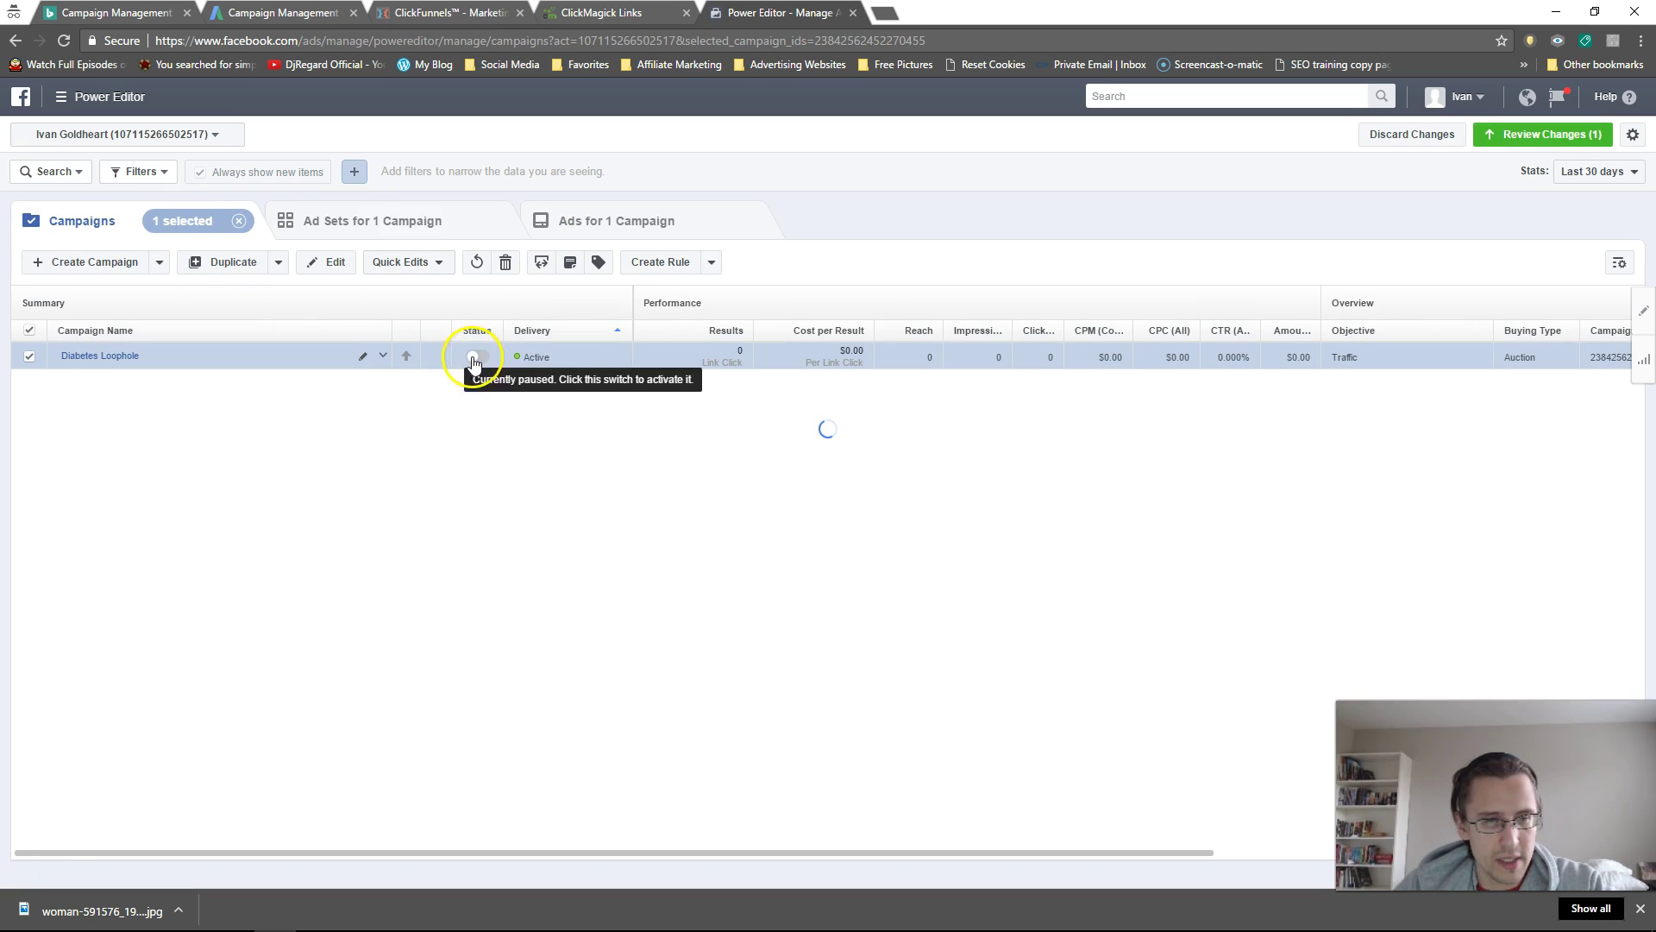
left_click(406, 237)
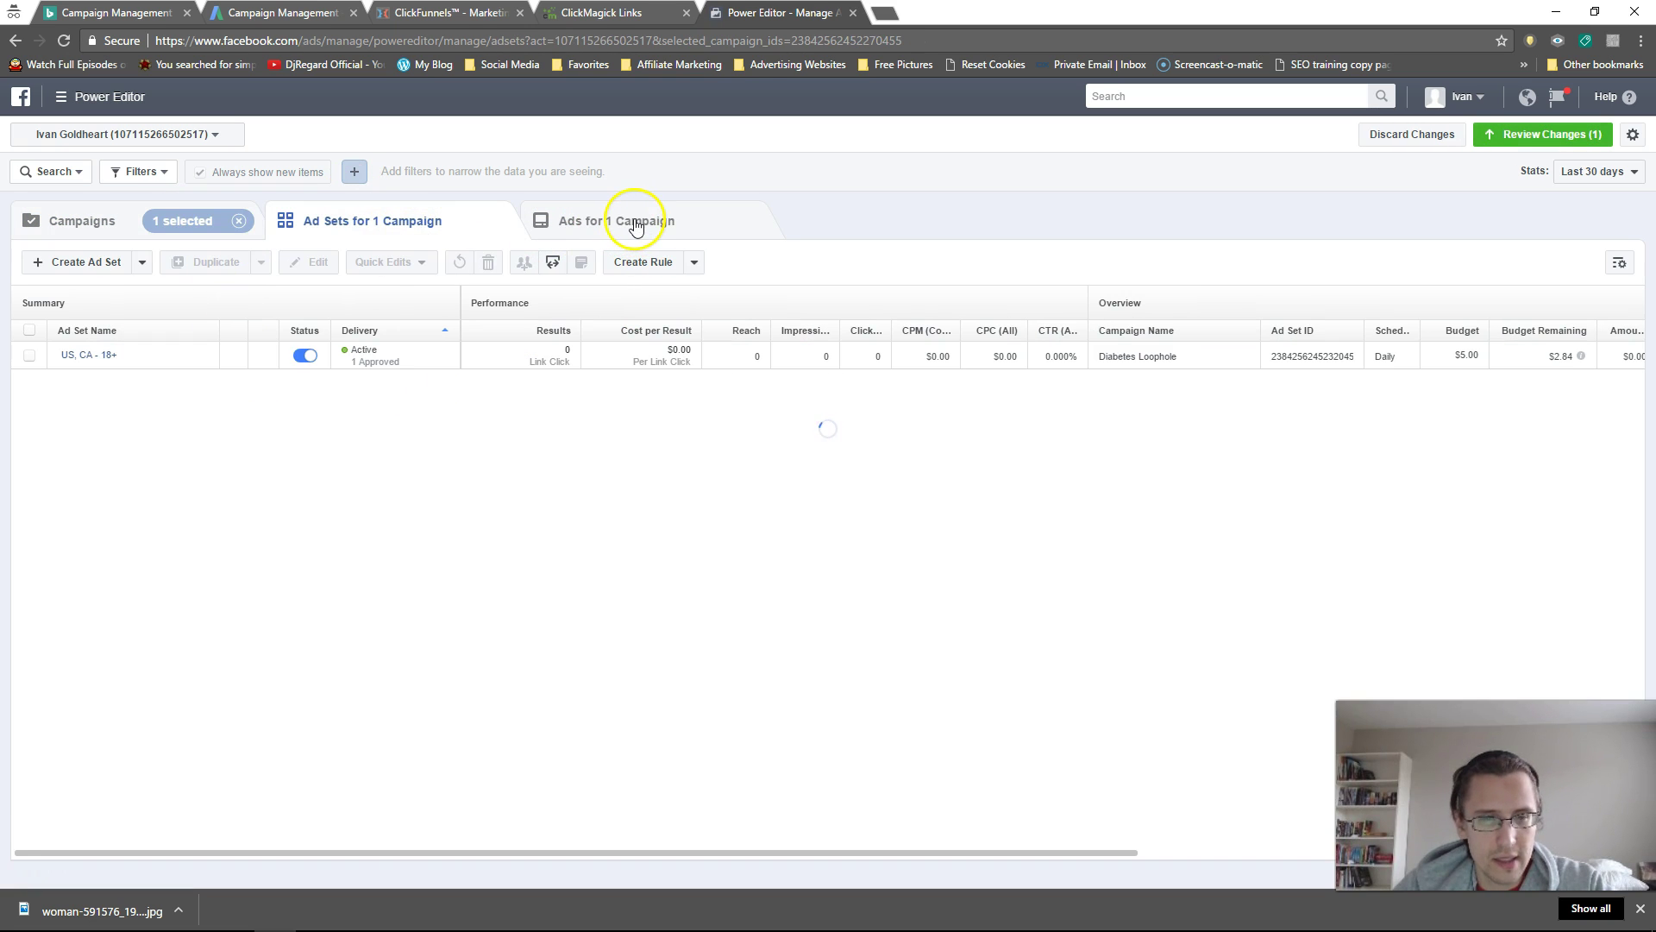
left_click(636, 224)
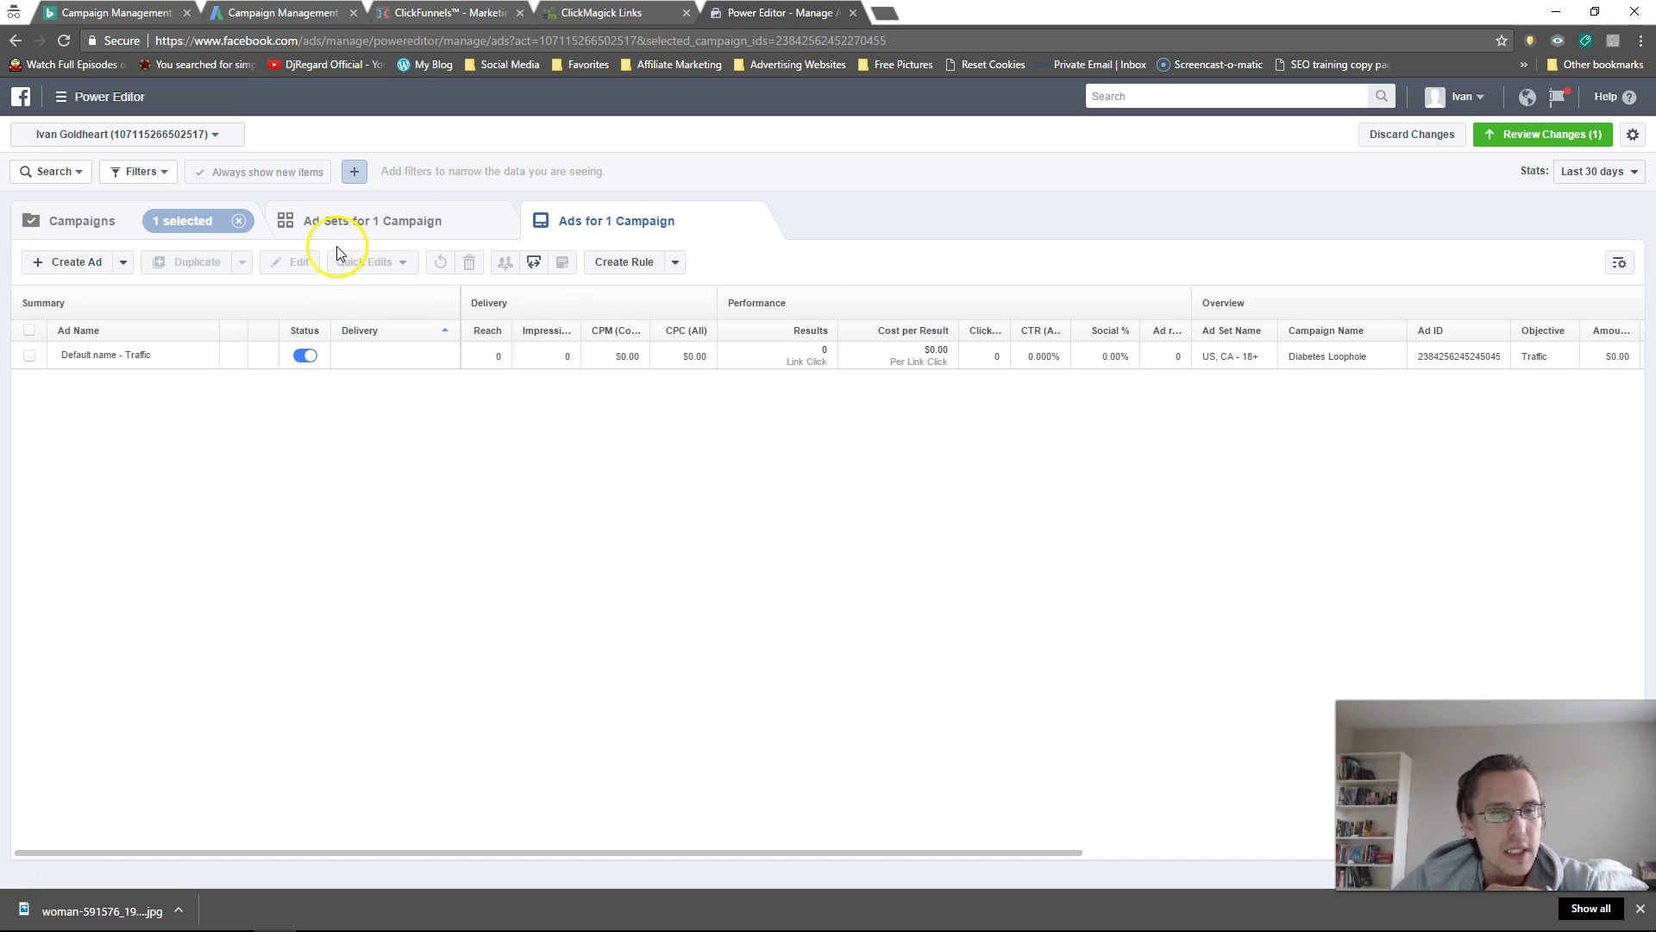
Rename the 'Default name - Traffic' ad to 'Ad with lady picture happy'
mouse_move(138, 359)
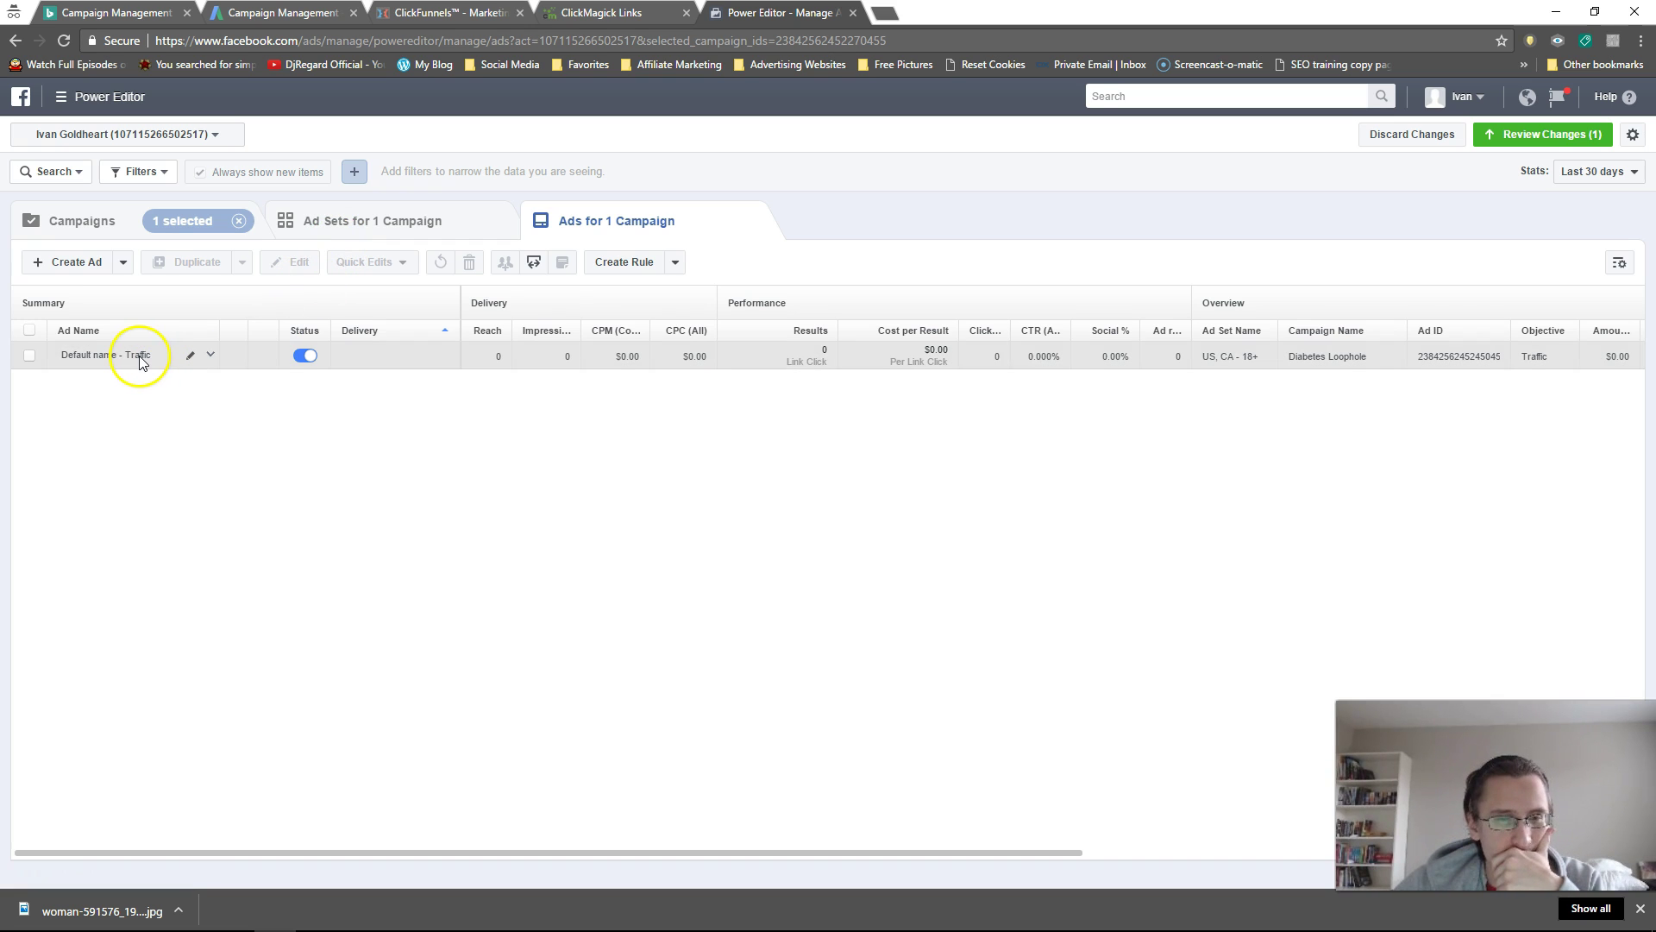
left_click(207, 356)
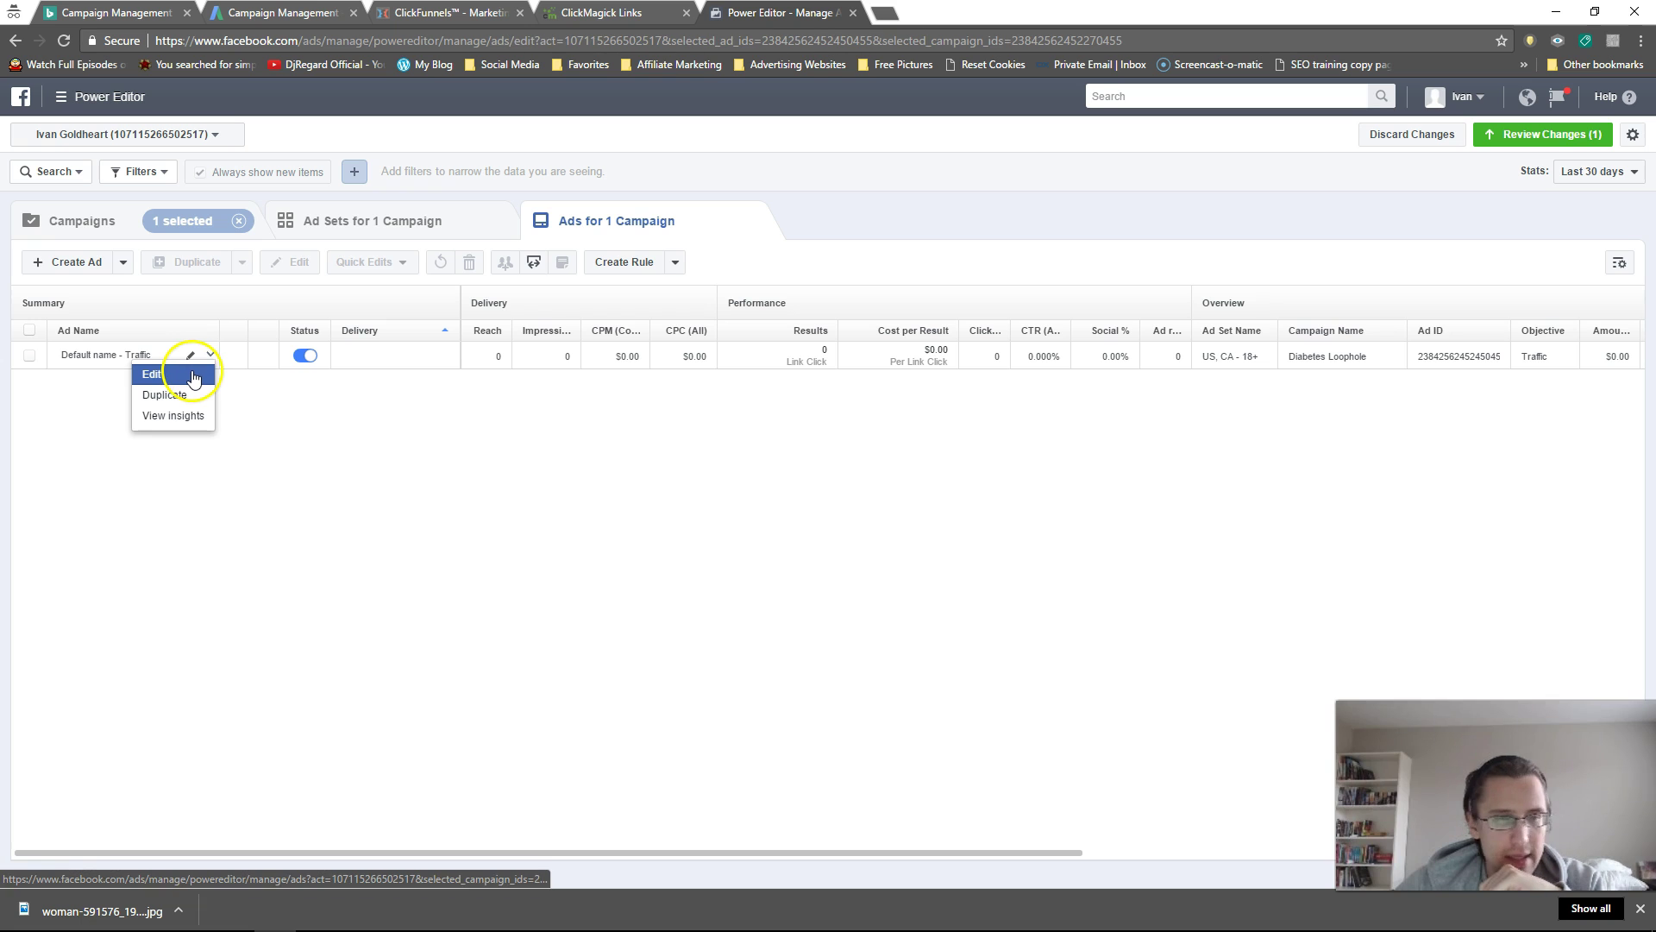
left_click(200, 373)
triple_click(907, 333)
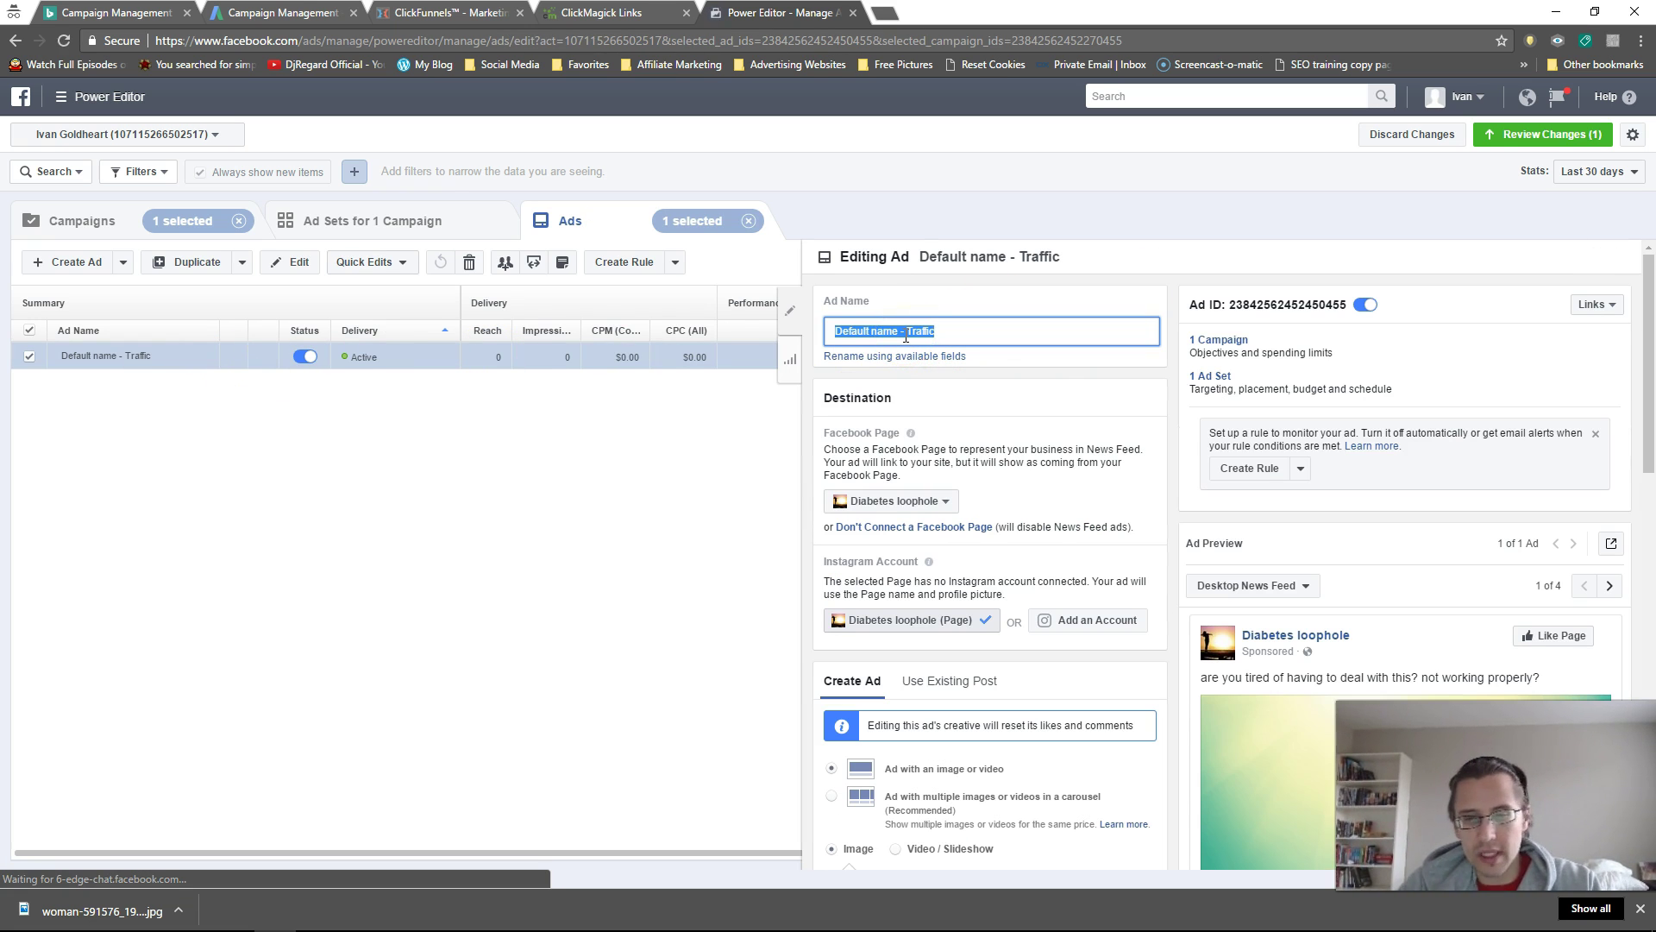
type("A")
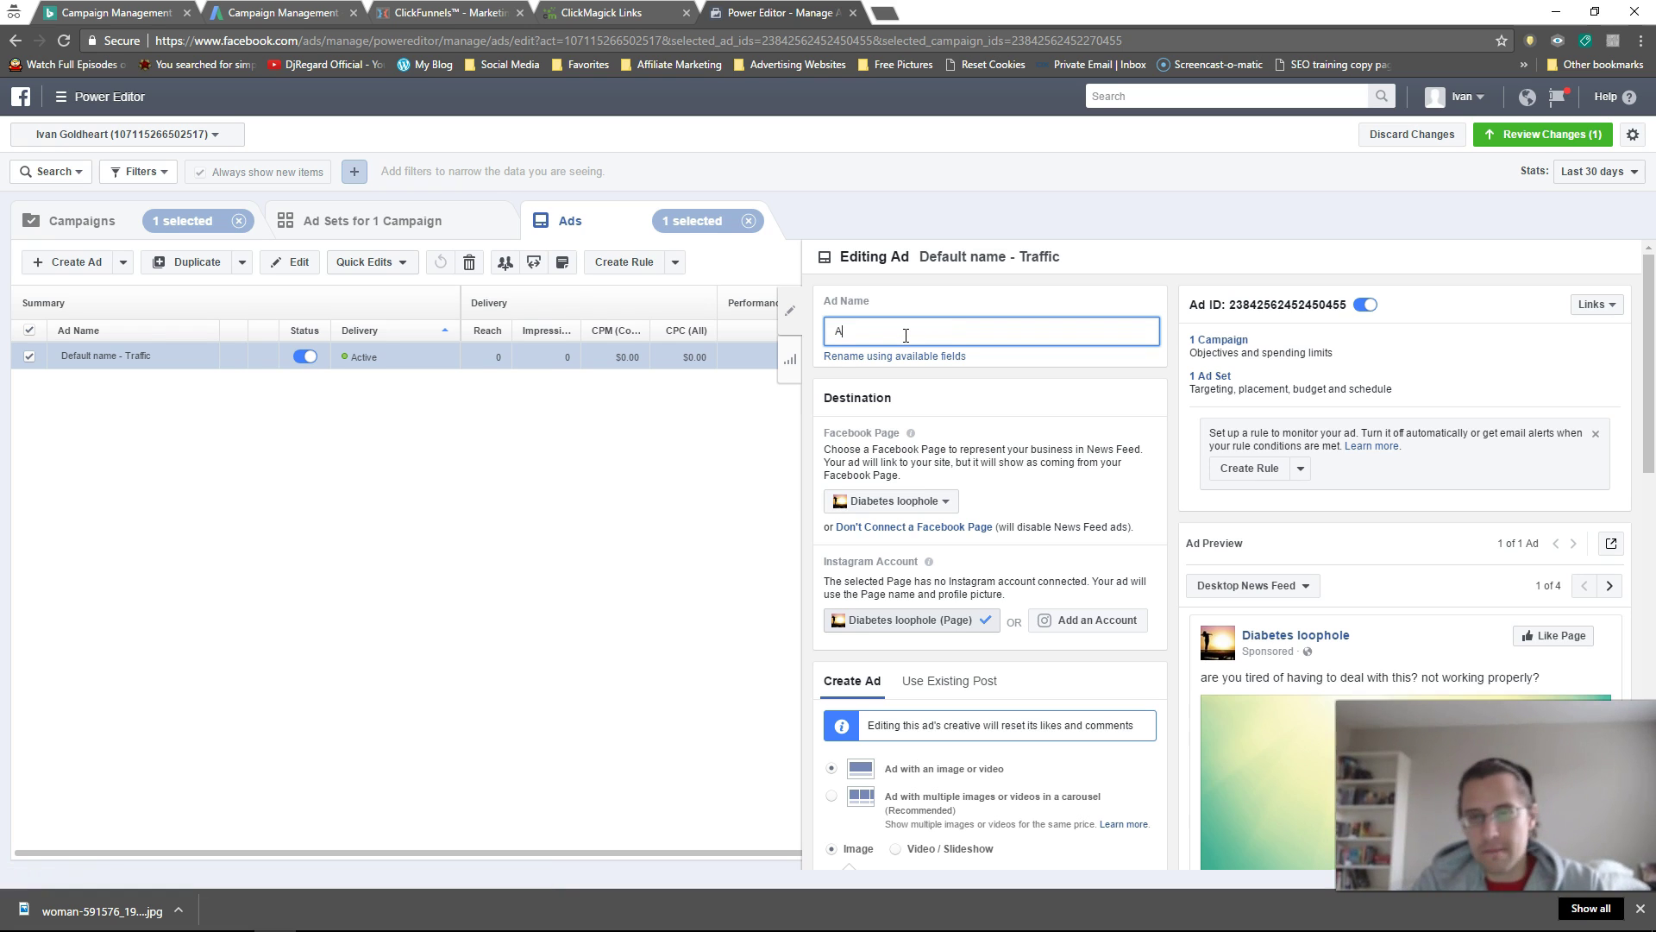
type("d with lady picture")
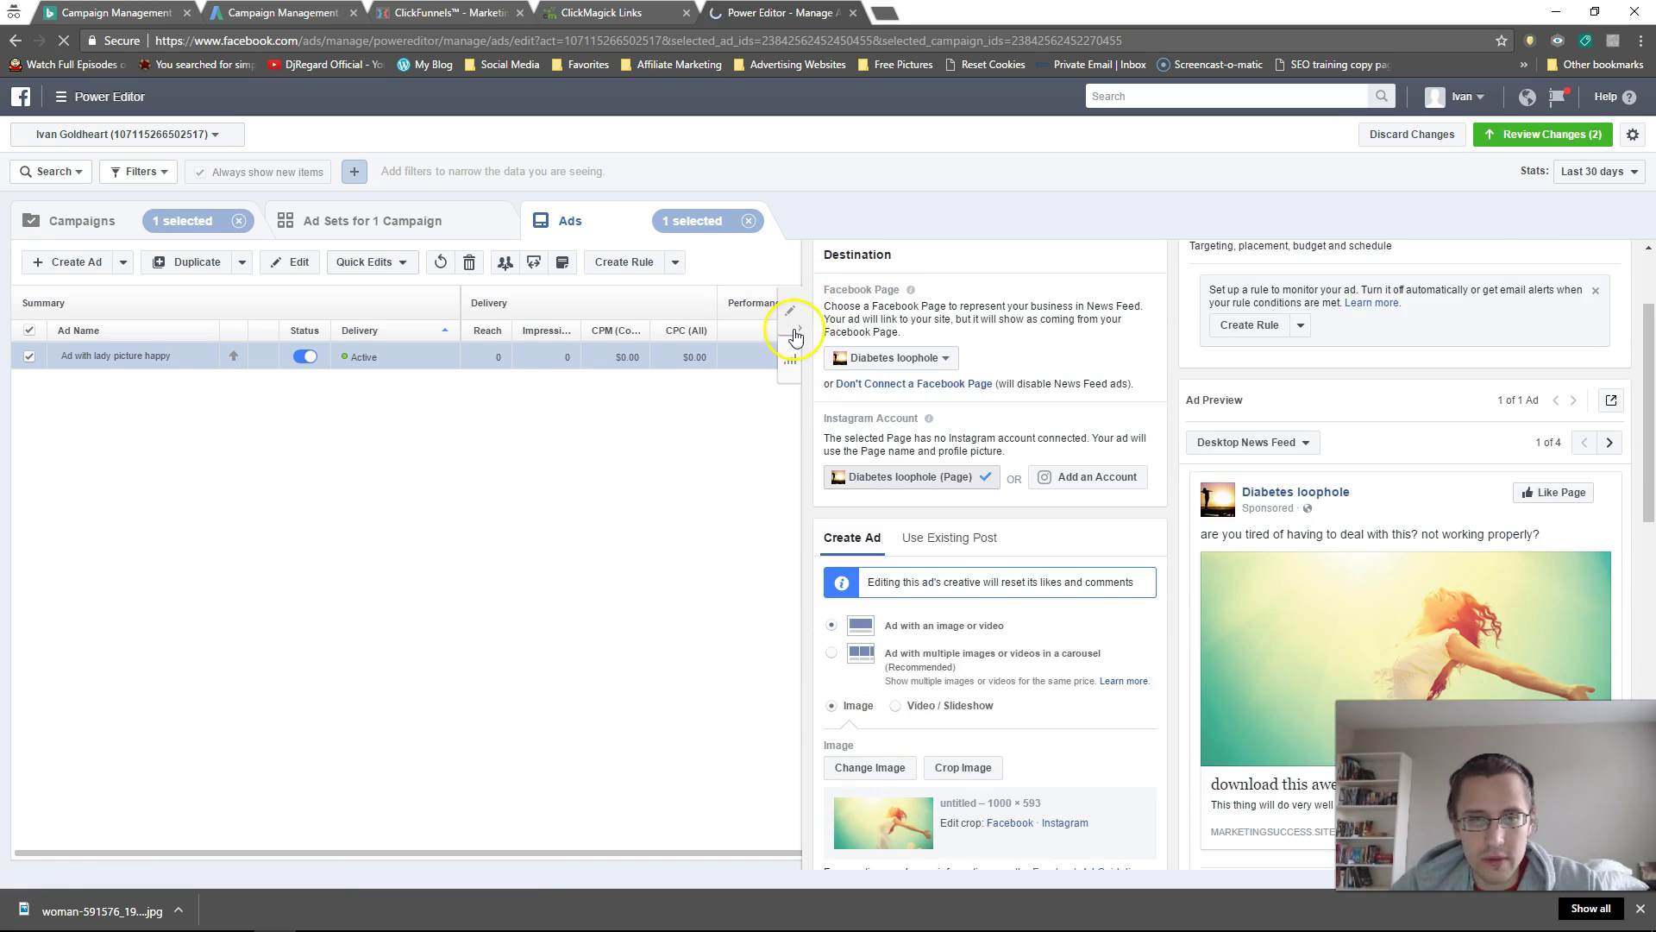
Close the ad editor and apply the pending changes to 1 campaign and 1 ad
left_click(790, 312)
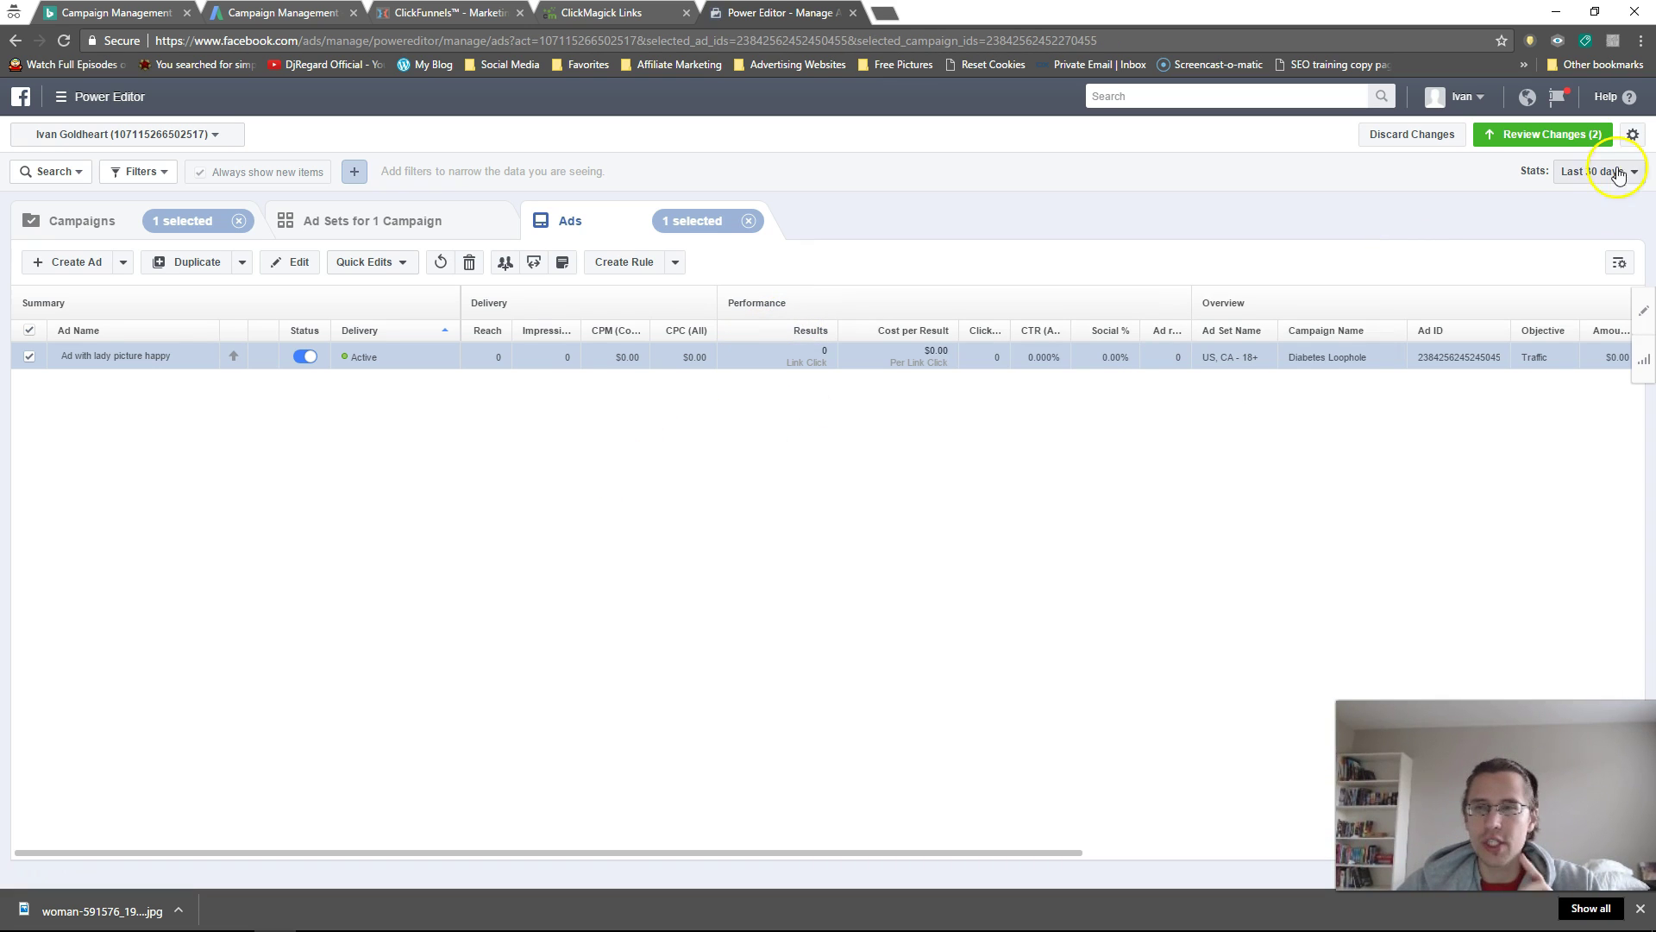
left_click(1541, 136)
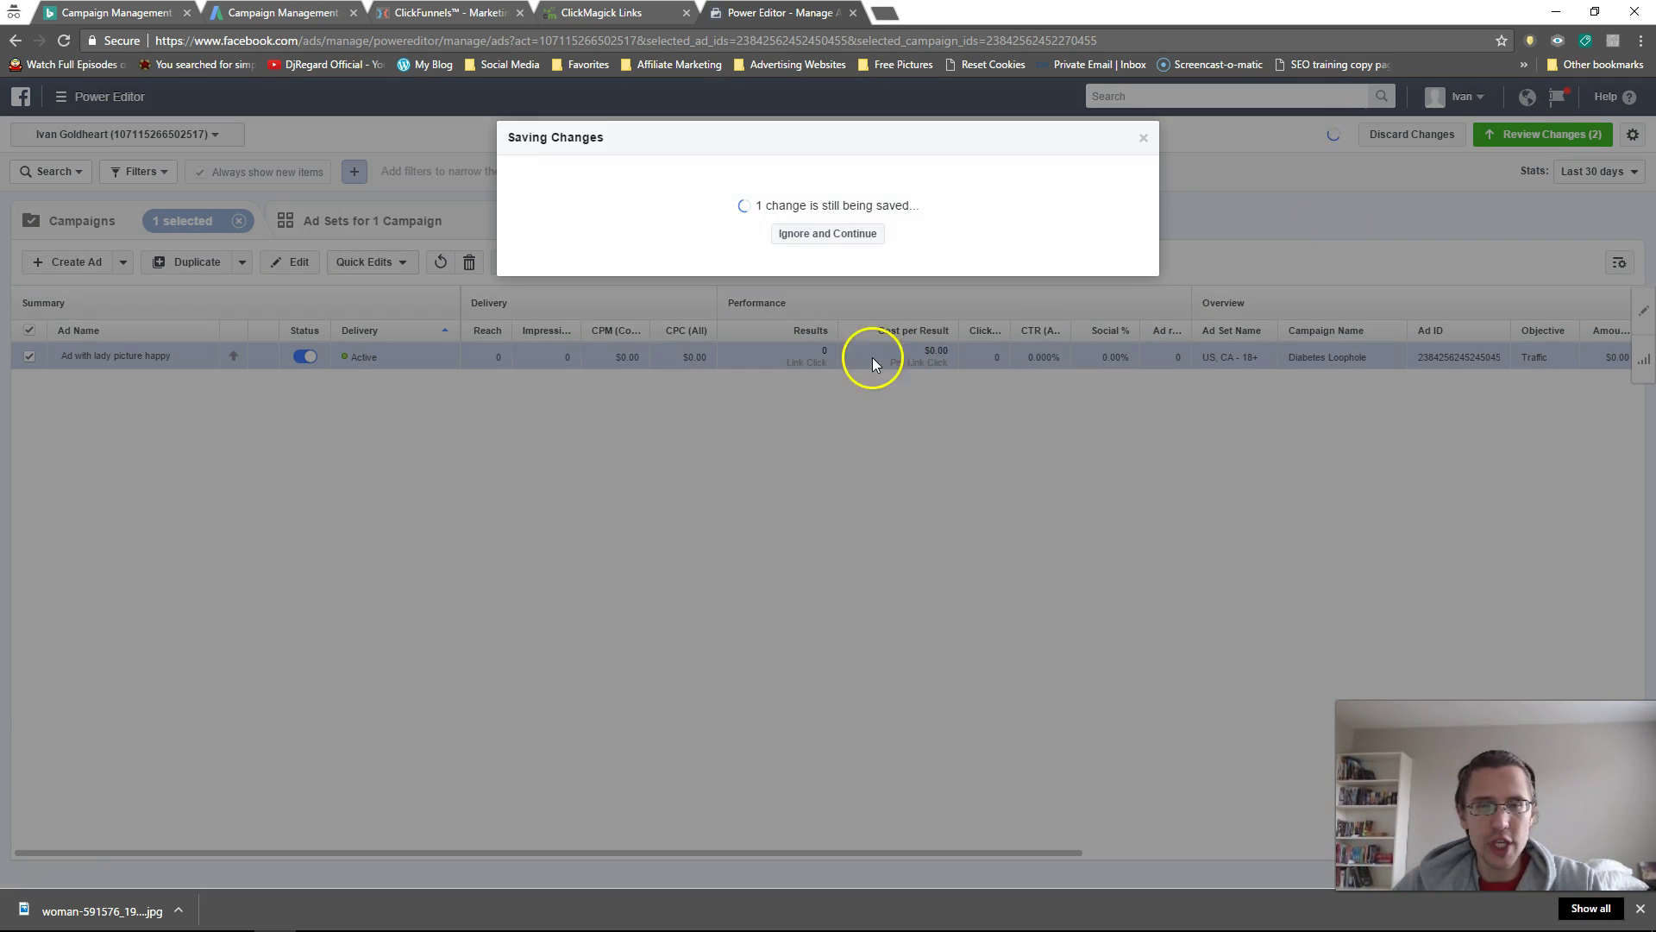
left_click(1124, 491)
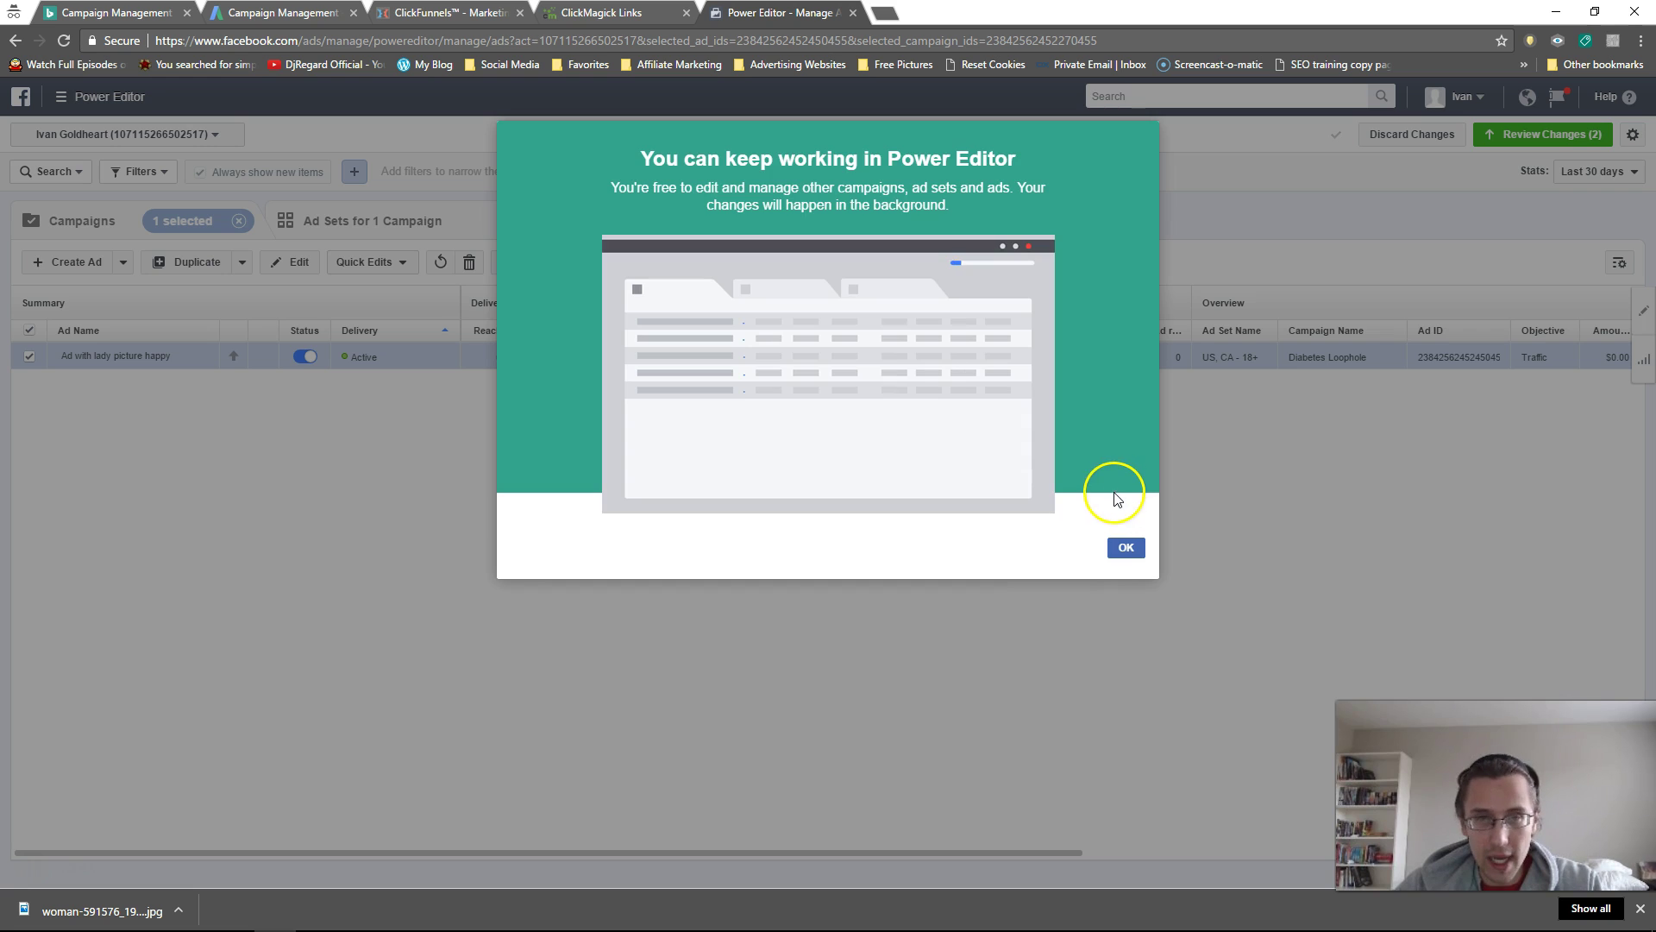
left_click(1126, 547)
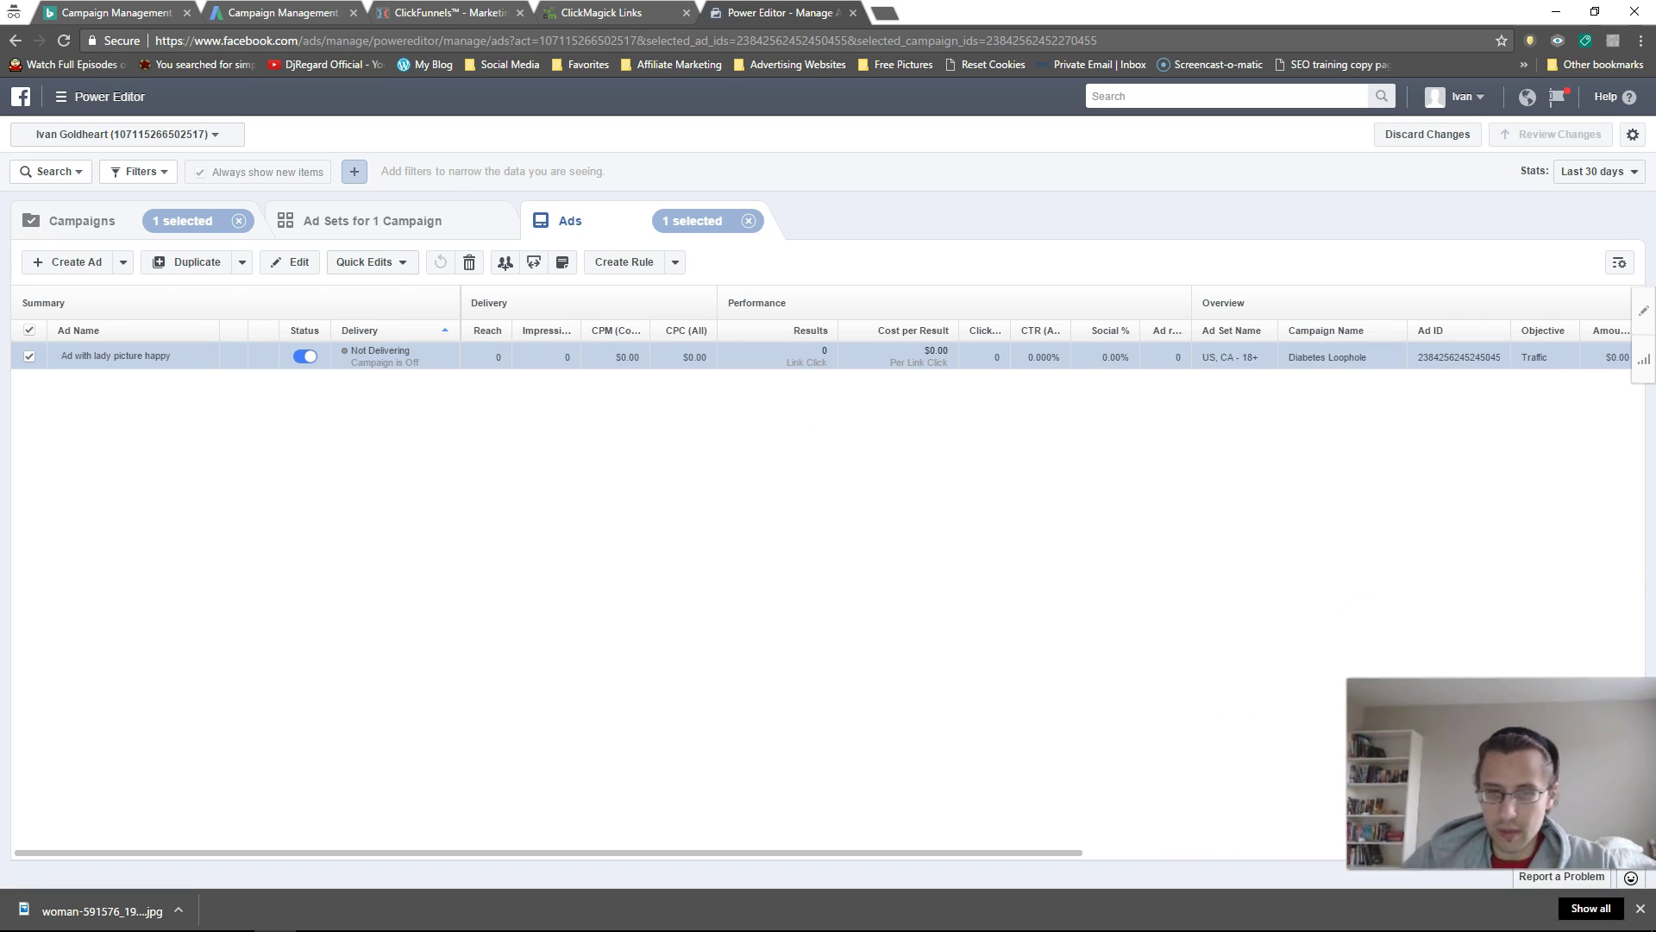
Go back to the Campaigns list and open the Diabetes Loophole campaign's actions dropdown
left_click(363, 226)
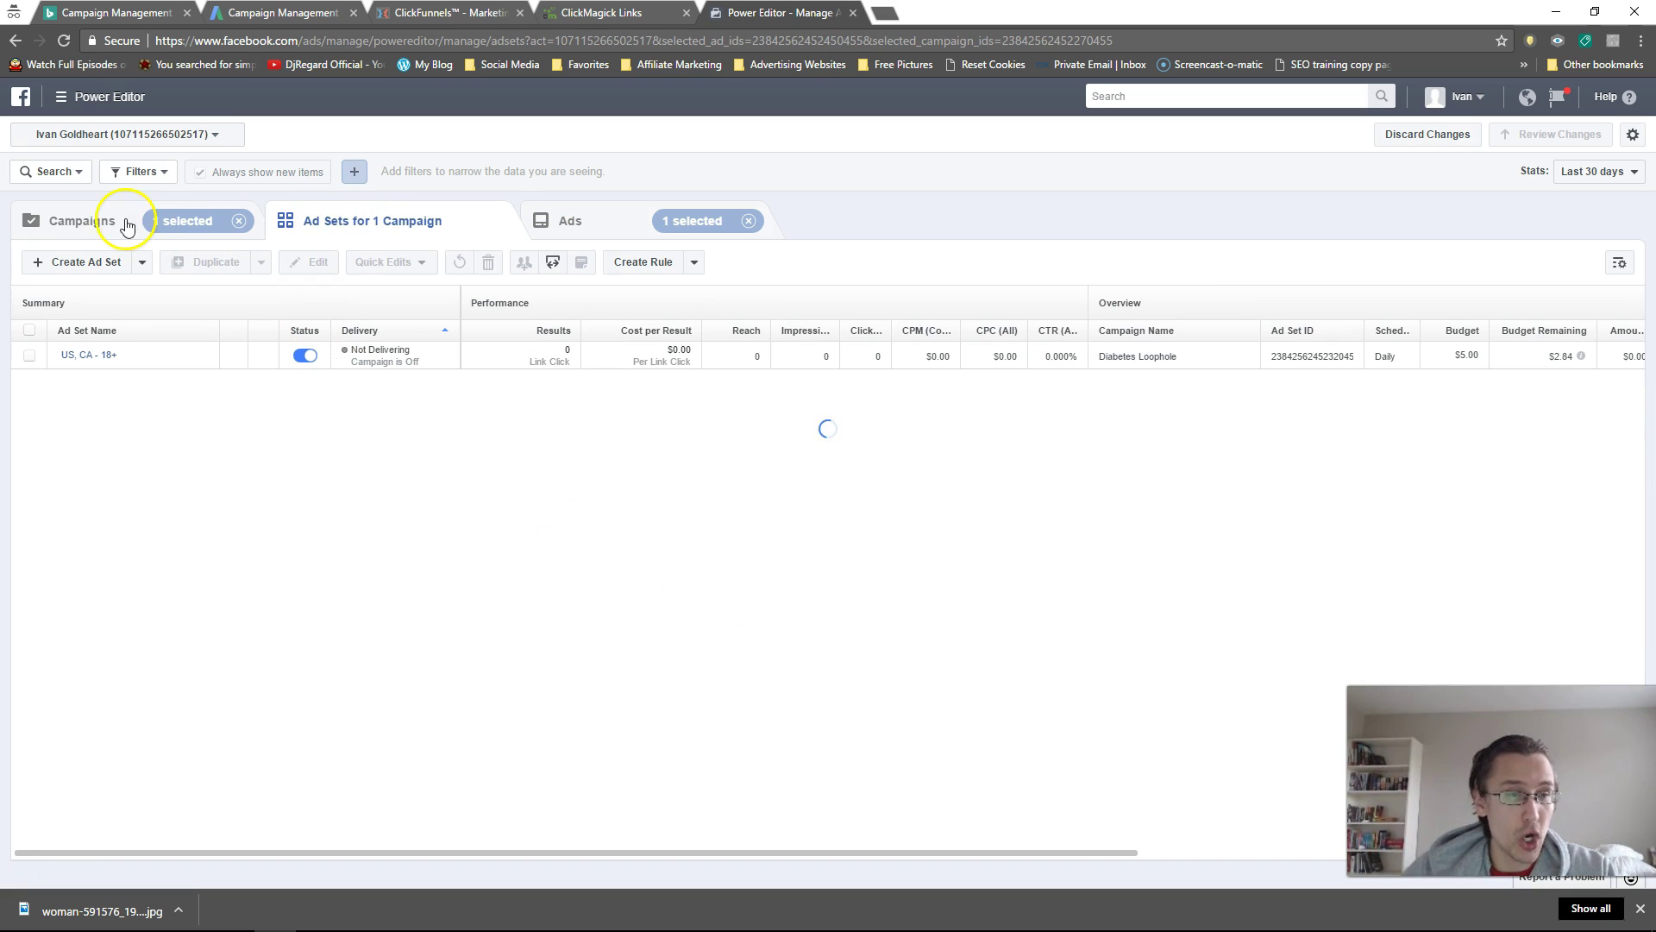
left_click(100, 226)
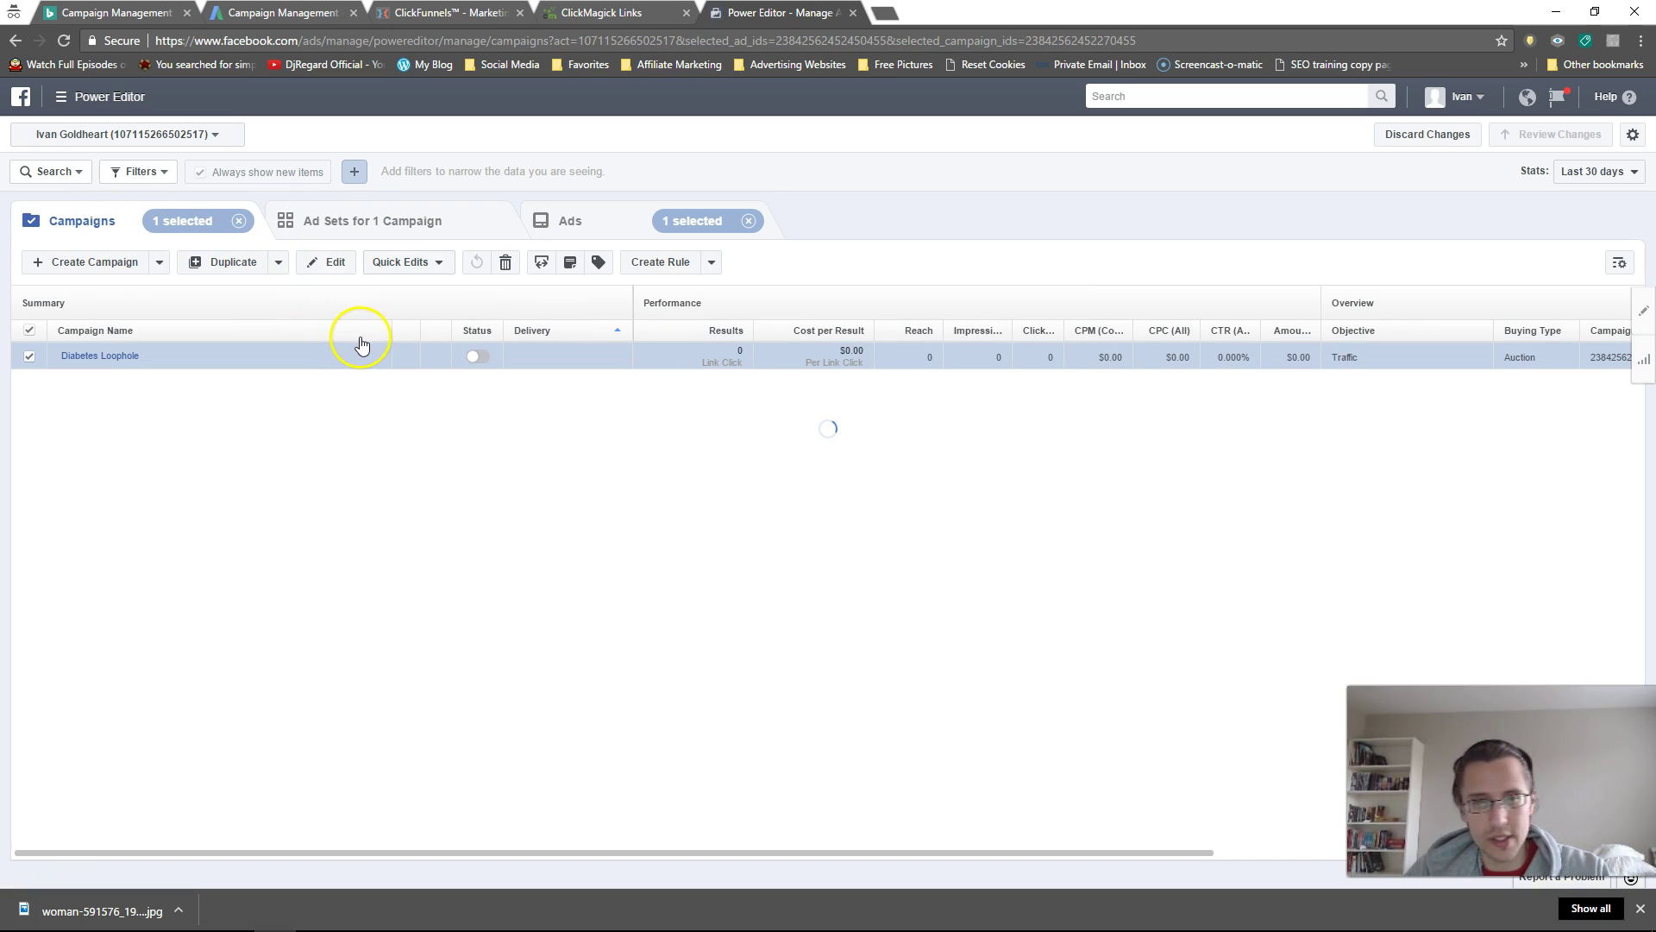
left_click(383, 356)
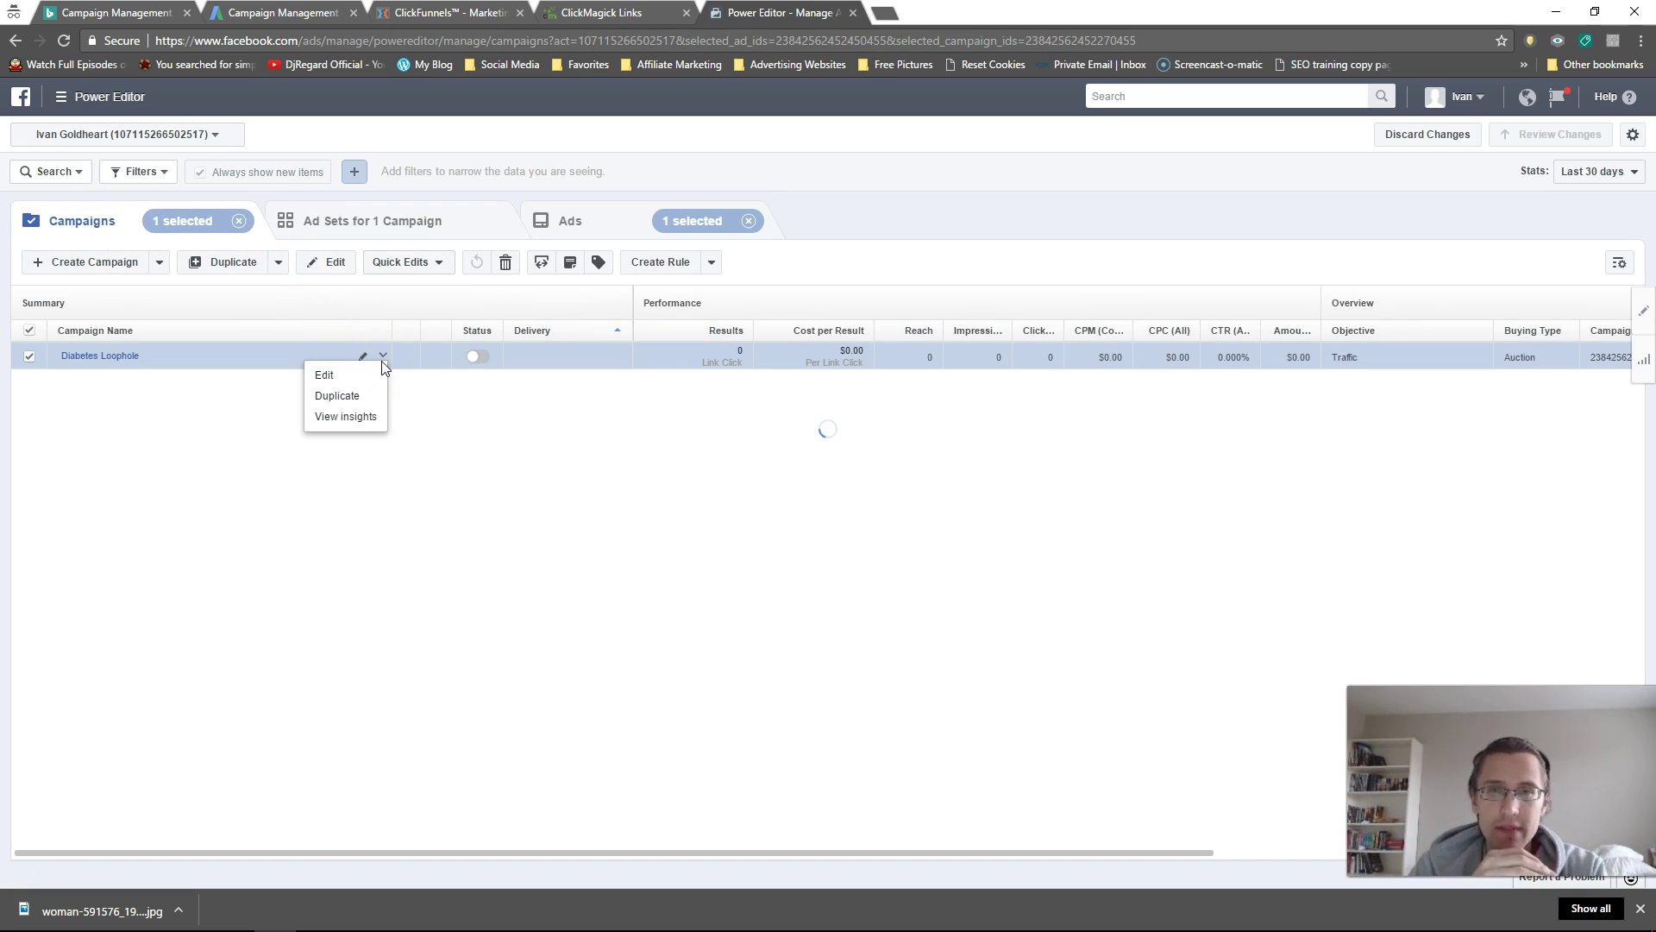